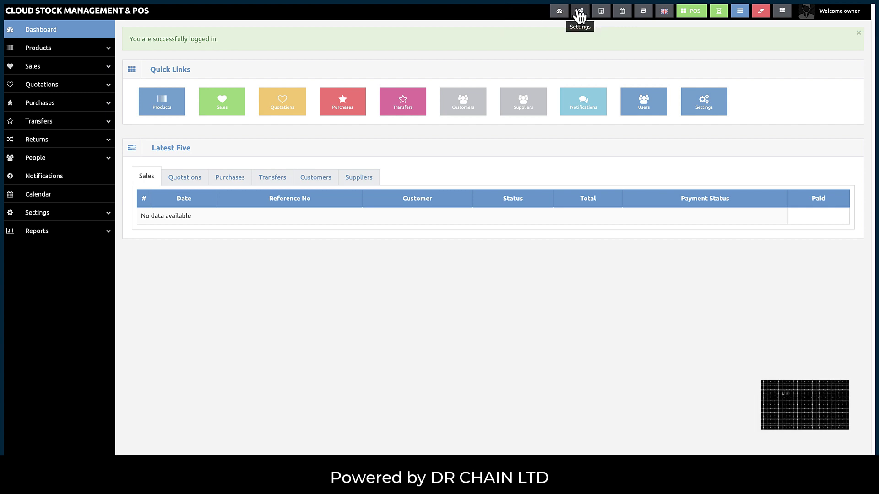
left_click(602, 14)
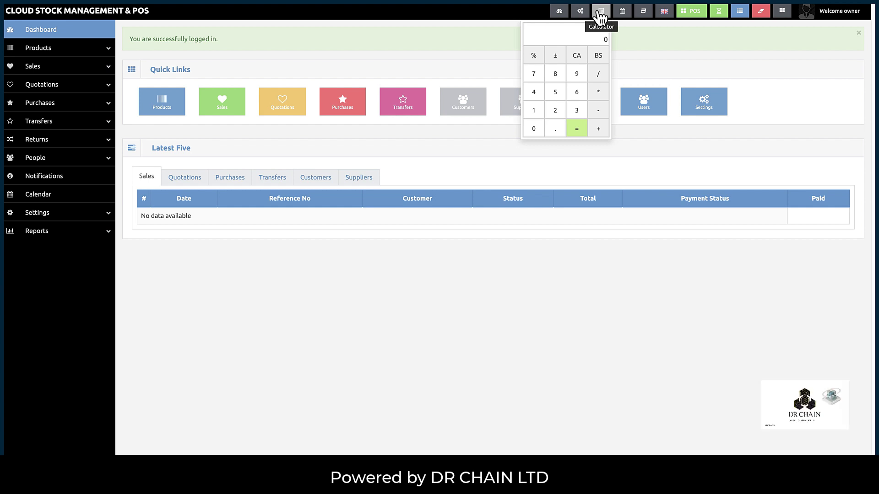
left_click(601, 16)
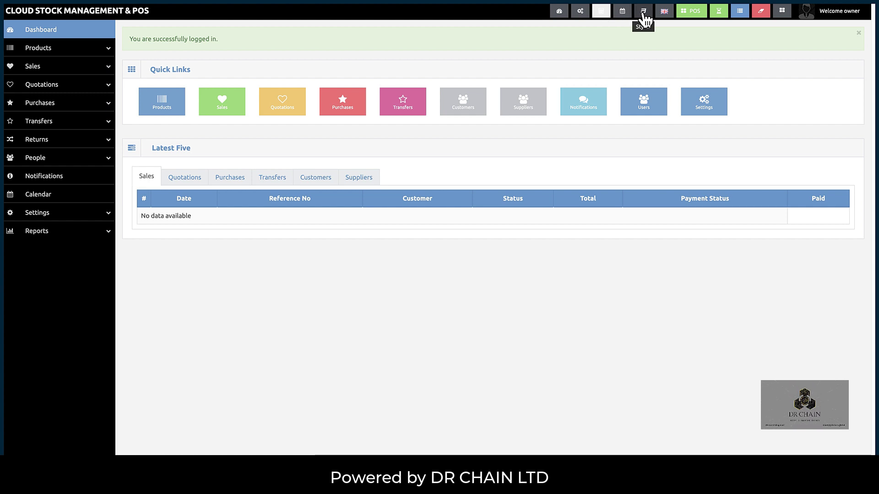
- Try the blue, grey and black colour themes, leaving black applied
left_click(644, 16)
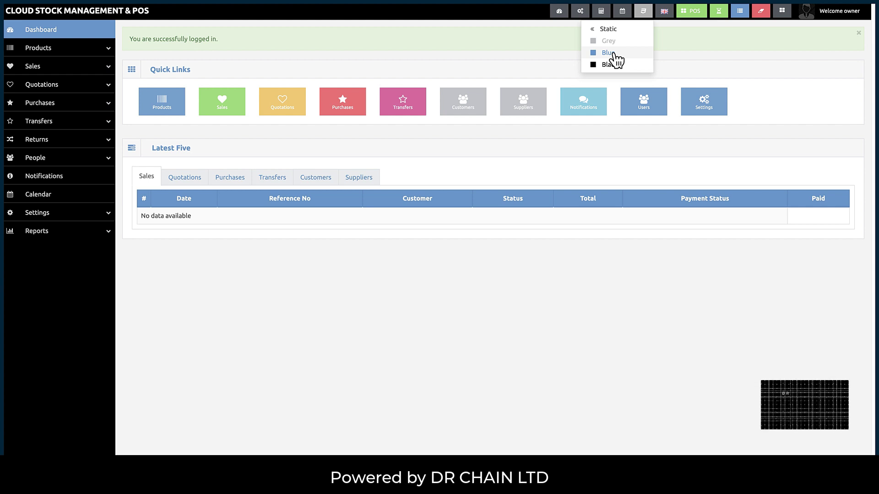
left_click(609, 53)
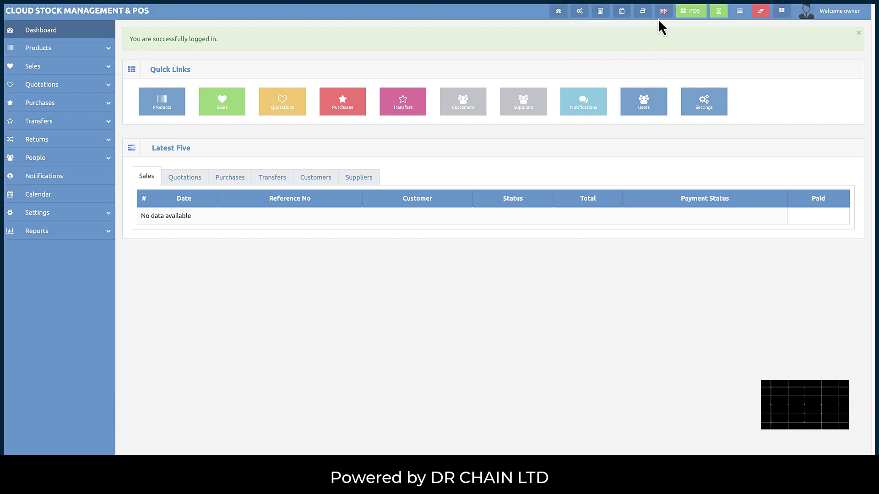
left_click(643, 11)
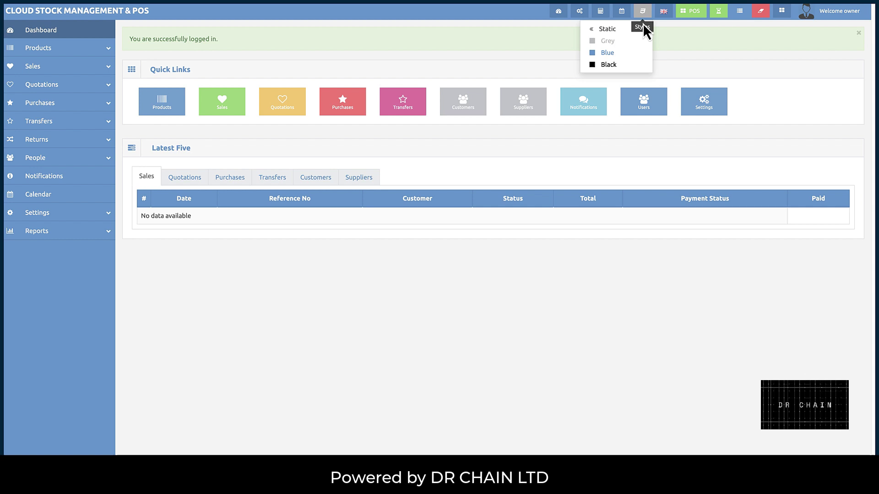
left_click(609, 64)
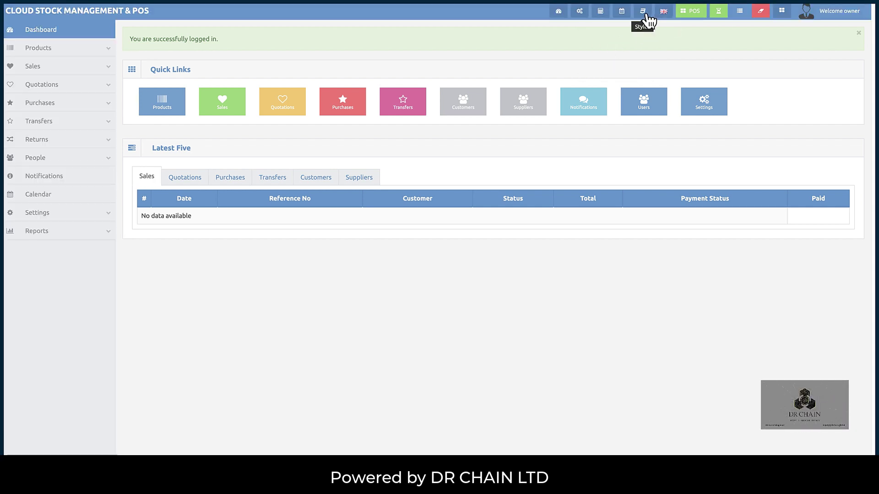
left_click(645, 13)
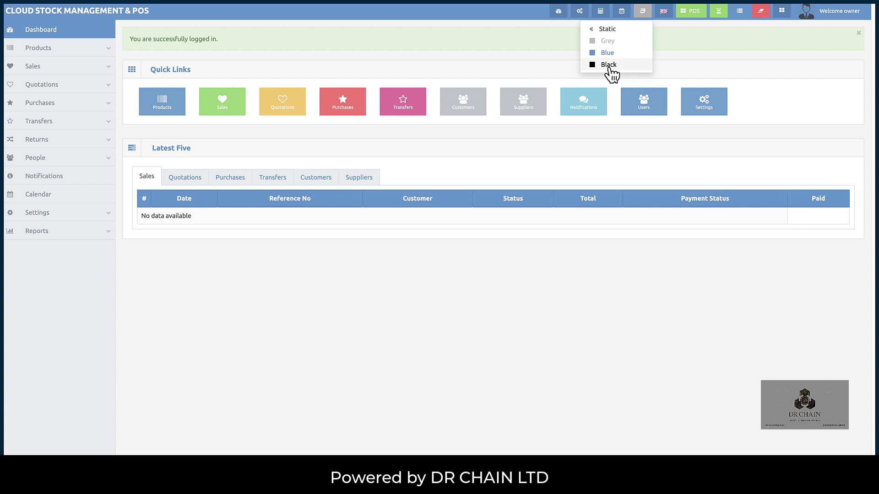
left_click(610, 67)
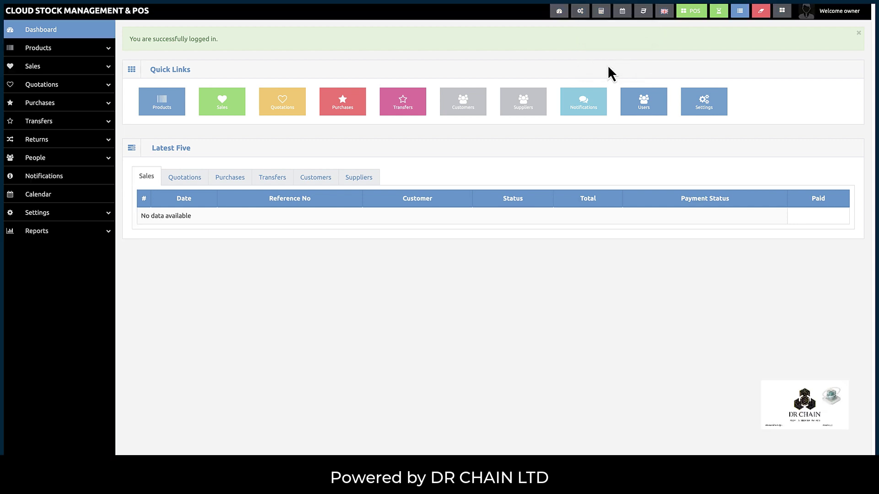
- Switch to the static layout, collapse and expand the sidebar, try fixed, then return to static
left_click(642, 12)
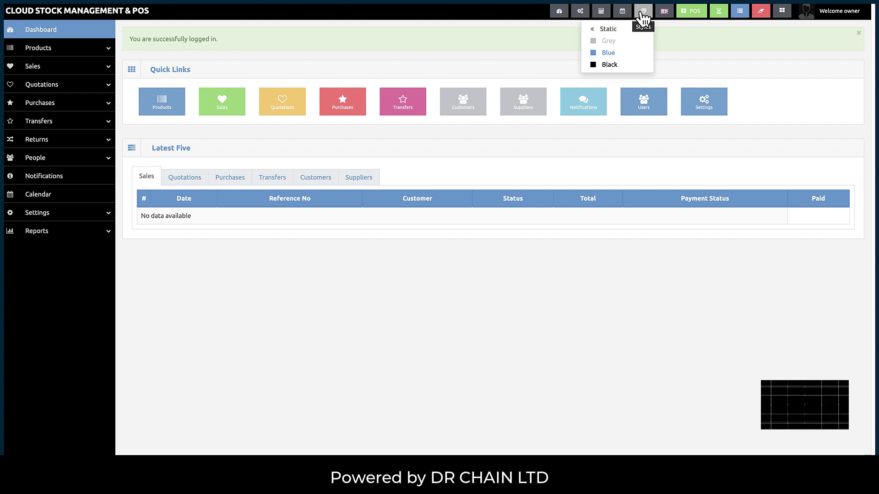
left_click(604, 29)
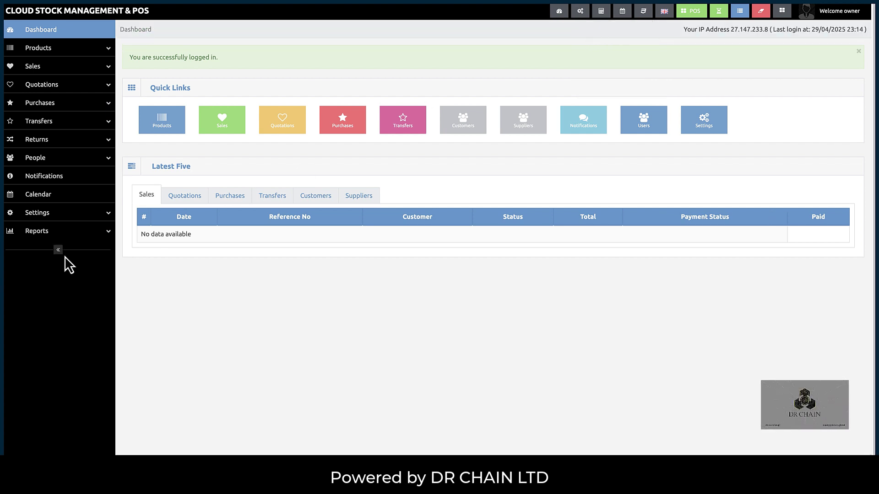
left_click(59, 250)
left_click(10, 249)
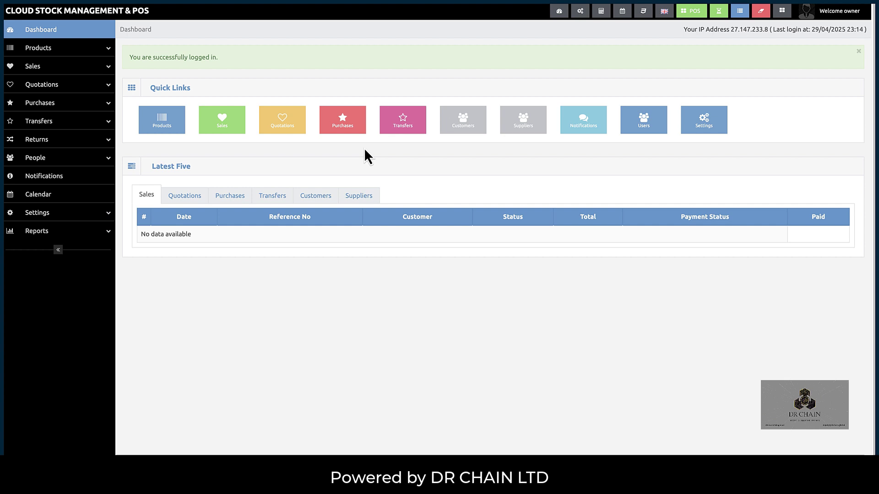
left_click(644, 14)
left_click(610, 30)
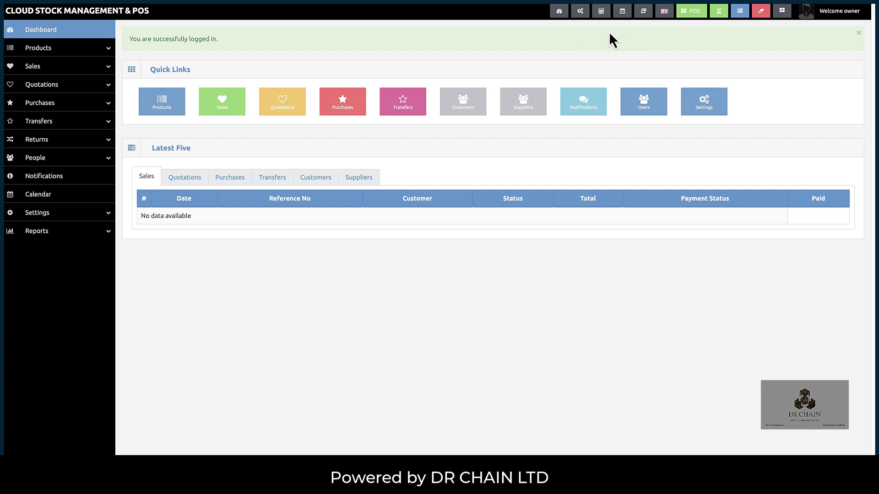
left_click(641, 15)
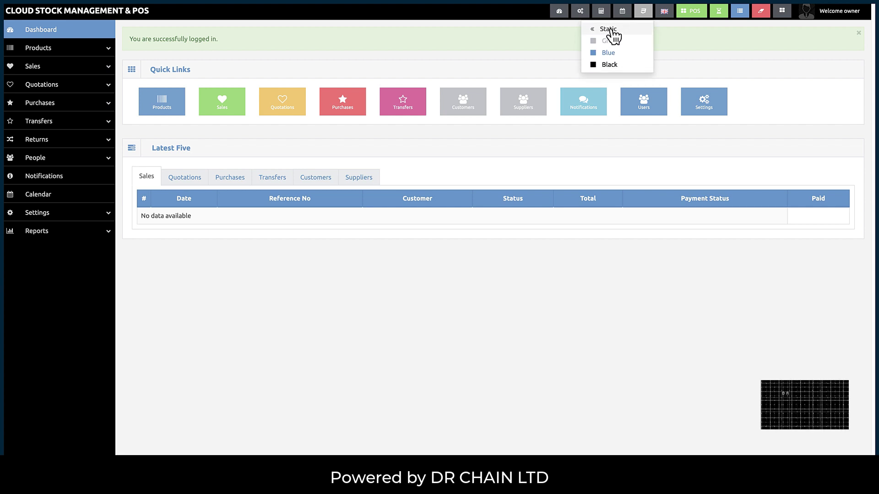
left_click(611, 31)
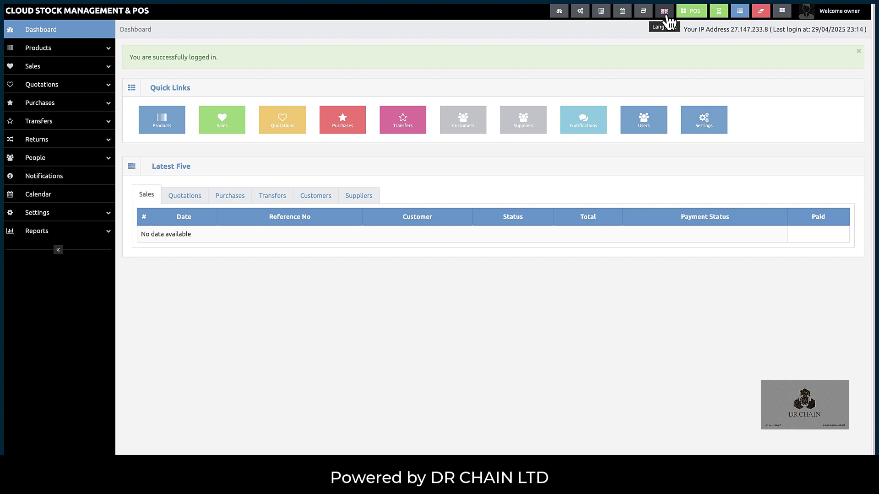
left_click(667, 18)
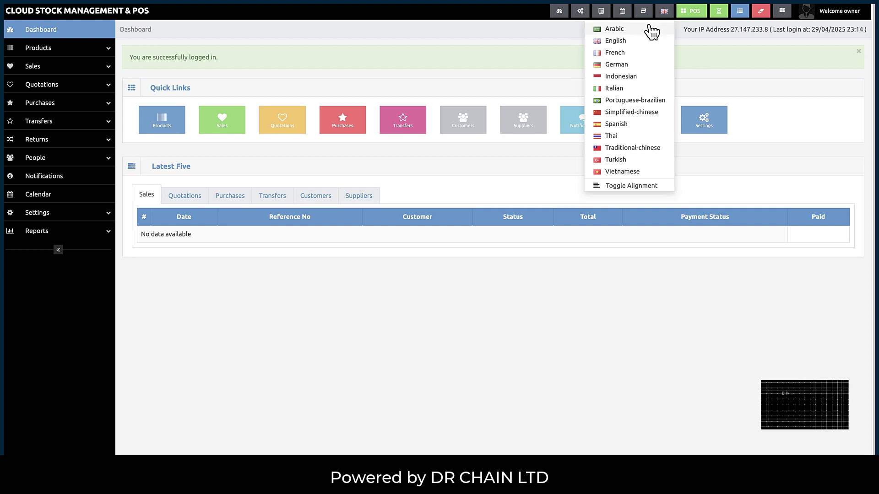
left_click(649, 31)
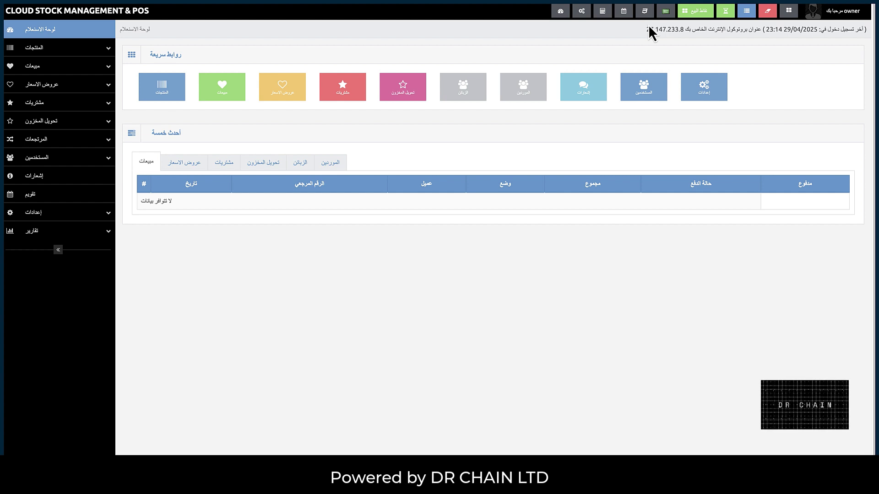
left_click(666, 11)
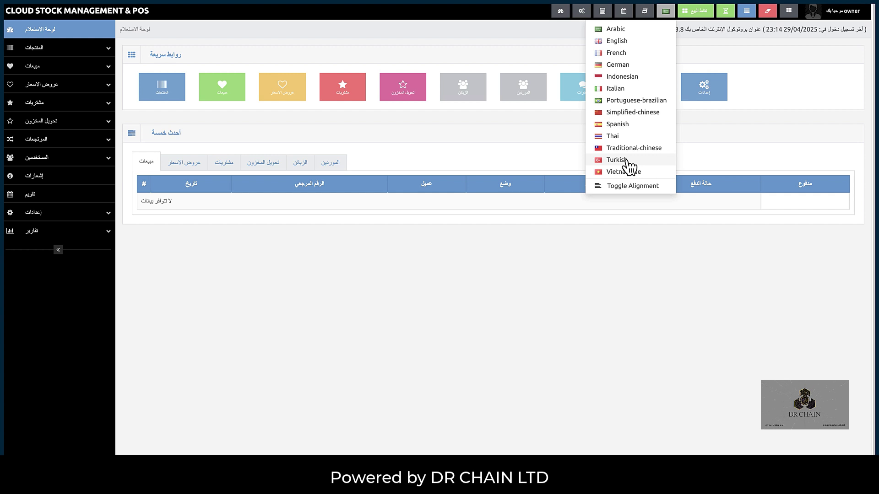
left_click(616, 41)
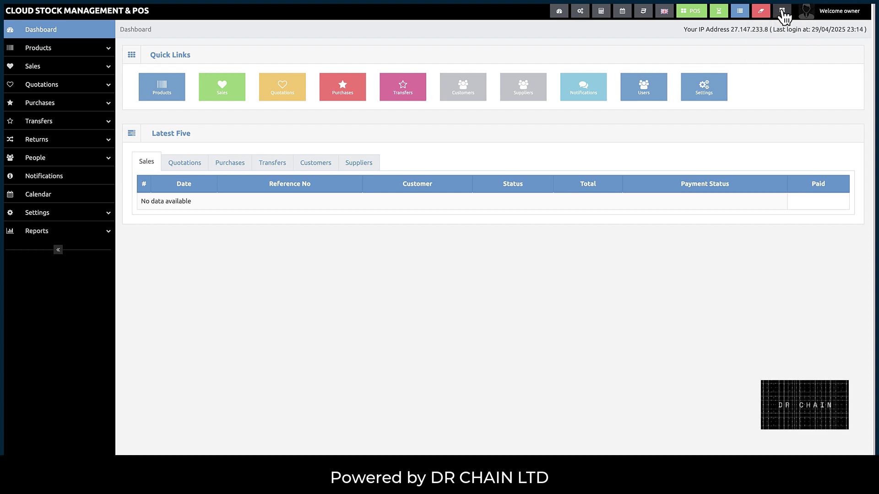
left_click(782, 11)
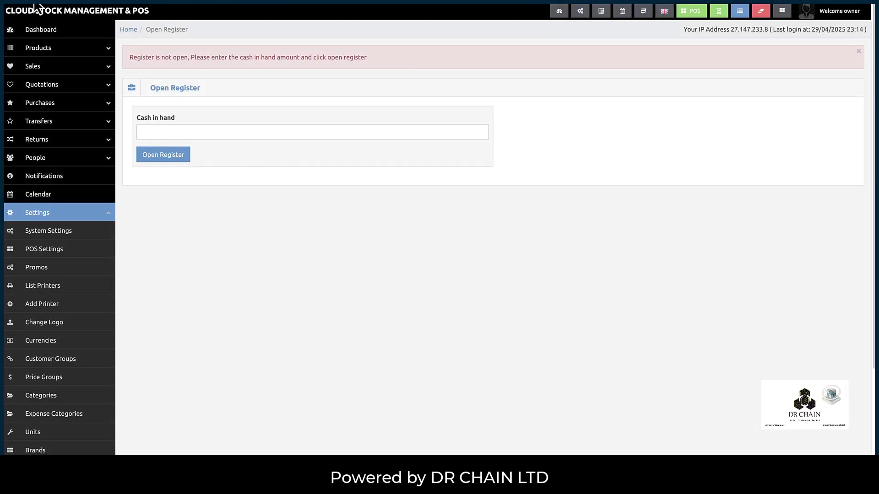
left_click(52, 9)
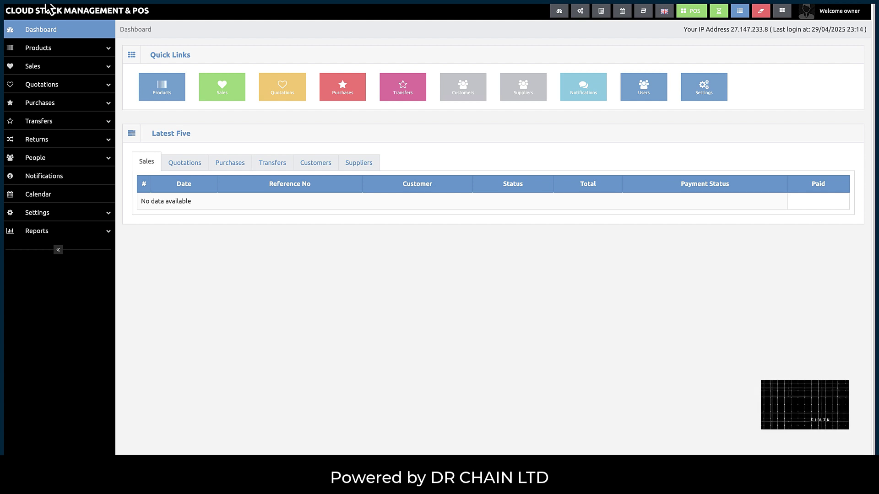
left_click(839, 18)
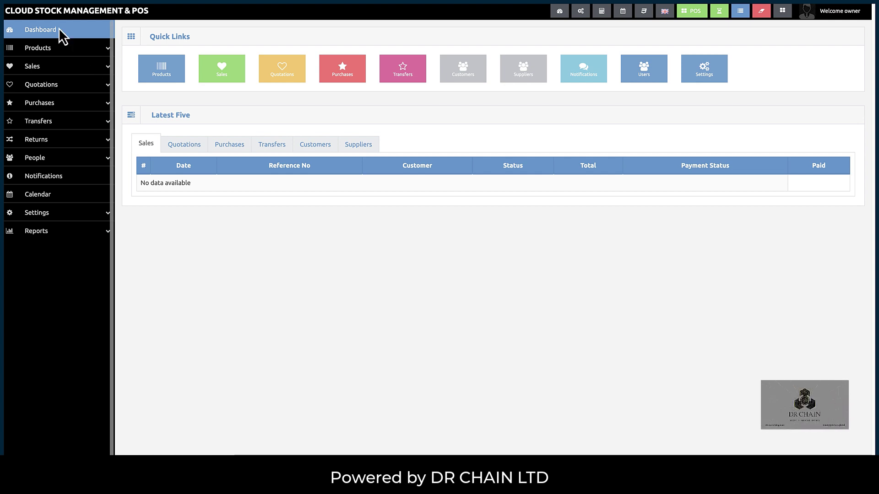
- Expand Products in the sidebar to list List Products through Count Stock
left_click(52, 49)
left_click(52, 49)
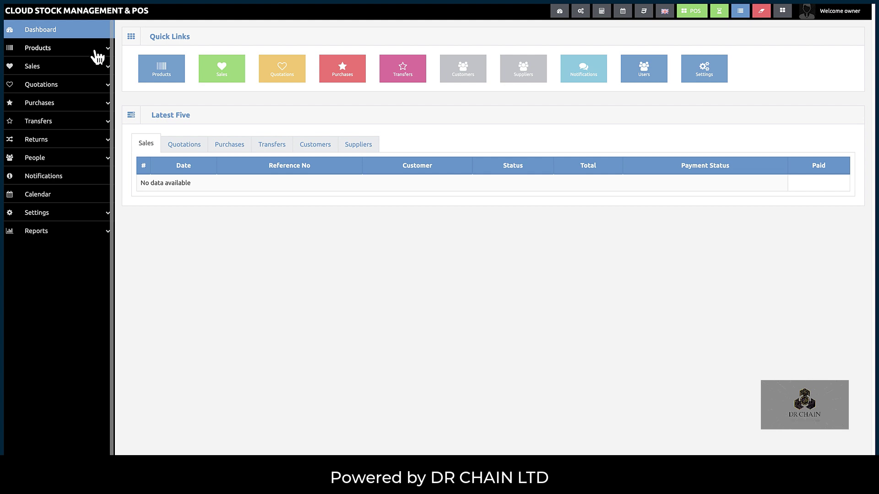
left_click(98, 56)
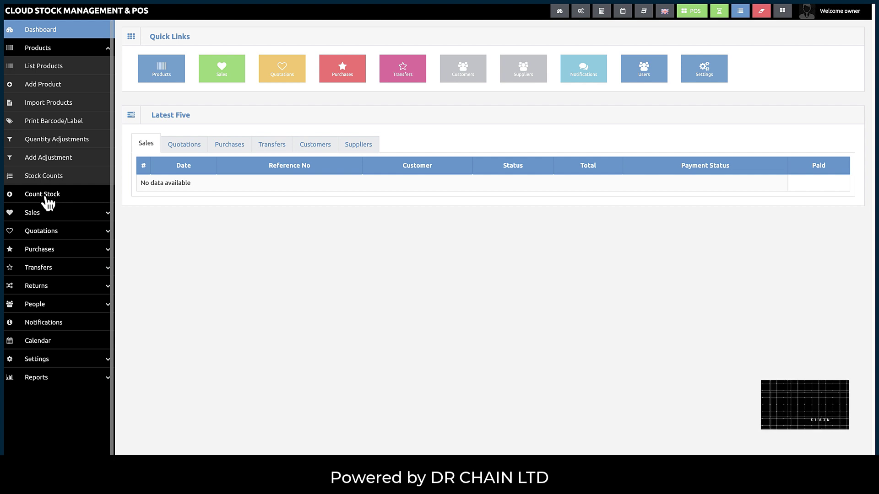
- Toggle the Products and Sales menus, then expand Quotations to show List Quotation and Add Quotation
left_click(56, 54)
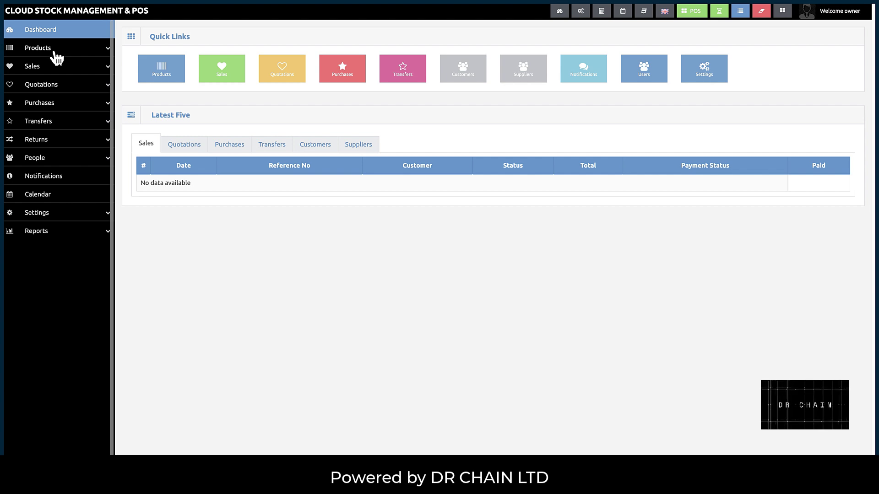
left_click(42, 54)
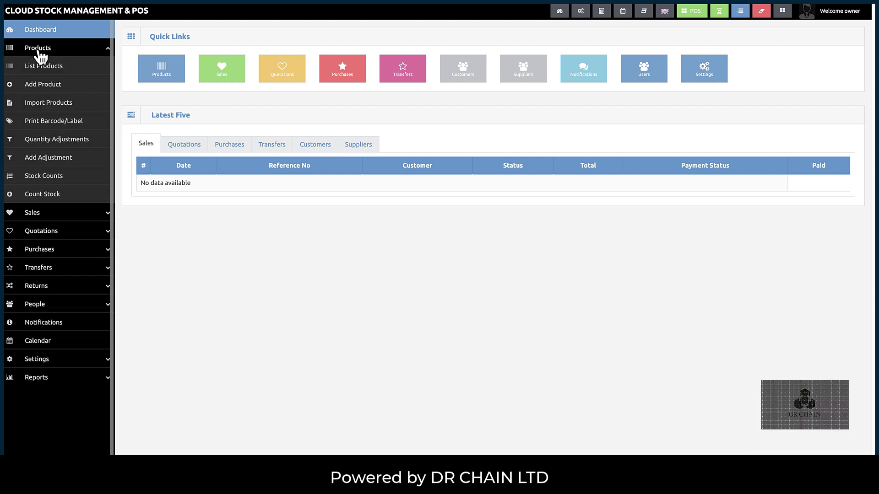
left_click(39, 55)
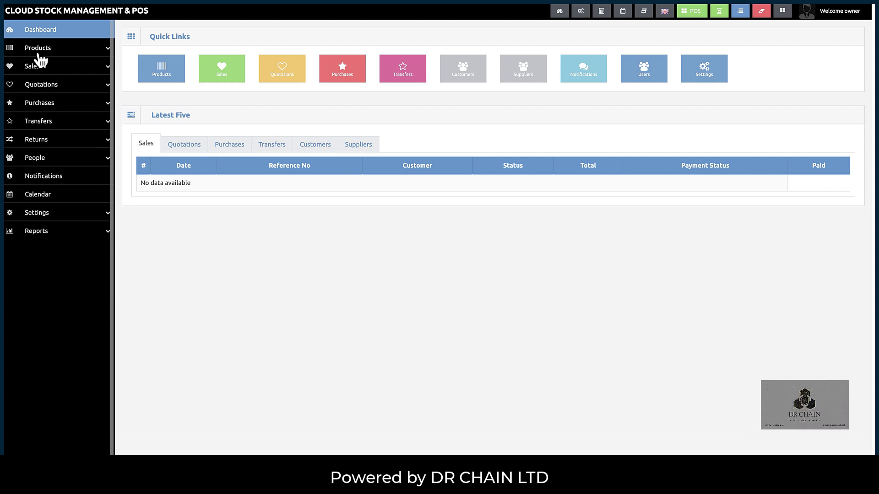
left_click(41, 67)
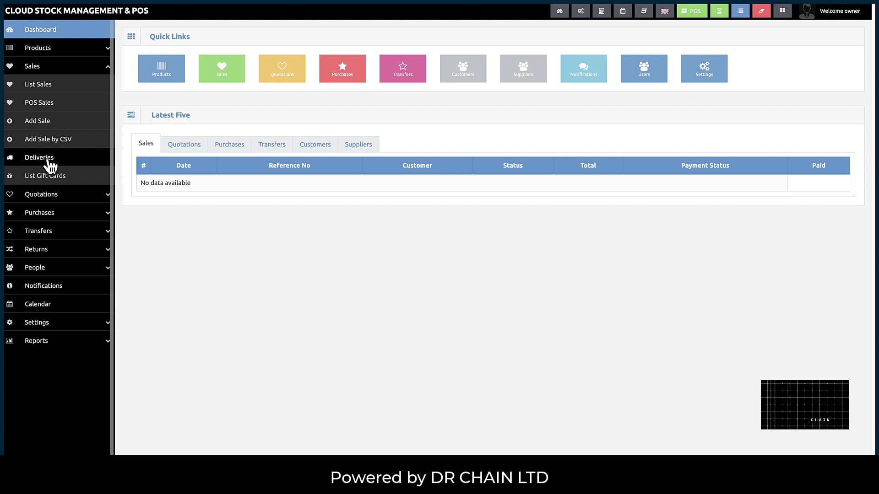
left_click(46, 68)
left_click(47, 68)
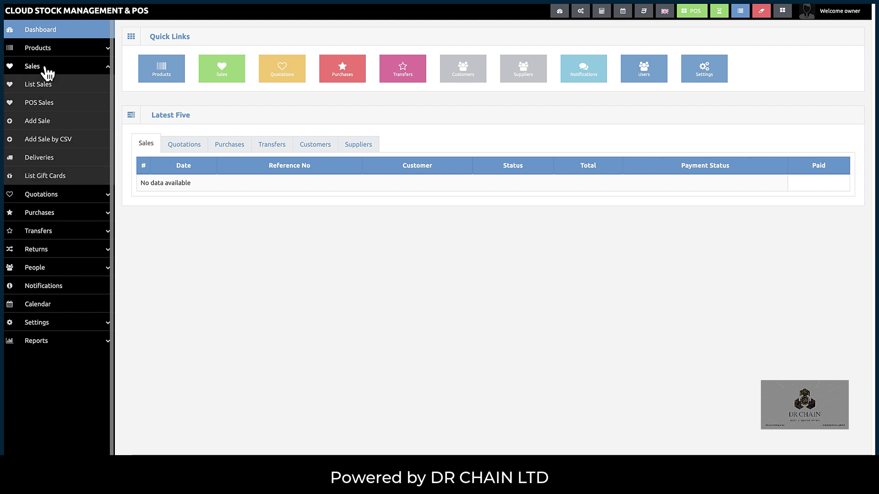
left_click(46, 68)
left_click(46, 68)
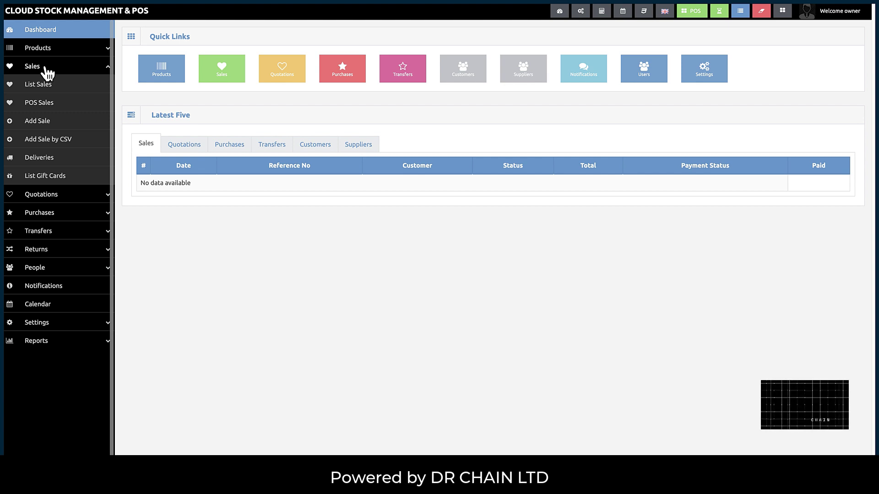
left_click(46, 68)
left_click(42, 85)
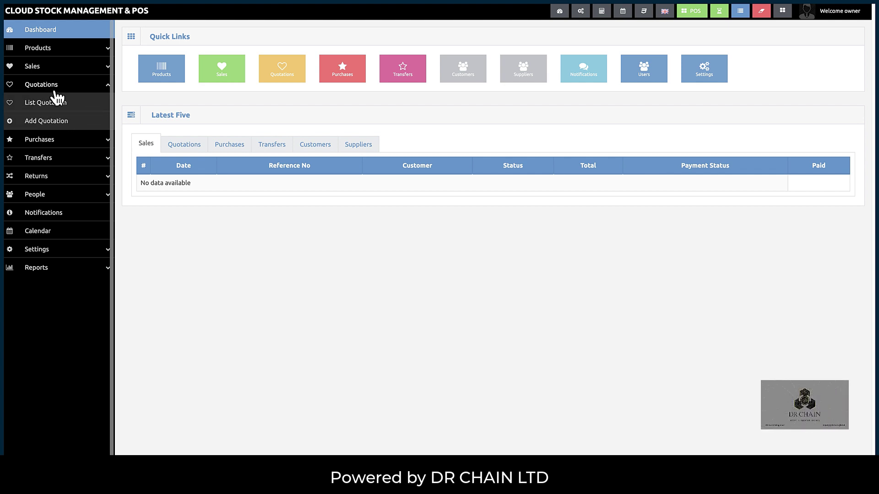
- Collapse Quotations, then expand and collapse the Purchases options
left_click(54, 91)
left_click(54, 89)
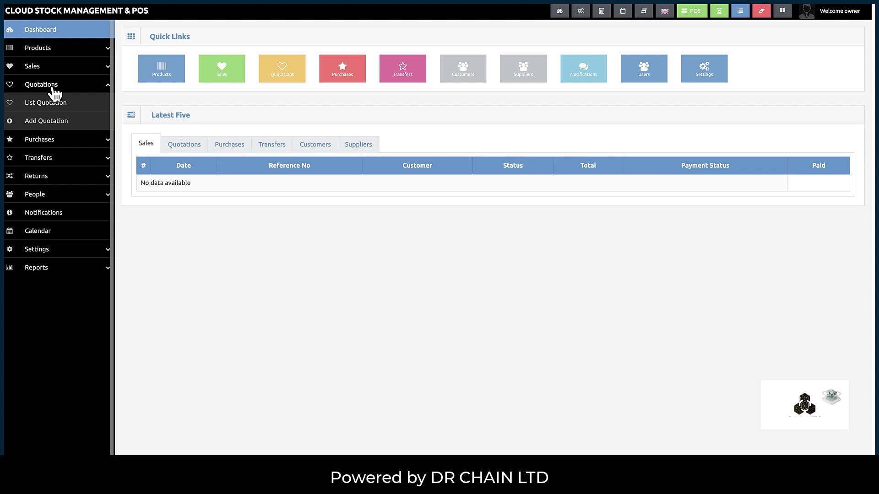
left_click(55, 89)
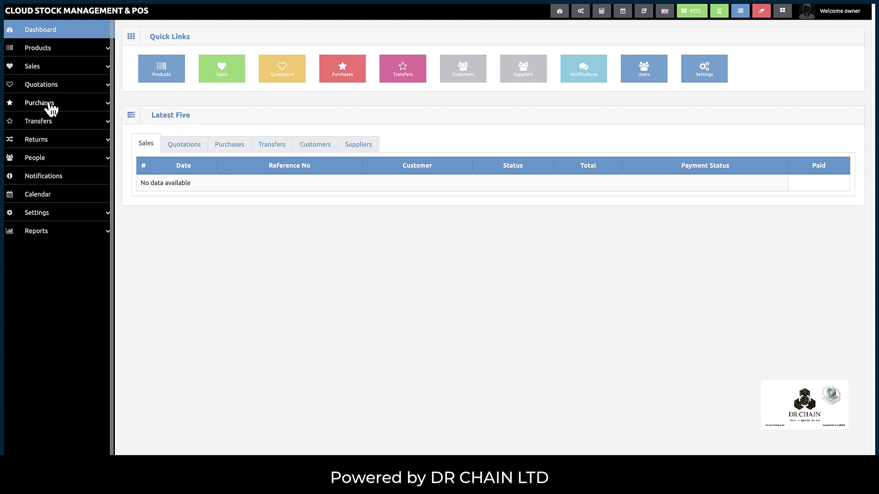
left_click(51, 108)
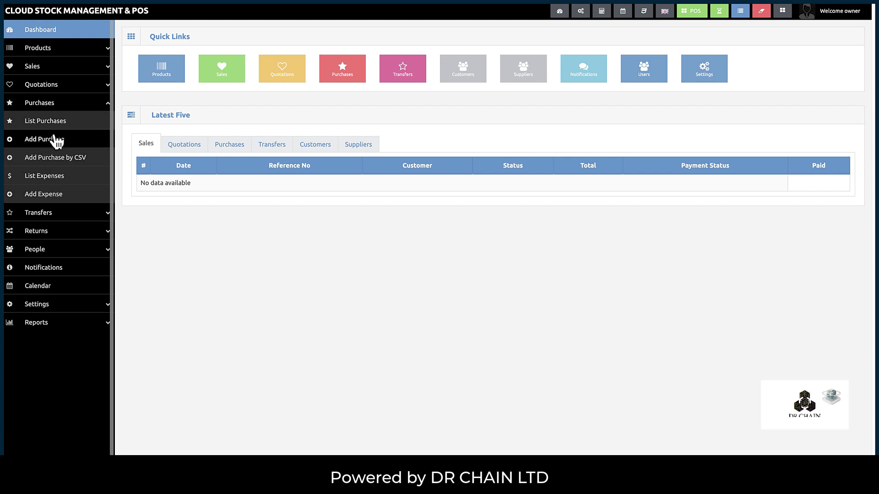
left_click(55, 107)
left_click(54, 107)
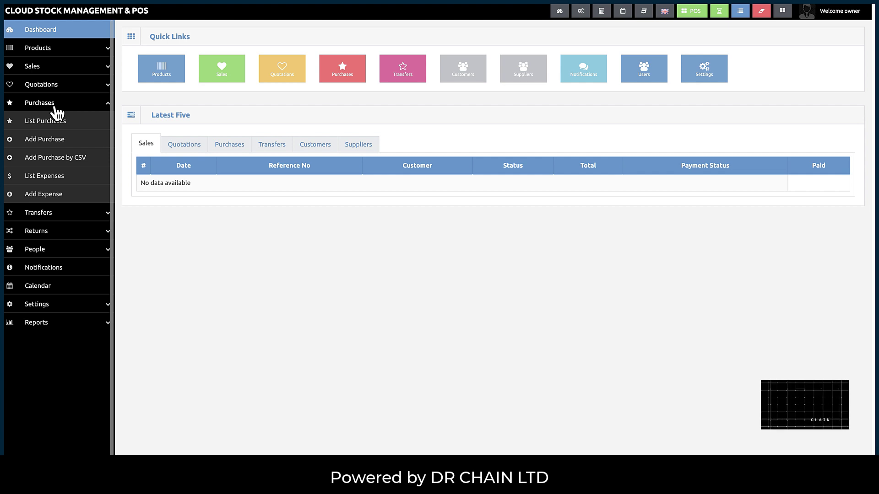
left_click(54, 107)
- Expand and collapse the Transfers and Returns options in turn
left_click(38, 123)
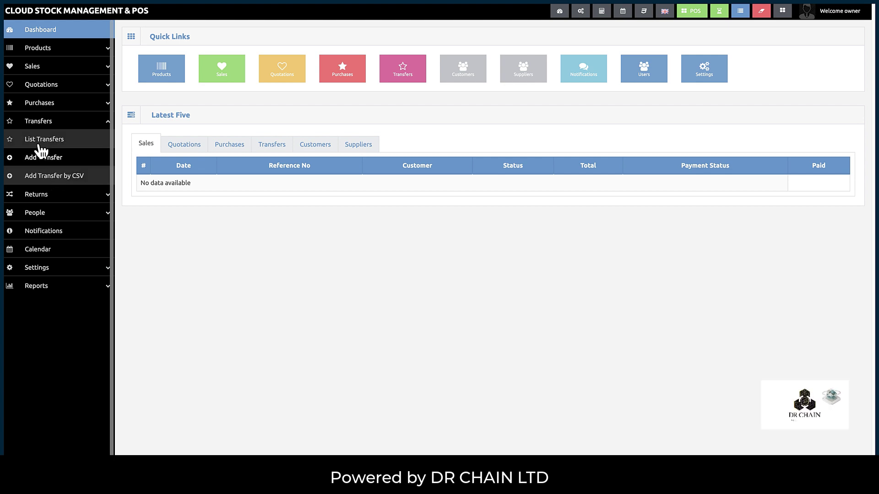
left_click(38, 127)
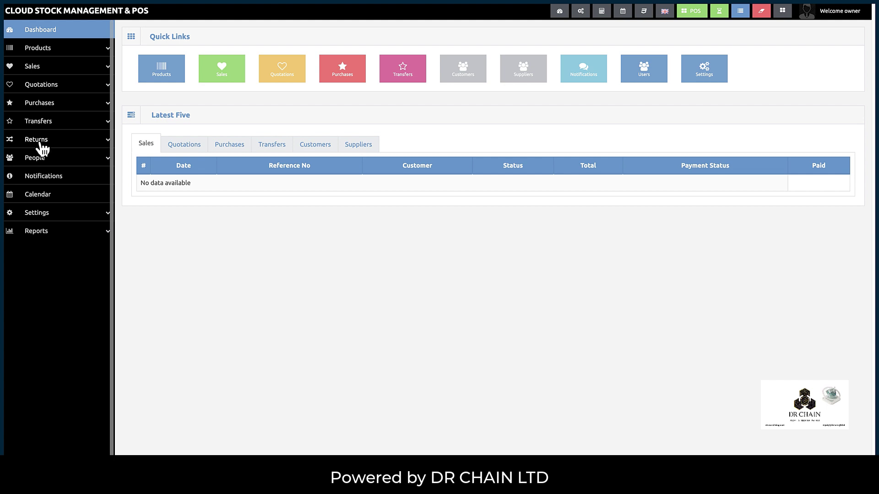
left_click(37, 141)
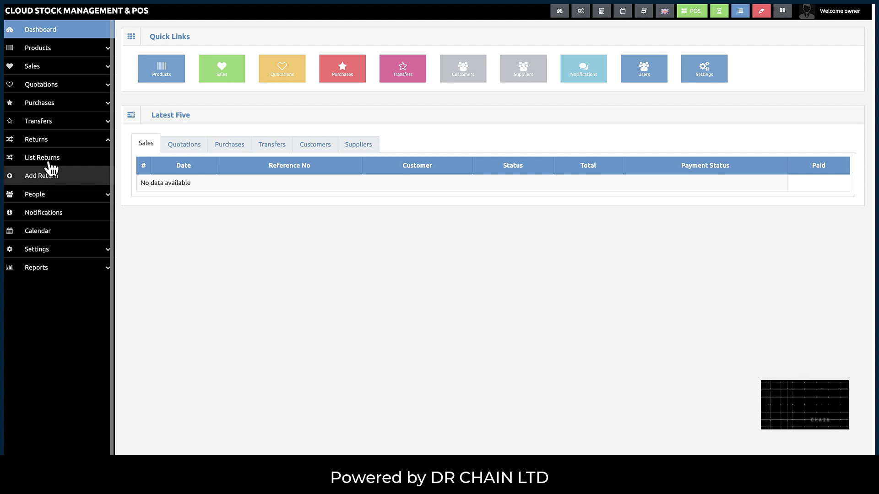
left_click(53, 164)
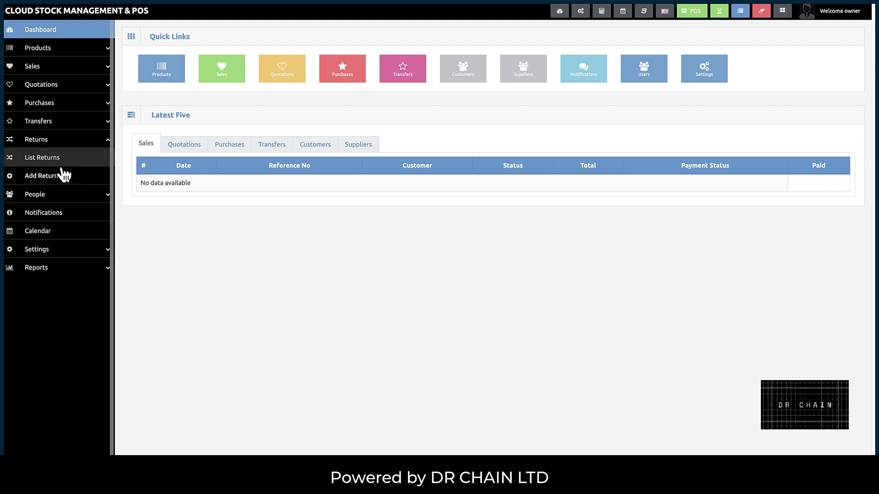
left_click(42, 146)
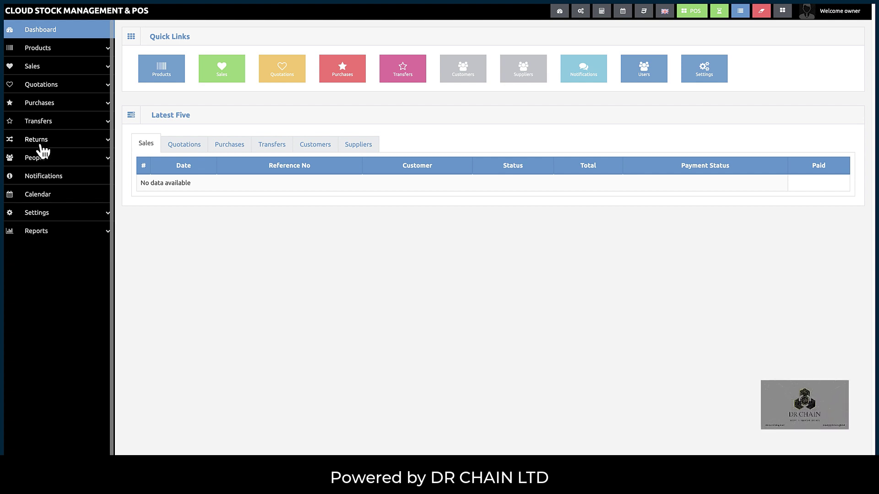
- Expand and collapse the People options, then go to the Calendar
left_click(40, 159)
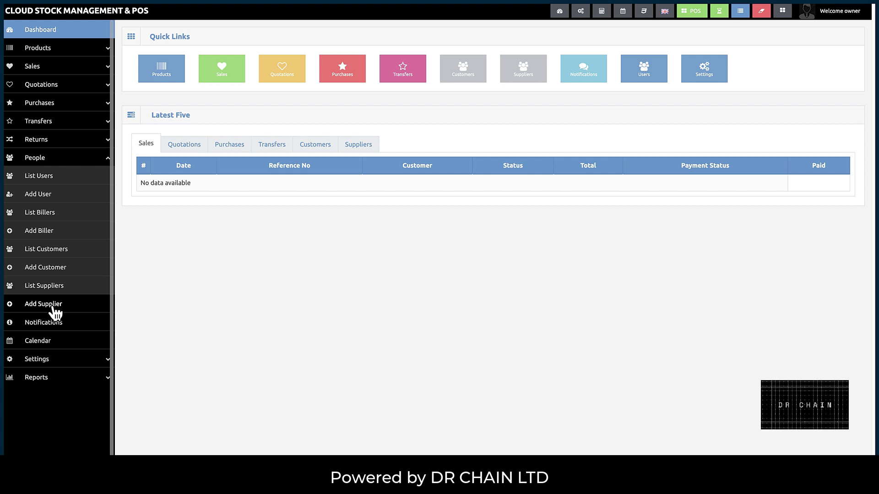
left_click(41, 159)
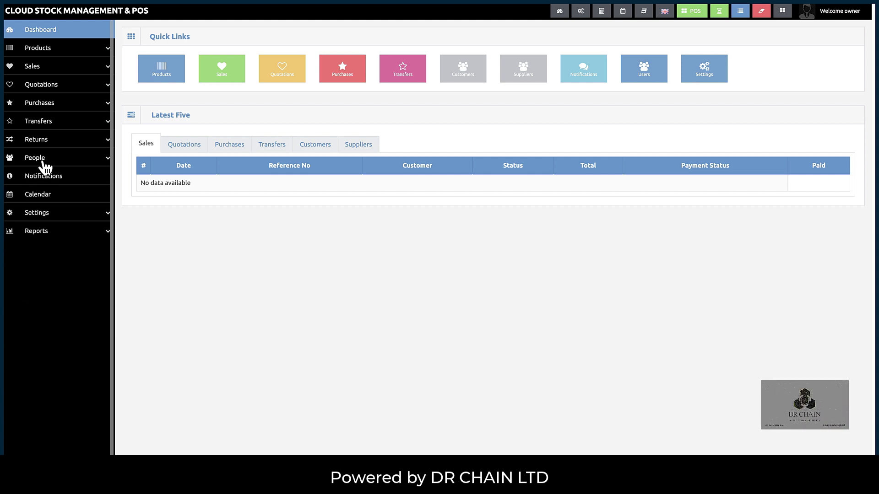
left_click(41, 158)
left_click(41, 158)
left_click(41, 158)
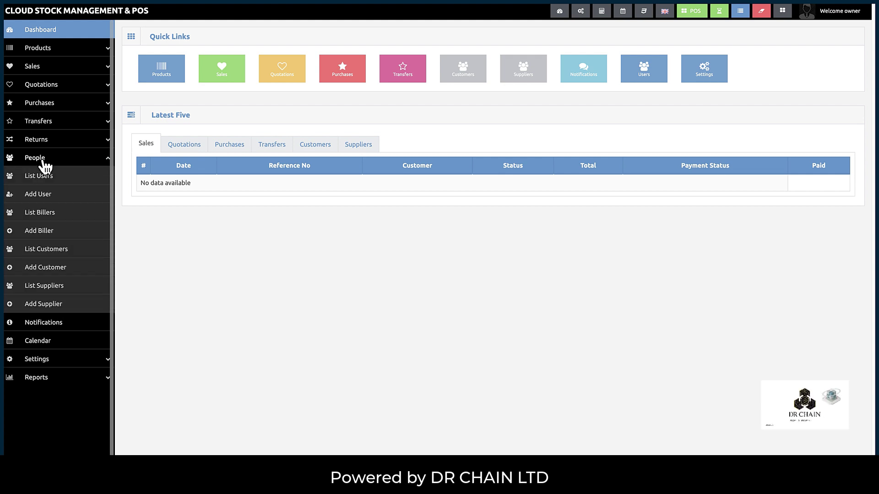
left_click(43, 160)
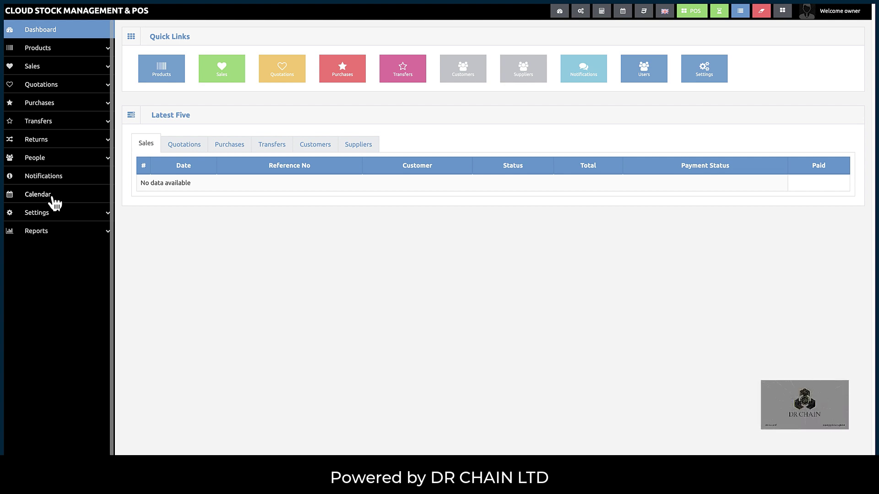
left_click(38, 195)
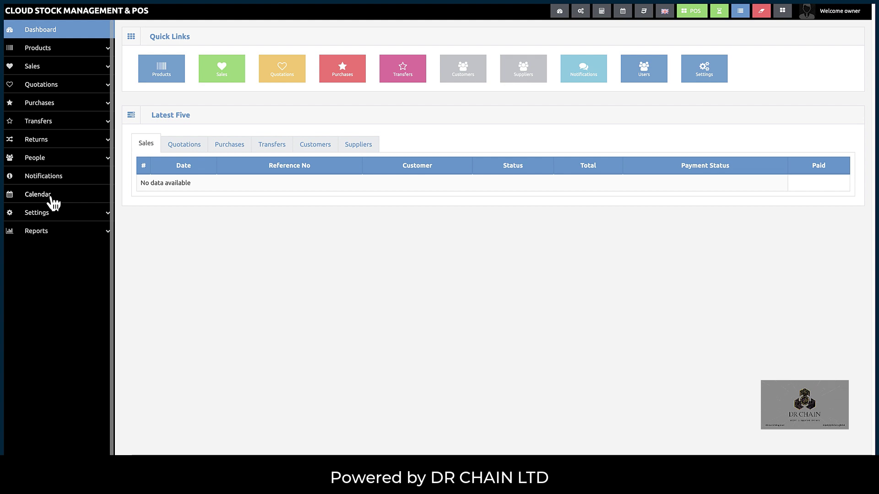
- Collapse the Settings menu and expand Reports to list Overview Chart through Suppliers Report
left_click(45, 215)
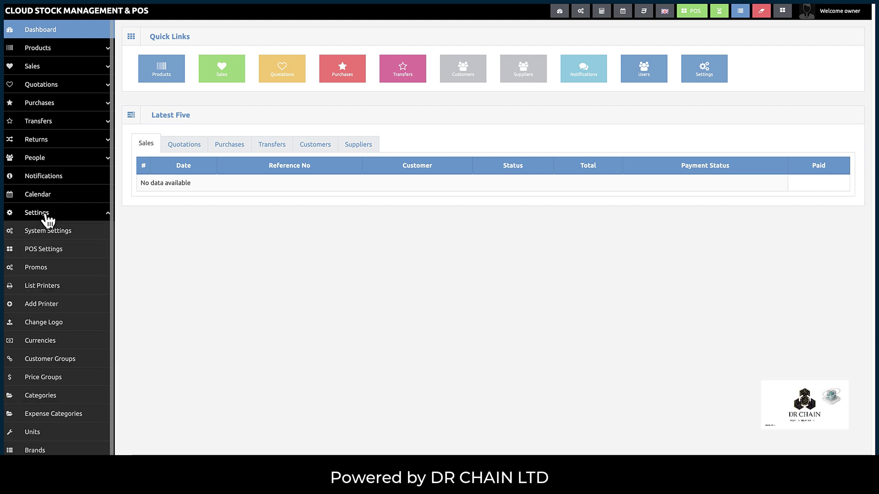
scroll(47, 221, "down", 5)
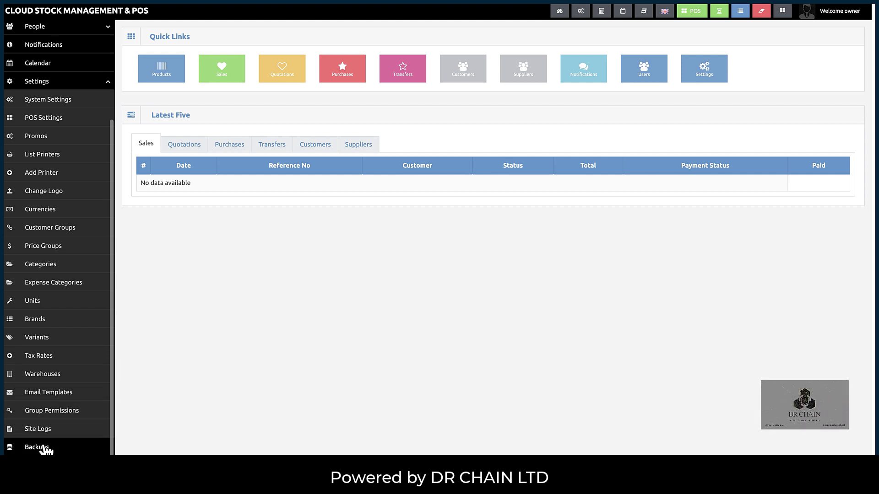
scroll(69, 275, "up", 1)
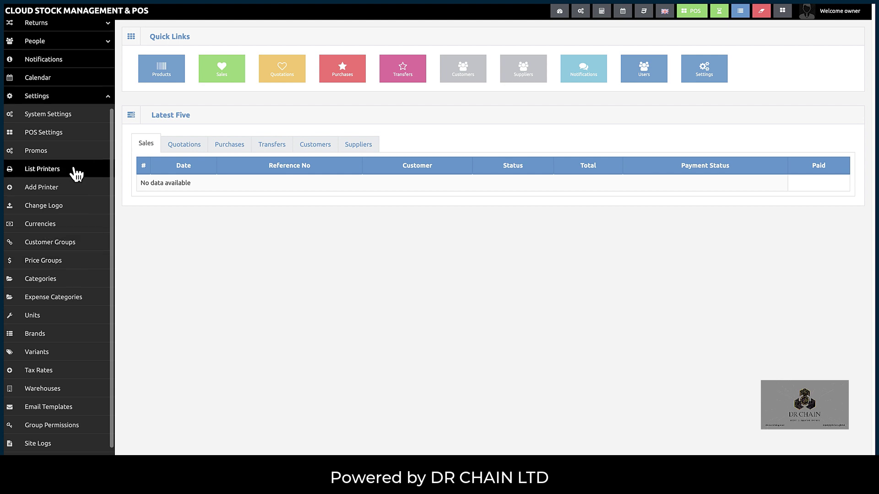
left_click(55, 98)
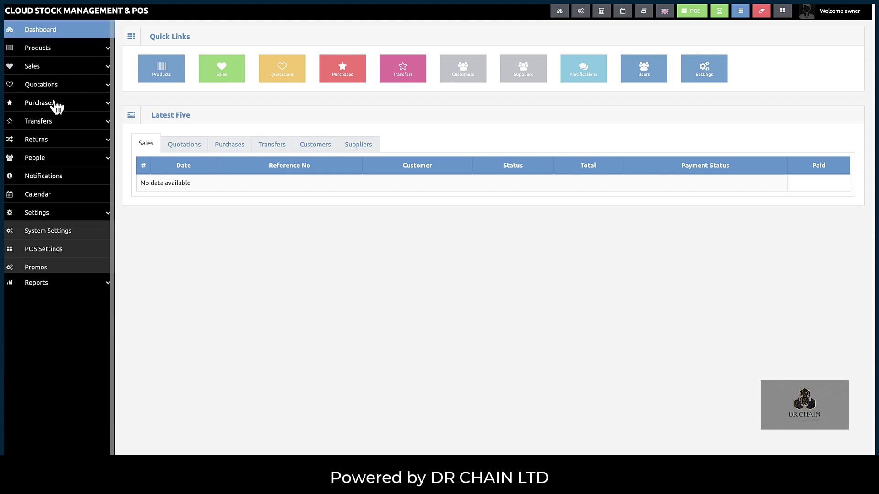
left_click(44, 214)
left_click(46, 219)
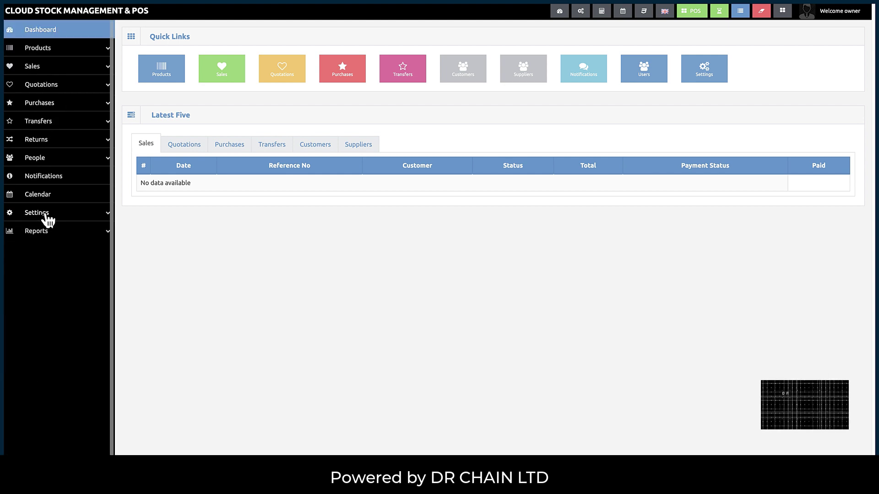
left_click(48, 234)
scroll(53, 254, "down", 5)
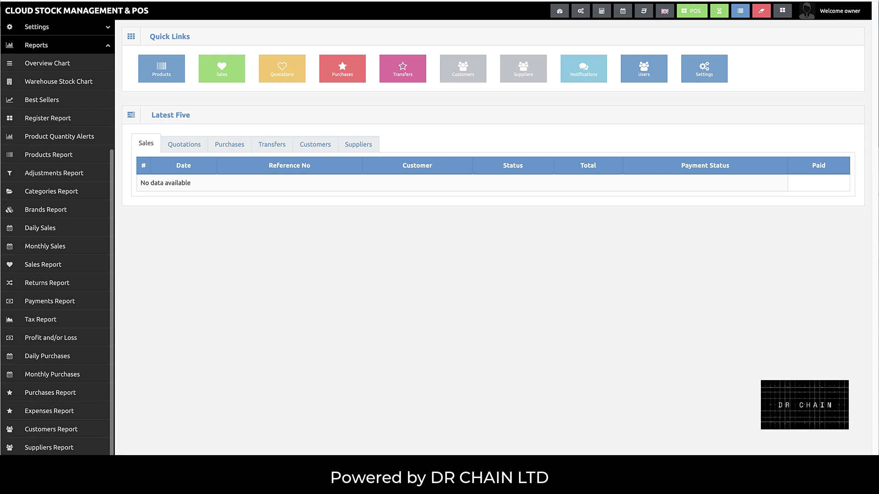
- Collapse the Reports list back to the main sections, then go to the Open Register page
left_click(49, 50)
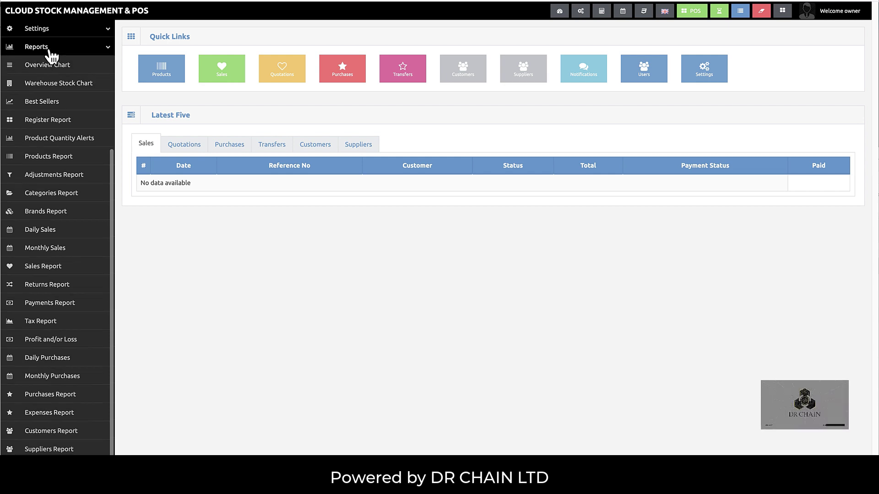
left_click(33, 238)
scroll(37, 256, "down", 2)
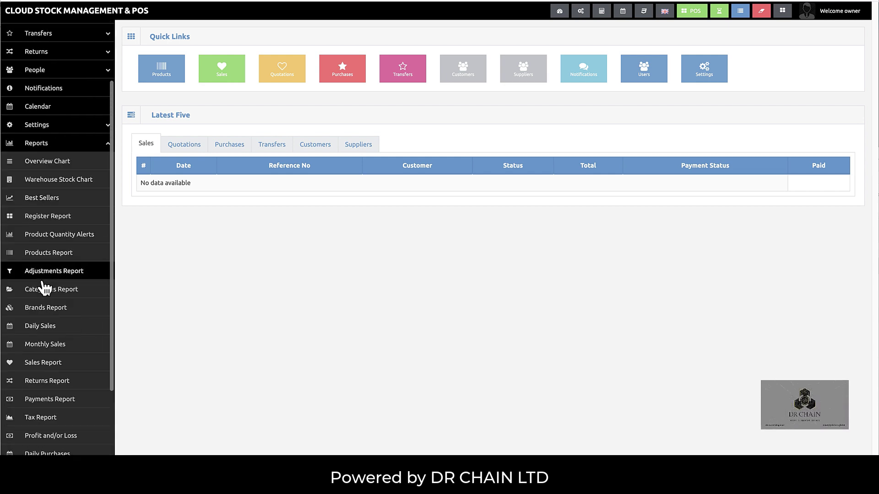
scroll(44, 289, "down", 2)
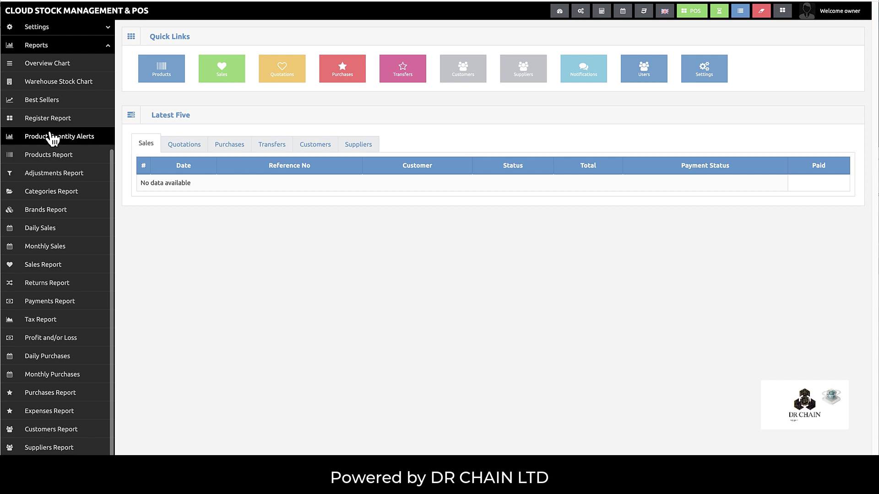
scroll(45, 59, "up", 1)
left_click(50, 71)
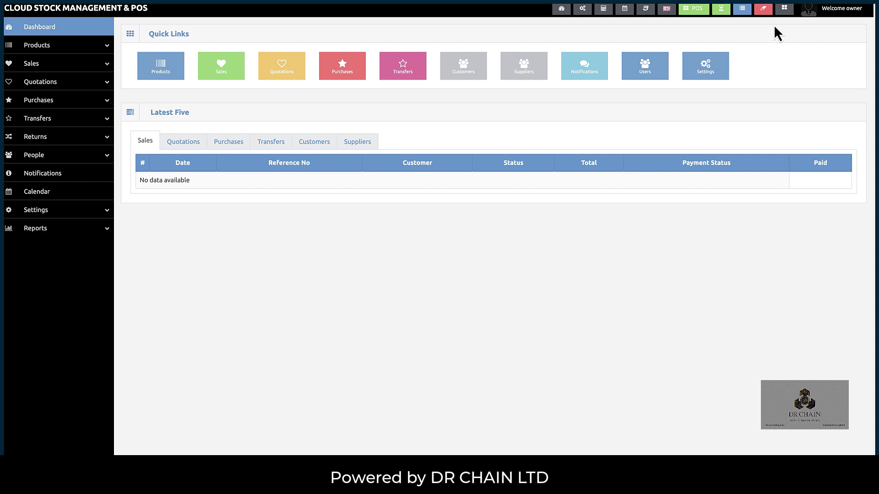
left_click(784, 9)
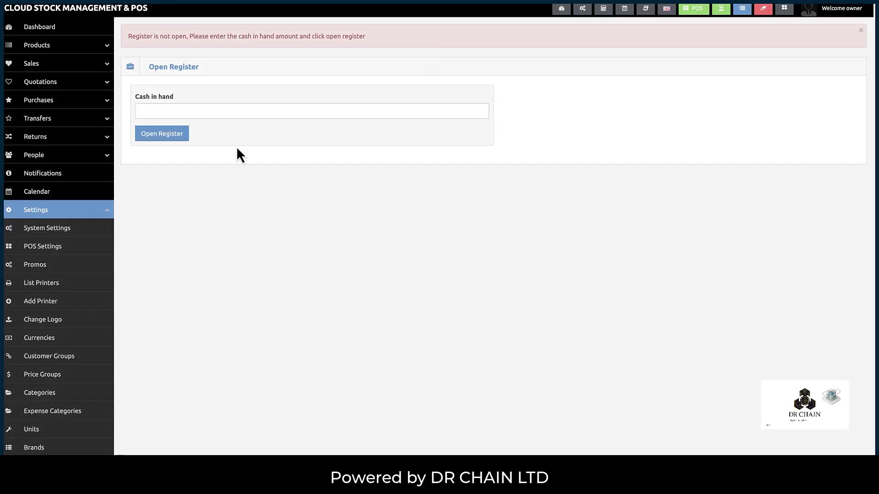
- Open the register with 100 as cash in hand to reach the POS sale screen
left_click(189, 115)
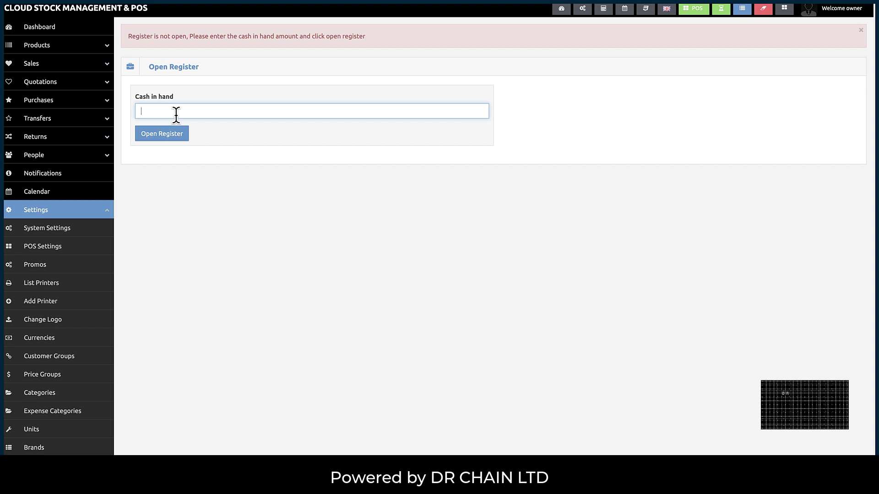
type("100")
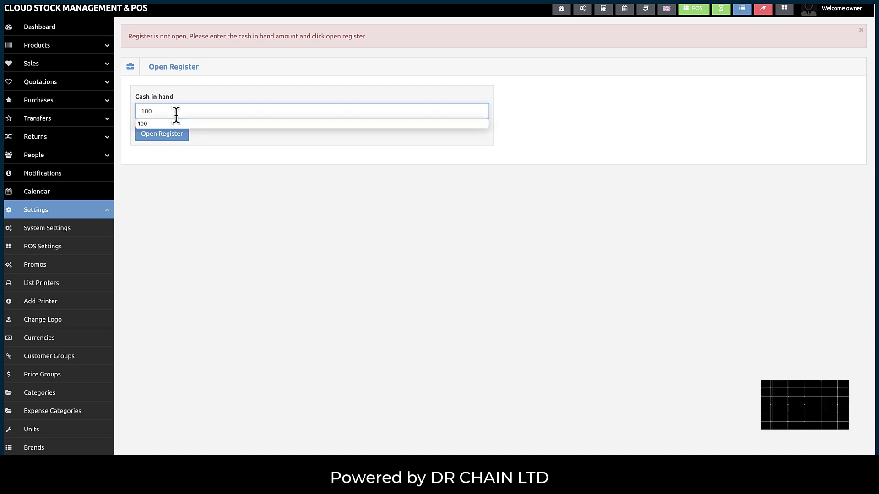
left_click(175, 153)
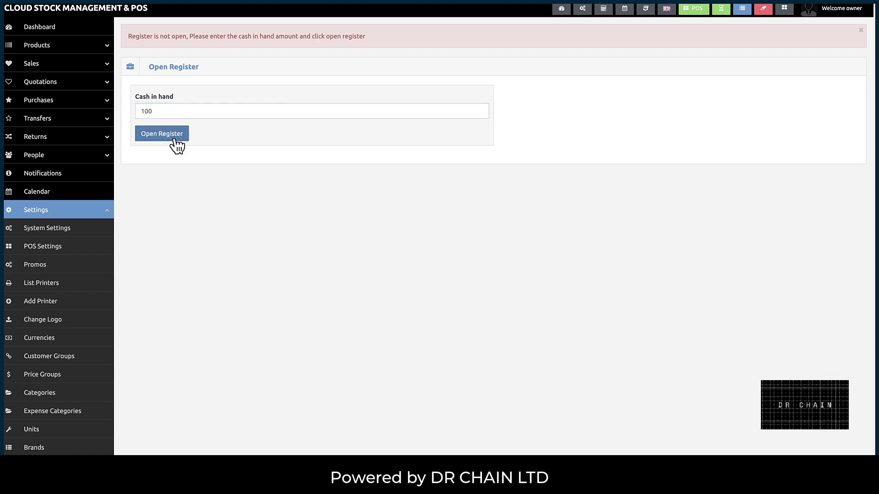
left_click(169, 136)
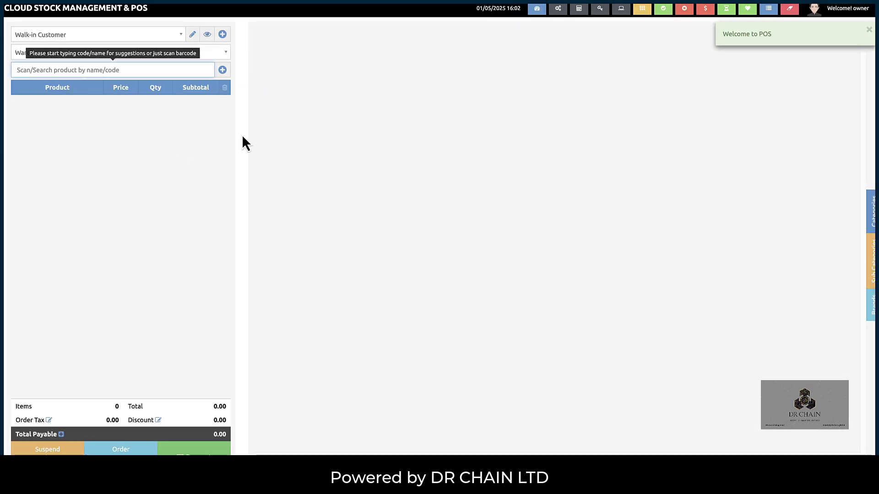
left_click(59, 12)
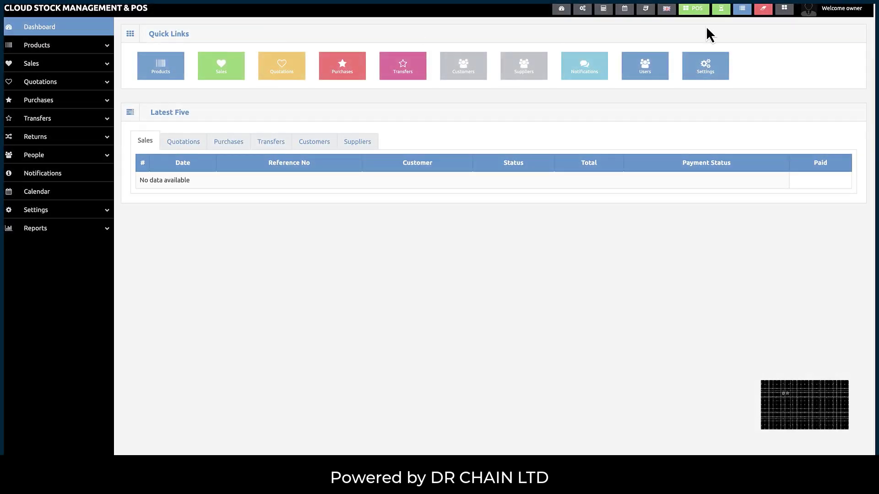
- Bring up the link menu of the List Open Registers icon, then dismiss it
right_click(746, 10)
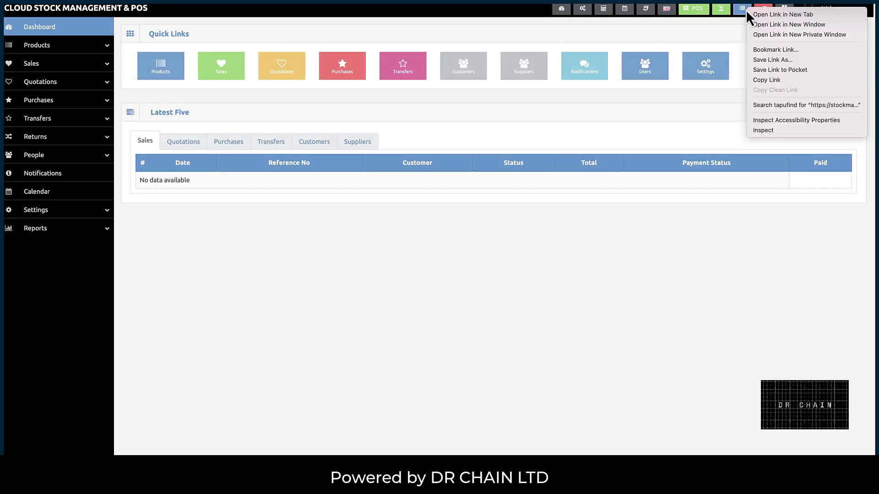
key("Escape")
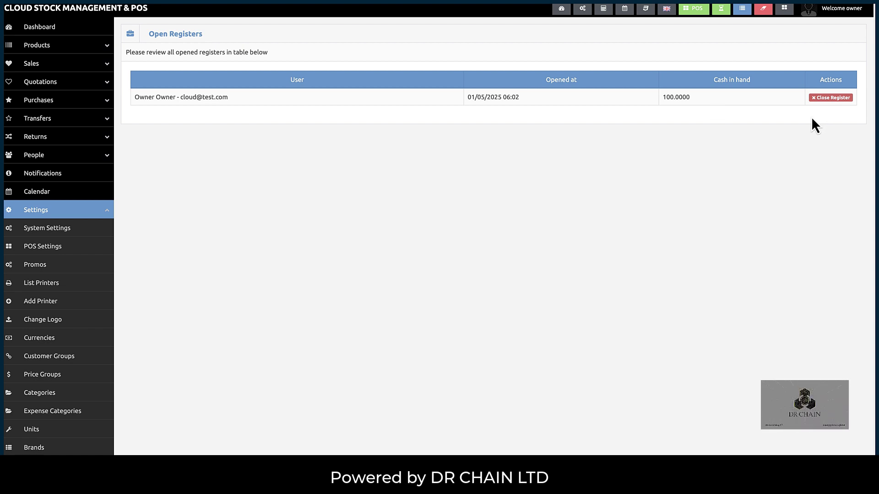
- Close the open register with Total Cash changed from 100 to 500
left_click(826, 101)
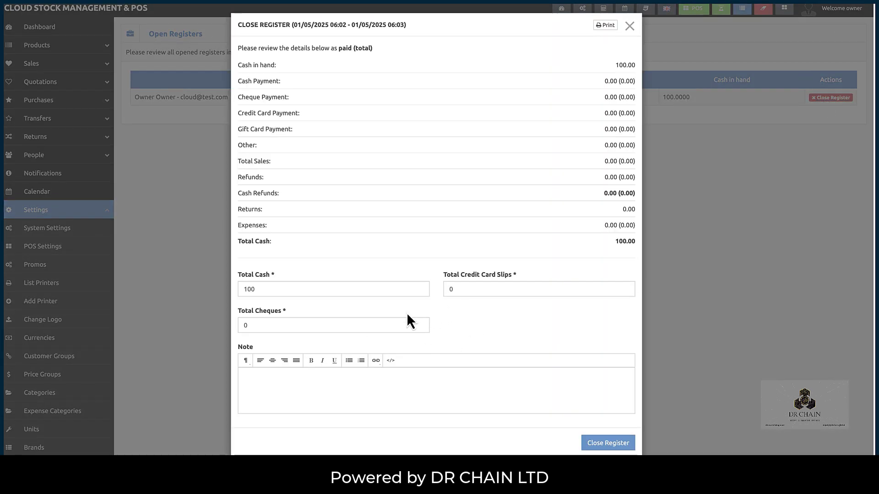
left_click(239, 288)
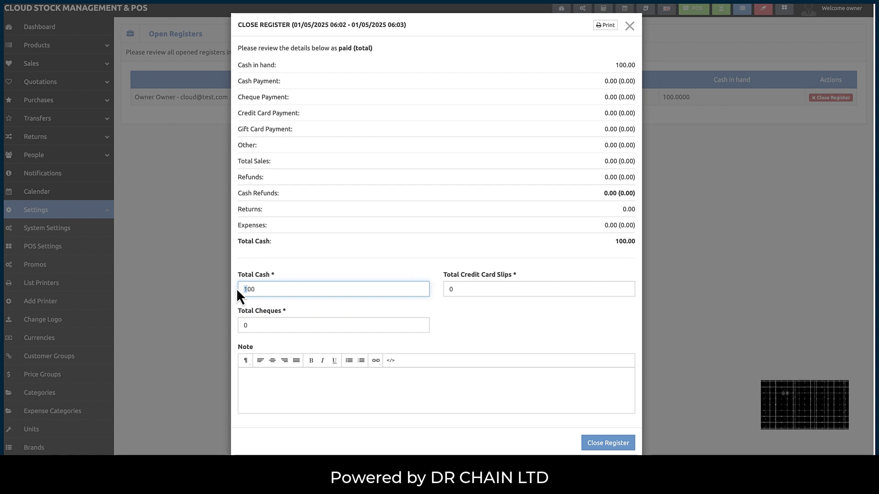
left_click(632, 28)
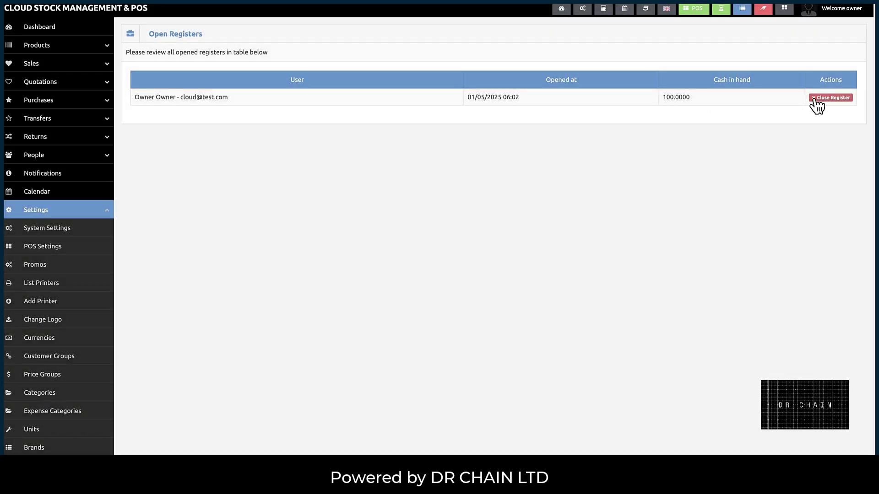
left_click(814, 100)
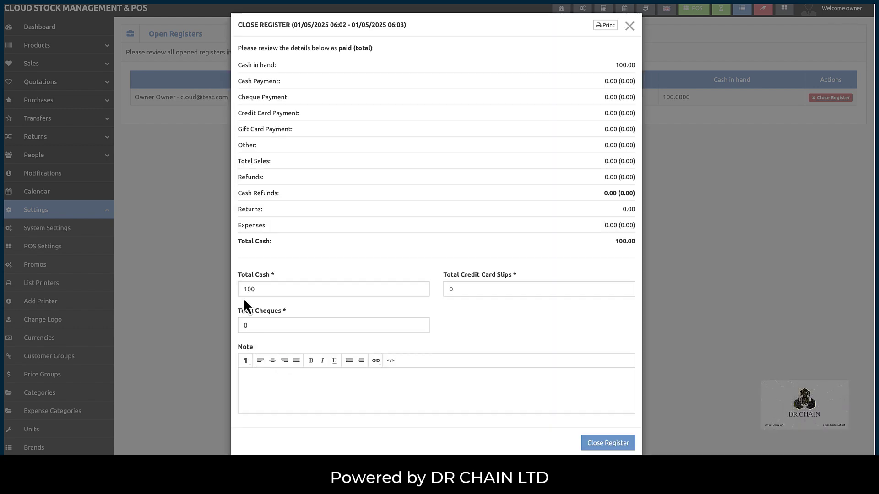
left_click(240, 289)
left_click_drag(240, 289, 248, 290)
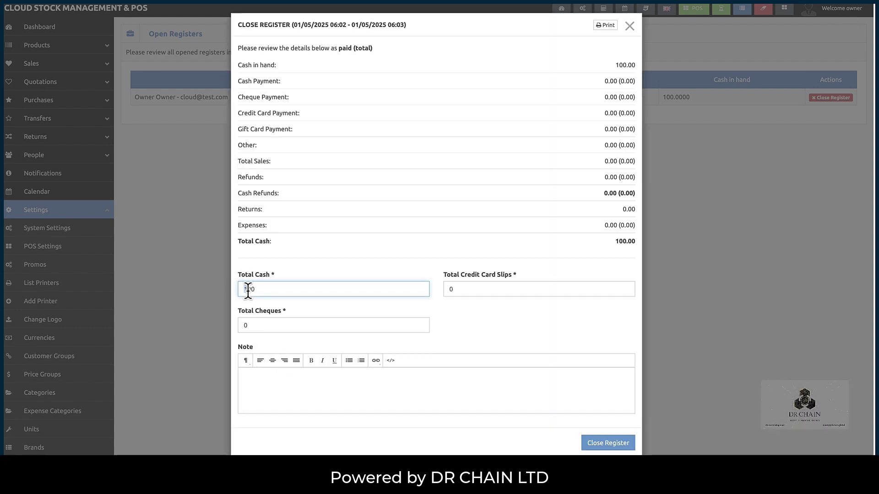
type("5")
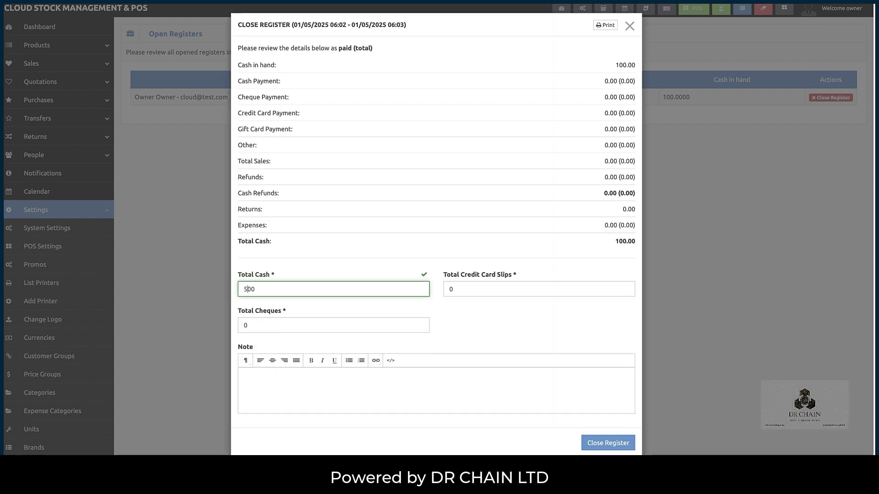
left_click(606, 446)
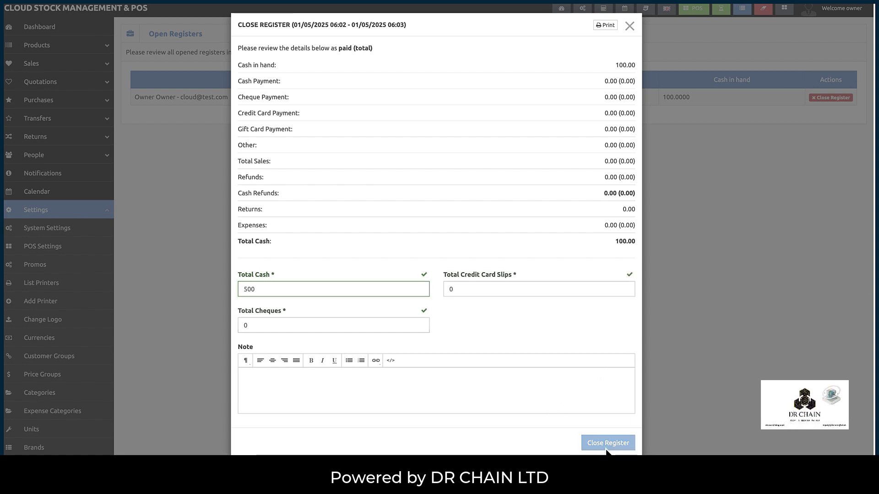
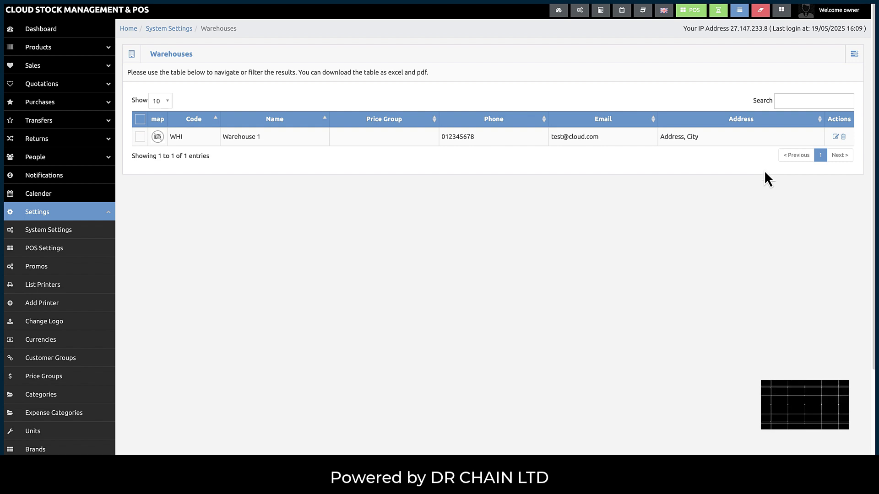
- Start a new warehouse with code tt and name test
left_click(854, 54)
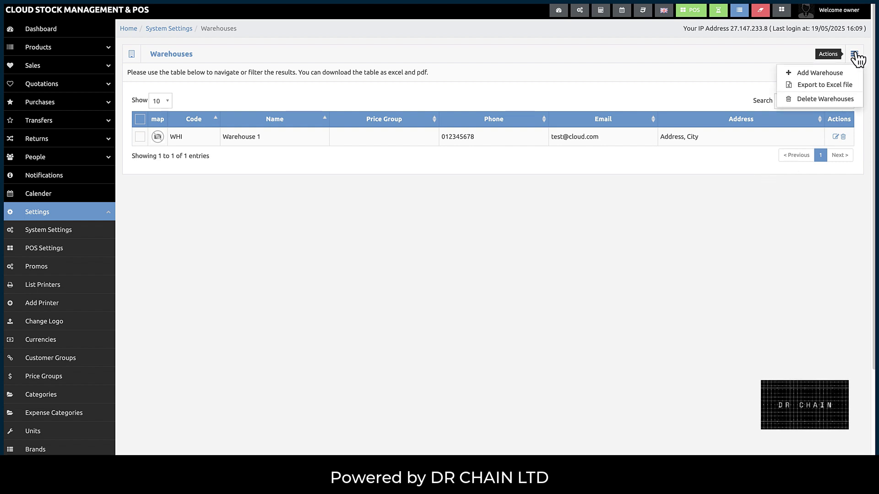
left_click(819, 75)
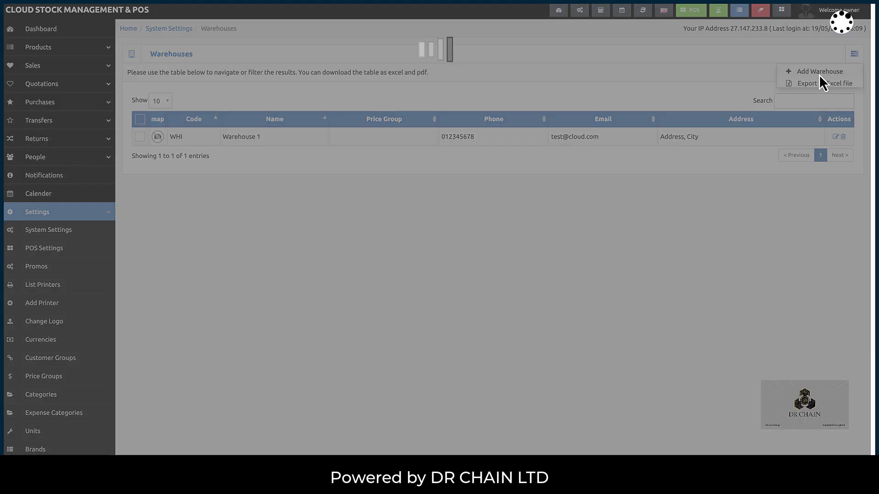
left_click(379, 90)
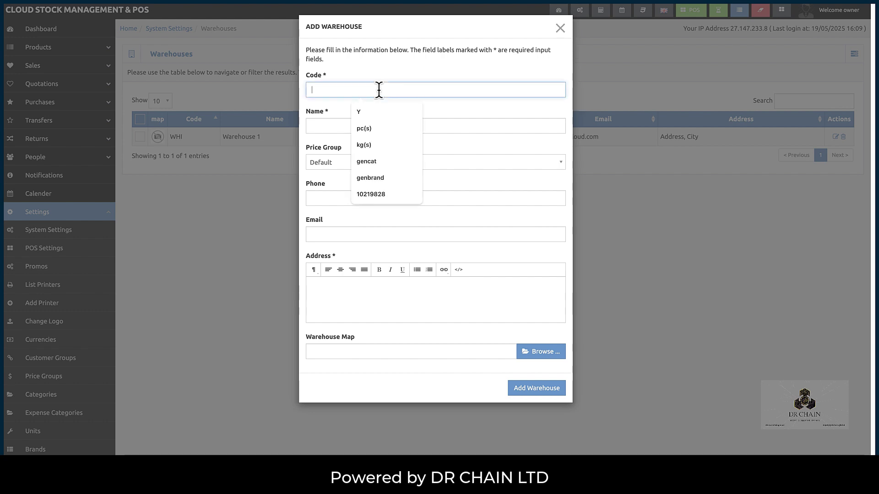
type("tt")
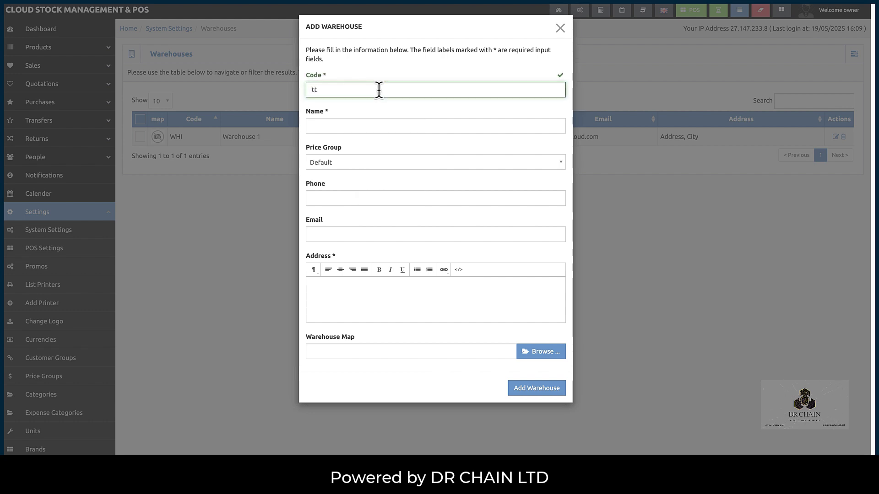
key("Tab")
type("test")
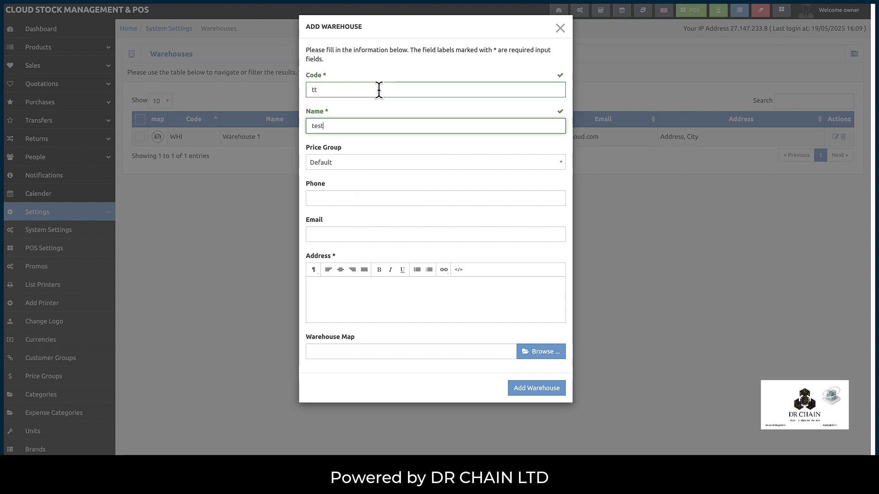
key("ctrl+a")
- Enter the warehouse's phone number and address test, then save the warehouse
left_click(361, 197)
type("weerwr")
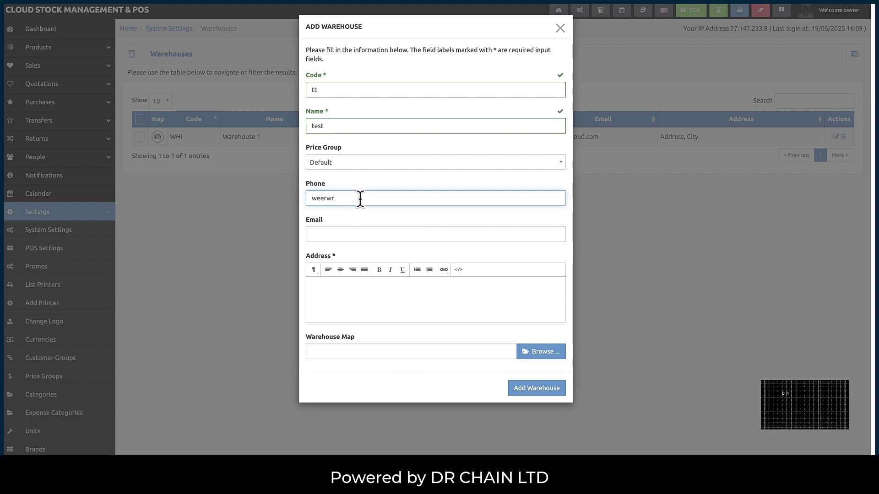
key("ctrl+a")
left_click(344, 291)
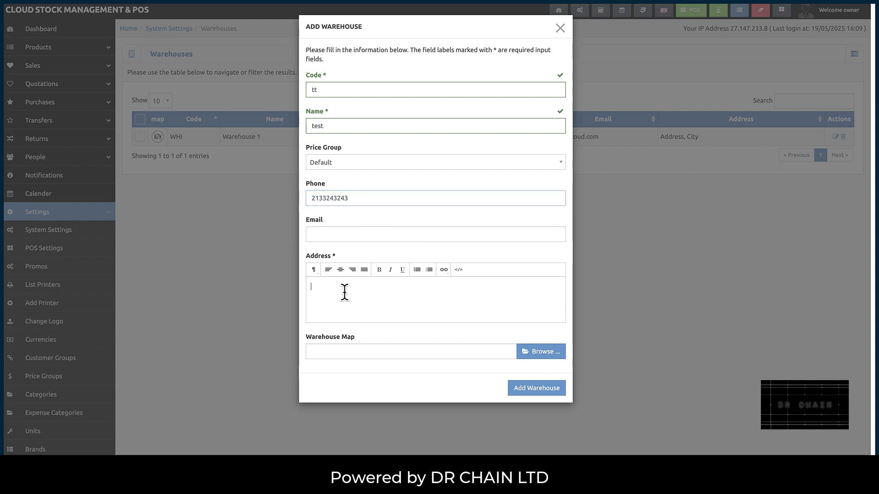
type("test")
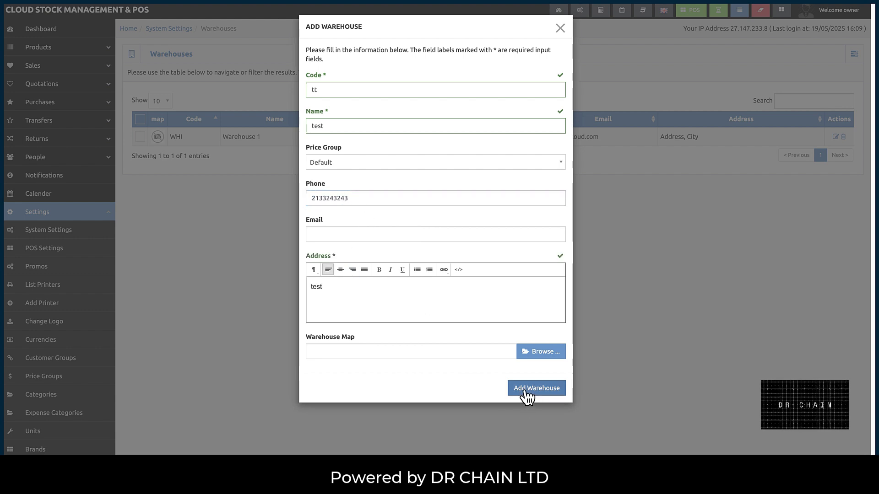
left_click(525, 390)
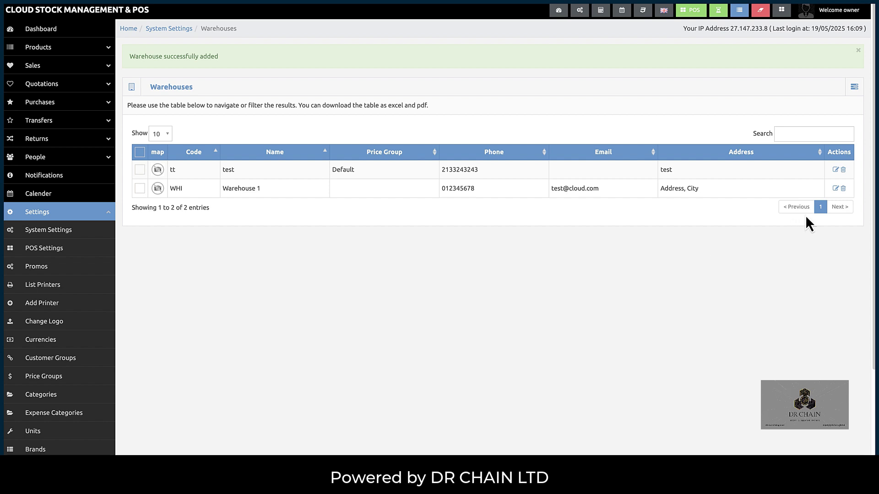
- Update the tt warehouse to code tt2, name test2, address test2, with a longer phone number
left_click(835, 170)
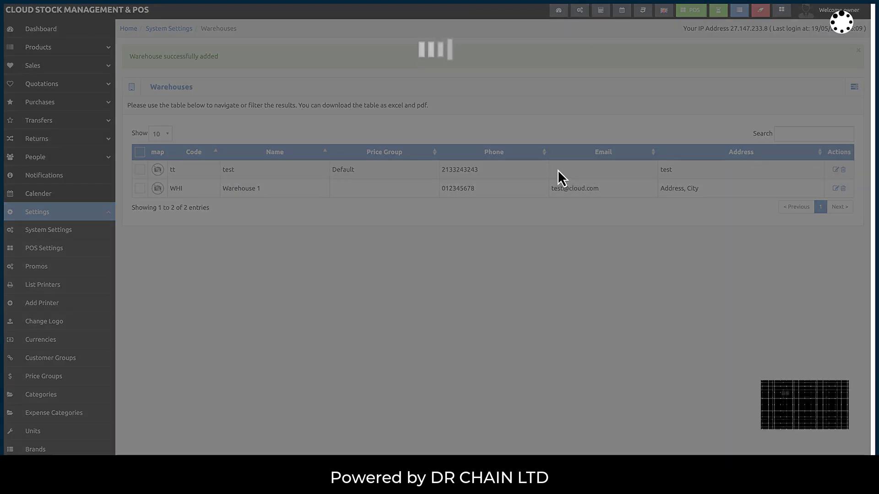
left_click(387, 91)
type("2")
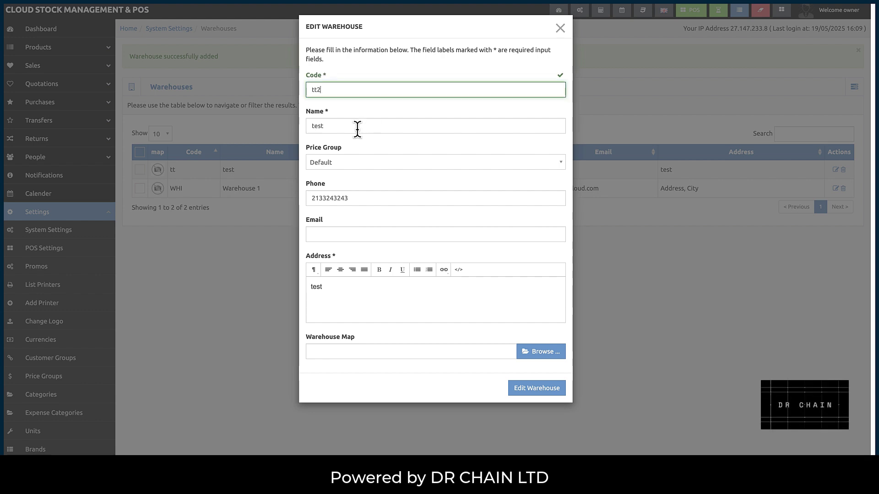
left_click(356, 128)
type("2")
left_click(361, 199)
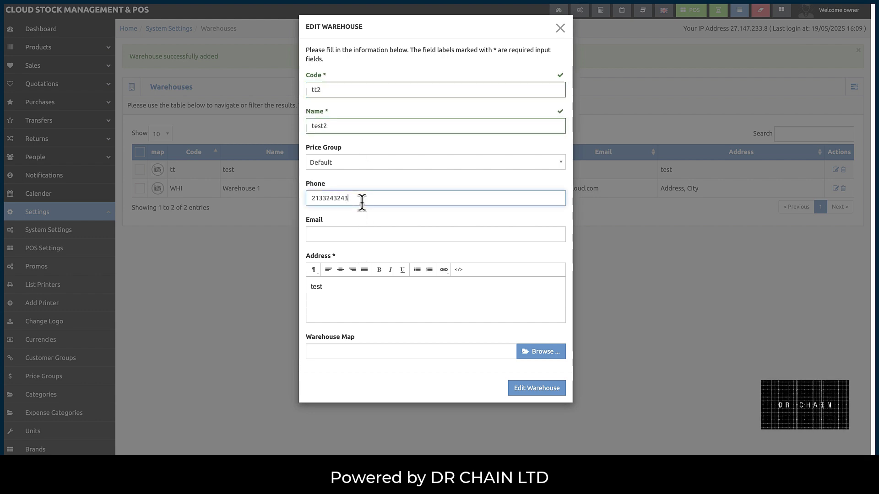
type("32423")
left_click(357, 295)
type("2")
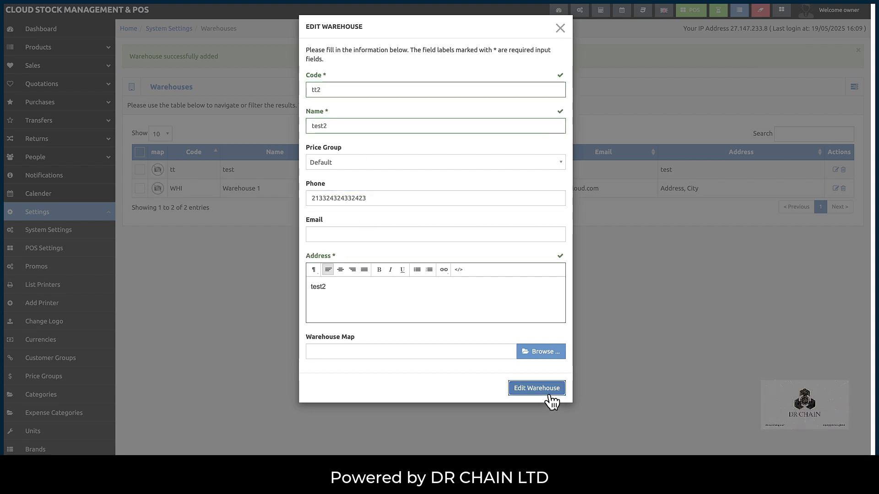
left_click(548, 393)
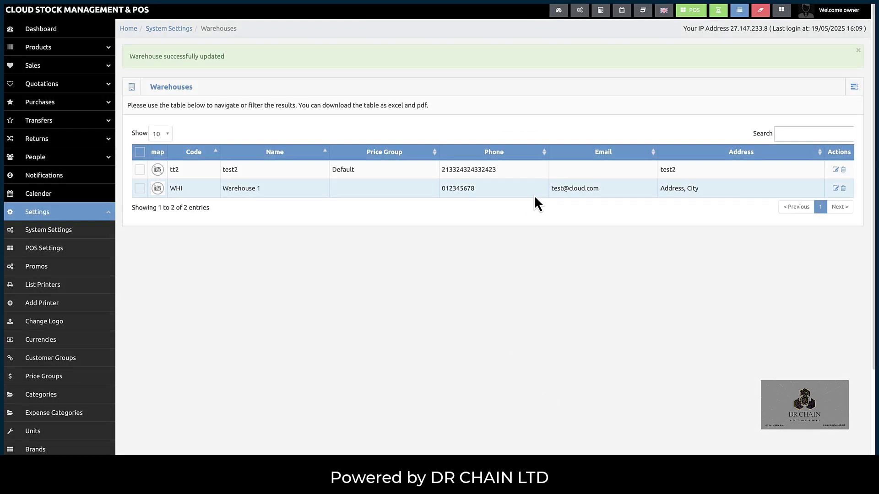
- Delete the test2 warehouse, leaving only Warehouse 1
left_click(843, 170)
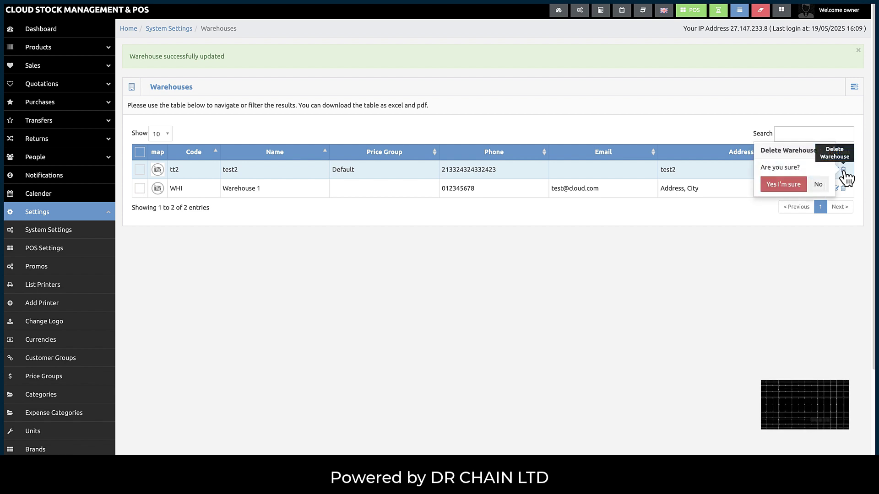
left_click(783, 185)
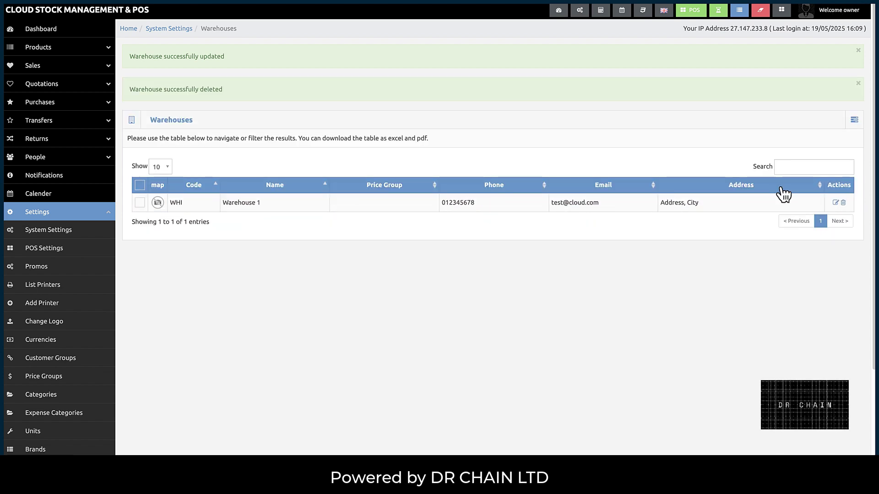
scroll(471, 348, "down", 1)
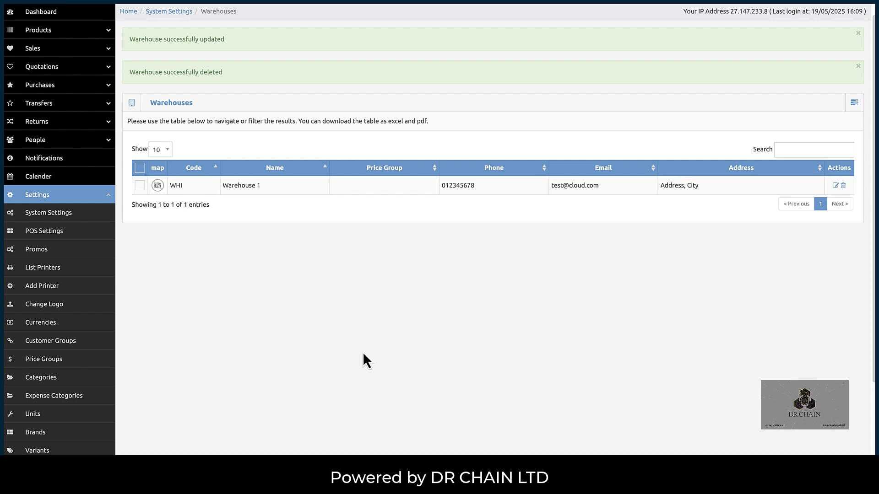
- Go to the product Categories page from the settings list
left_click(108, 195)
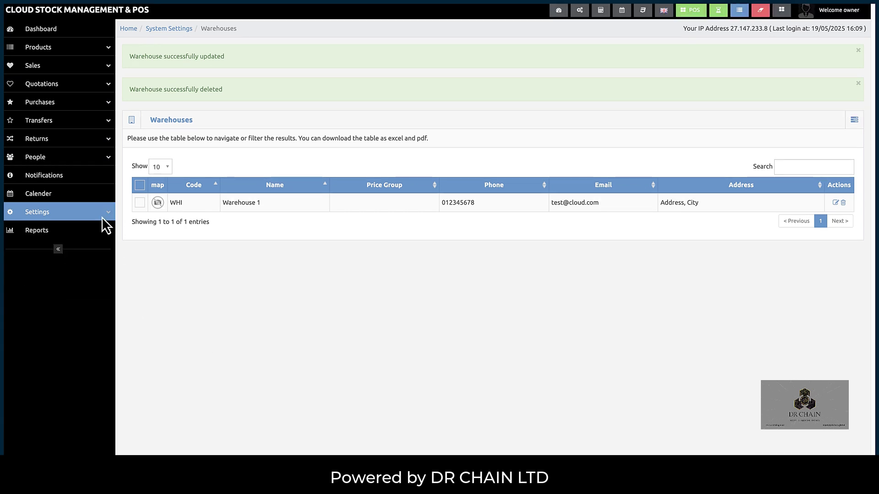
left_click(102, 217)
scroll(82, 274, "down", 2)
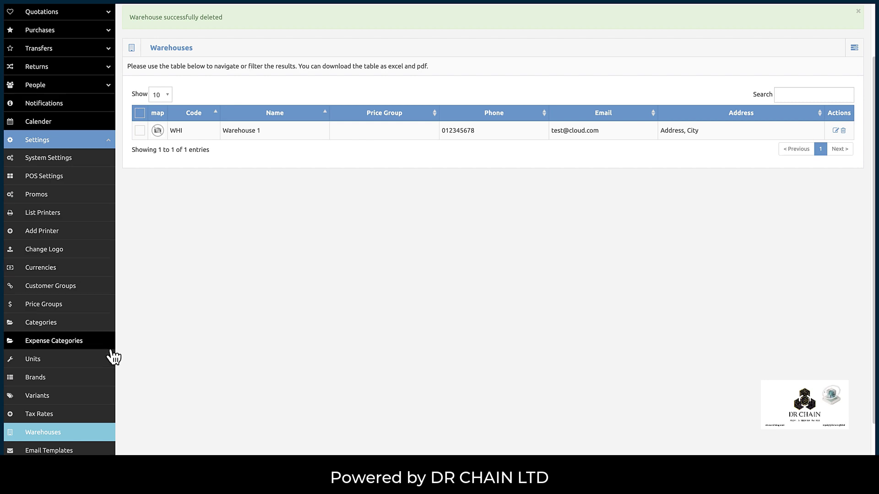
scroll(101, 350, "down", 1)
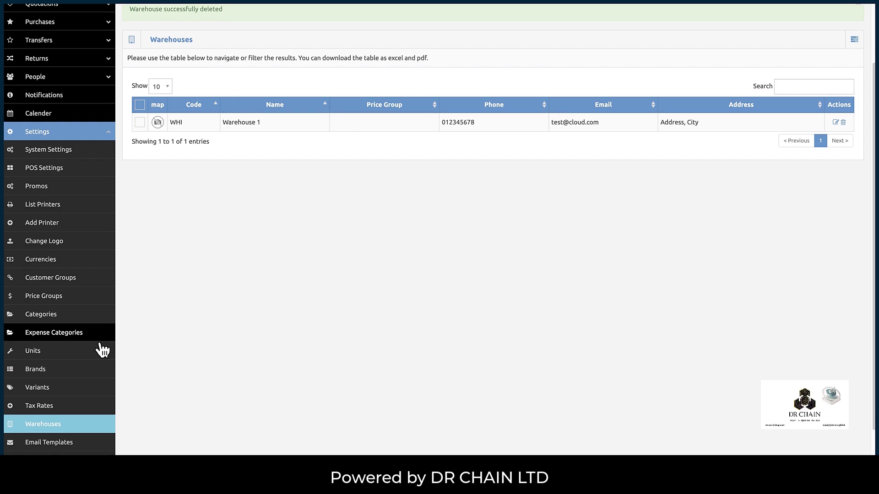
left_click(54, 319)
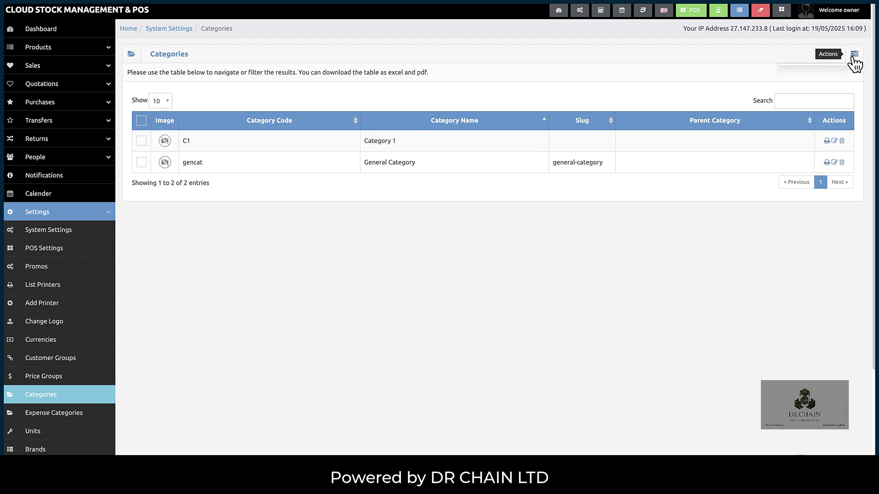
- Add category tc named Test Category, description test, with no parent category
left_click(853, 58)
left_click(826, 72)
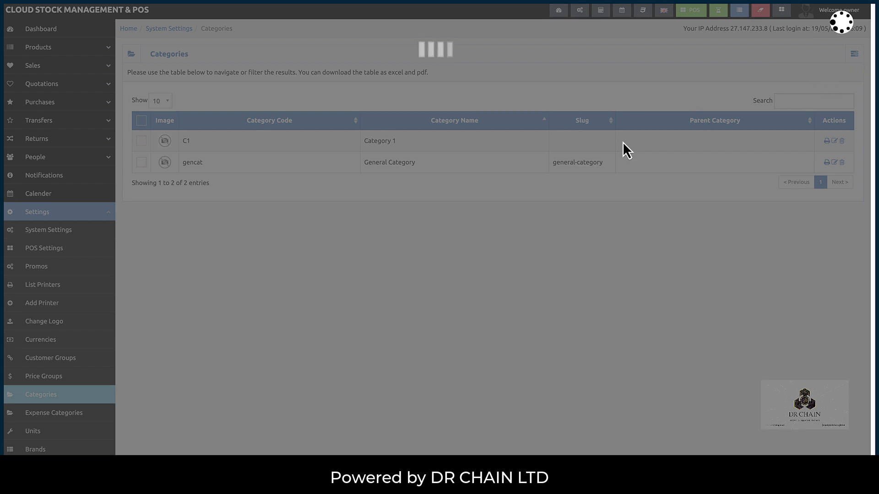
left_click(368, 90)
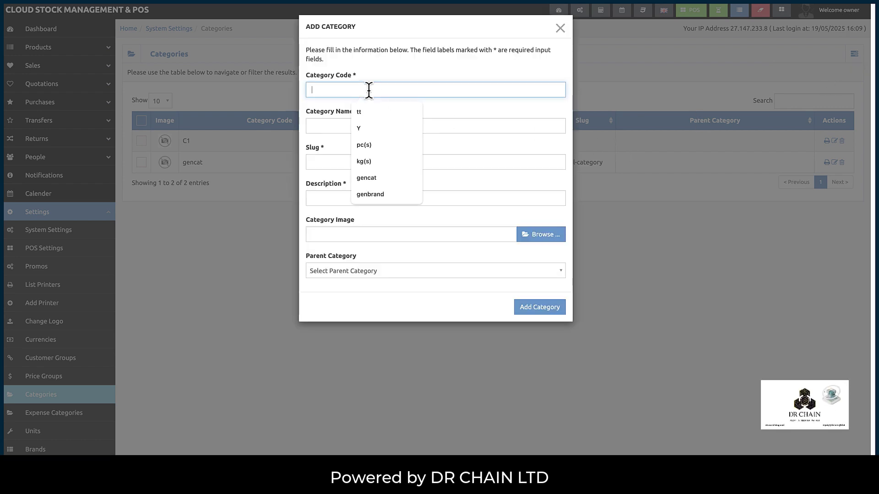
type("tc")
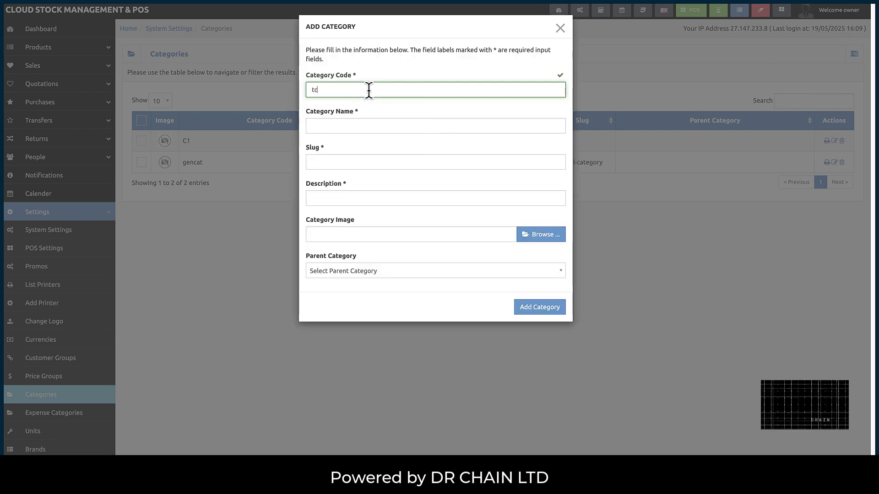
key("Tab")
type("Test")
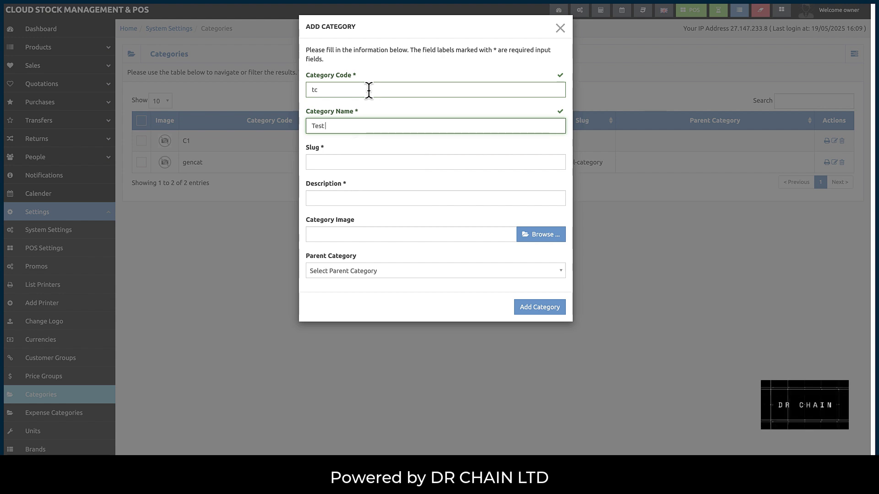
type(" Categ")
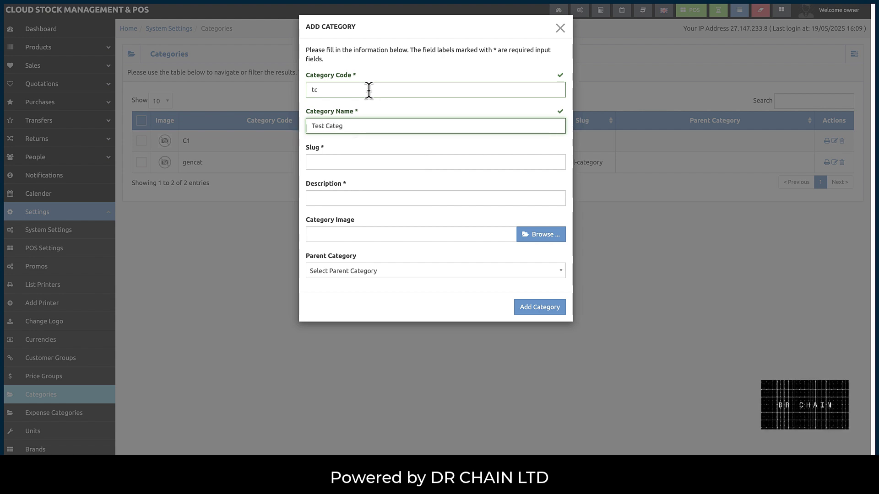
type("ory")
key("Tab")
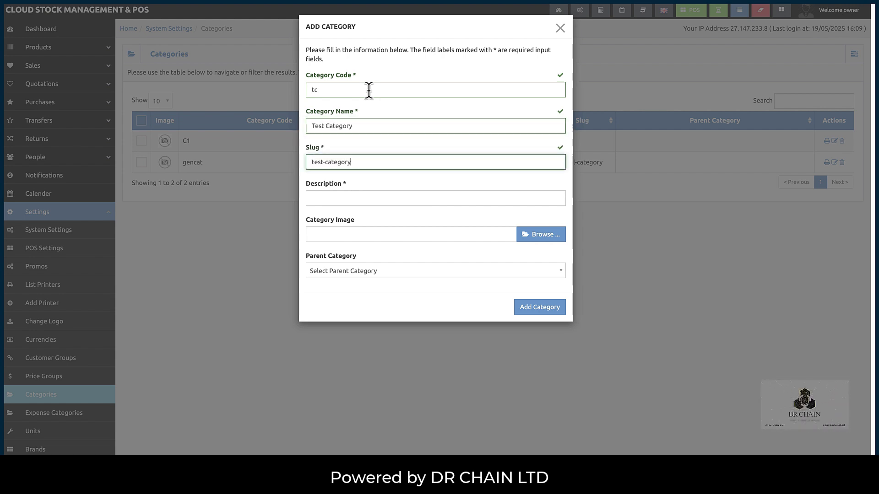
key("Tab")
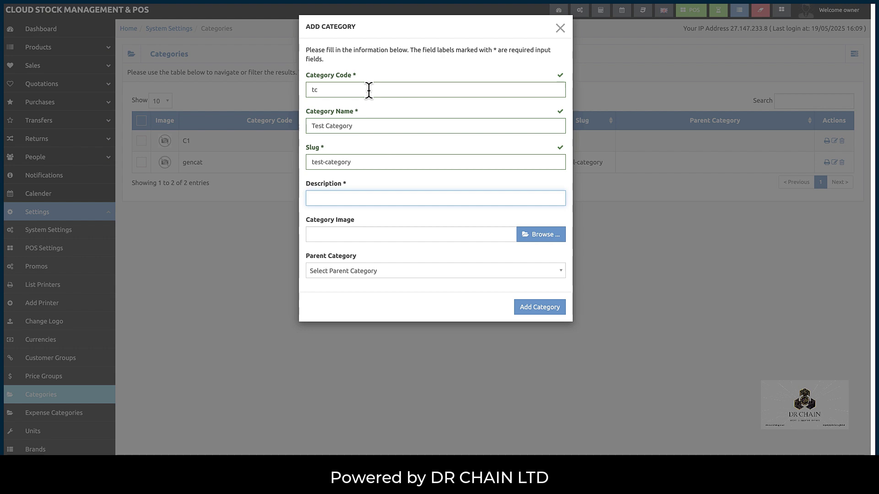
type("test")
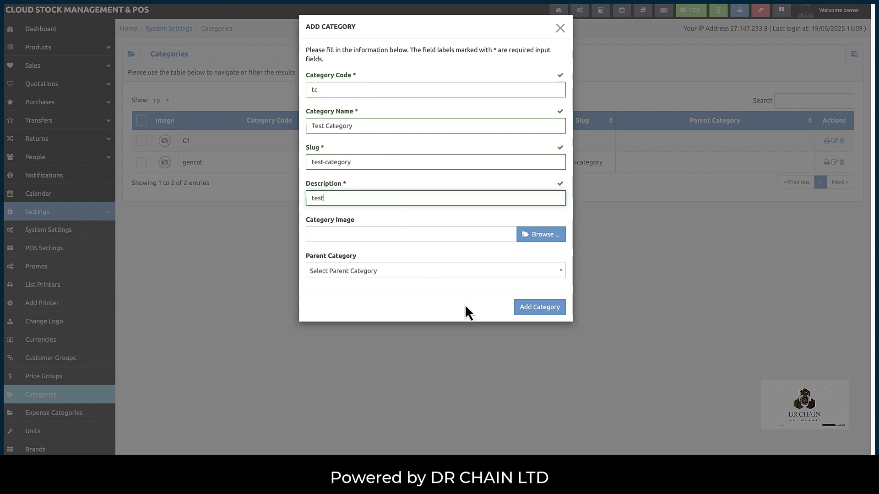
left_click(384, 275)
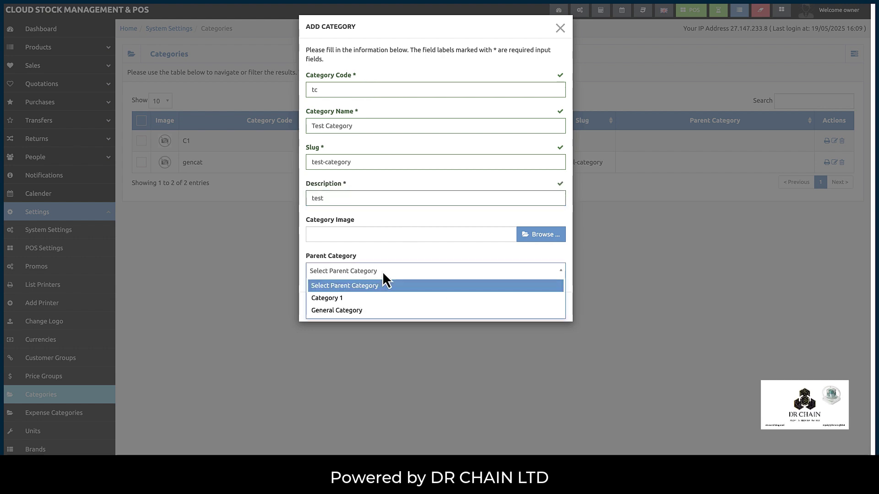
left_click(355, 277)
left_click(541, 310)
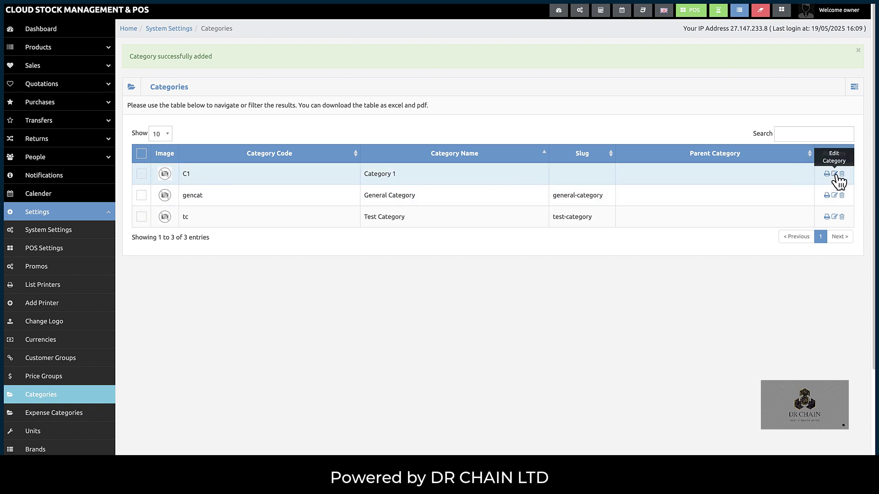
- Rename Test Category to Test Category2 with code tc2 and description test2
left_click(834, 217)
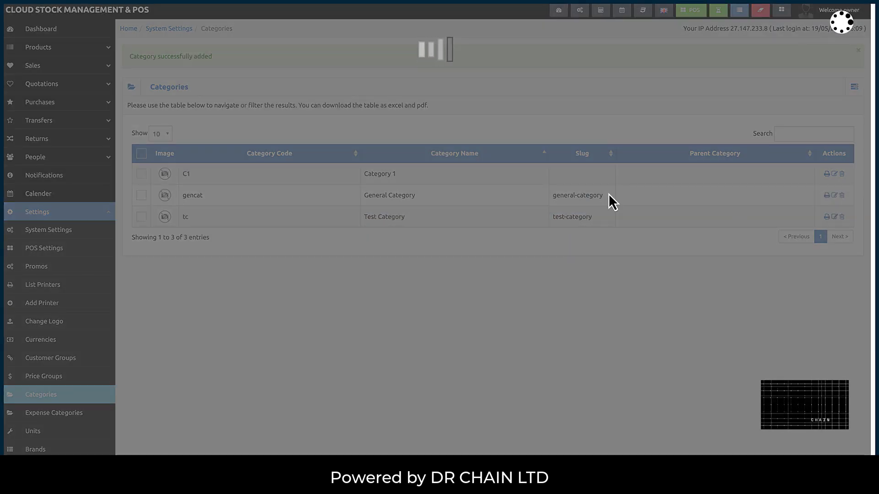
left_click(360, 90)
type("2")
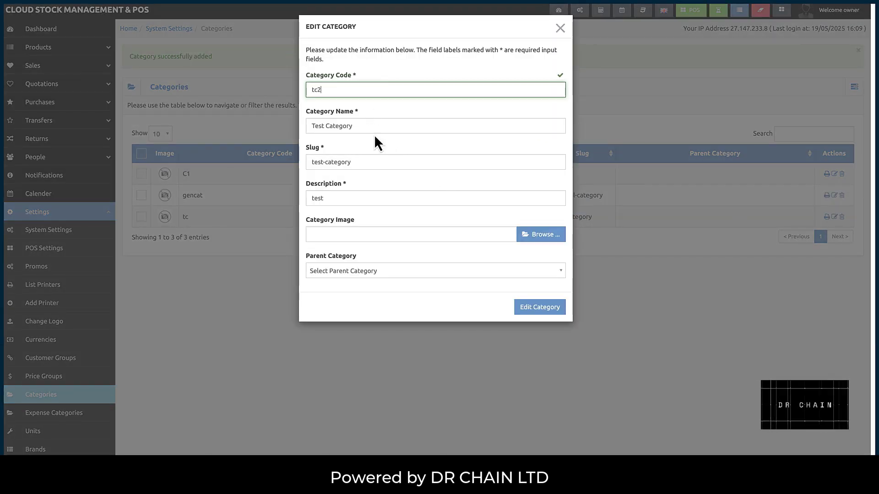
left_click(373, 128)
type("2")
left_click(357, 198)
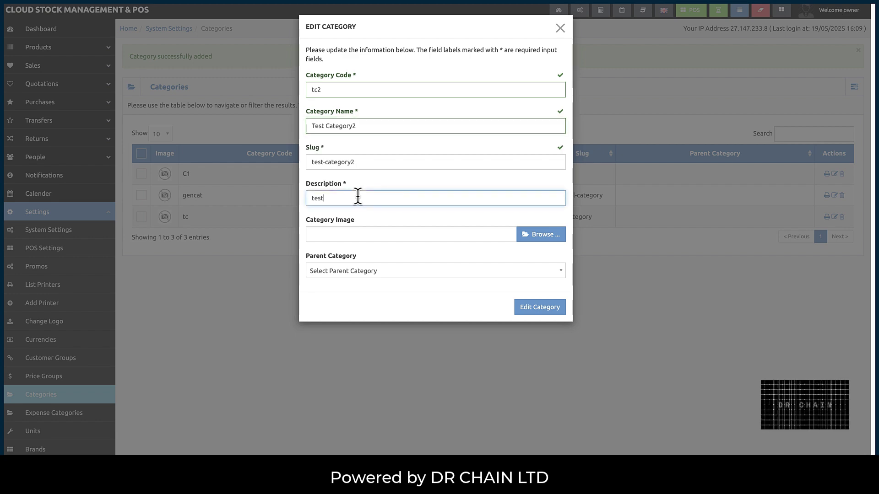
type("2")
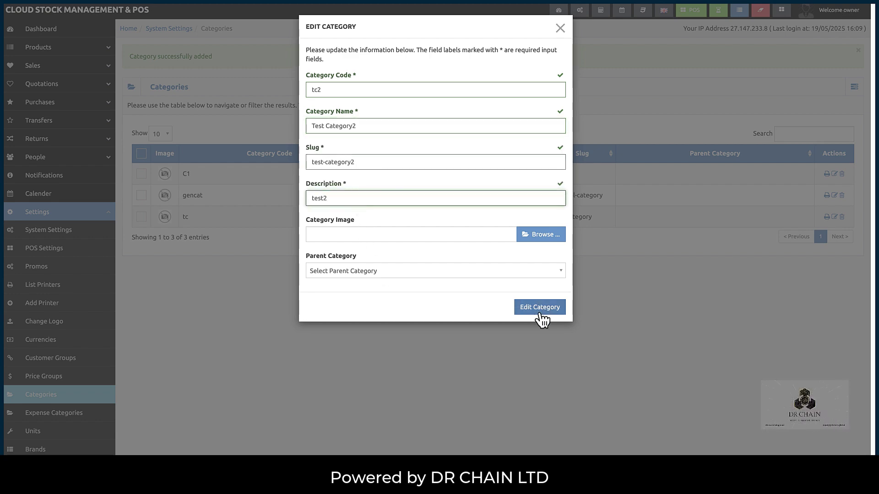
left_click(540, 313)
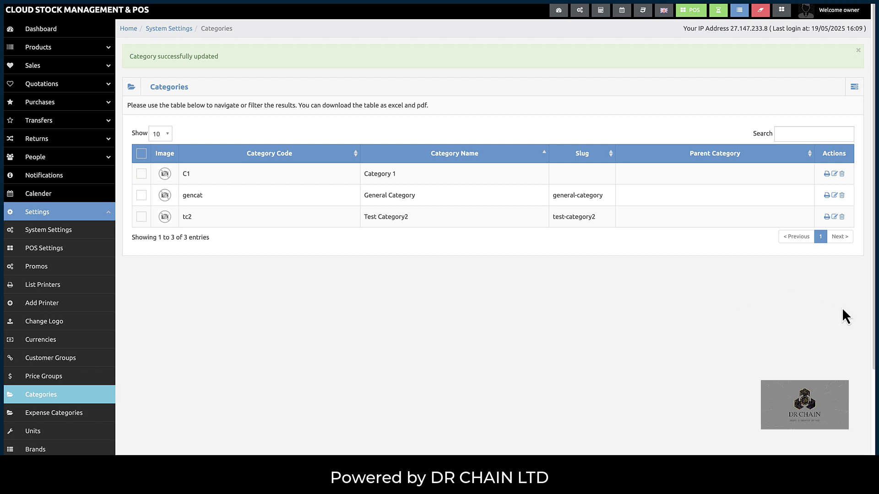
- Delete the Test Category2 category
left_click(841, 217)
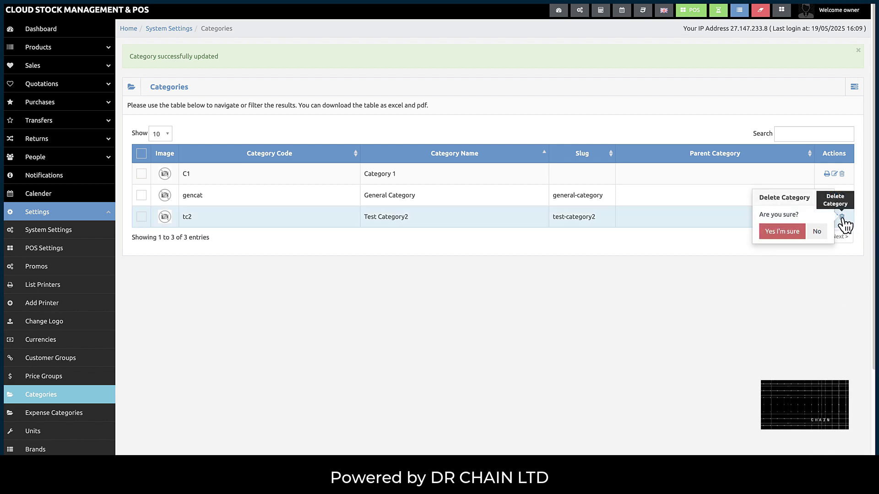
left_click(780, 232)
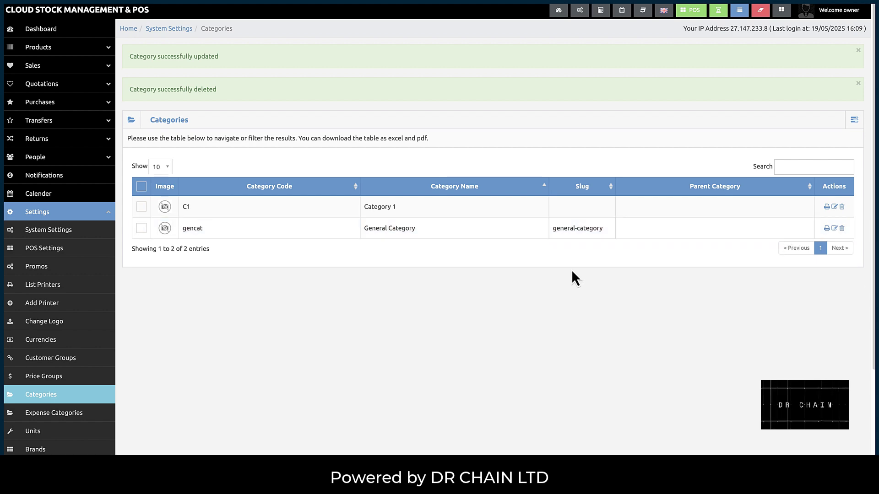
scroll(220, 323, "down", 2)
scroll(215, 329, "down", 2)
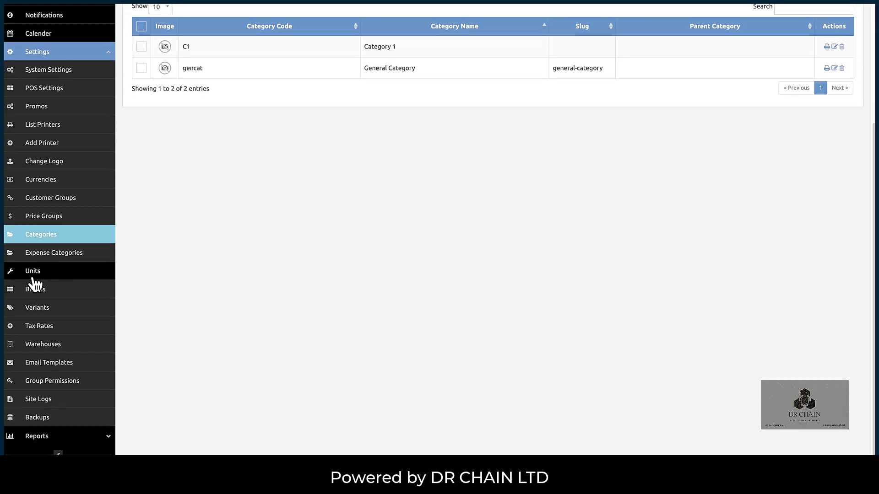
- On the Units page, add unit gm named Gram with no base unit
left_click(32, 278)
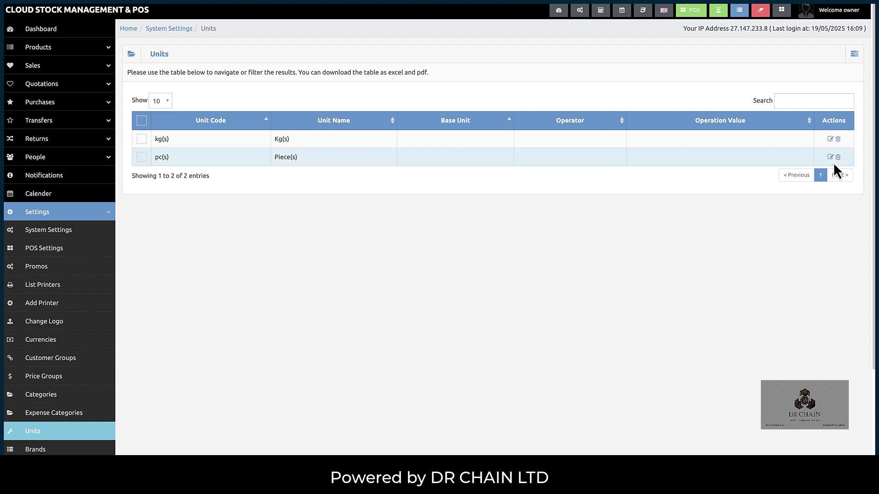
left_click(854, 55)
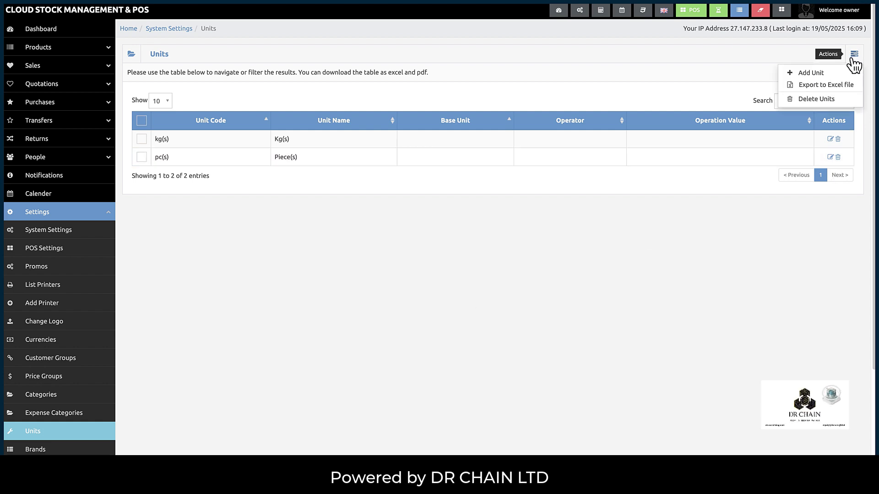
left_click(811, 73)
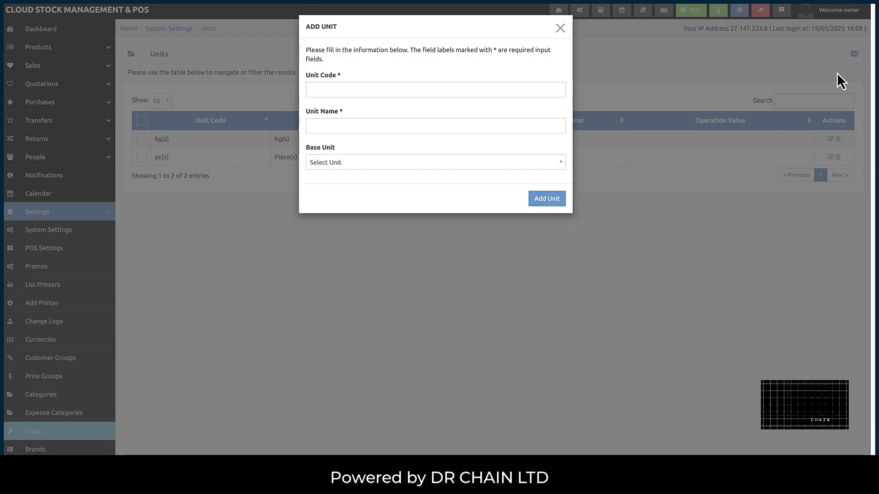
left_click(372, 91)
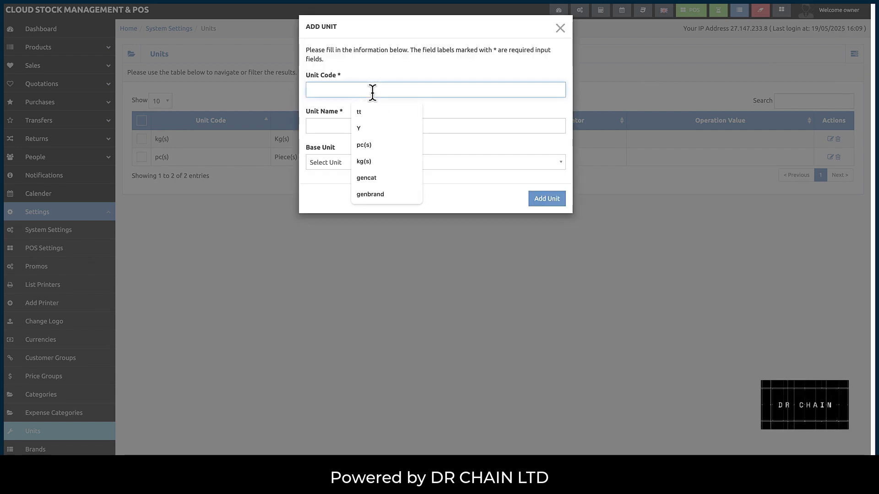
type("gm")
key("Tab")
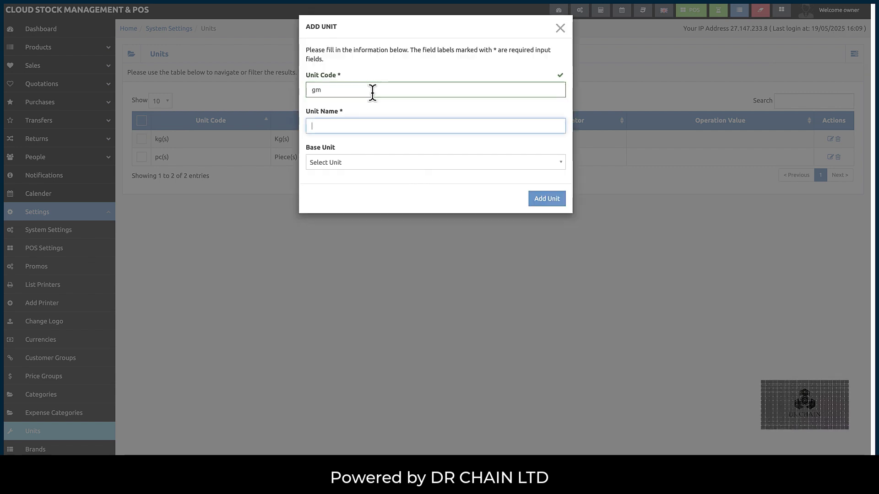
type("Gram")
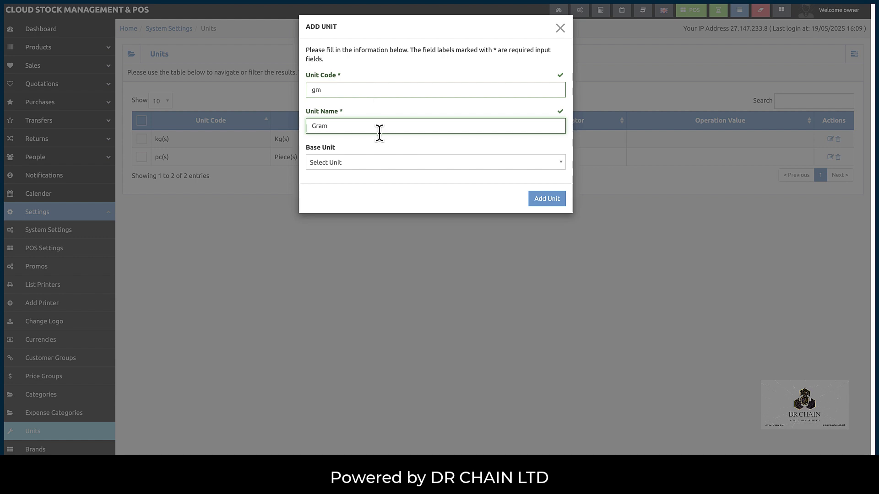
left_click(372, 162)
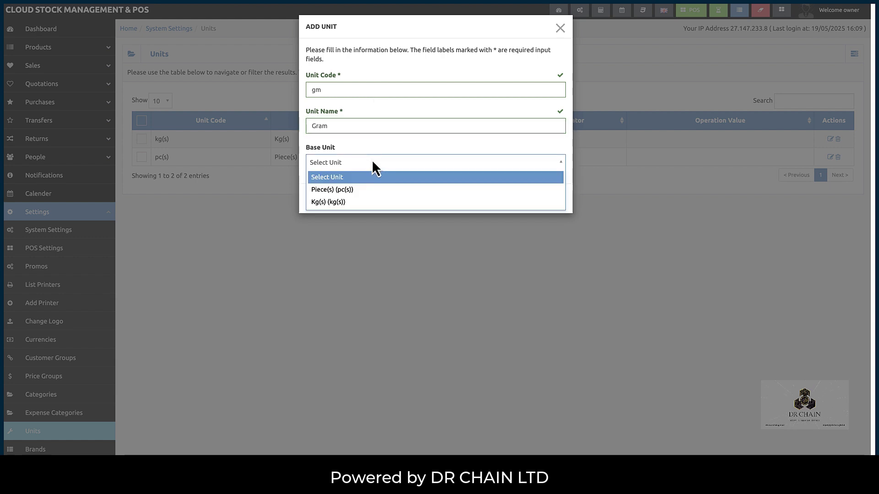
left_click(372, 162)
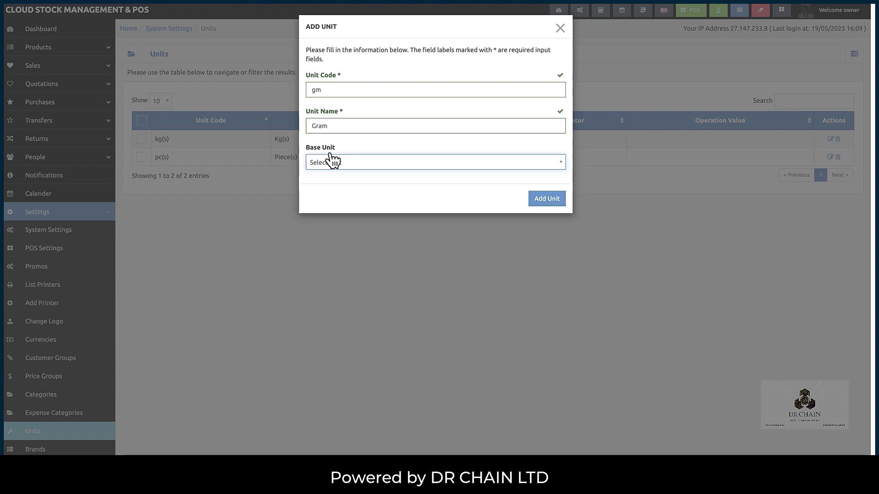
left_click(534, 198)
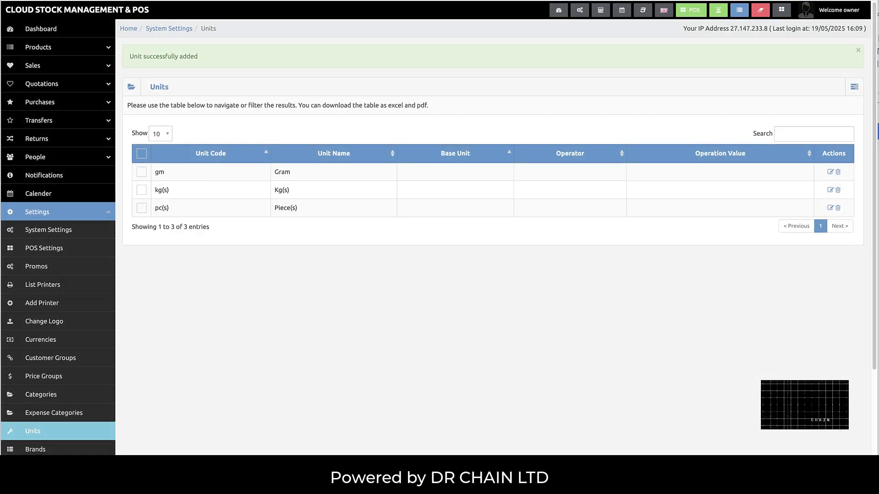
- Rename the gm unit to Test Gram
left_click(830, 172)
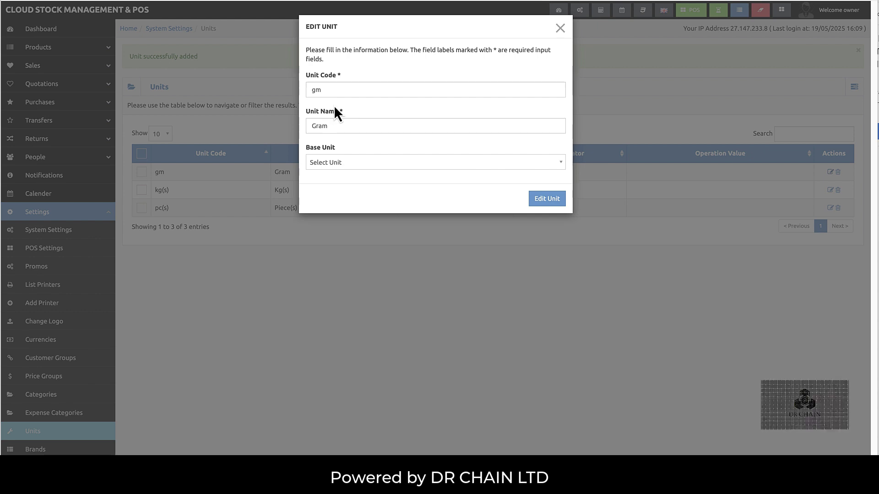
left_click(336, 92)
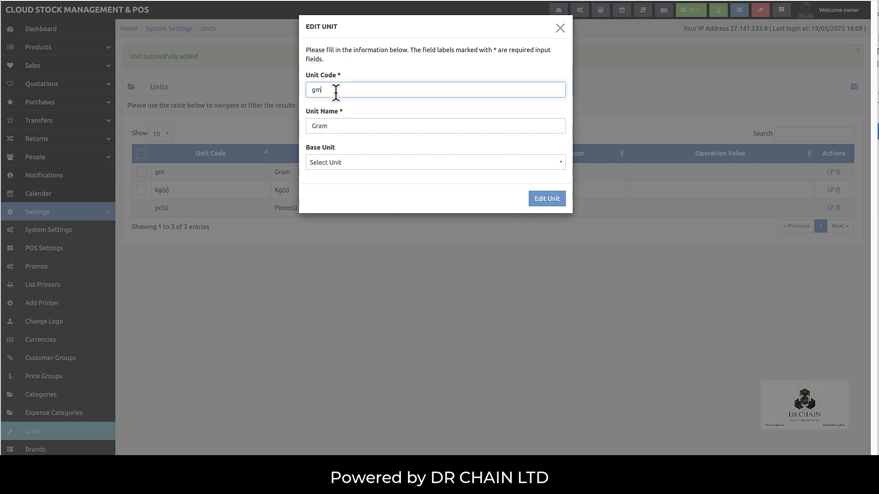
left_click(319, 126)
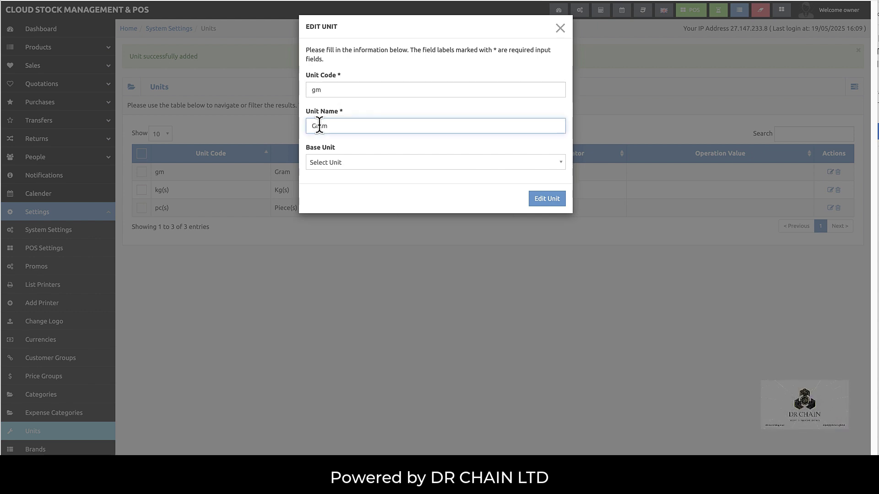
type("Test")
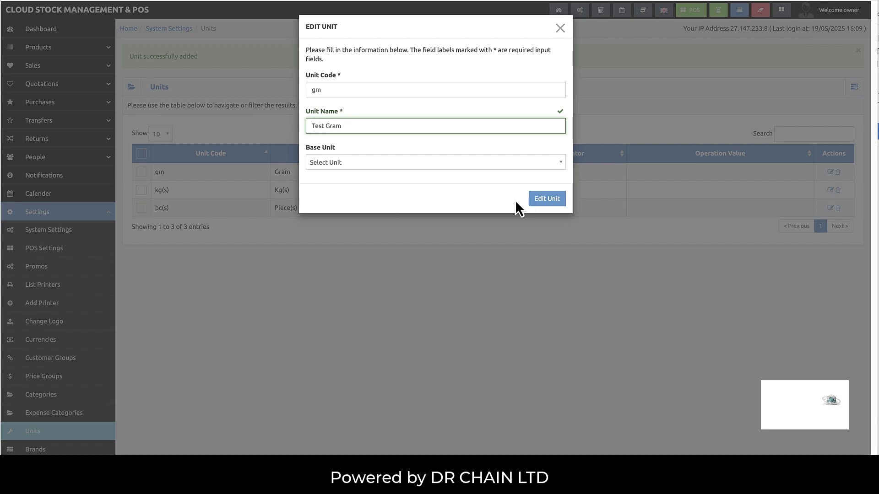
left_click(547, 198)
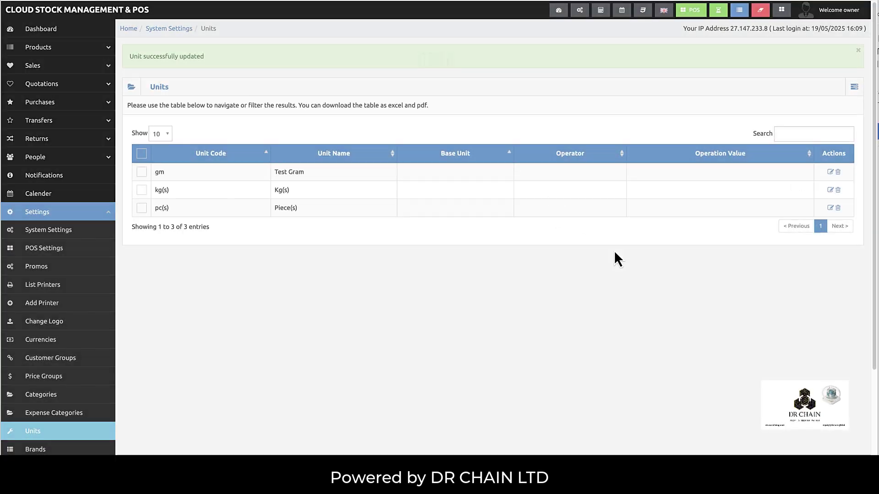
- Delete the Test Gram unit, leaving kg(s) and pc(s)
left_click(838, 172)
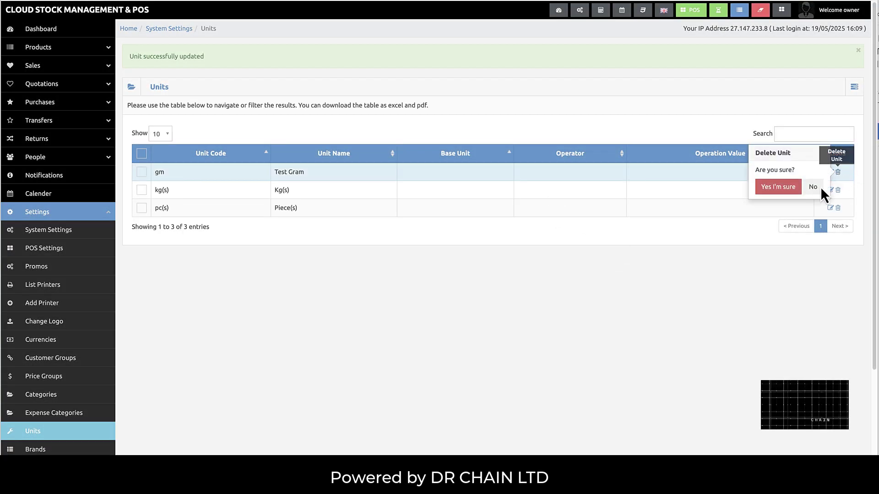
left_click(778, 188)
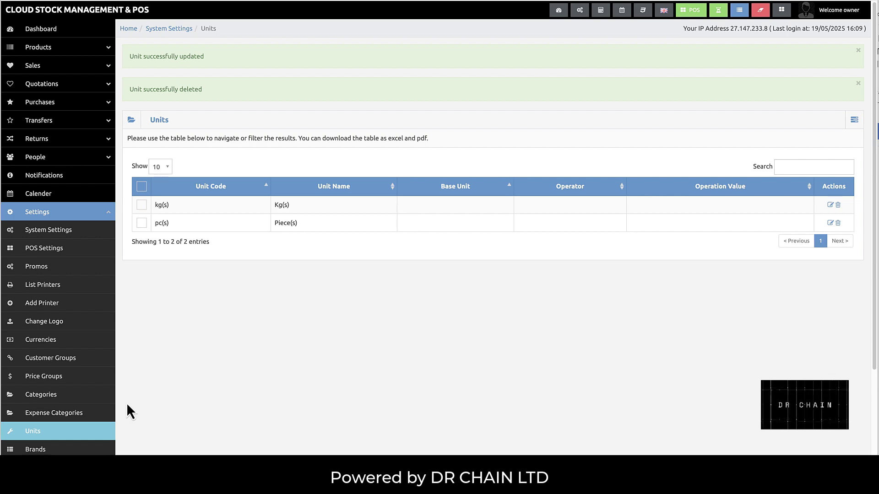
scroll(127, 404, "down", 5)
- On the Brands page, add brand tb named Test Brand with description Test
left_click(39, 293)
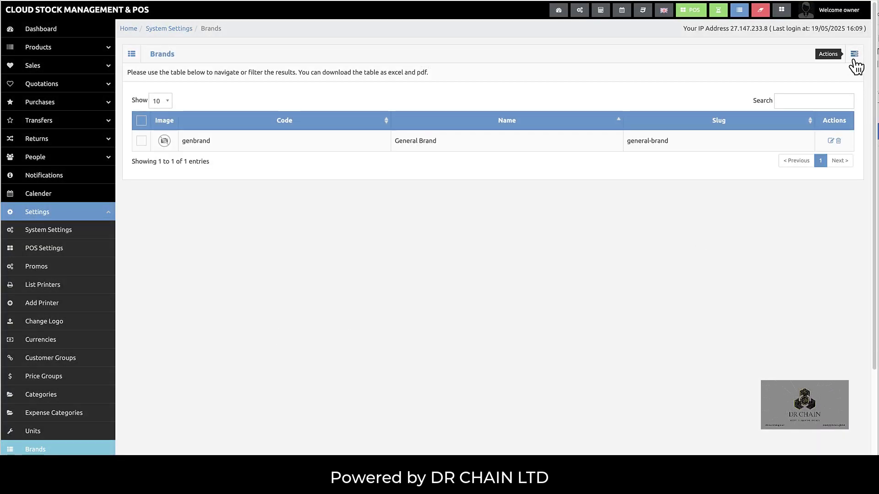
left_click(853, 62)
left_click(801, 78)
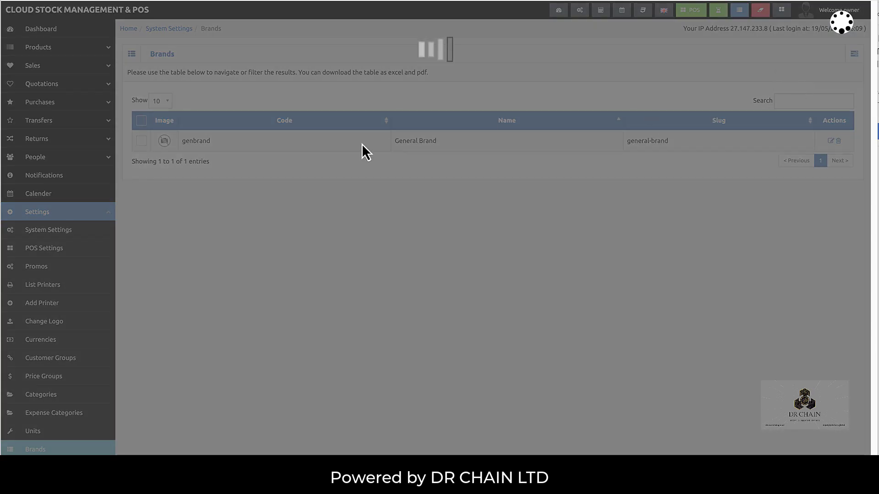
left_click(335, 87)
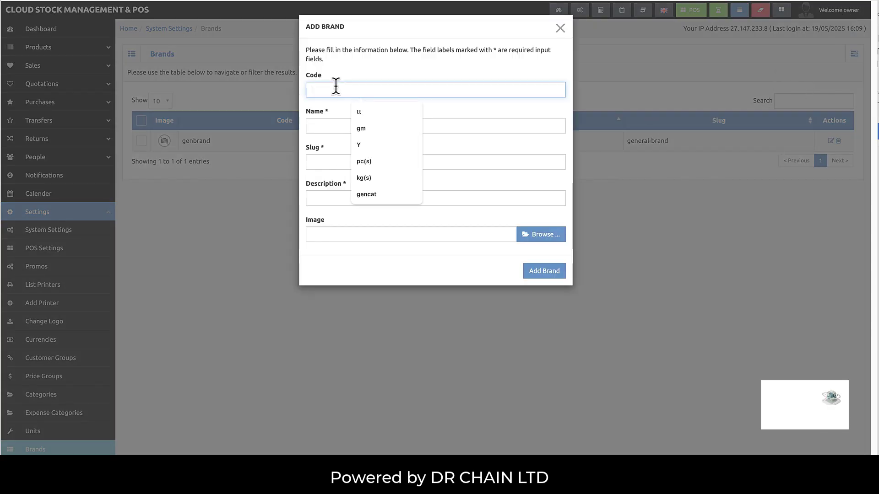
type("tb")
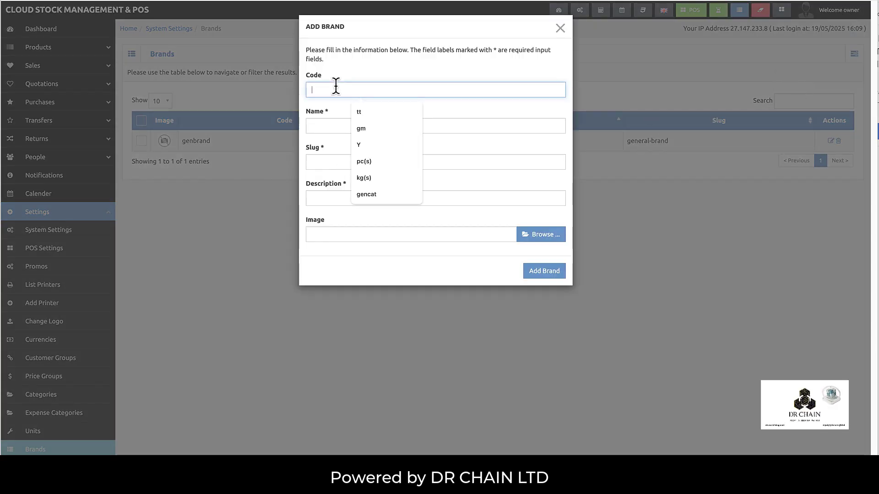
key("Tab")
type("Test")
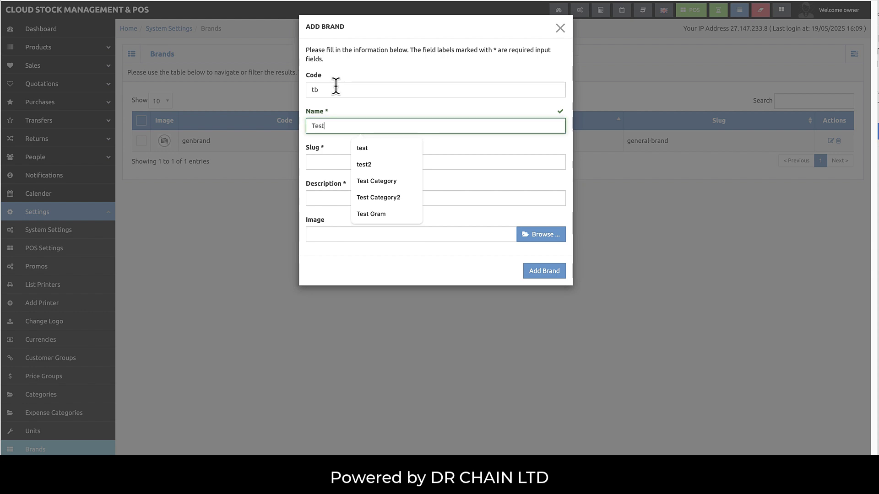
type(" Brand")
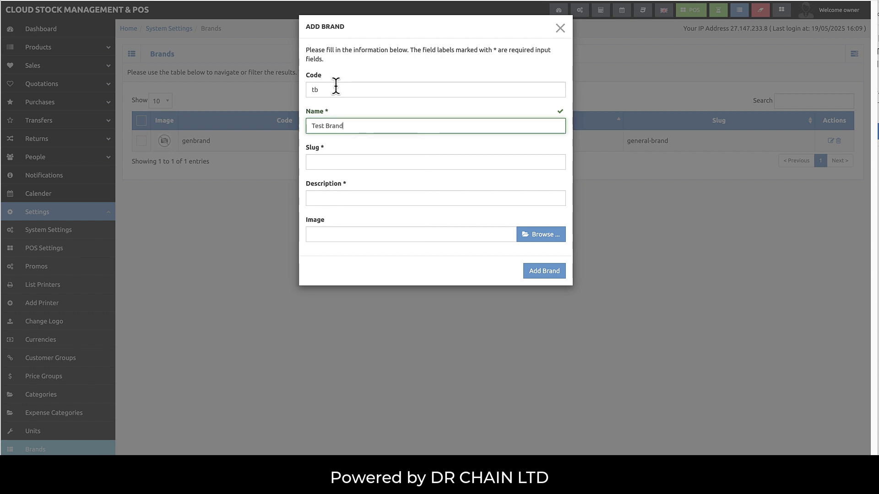
key("Tab")
key("Tab")
type("Test")
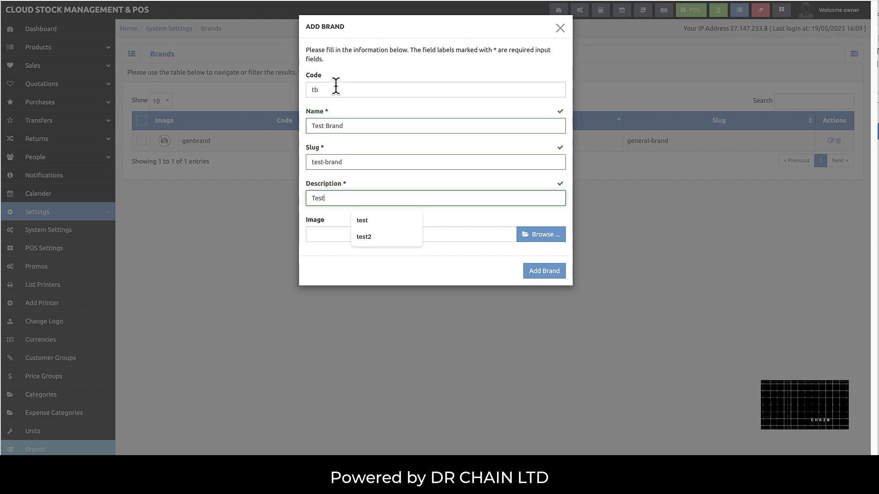
left_click(558, 276)
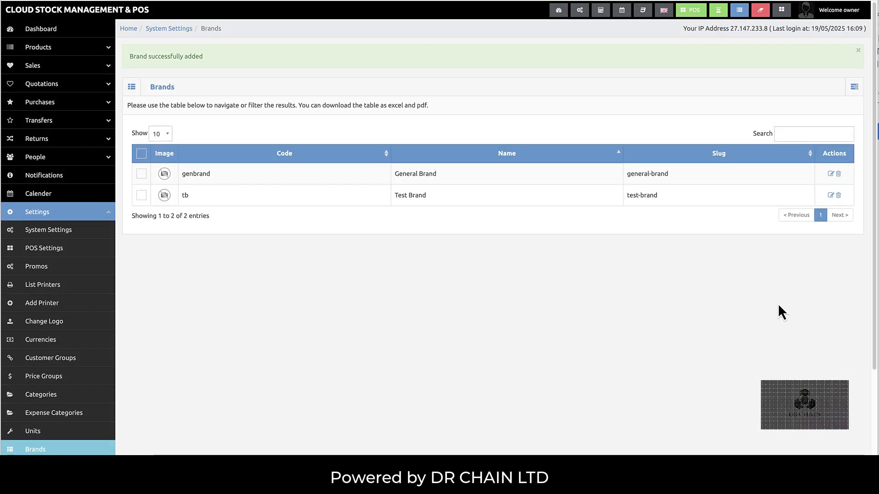
- Rename the tb brand to Test Brand2
left_click(831, 196)
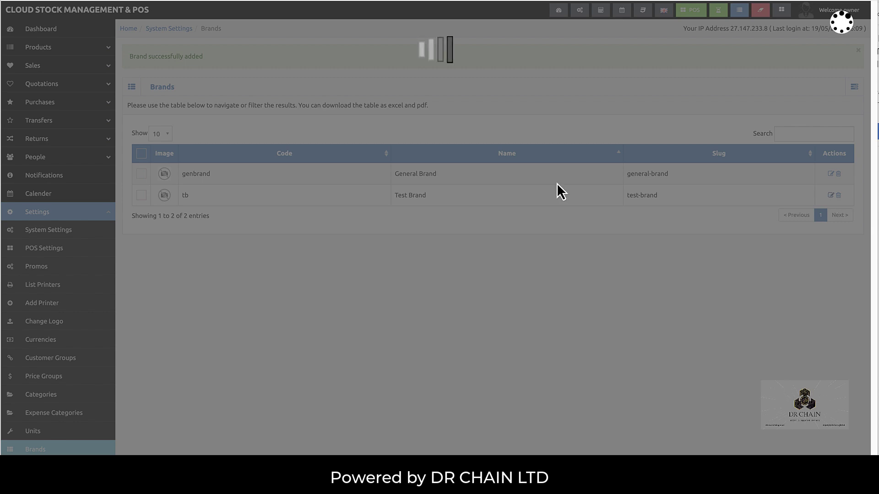
left_click(360, 124)
type("2")
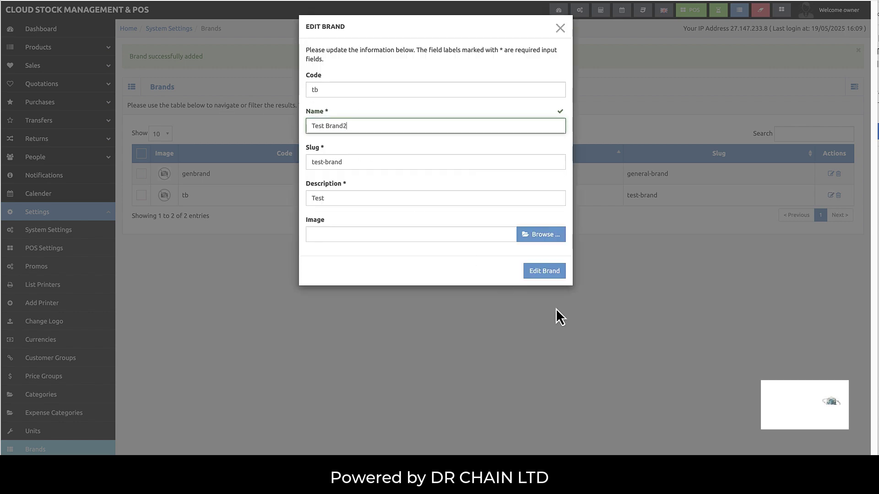
left_click(556, 272)
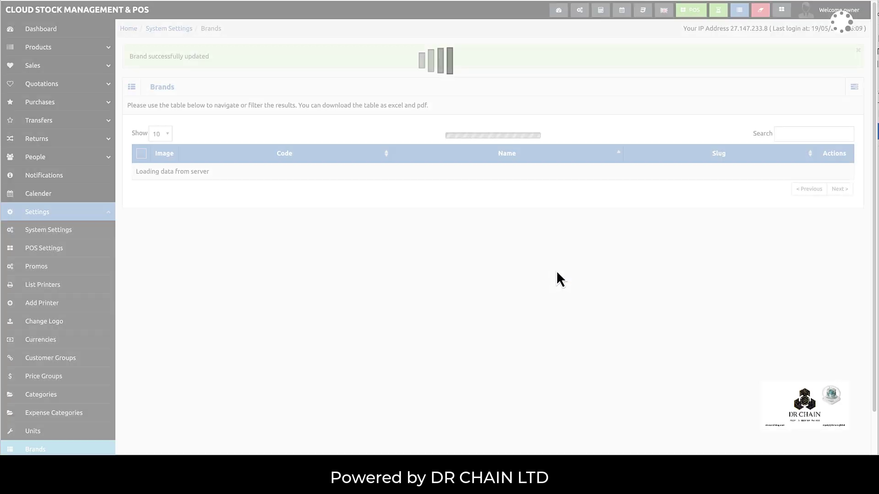
- Delete the Test Brand2 brand, leaving only General Brand
left_click(839, 195)
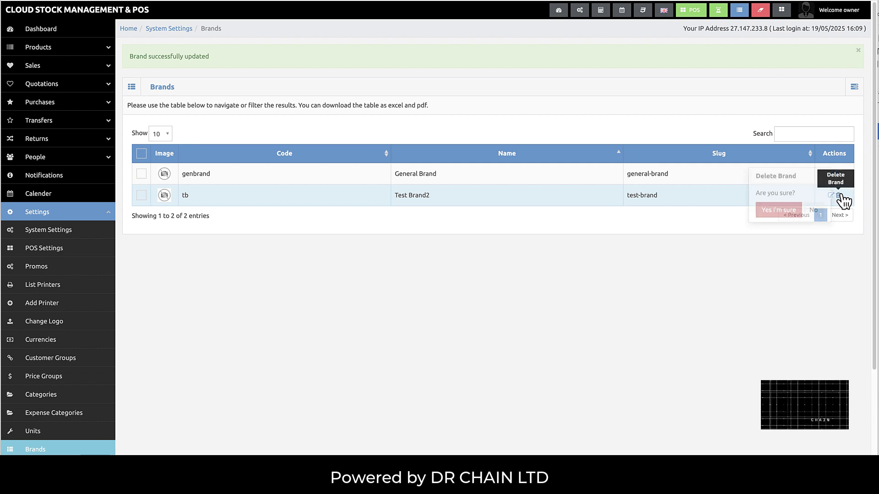
left_click(716, 213)
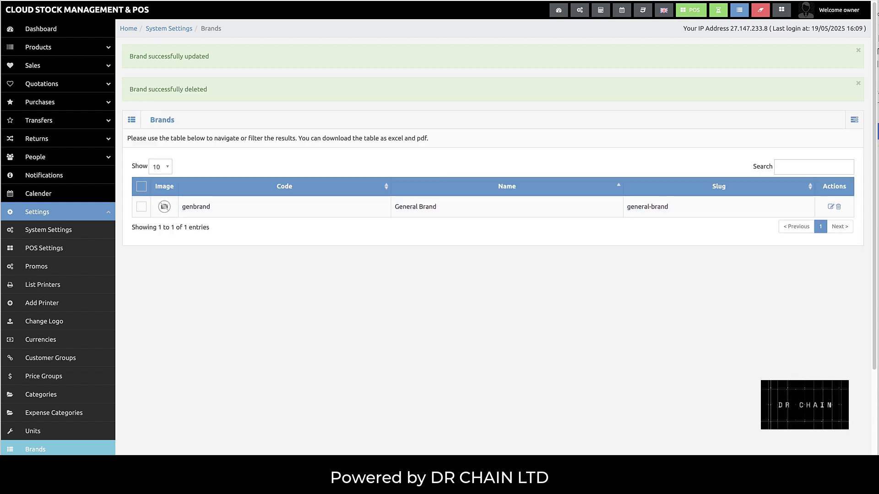
right_click(783, 479)
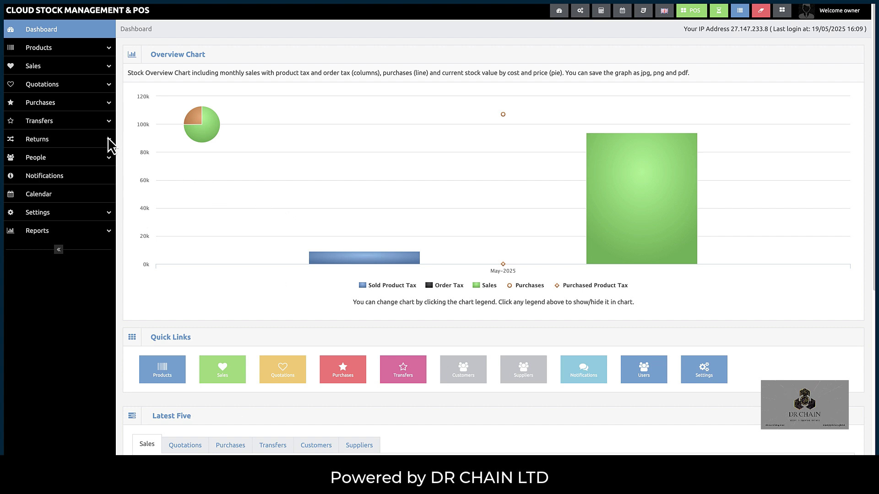
- Open Add Product from the Products section of the sidebar
left_click(47, 50)
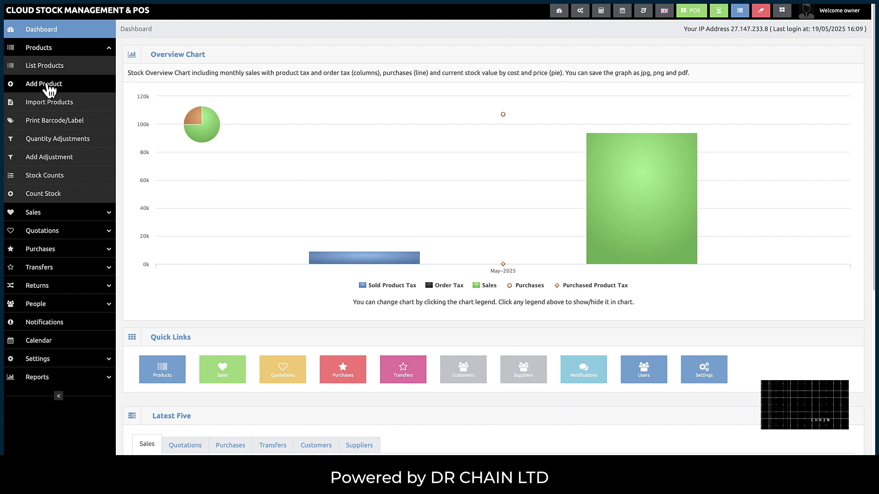
left_click(46, 84)
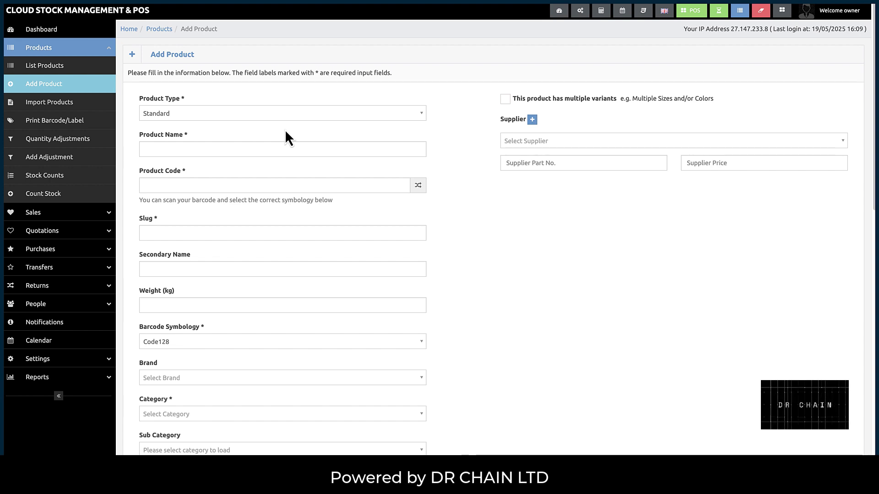
- Keep Standard type, name the product Shirt 1 Green, and generate code 45424693
left_click(280, 115)
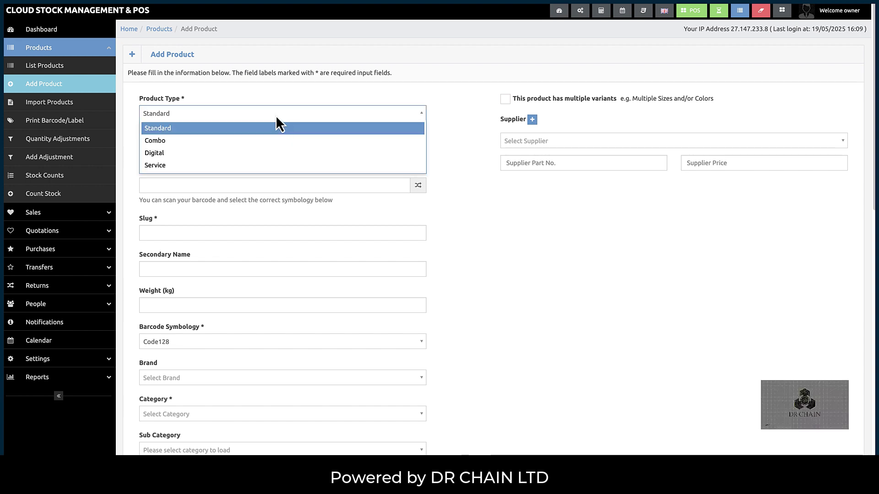
left_click(277, 117)
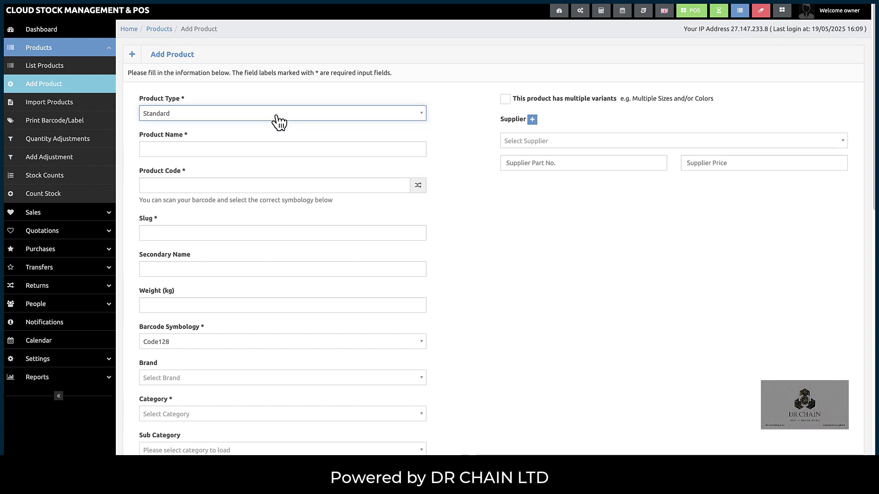
left_click(278, 116)
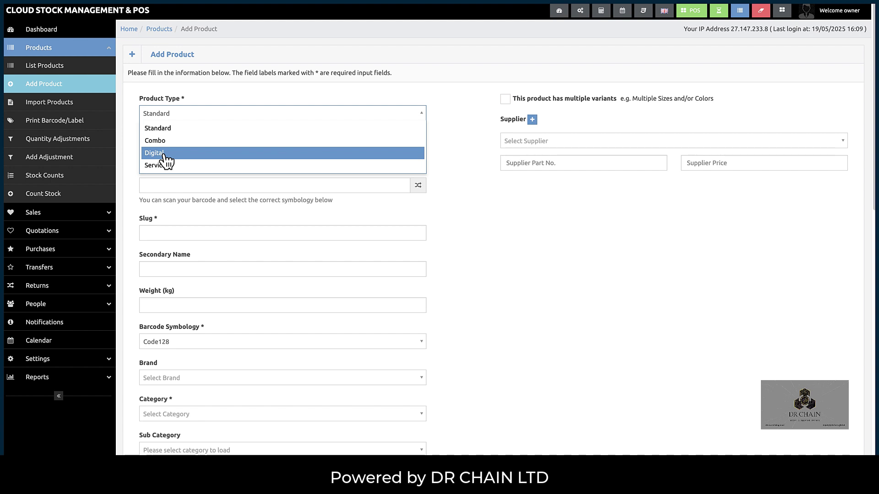
left_click(176, 127)
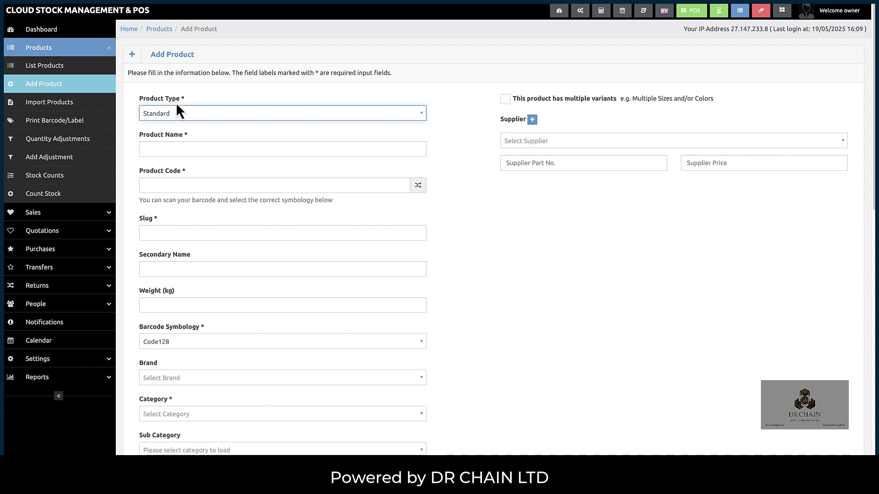
left_click(168, 150)
type("Shirt")
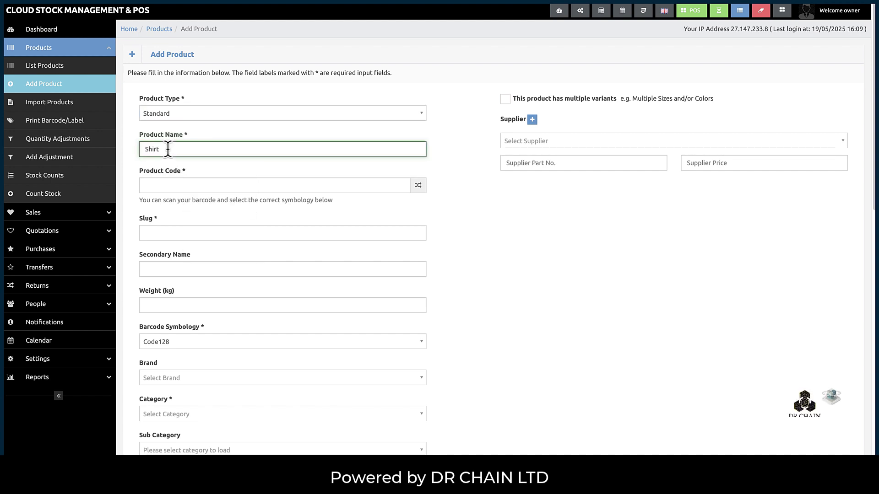
type(" 1 ")
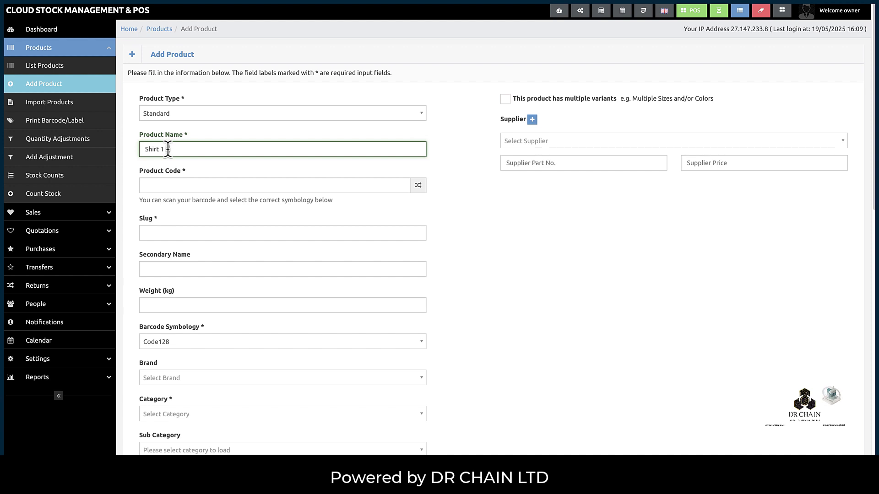
type("Green")
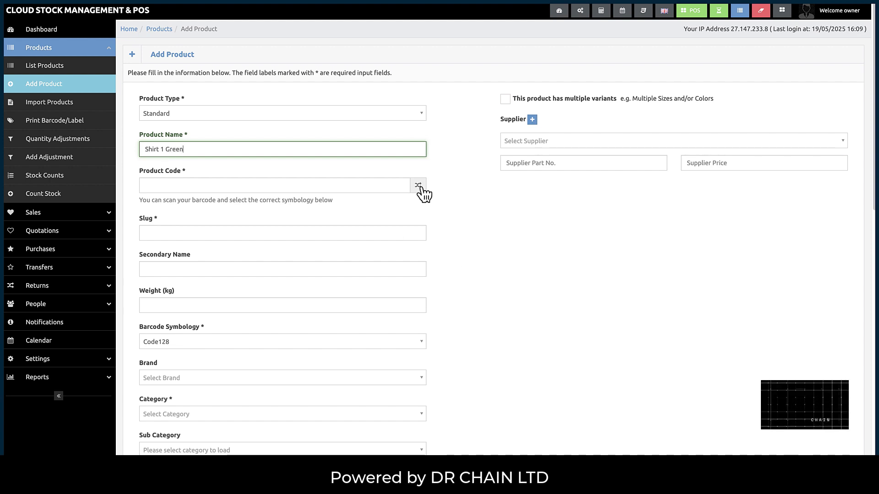
left_click(418, 186)
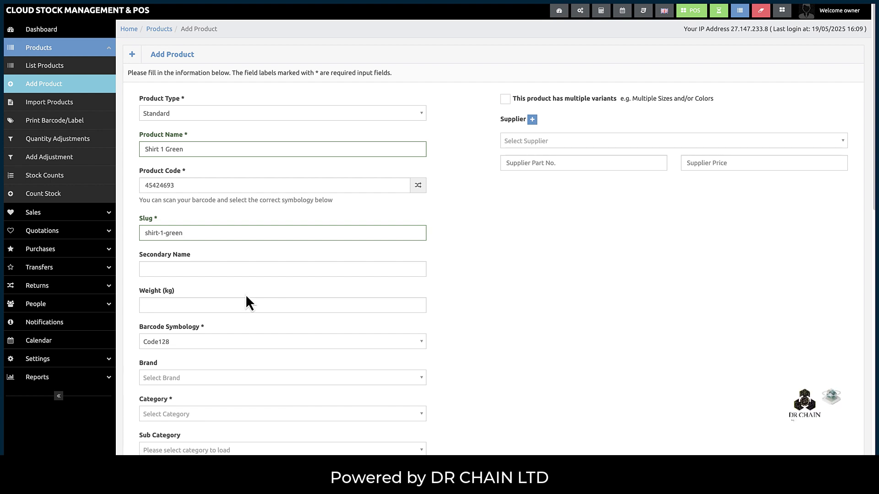
left_click(180, 274)
- Set the product brand to General Brand, category to General Category and unit to pieces
left_click(169, 318)
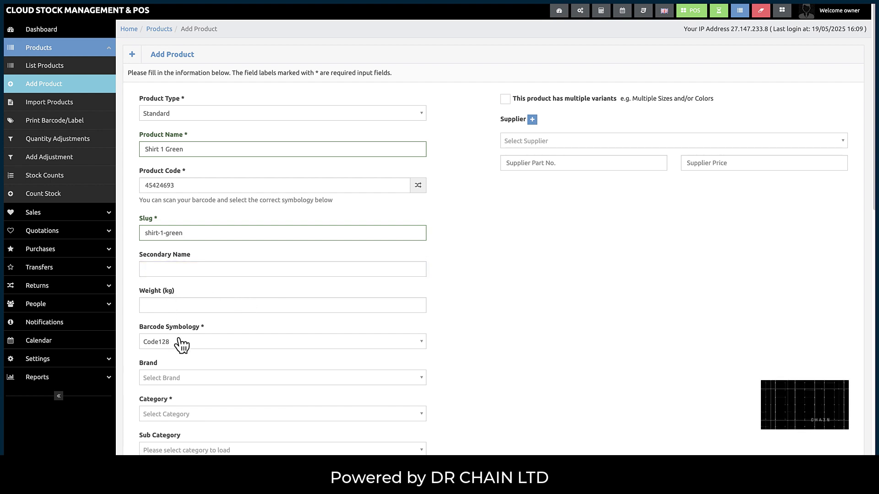
left_click(187, 377)
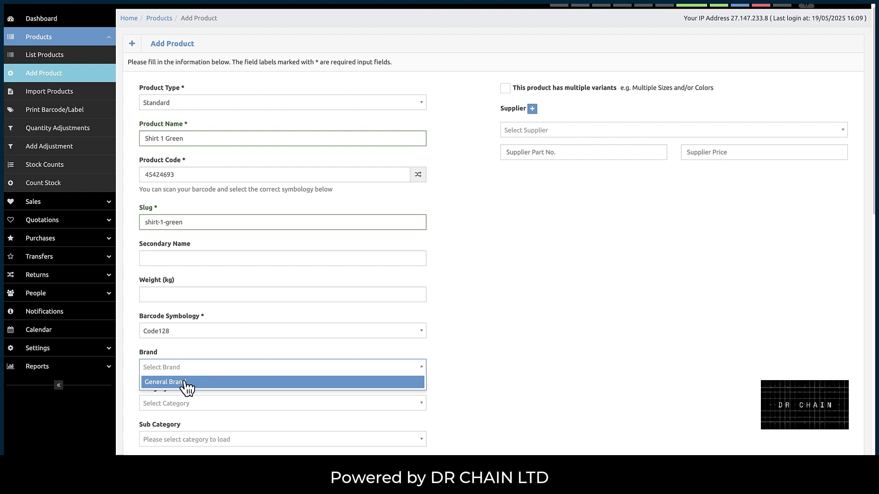
left_click(187, 383)
left_click(183, 404)
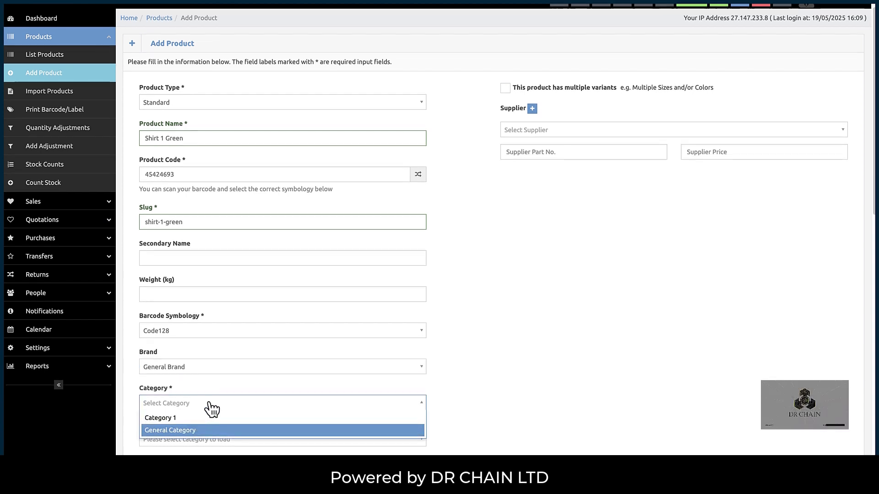
scroll(212, 409, "down", 1)
left_click(183, 405)
scroll(194, 392, "down", 3)
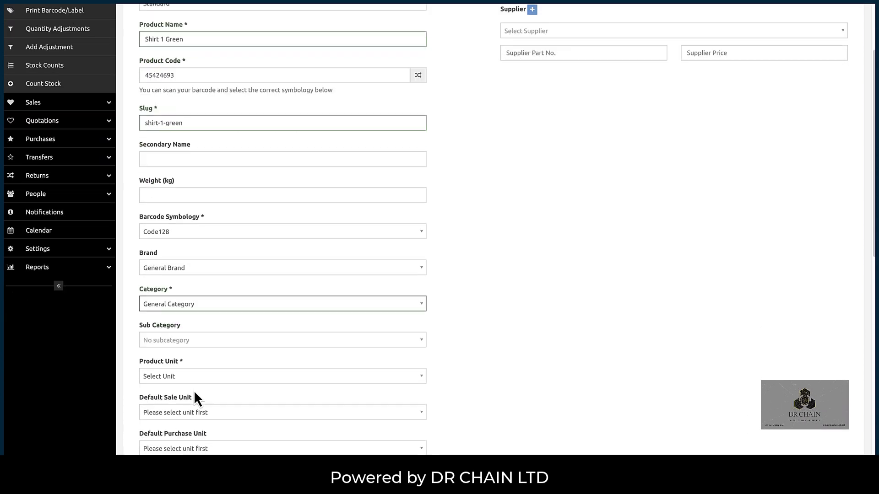
scroll(194, 391, "down", 1)
left_click(184, 353)
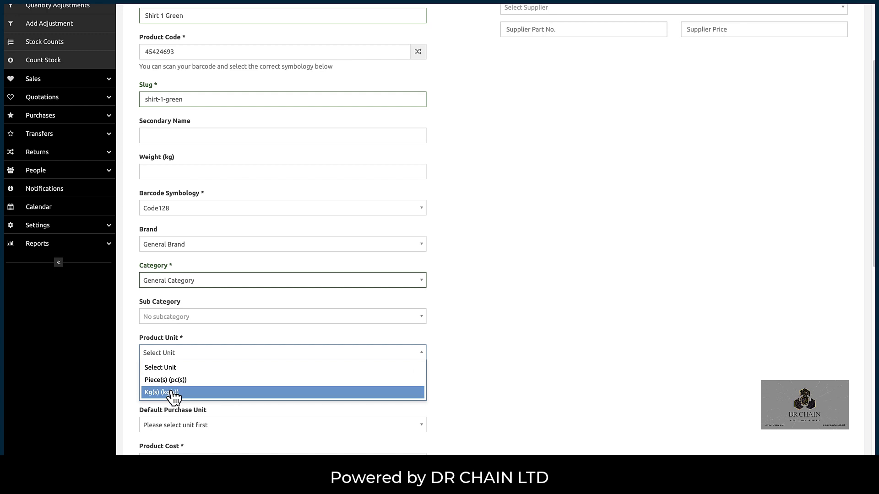
left_click(262, 379)
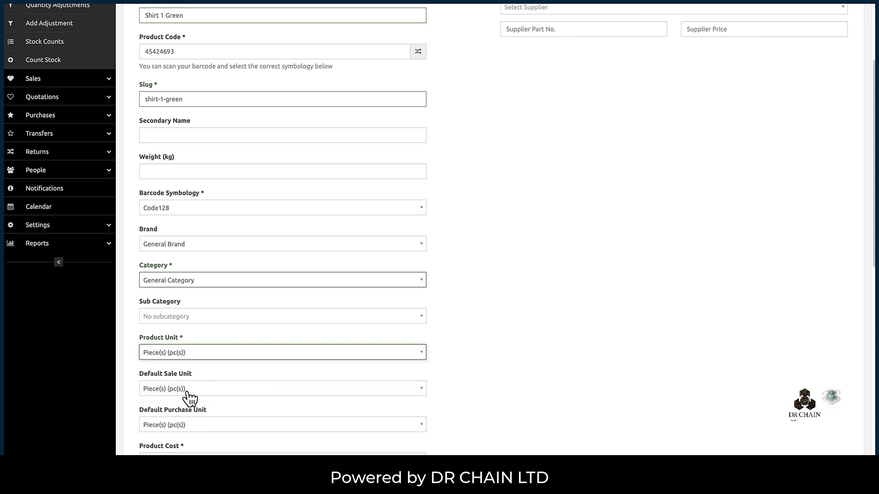
scroll(188, 398, "down", 2)
scroll(186, 327, "down", 2)
- Enter product cost 4 and price 8, keeping No Tax with the Exclusive tax method
left_click(178, 318)
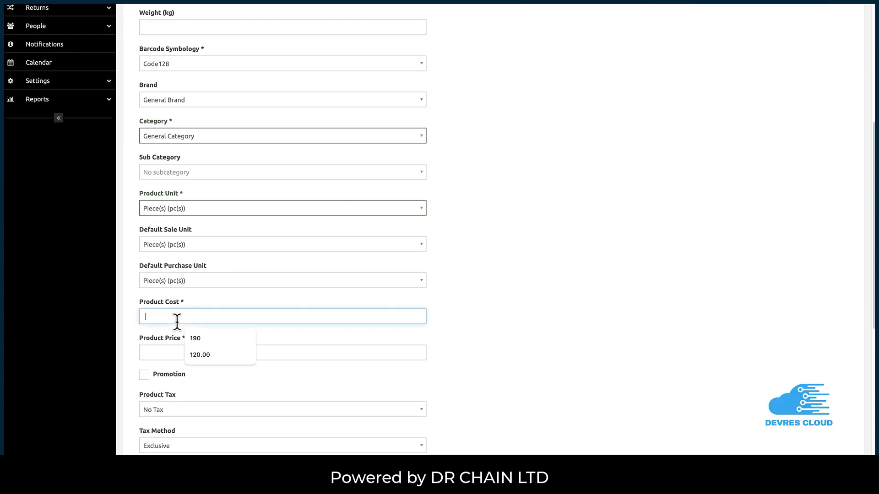
type("4")
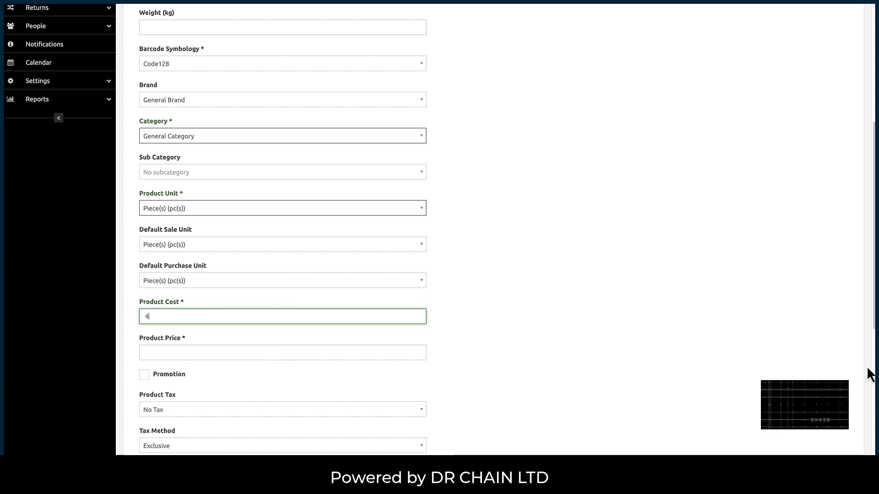
key("Tab")
type("8")
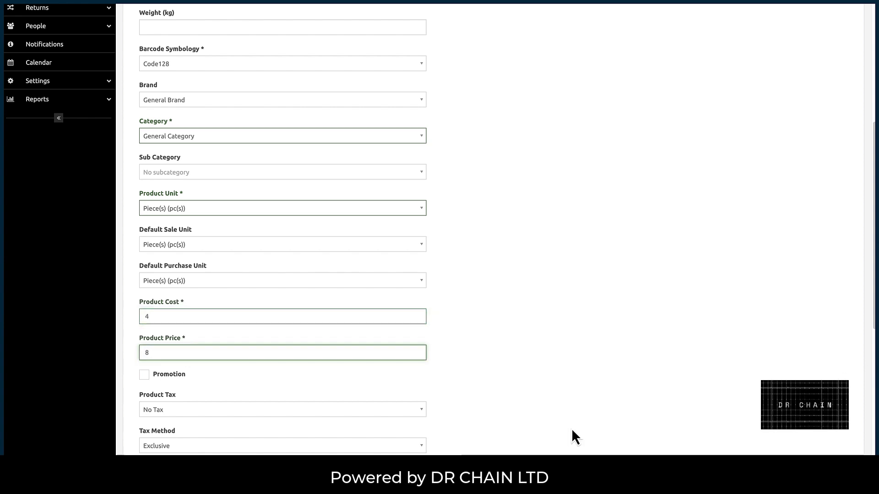
scroll(408, 371, "down", 2)
left_click(161, 325)
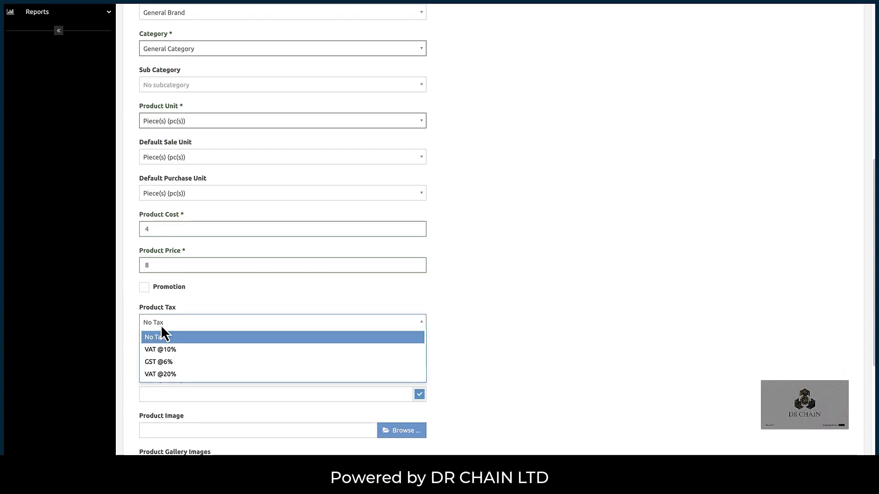
left_click(162, 338)
left_click(163, 361)
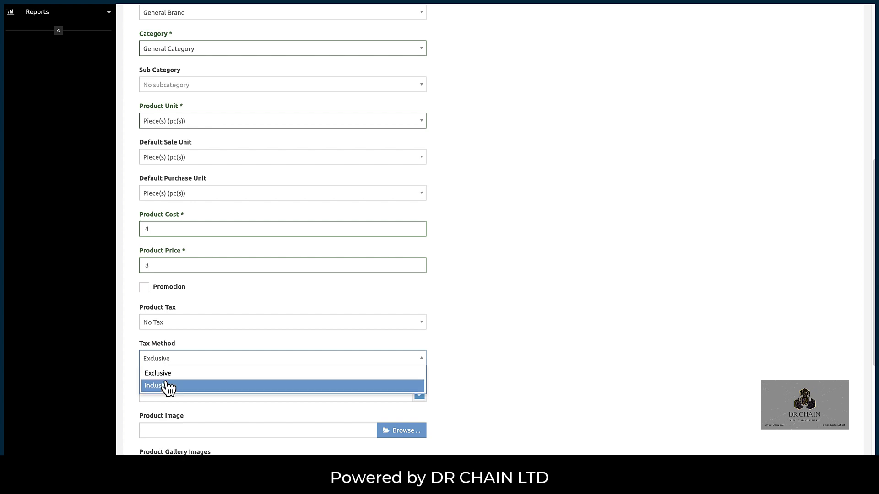
left_click(167, 375)
- Begin entering the alert quantity, starting with 5
scroll(221, 374, "down", 1)
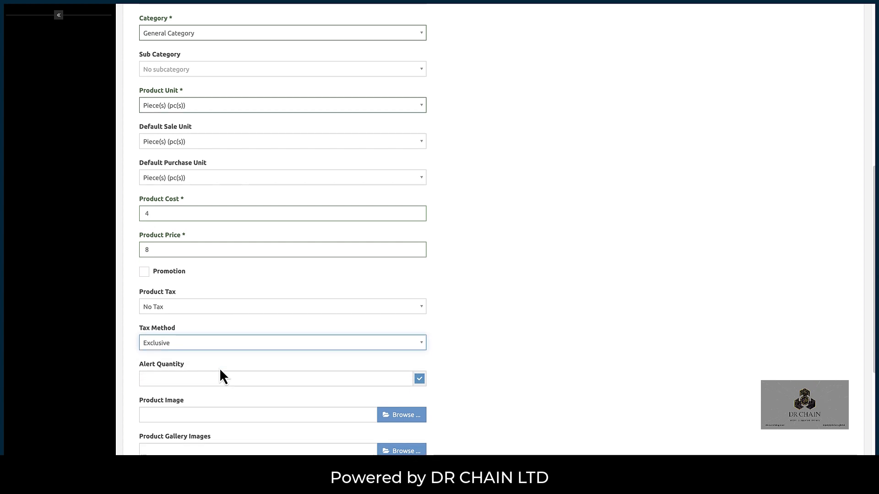
left_click(213, 356)
type("50")
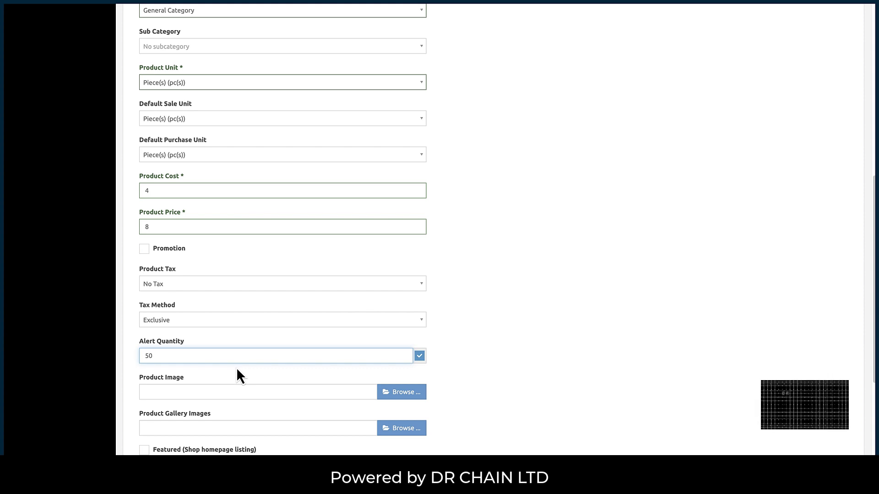
- Review the Shirt 1 Green form fields, clearing stray text selections along the way
scroll(234, 368, "down", 2)
scroll(232, 367, "down", 1)
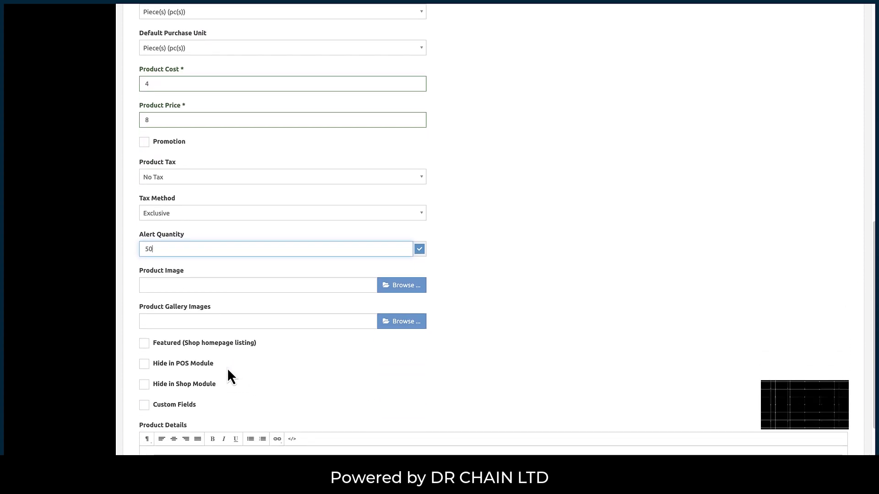
left_click_drag(197, 273, 136, 272)
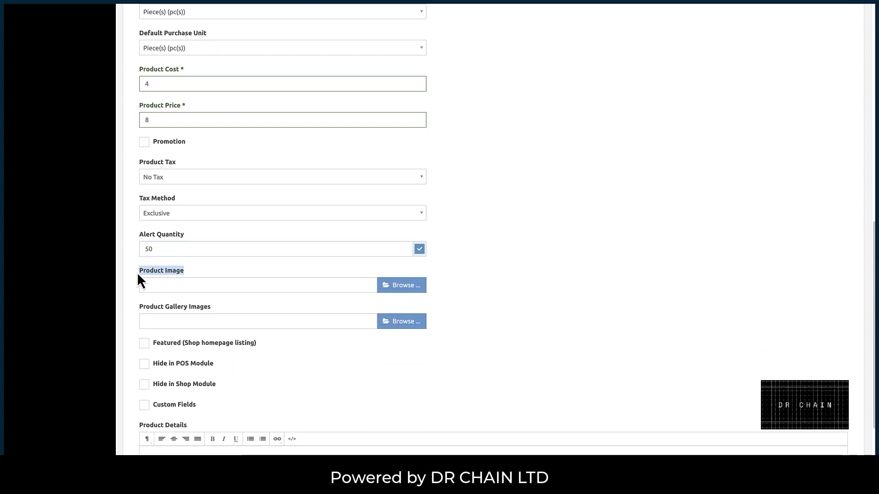
left_click(472, 306)
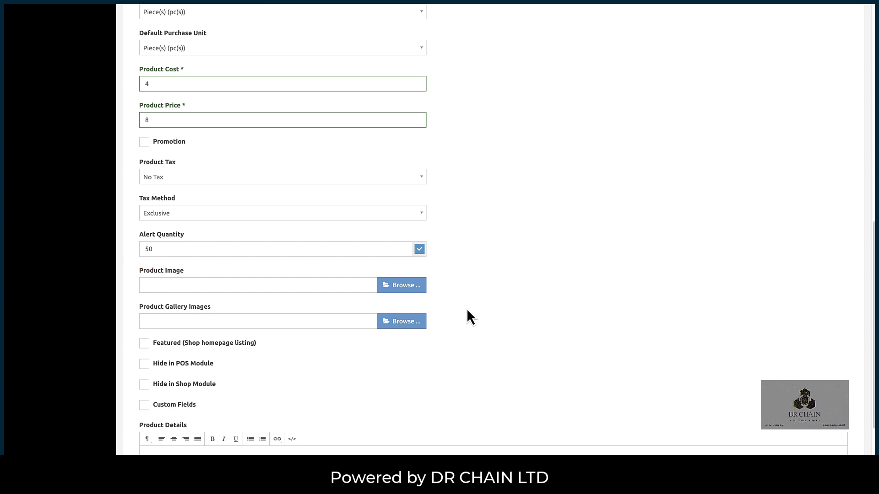
scroll(437, 333, "up", 1)
left_click_drag(158, 156, 154, 154)
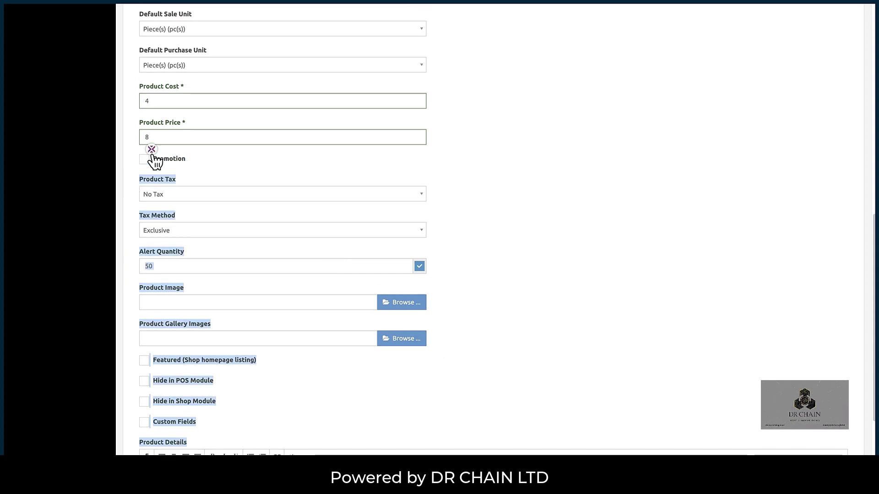
left_click(257, 372)
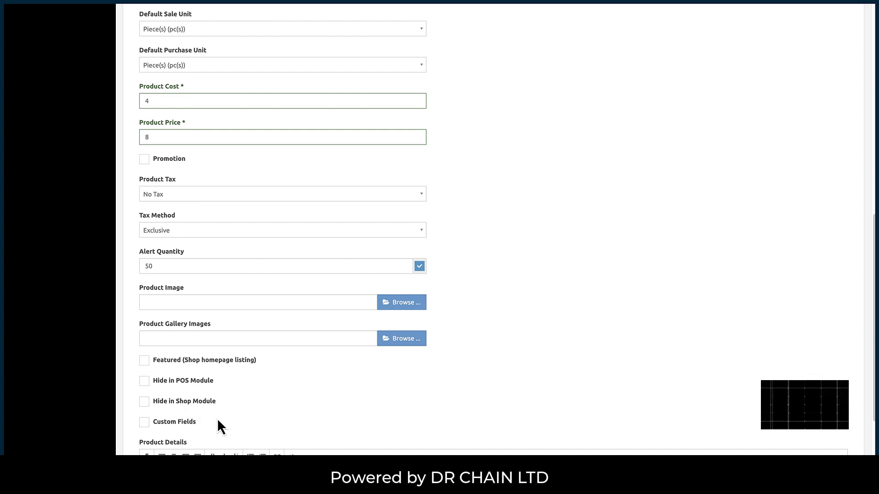
scroll(218, 416, "down", 2)
scroll(251, 384, "down", 2)
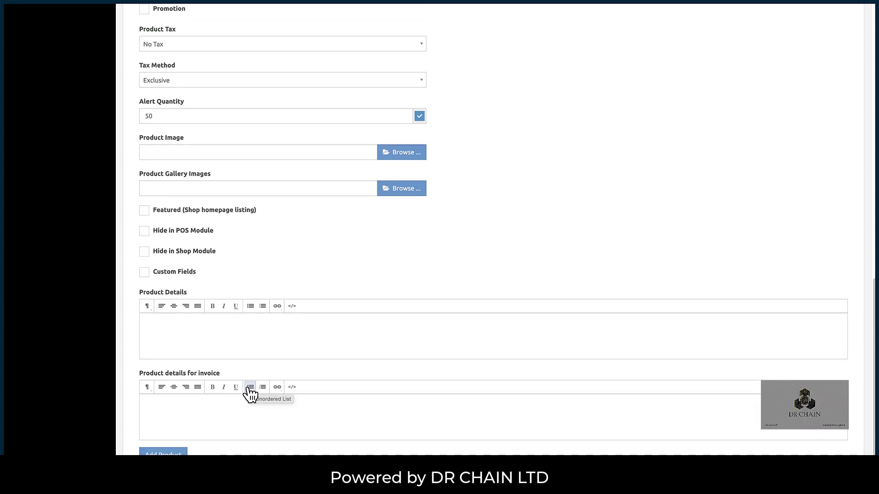
scroll(249, 393, "up", 2)
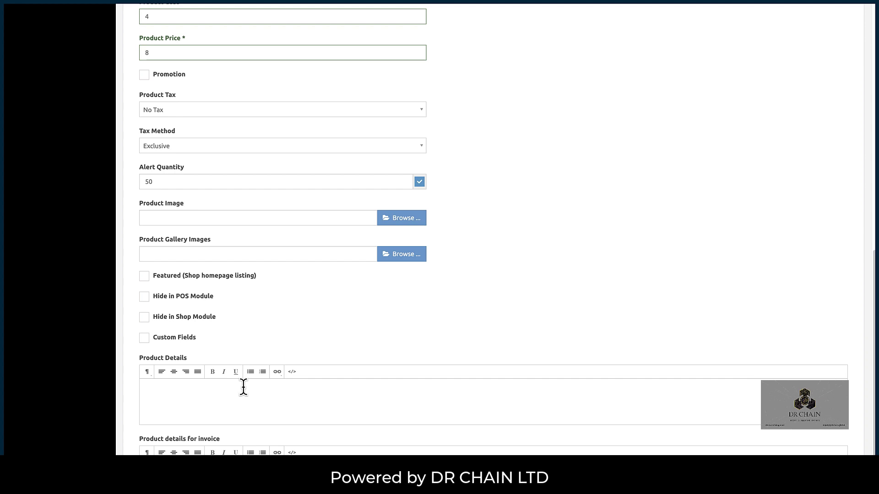
scroll(243, 387, "down", 1)
- Place the cursor in Product Details, then scroll down to the Add Product button
left_click(226, 387)
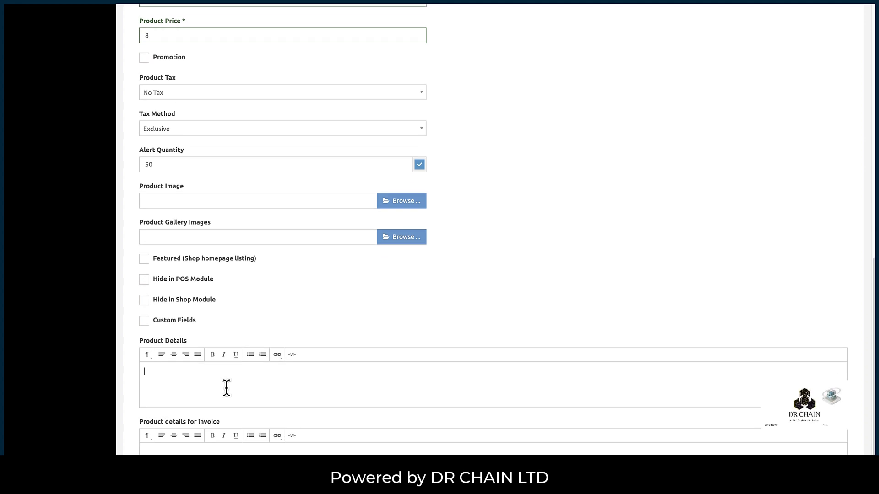
scroll(222, 391, "down", 2)
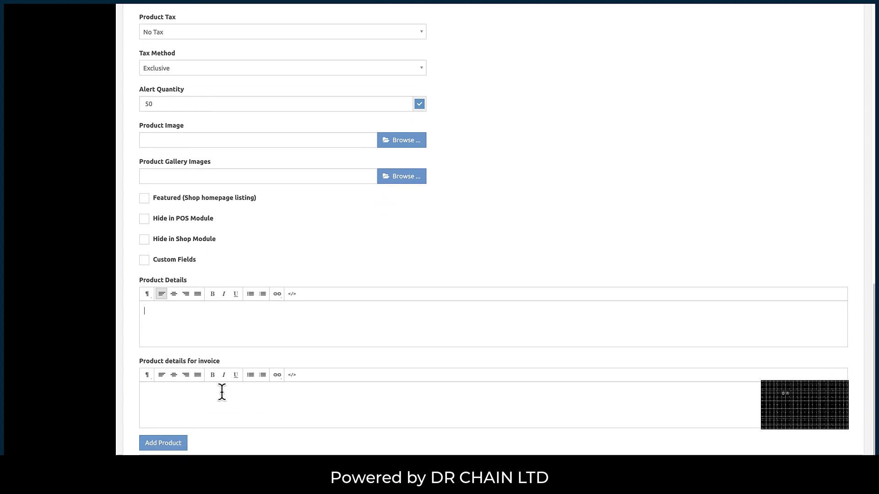
scroll(221, 395, "up", 15)
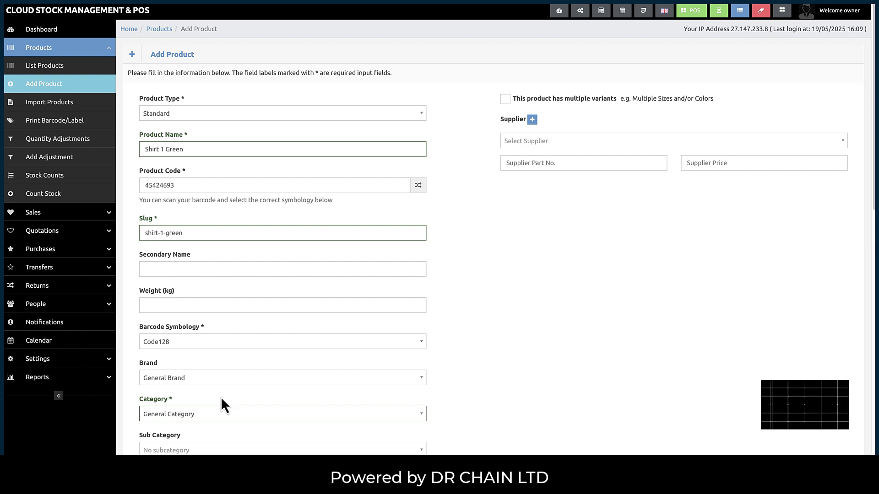
scroll(221, 398, "down", 7)
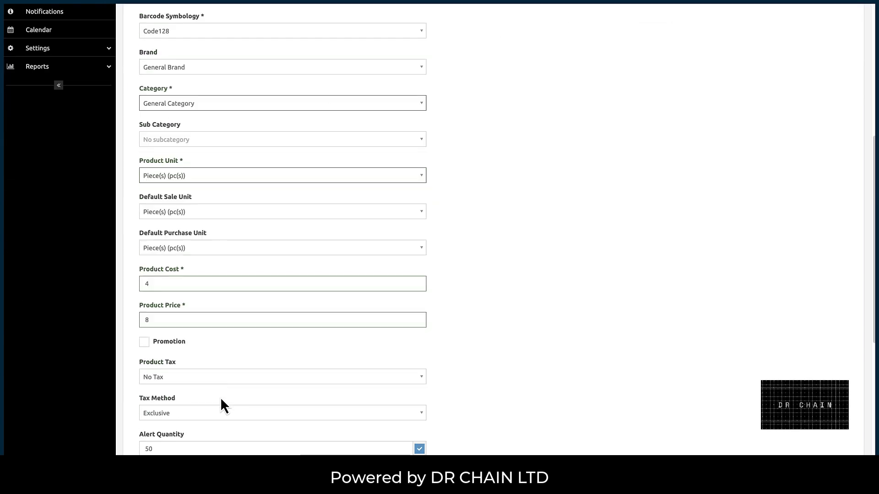
scroll(220, 397, "down", 4)
scroll(220, 397, "down", 4)
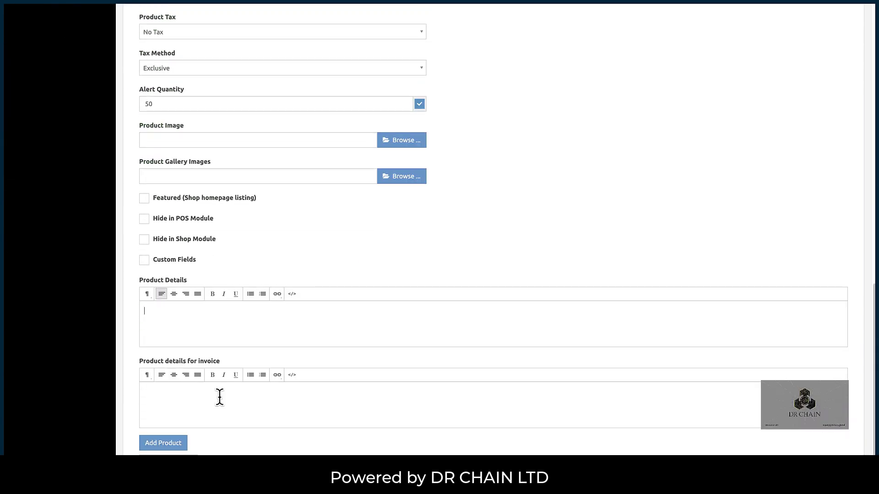
- Save Shirt 1 Green, reload the product list, and open its Actions menu
left_click(170, 444)
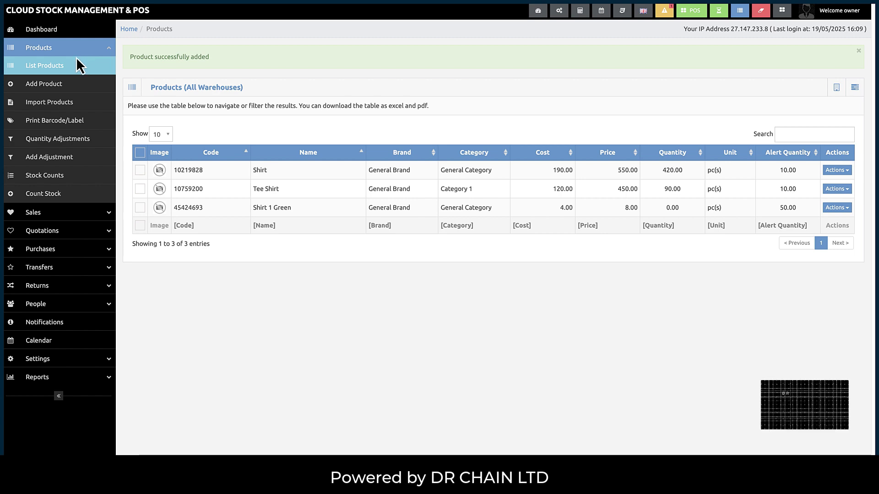
left_click(54, 67)
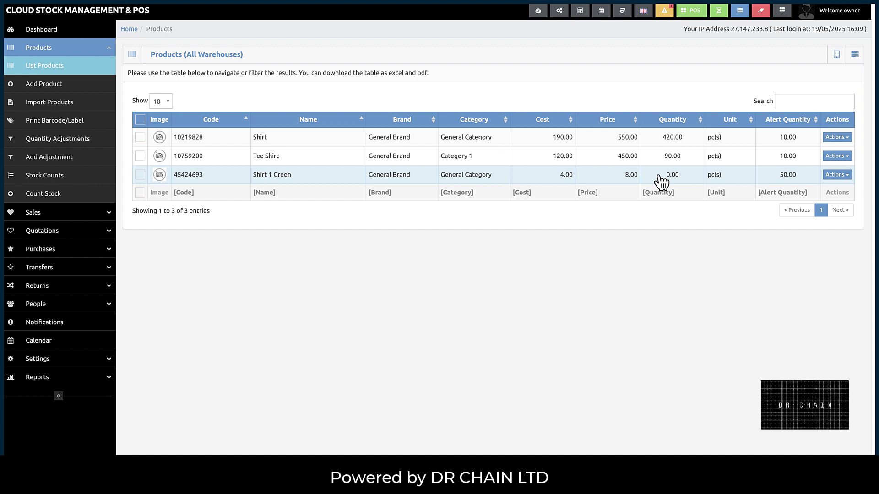
left_click(846, 176)
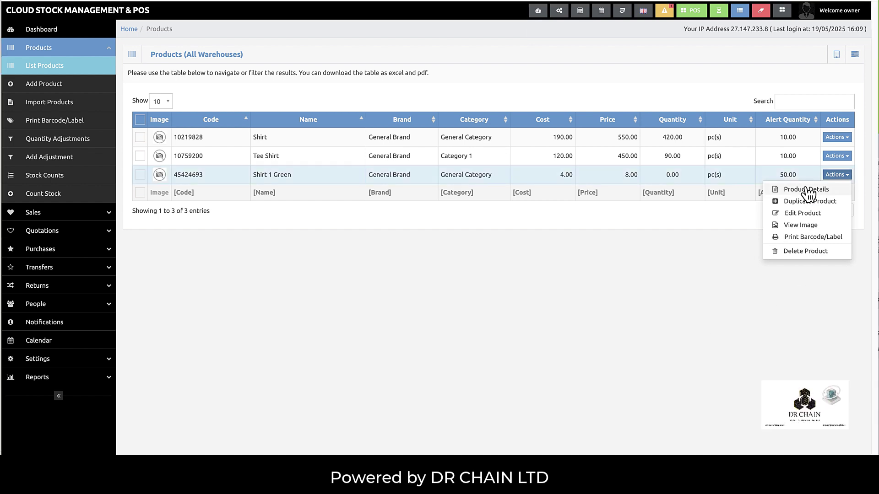
right_click(392, 490)
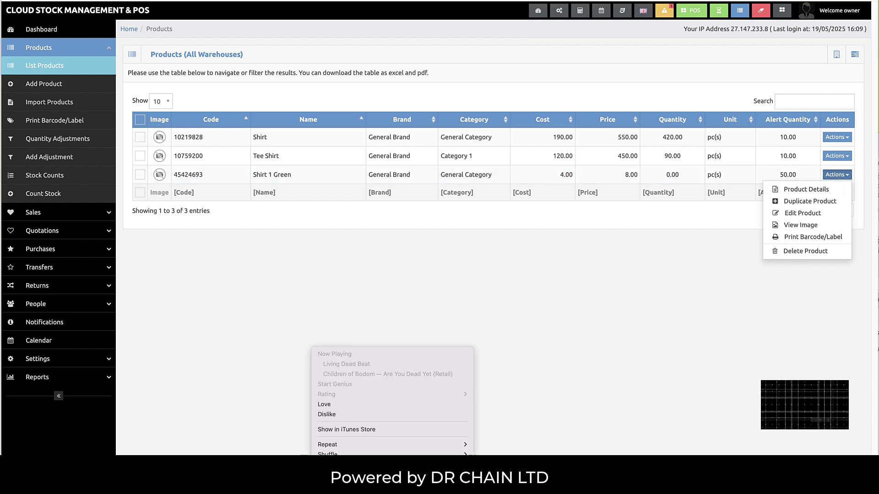
key("Escape")
left_click(608, 382)
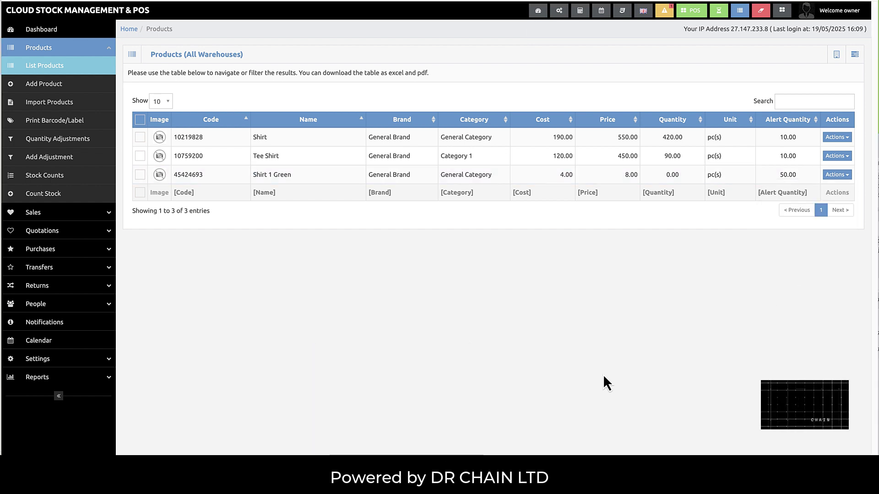
left_click(849, 175)
- Open Shirt 1 Green's details and highlight its type Standard, name and General Brand
left_click(816, 191)
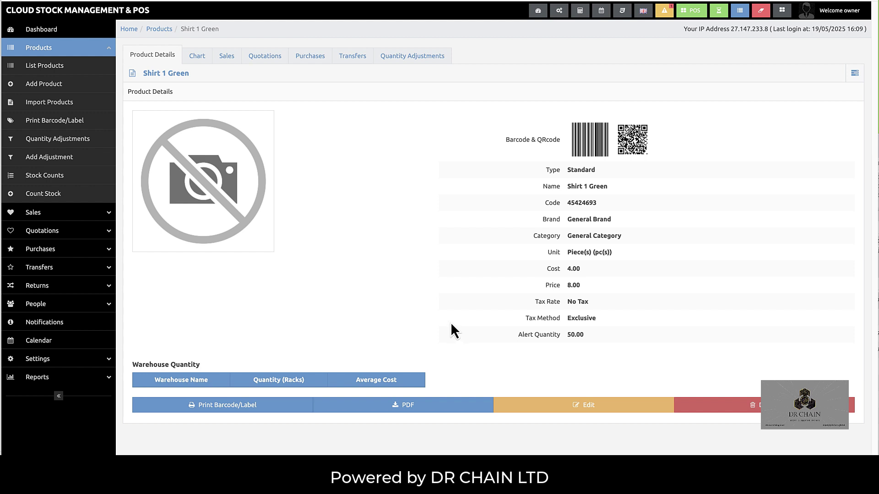
left_click_drag(601, 176, 567, 170)
left_click_drag(614, 187, 567, 187)
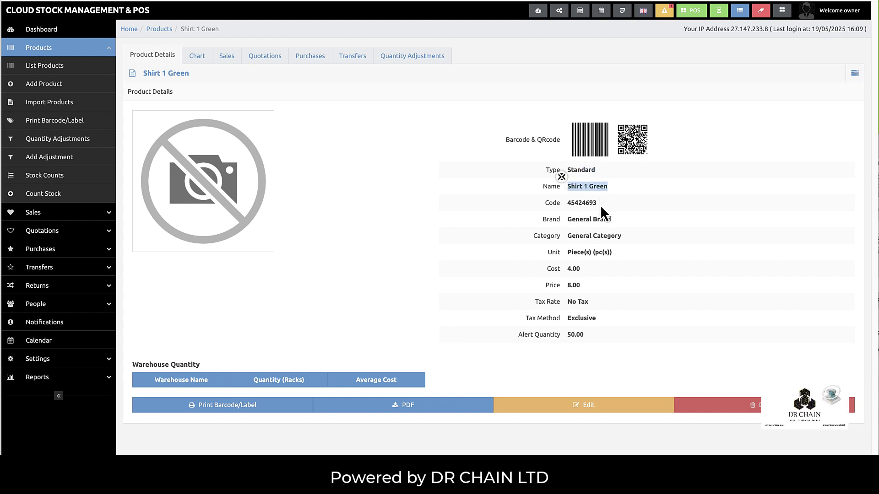
left_click_drag(613, 220, 567, 219)
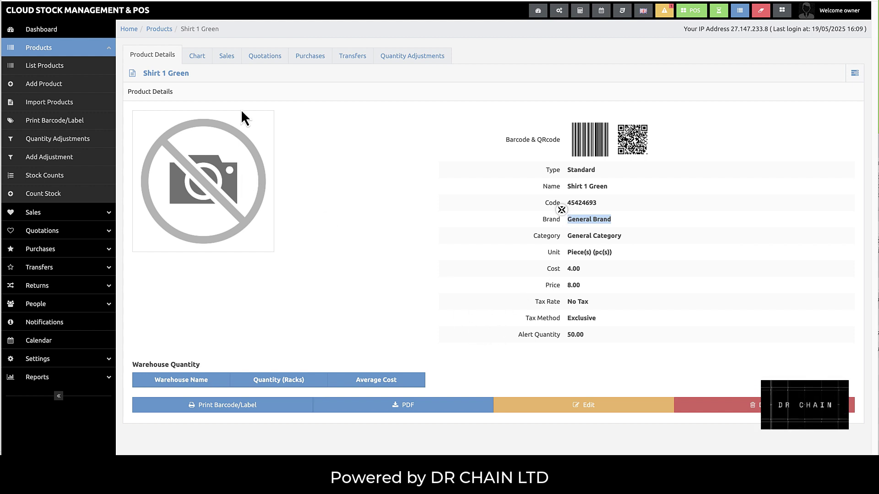
- Browse the Chart, Sales, Quotations, Purchases, Transfers and Quantity Adjustments tabs, then return to Product Details
left_click(197, 59)
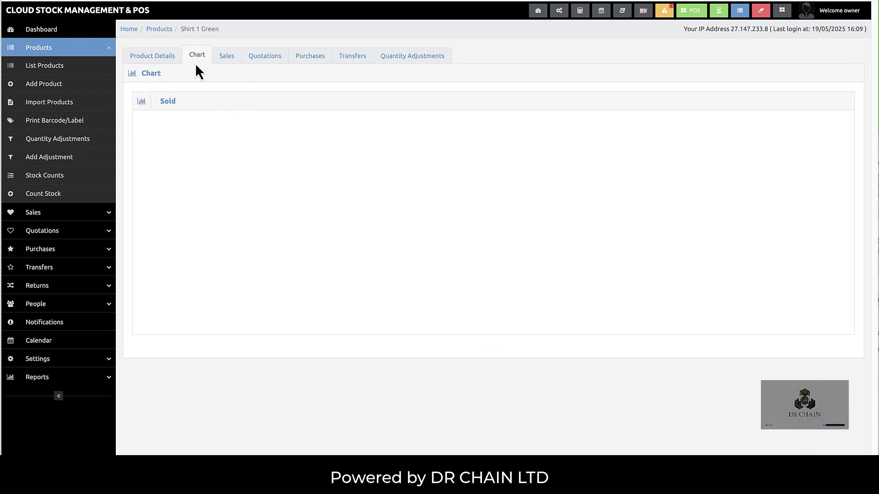
left_click(227, 58)
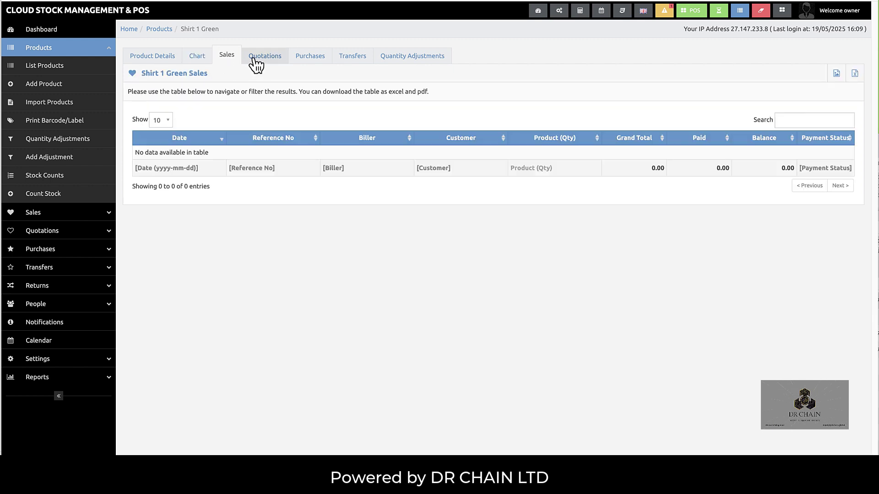
left_click(256, 63)
left_click(316, 57)
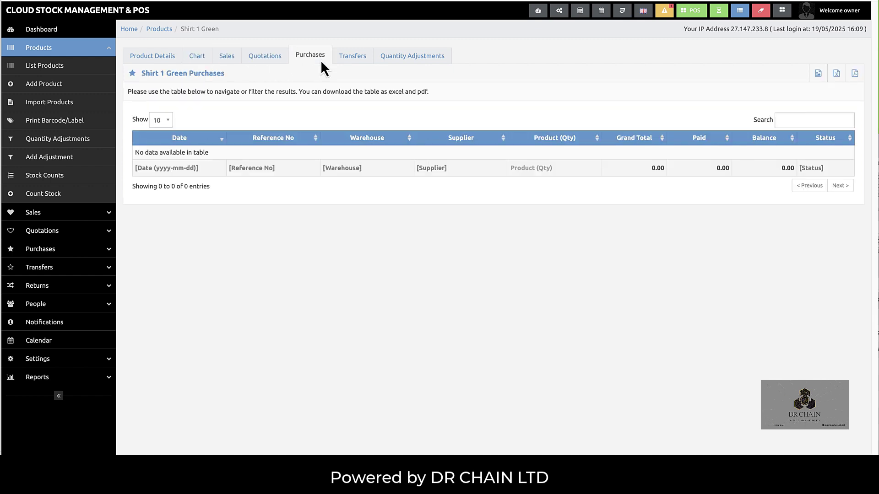
left_click(352, 64)
left_click(394, 62)
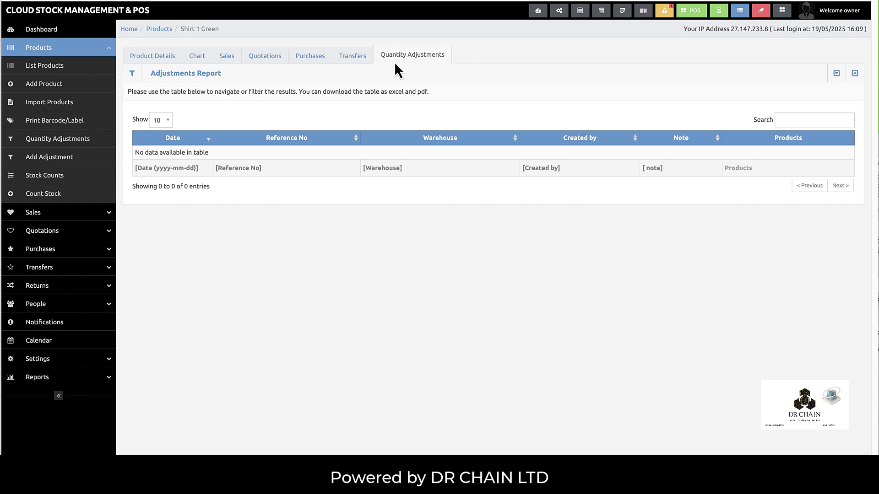
left_click(171, 62)
left_click(99, 51)
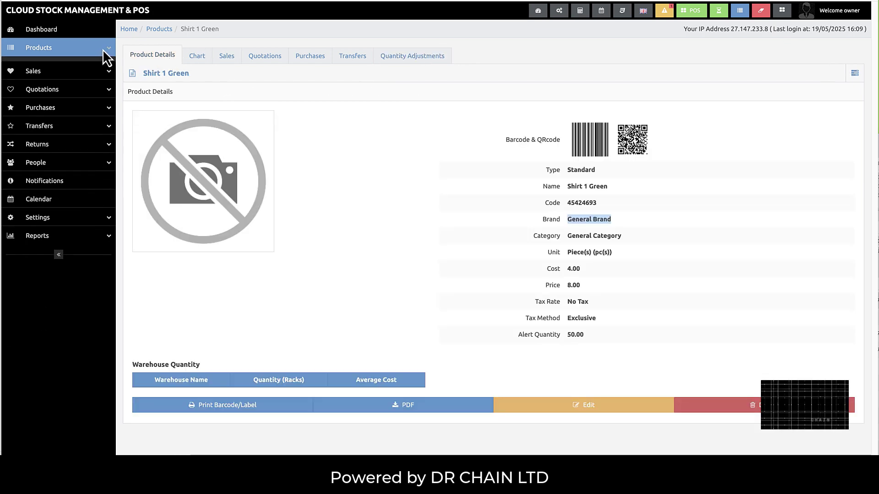
left_click(101, 52)
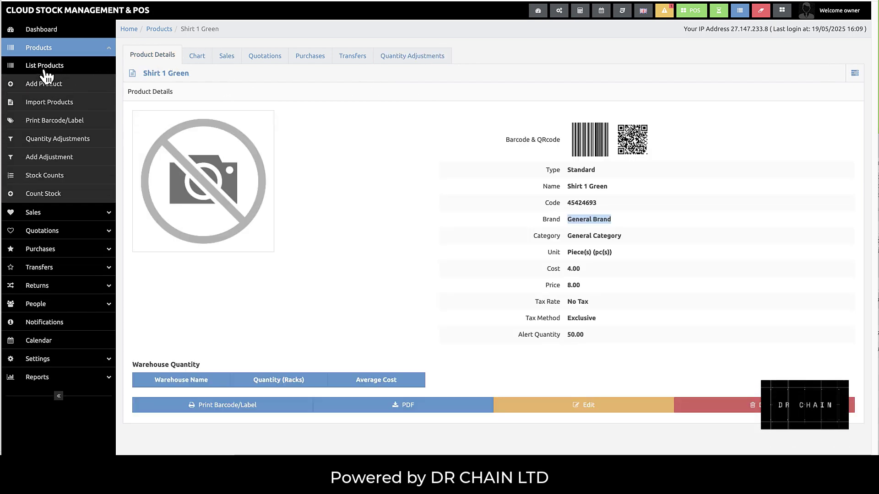
- Duplicate Shirt 1 Green from the product list and generate a new product code
left_click(45, 67)
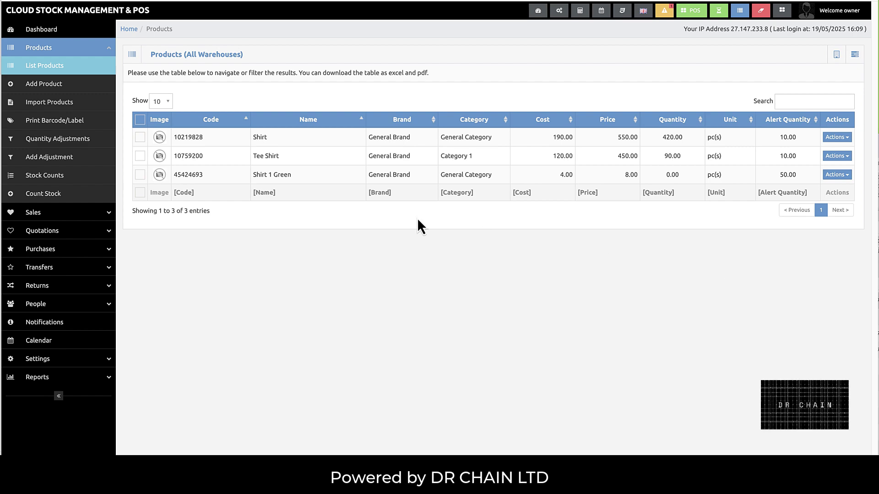
left_click(842, 177)
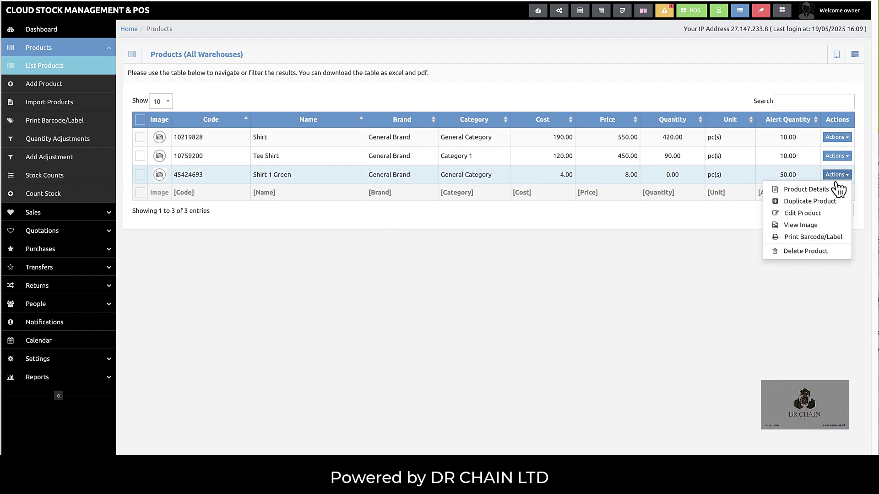
left_click(801, 204)
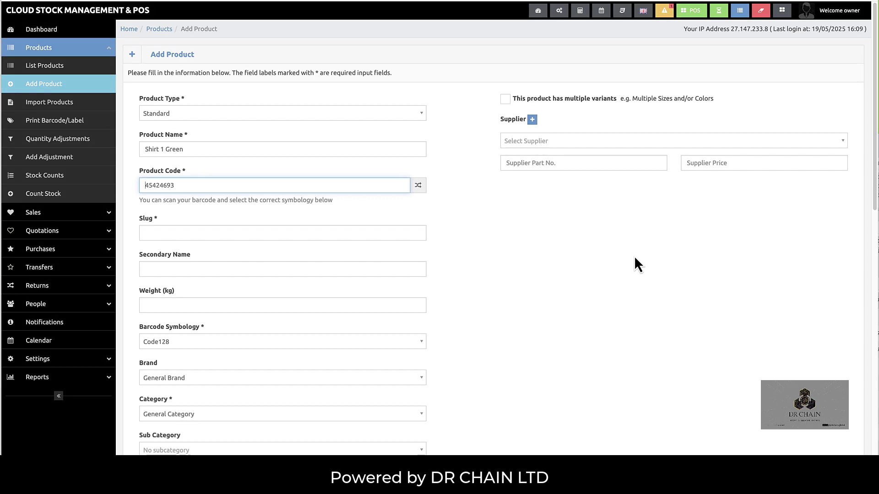
scroll(334, 226, "down", 1)
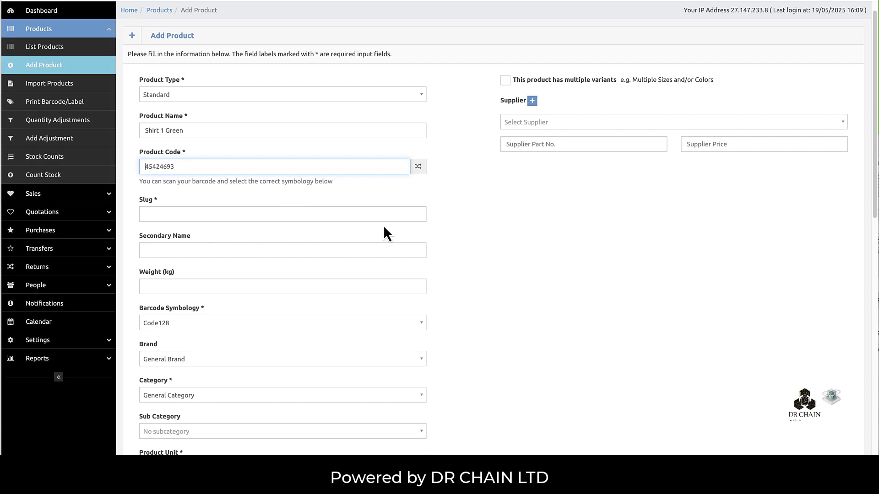
left_click(420, 169)
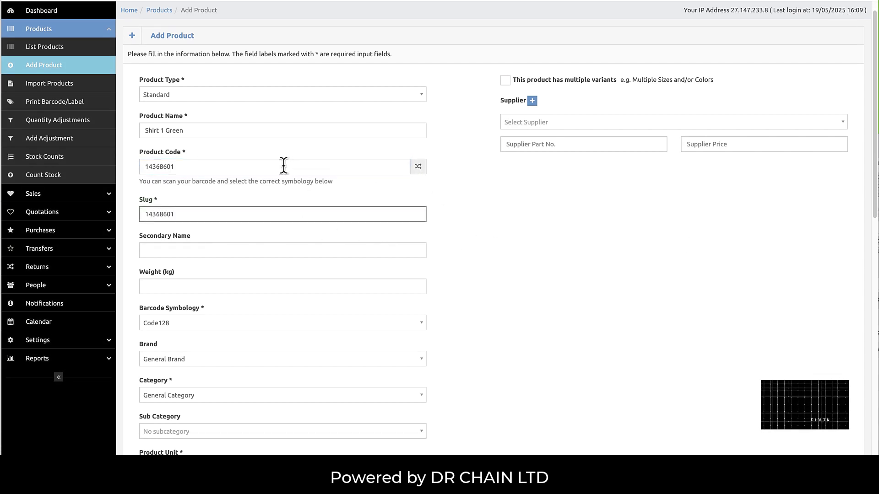
- Rename the copy to Shirt 1 Red and save it
left_click(207, 130)
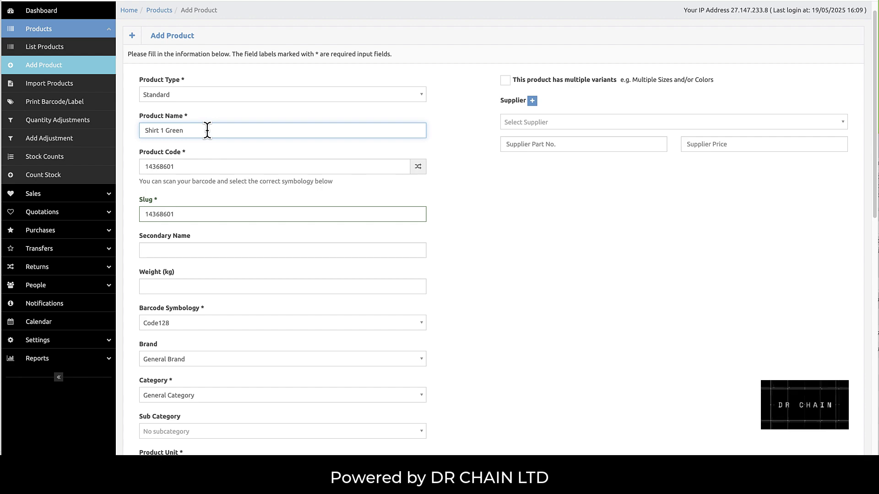
key("BackSpace")
key("BackSpace")
key("BackSpace")
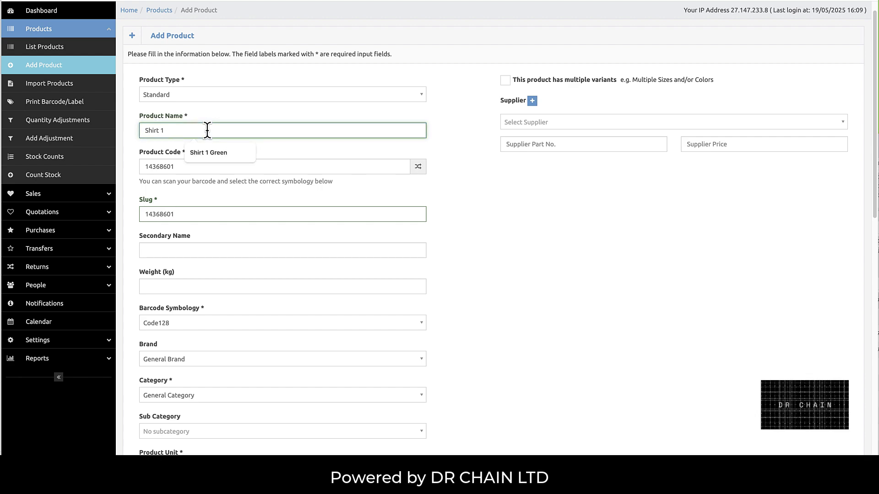
type("Red")
scroll(246, 153, "down", 10)
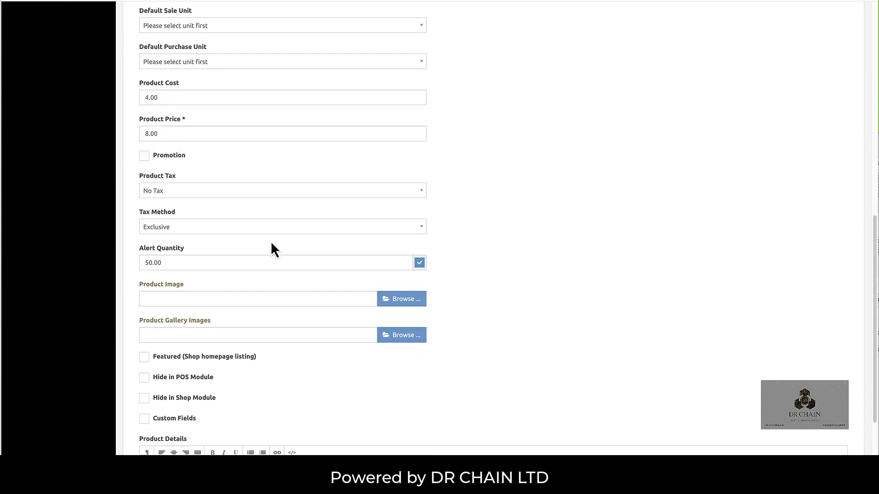
scroll(265, 247, "down", 4)
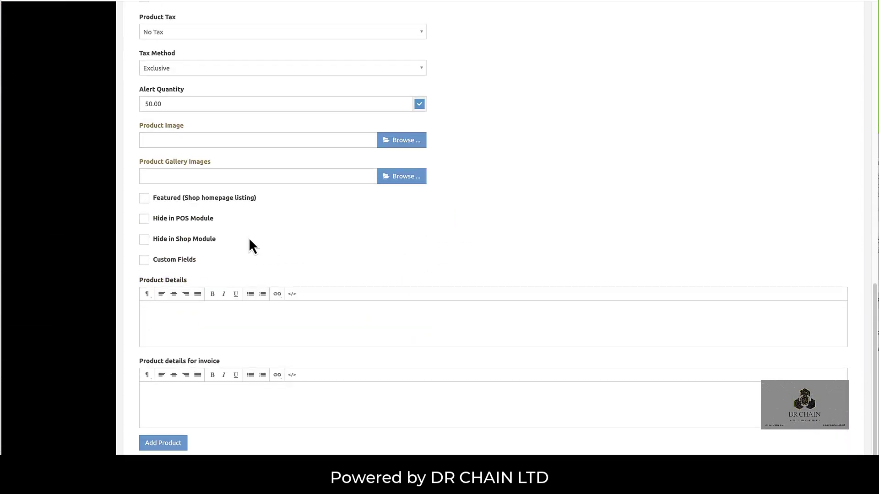
left_click(173, 444)
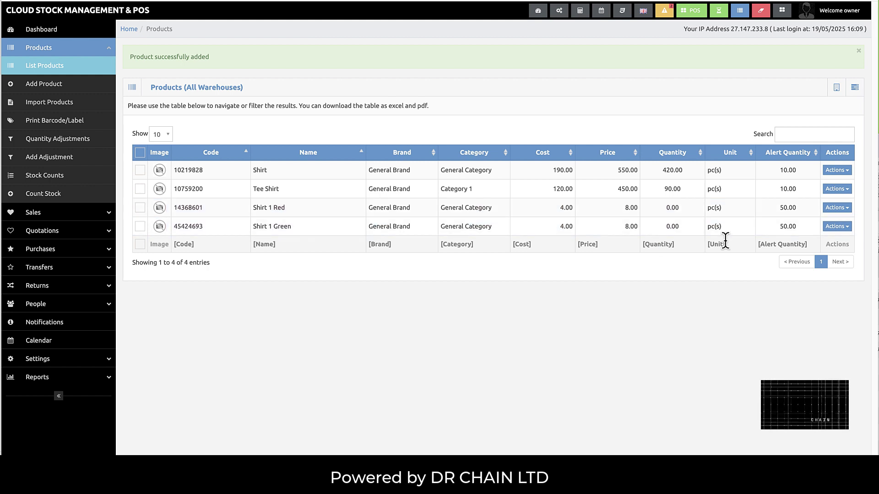
- Open Shirt 1 Red for editing and rename it to Shirt 1 Red New
left_click(847, 209)
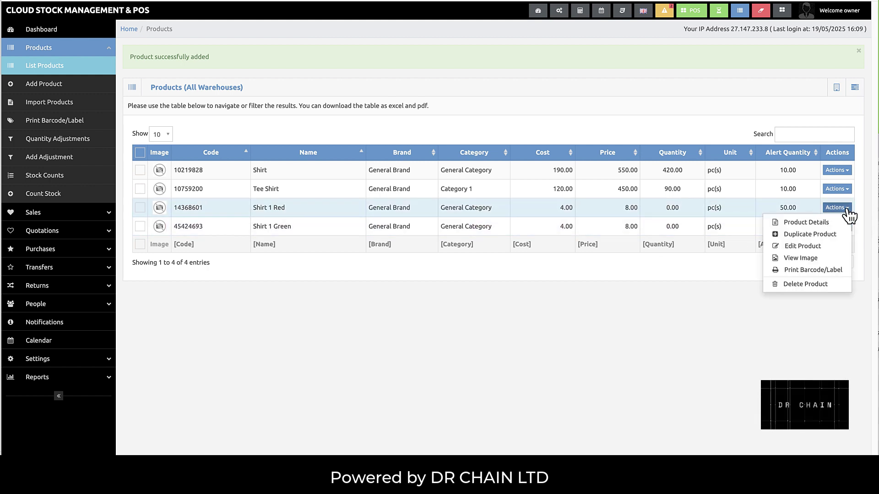
left_click(802, 247)
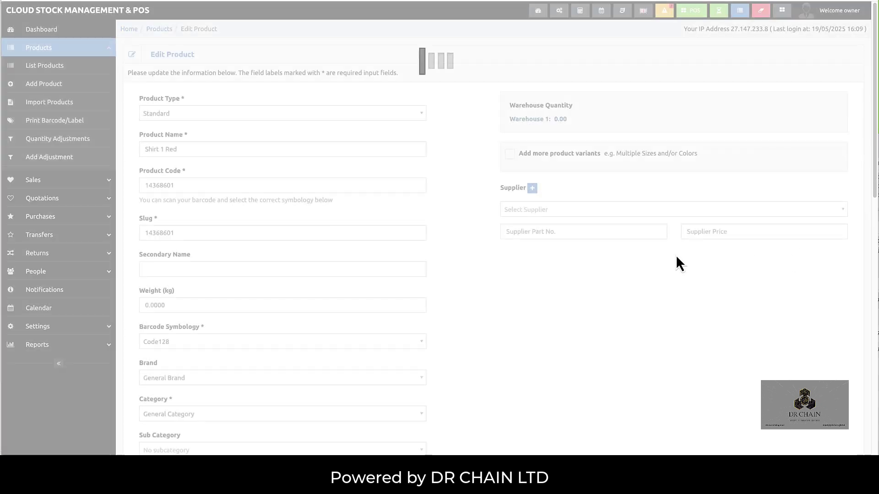
left_click(186, 150)
type("Ec")
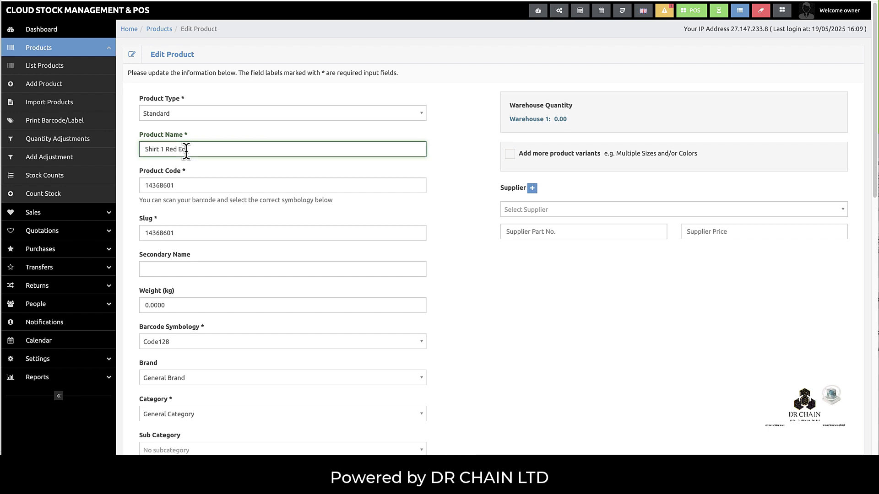
key("BackSpace")
key("BackSpace")
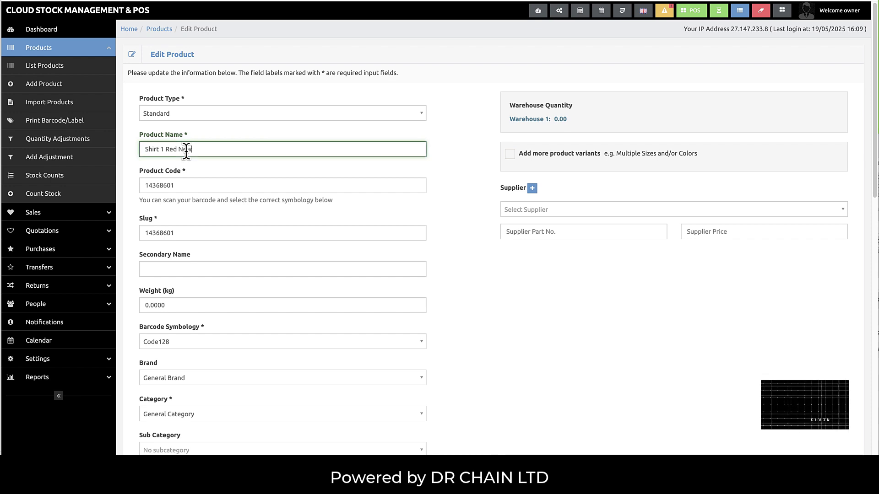
- Set the category to Category 1 and price to 10.00, then save the changes
scroll(211, 287, "down", 3)
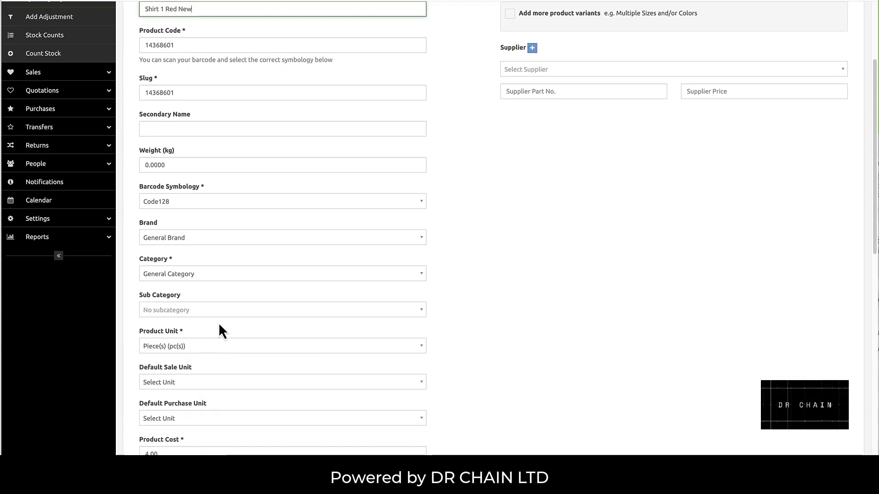
left_click(207, 274)
left_click(196, 290)
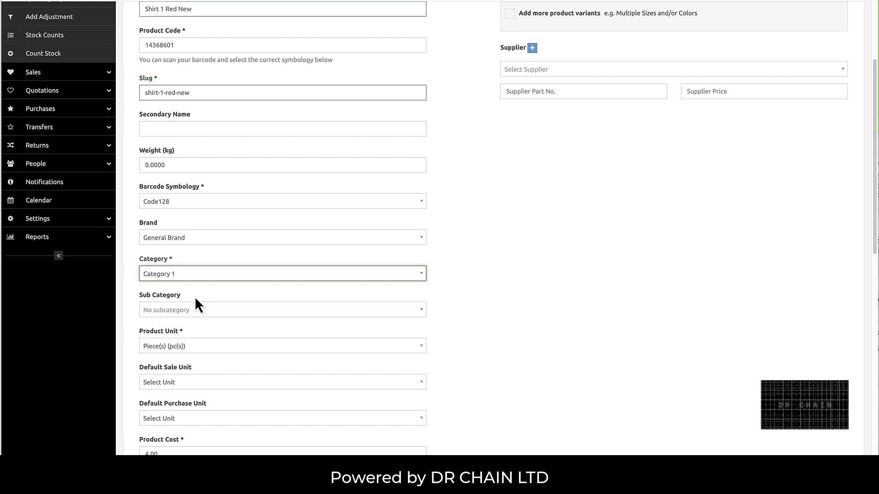
scroll(196, 300, "down", 6)
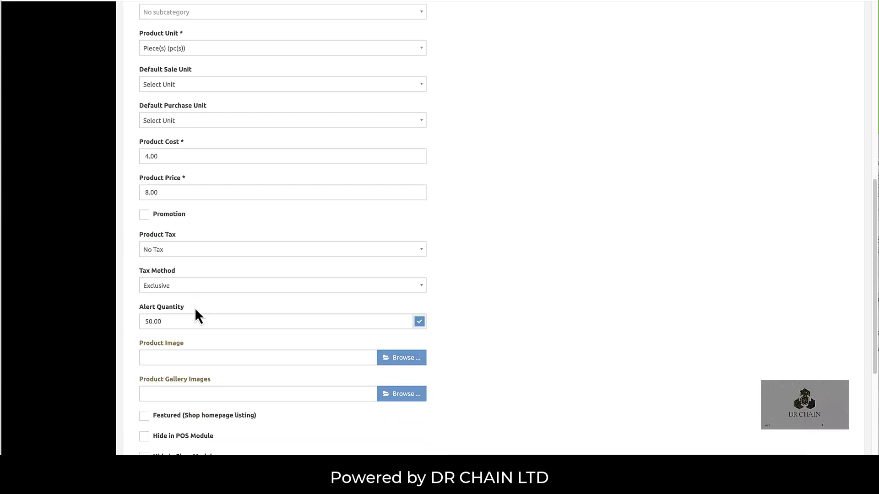
left_click(146, 193)
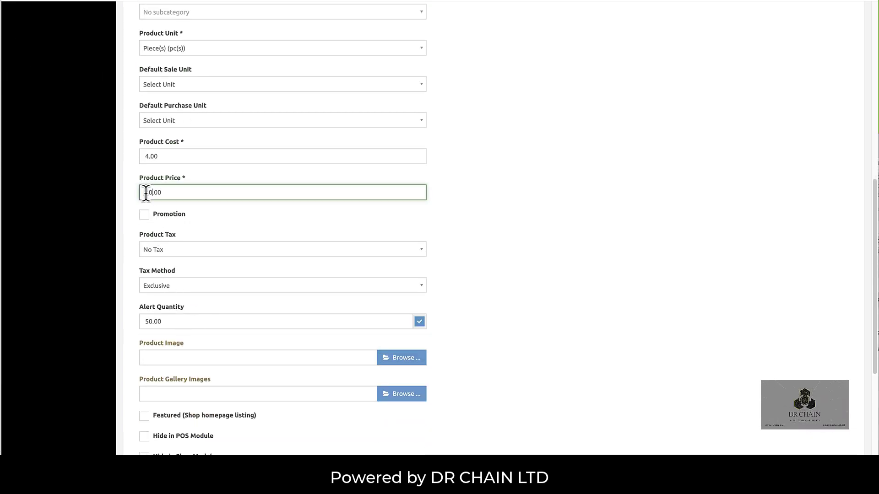
scroll(247, 283, "down", 6)
left_click(162, 447)
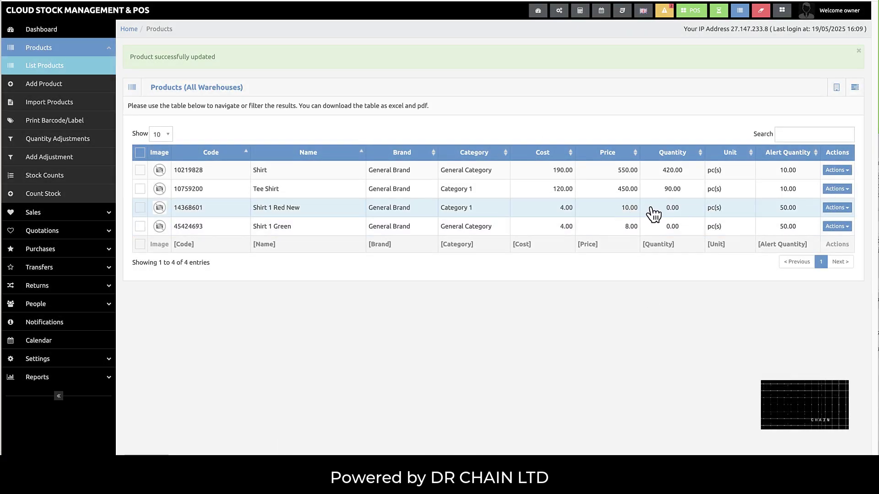
- Delete Shirt 1 Red New, confirming with Yes I'm sure
left_click(846, 211)
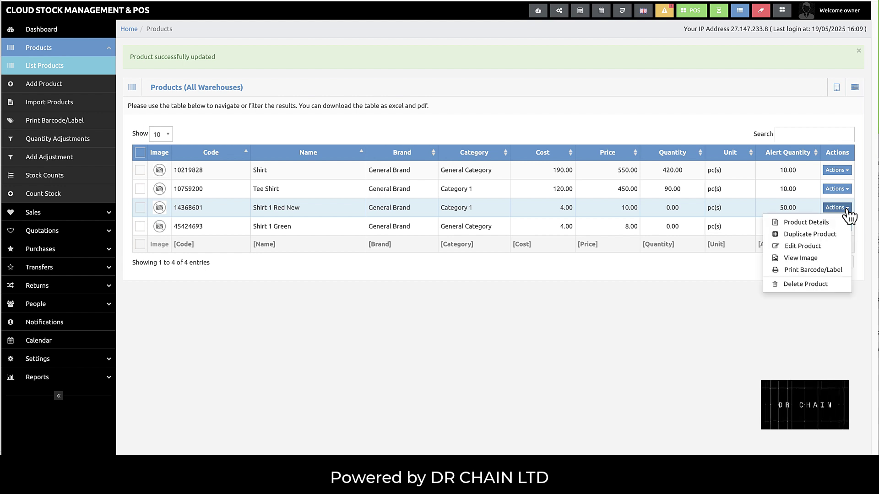
left_click(799, 284)
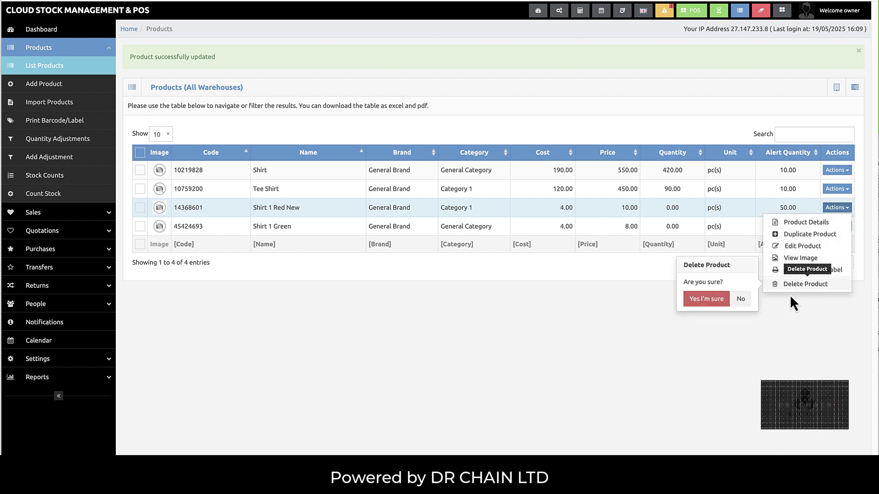
left_click(699, 302)
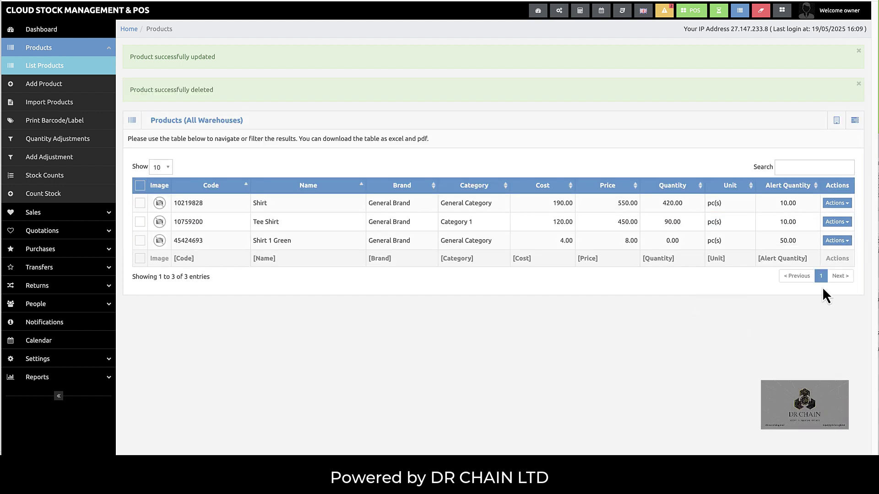
- Open Shirt 1 Green's actions and close them without deleting anything
left_click(844, 241)
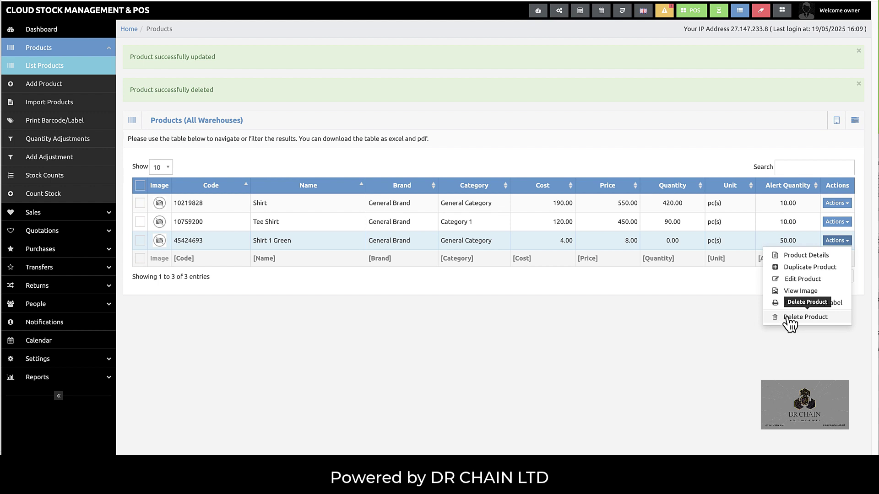
left_click(685, 327)
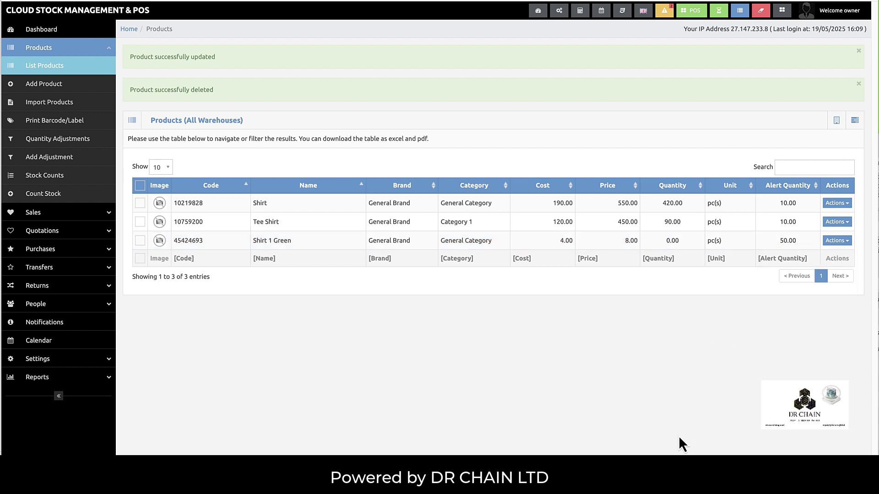
right_click(784, 490)
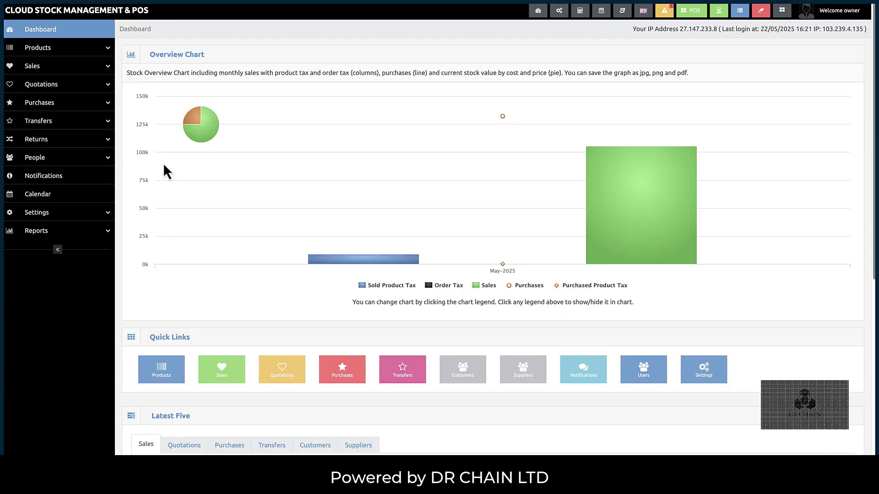
- Send the Shirt product from the product list to Print Barcode/Label
left_click(50, 50)
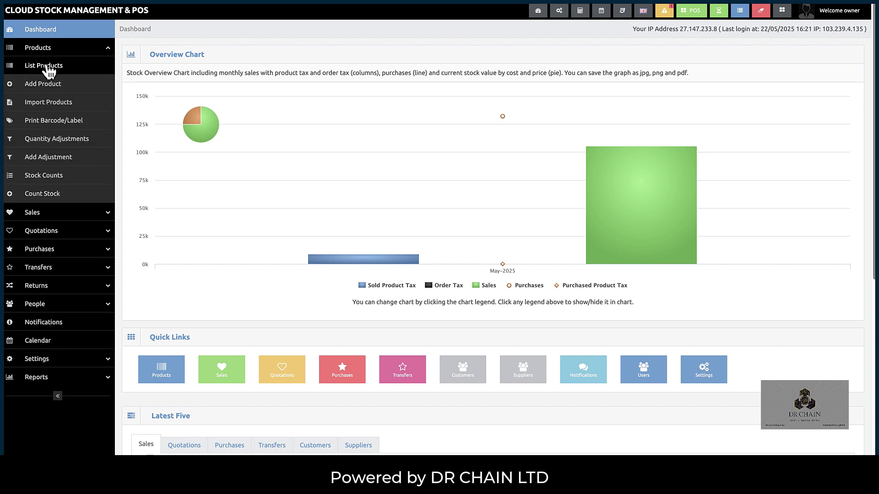
left_click(47, 67)
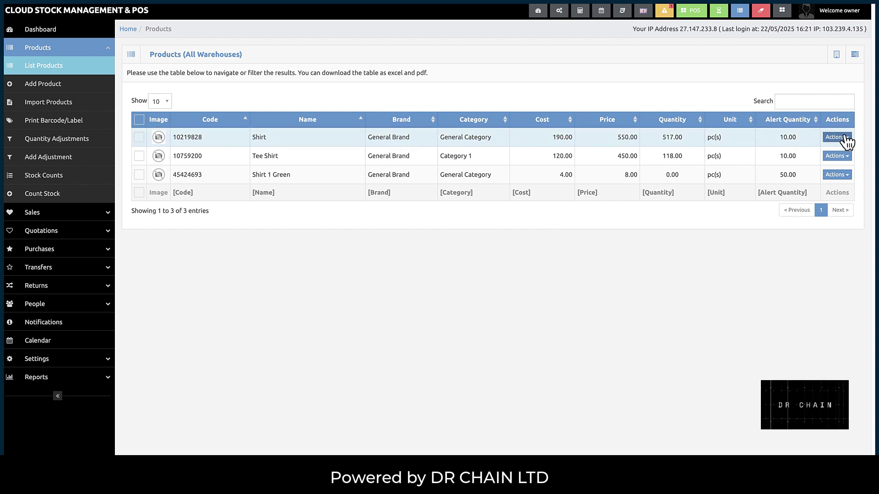
left_click(836, 138)
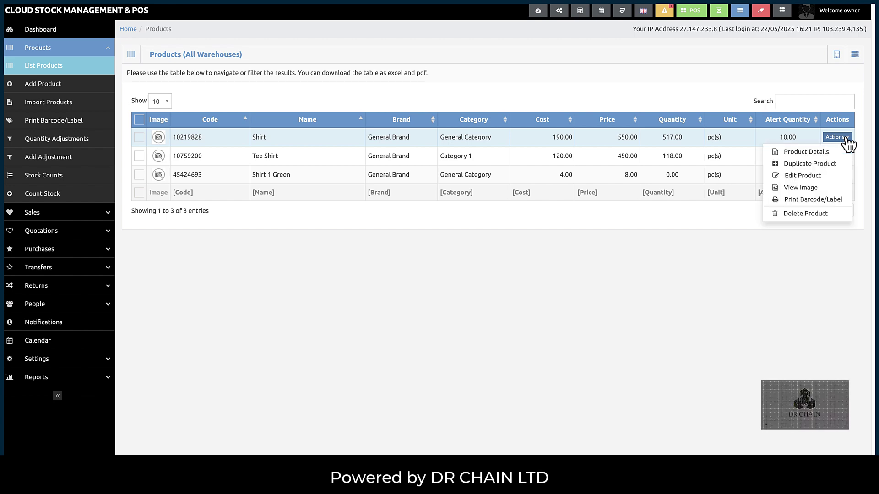
left_click(830, 200)
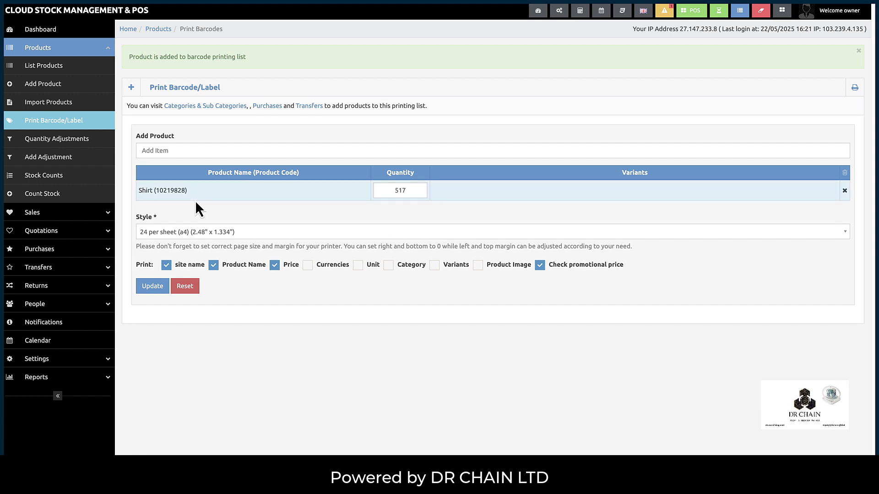
- Set Shirt's label quantity to 10
left_click_drag(191, 193, 139, 189)
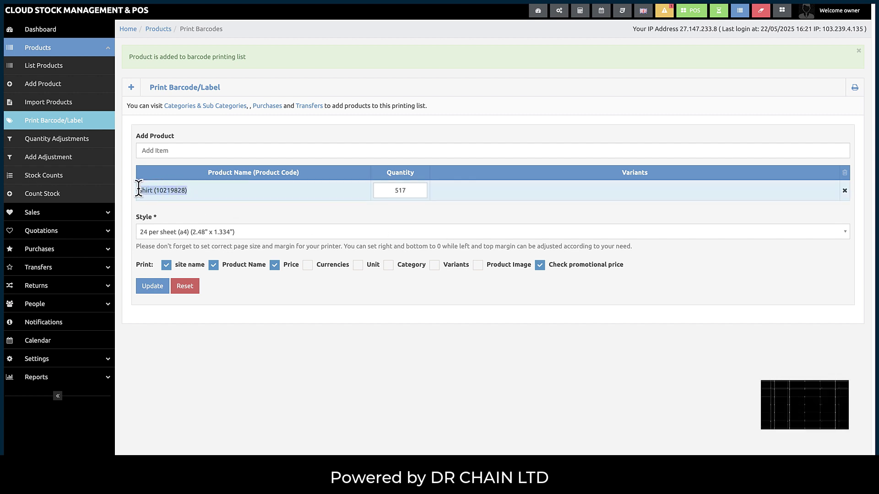
left_click(194, 205)
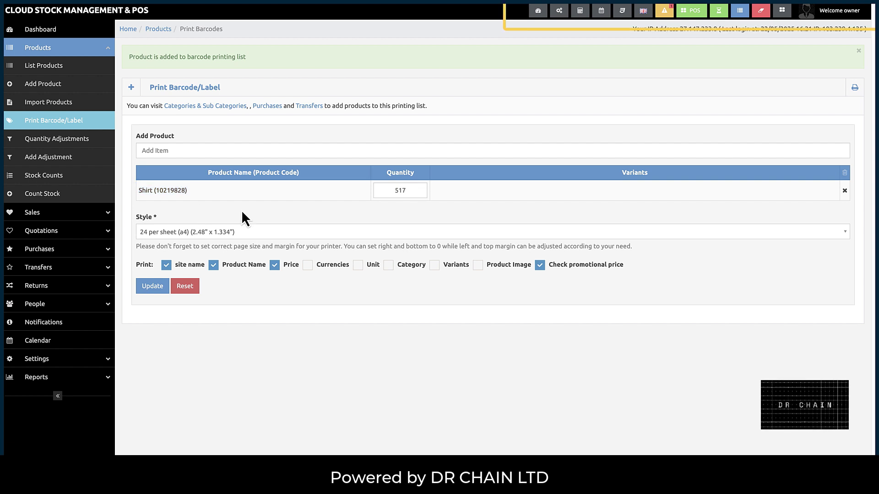
left_click(402, 191)
key("BackSpace")
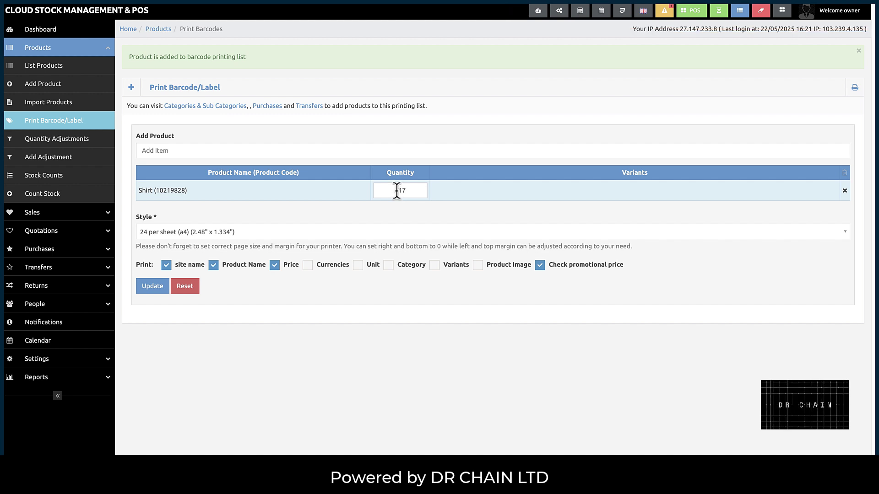
double_click(396, 190)
type("10")
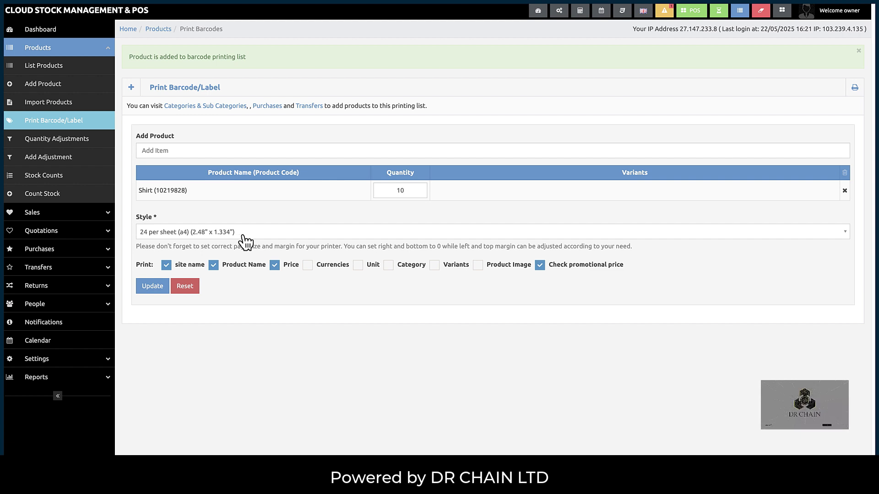
- Check the label style list, keeping 24 per sheet (a4)
left_click(245, 233)
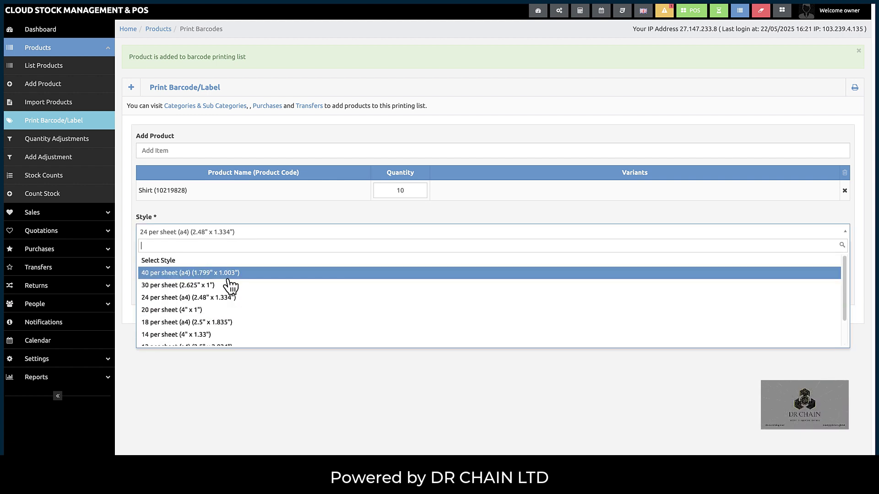
left_click(256, 207)
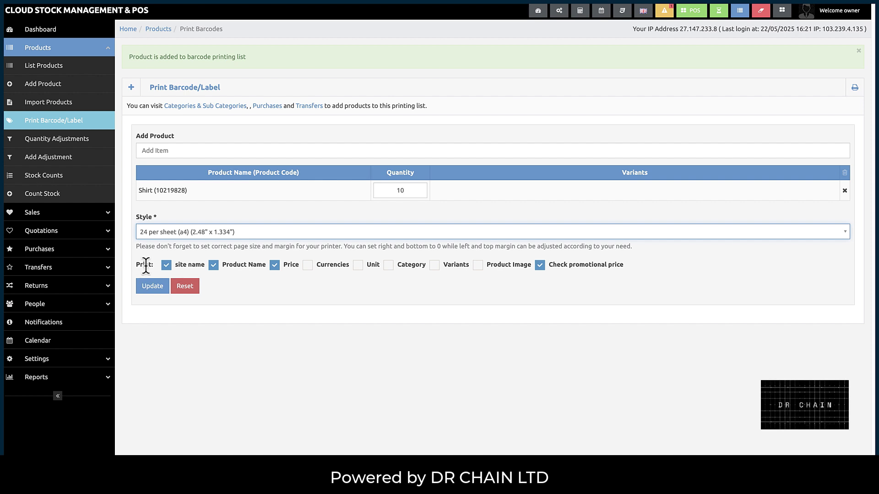
left_click_drag(153, 265, 135, 264)
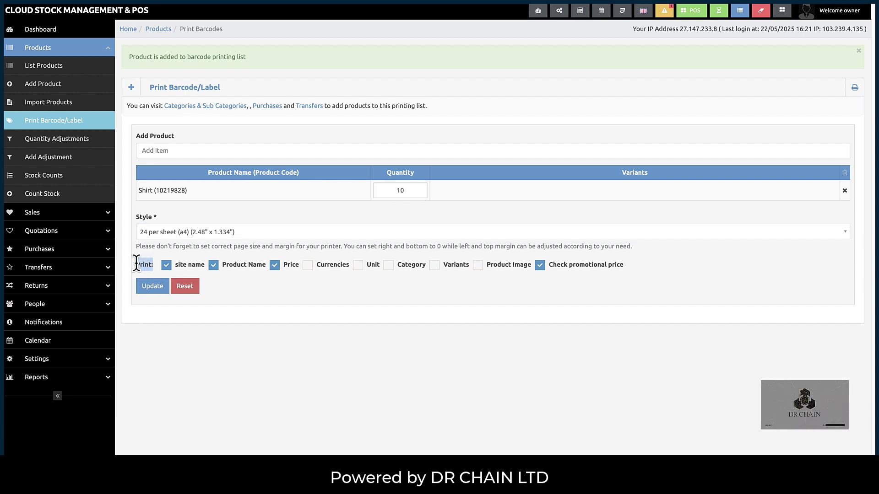
left_click(270, 289)
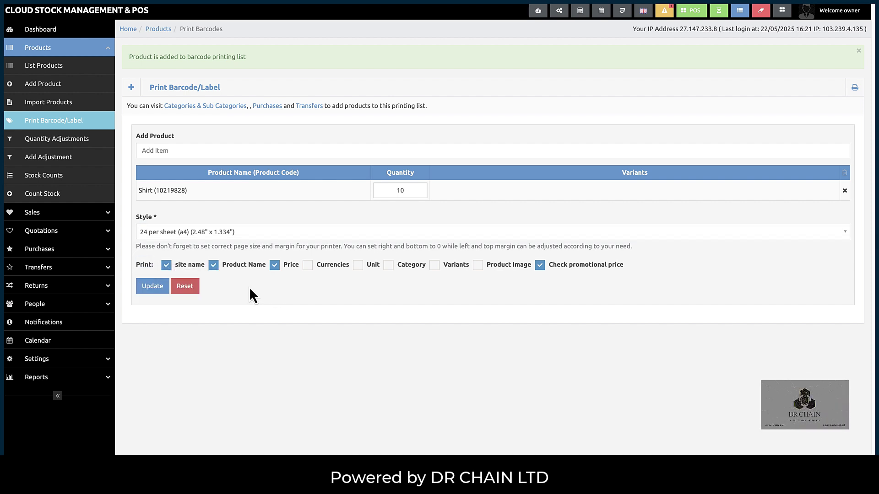
- Show product name and price, untick promotional price, and generate the labels
left_click(167, 265)
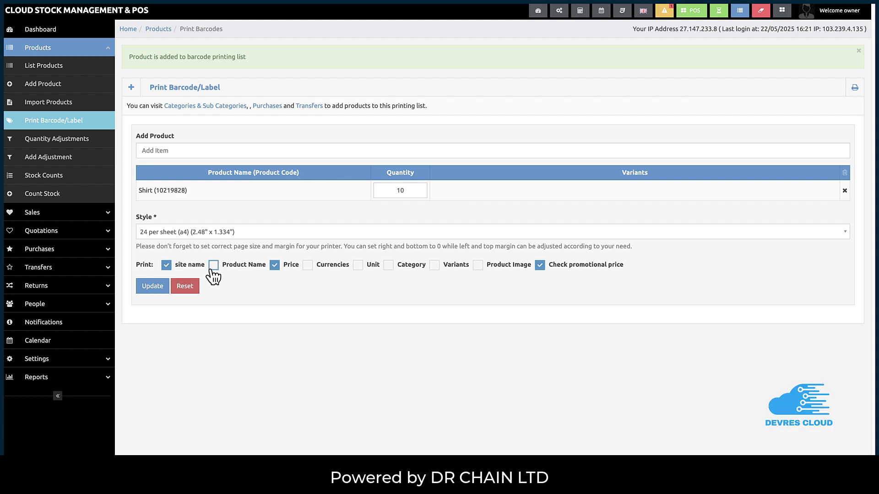
left_click(274, 266)
left_click(275, 266)
left_click(541, 268)
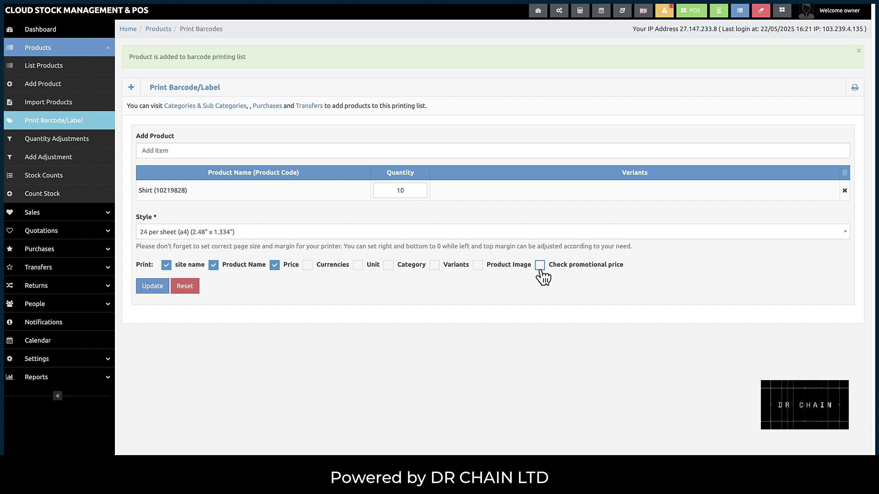
left_click(145, 289)
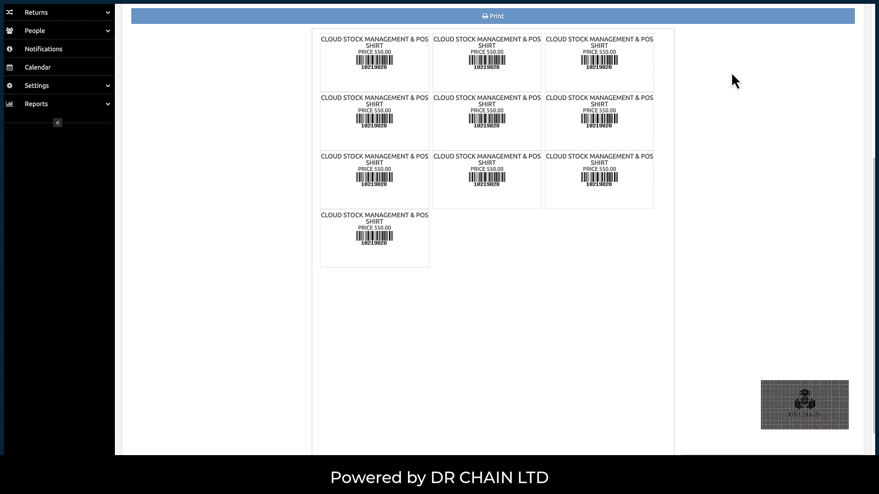
- Start printing the Shirt labels, then cancel the print dialog
left_click(476, 17)
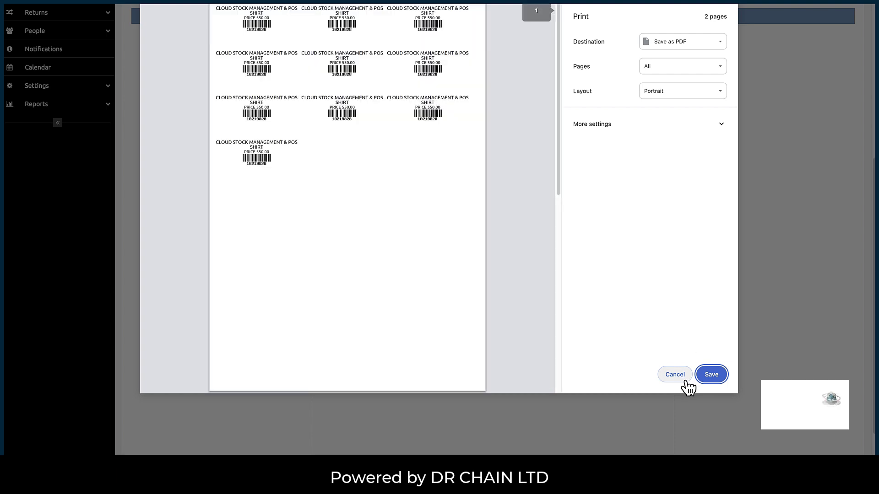
left_click(693, 44)
left_click(676, 375)
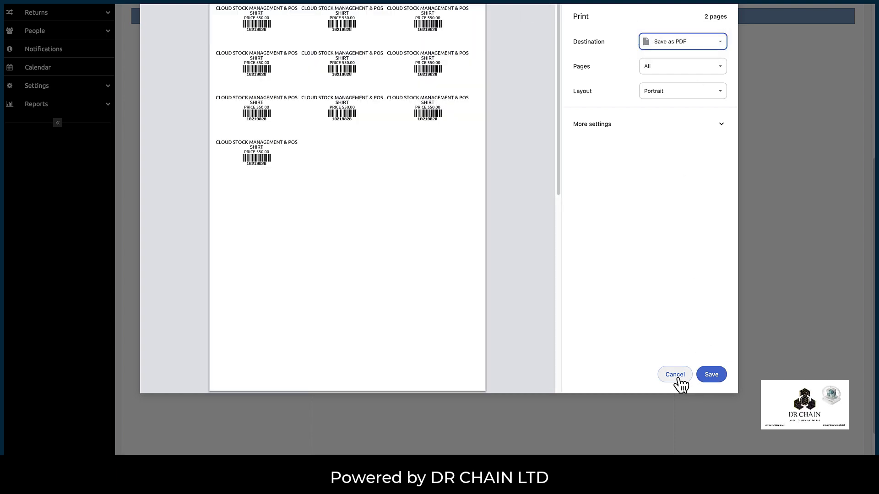
left_click(676, 375)
- Reload the Print Barcode/Label page, leaving Shirt at quantity 10
scroll(264, 221, "up", 5)
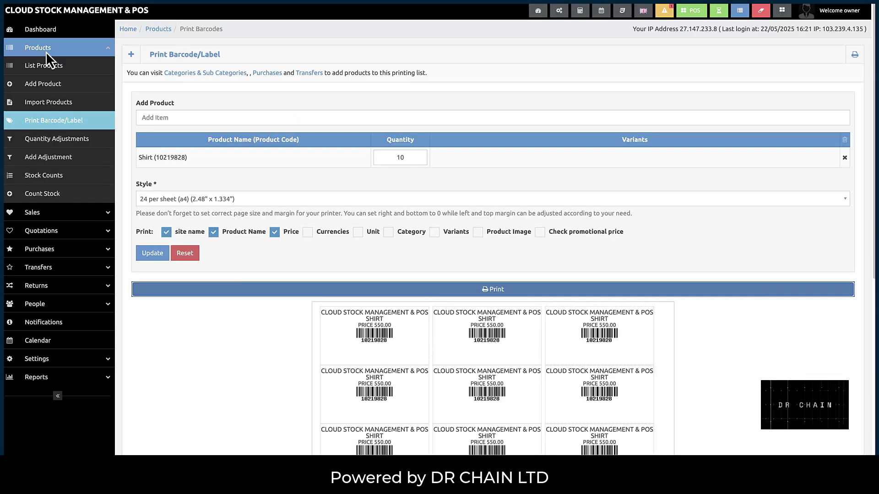
left_click(51, 120)
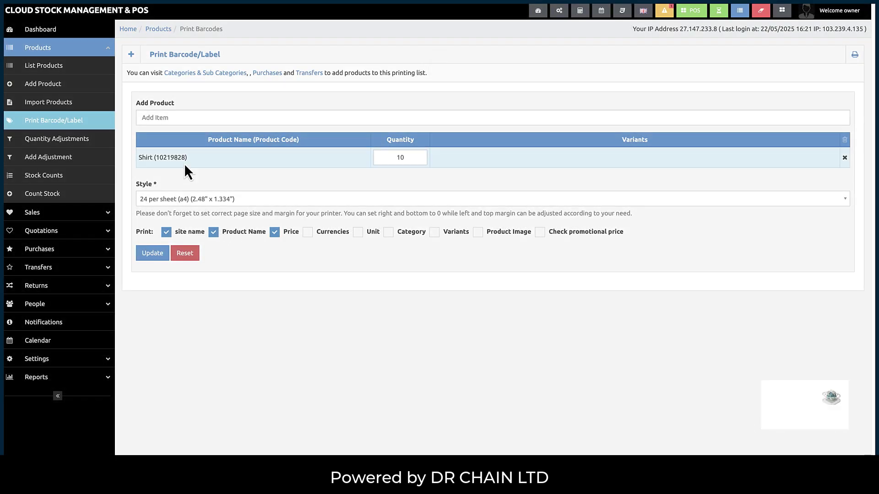
left_click_drag(189, 157, 137, 158)
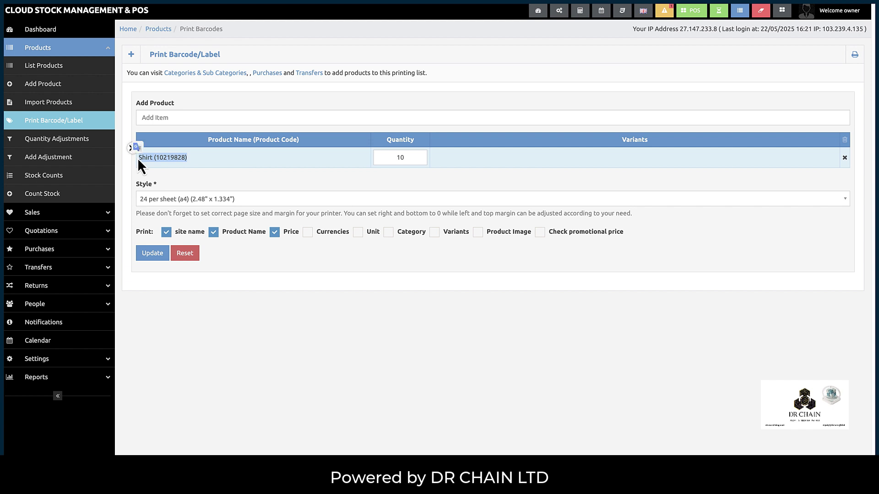
left_click(207, 184)
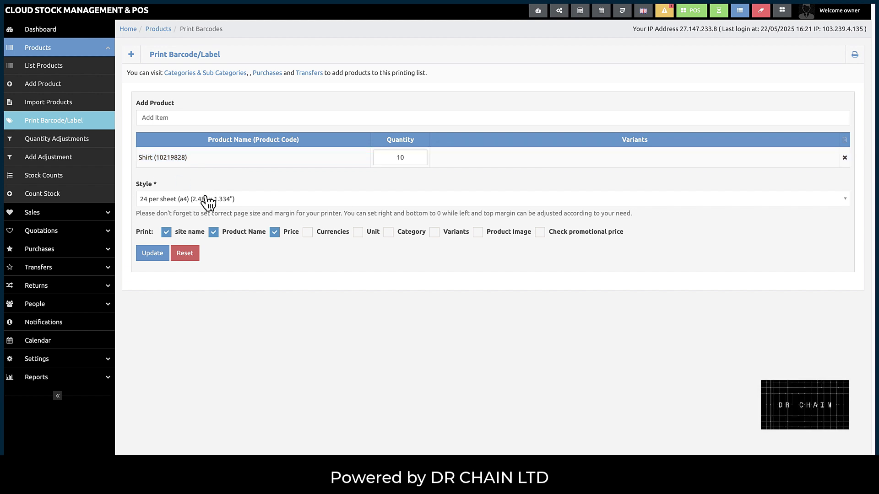
- Remove Shirt from the barcode list, re-add Shirt (10219828) via a 'shi' search, then go to the Dashboard
left_click(844, 157)
left_click(350, 118)
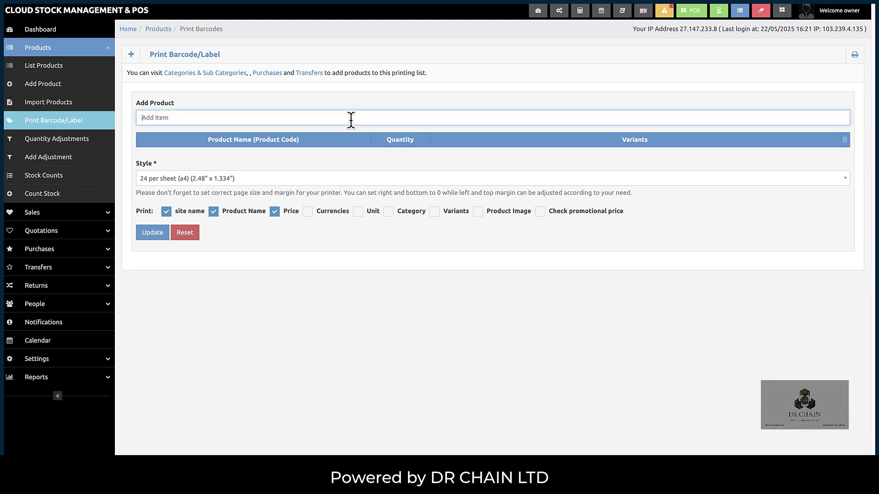
type("shi")
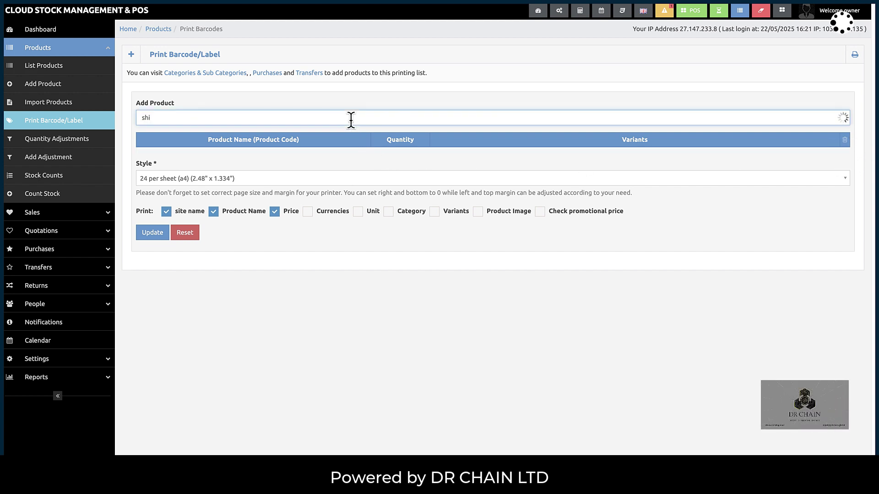
left_click(228, 134)
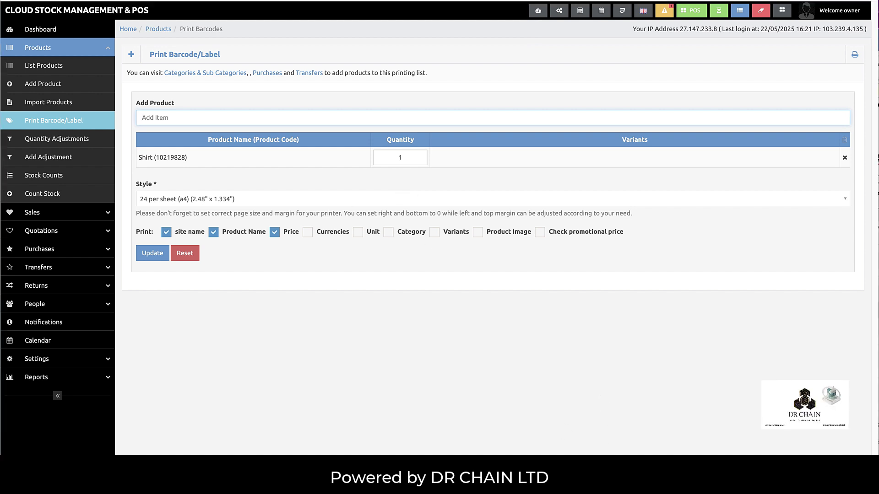
right_click(769, 485)
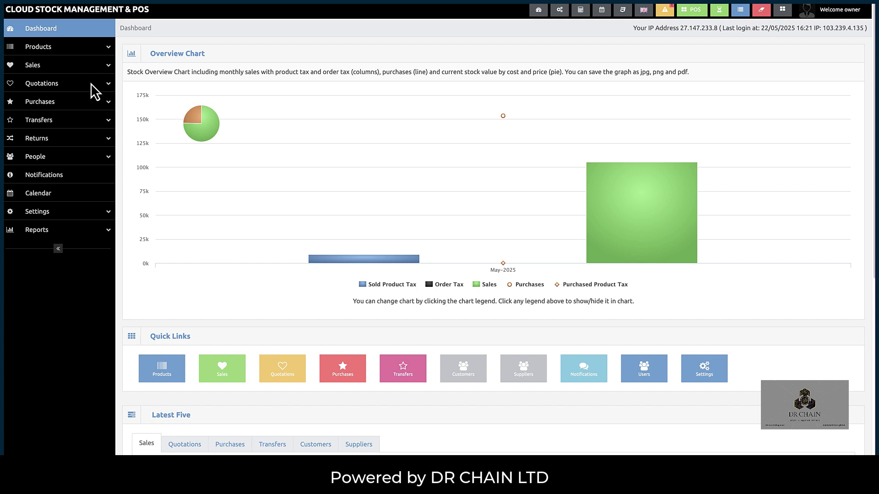
- Browse the product list, then start a blank Add Purchase form
left_click(51, 48)
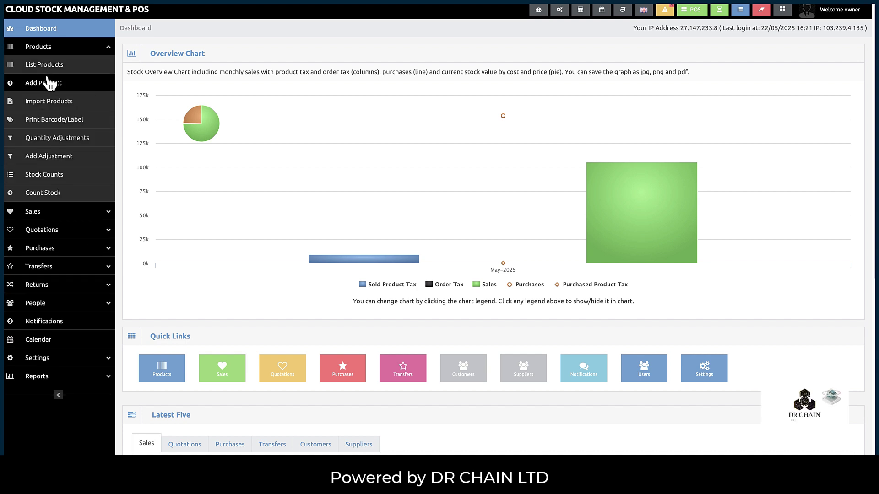
left_click(46, 67)
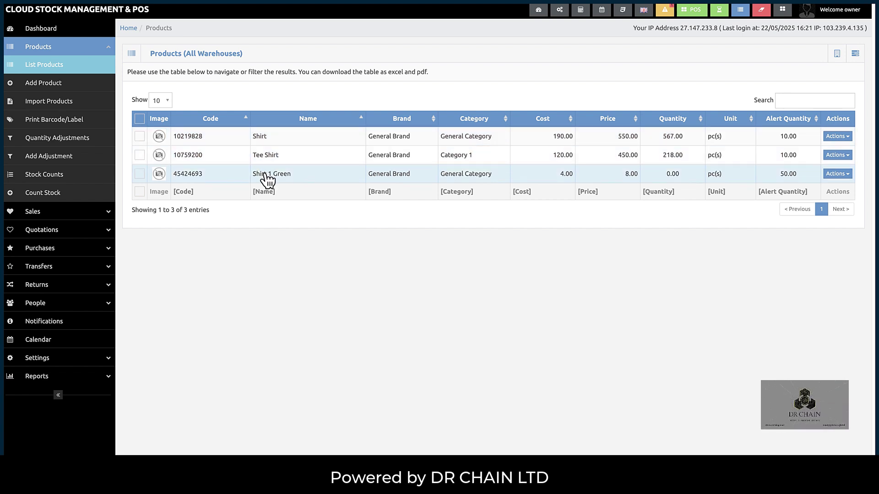
left_click(76, 253)
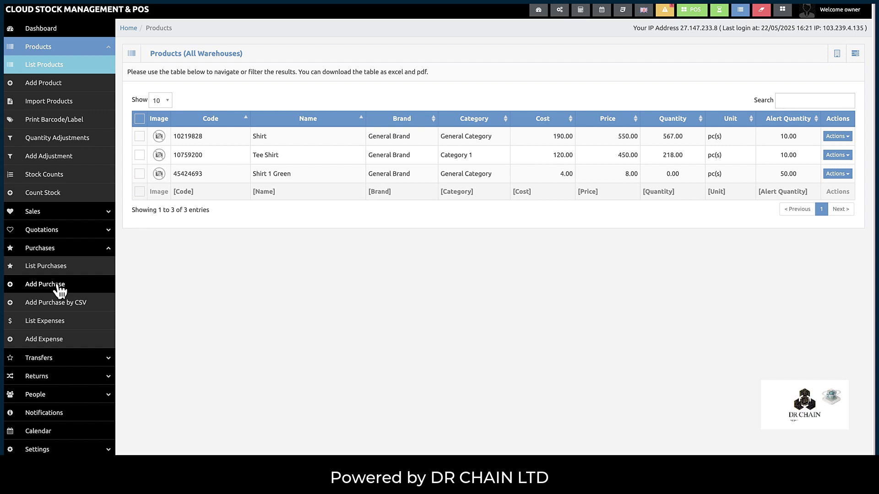
left_click(56, 285)
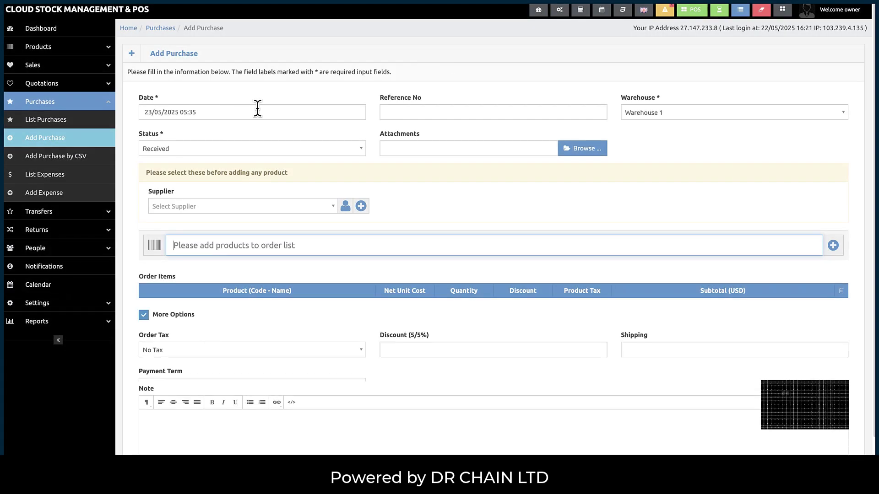
double_click(157, 98)
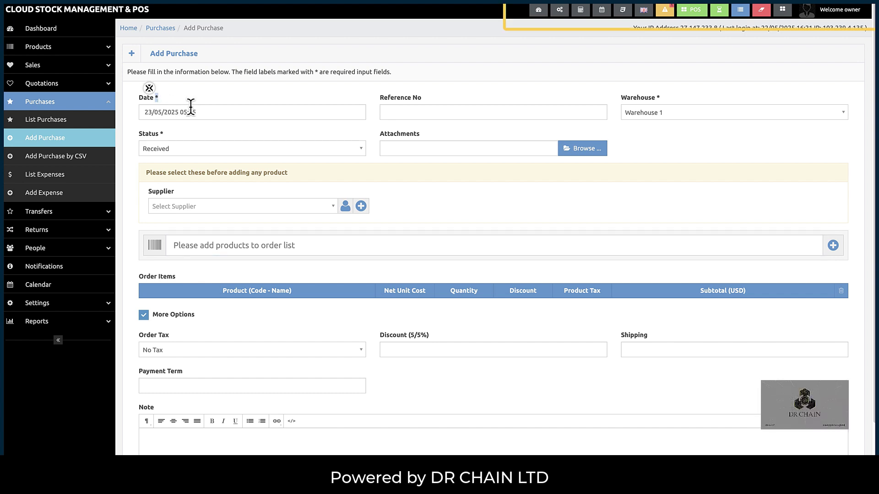
left_click(163, 112)
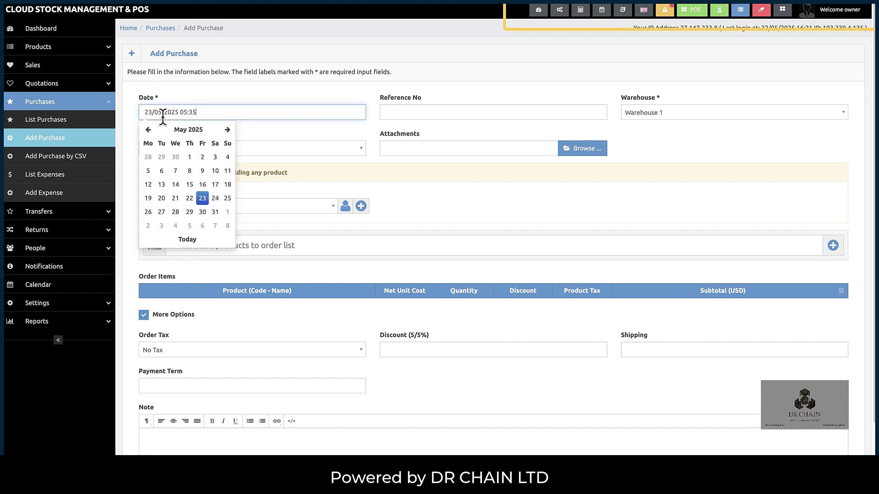
left_click(219, 93)
left_click(401, 111)
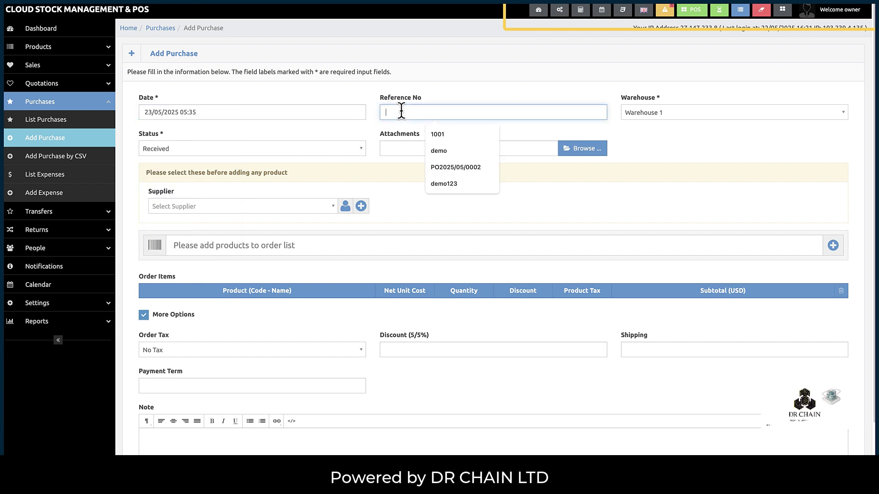
type("de")
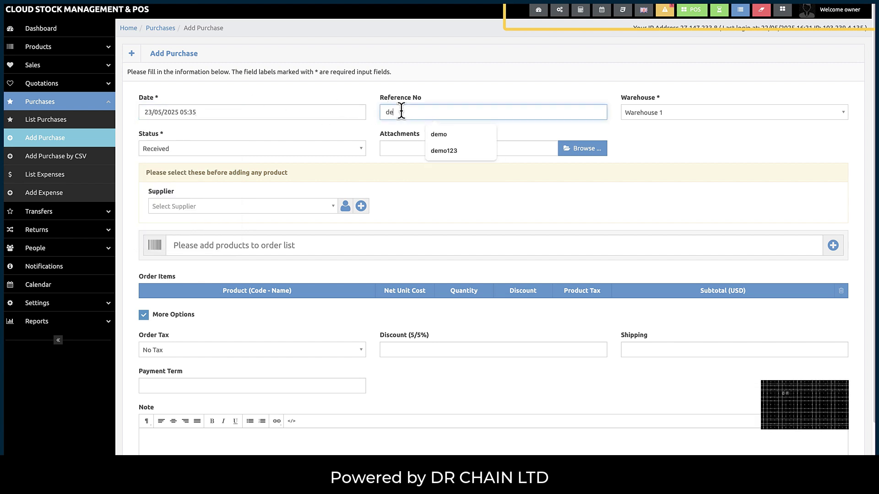
type("mo1244")
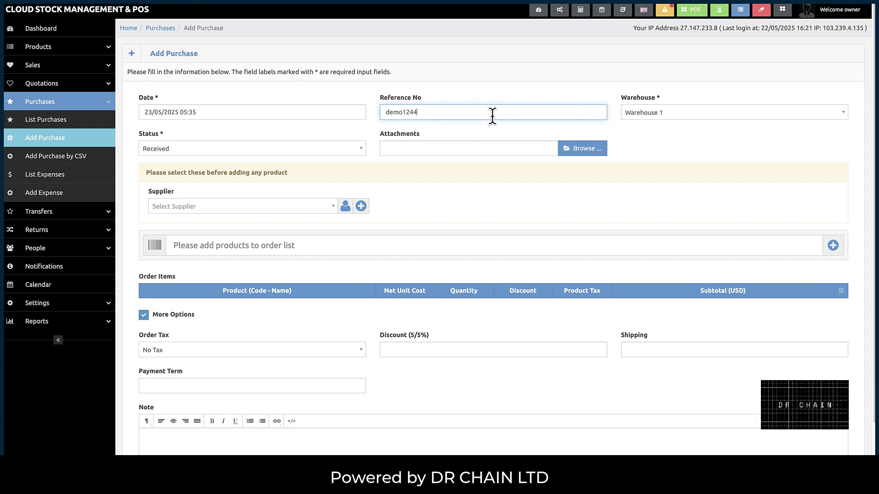
left_click_drag(492, 116, 370, 112)
key("BackSpace")
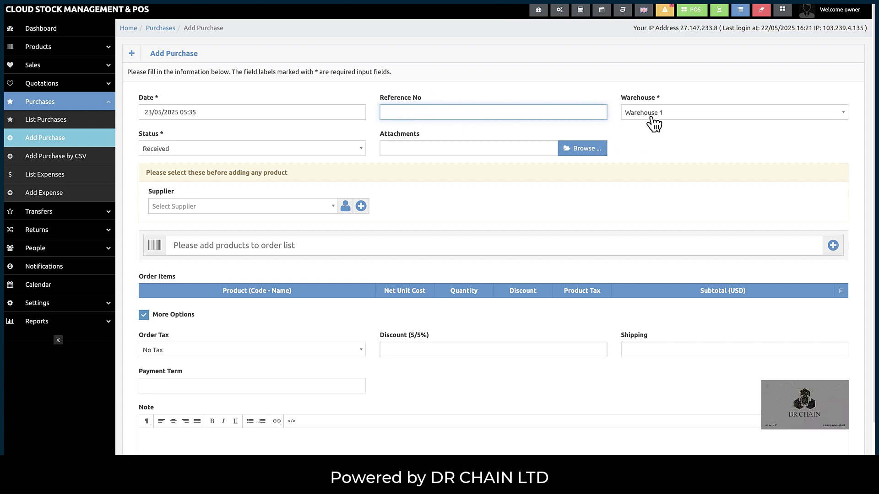
left_click(650, 117)
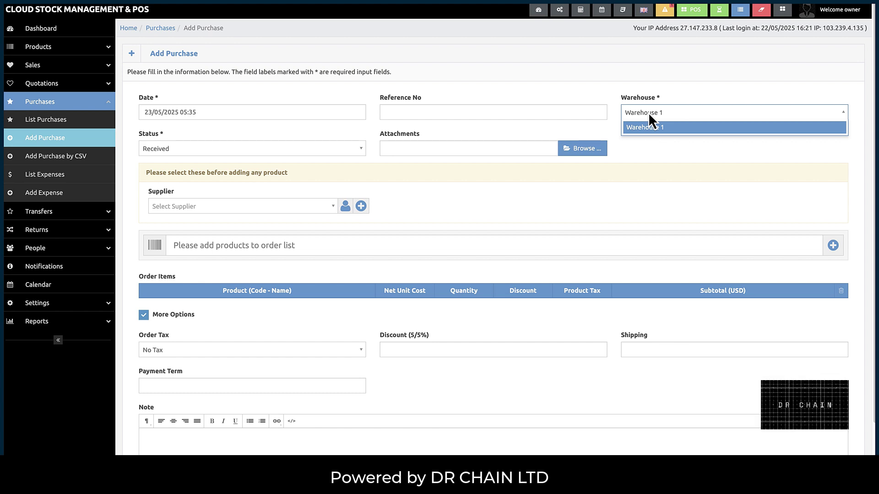
left_click(649, 114)
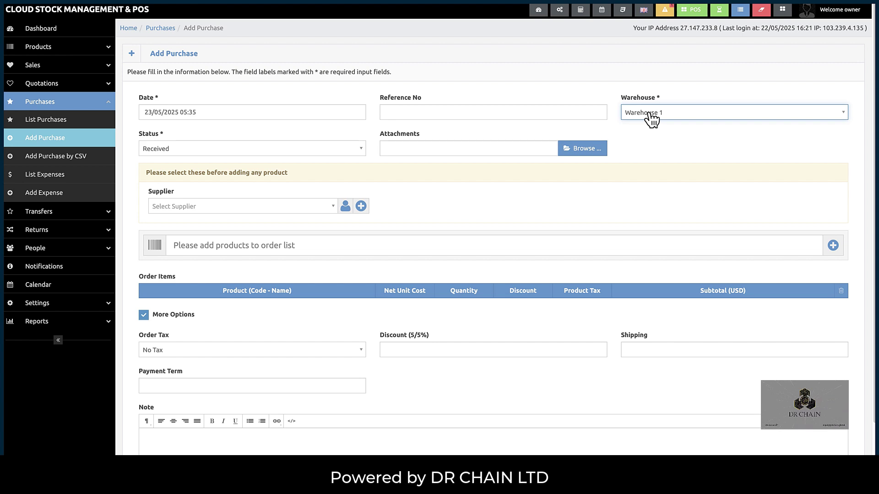
left_click(247, 151)
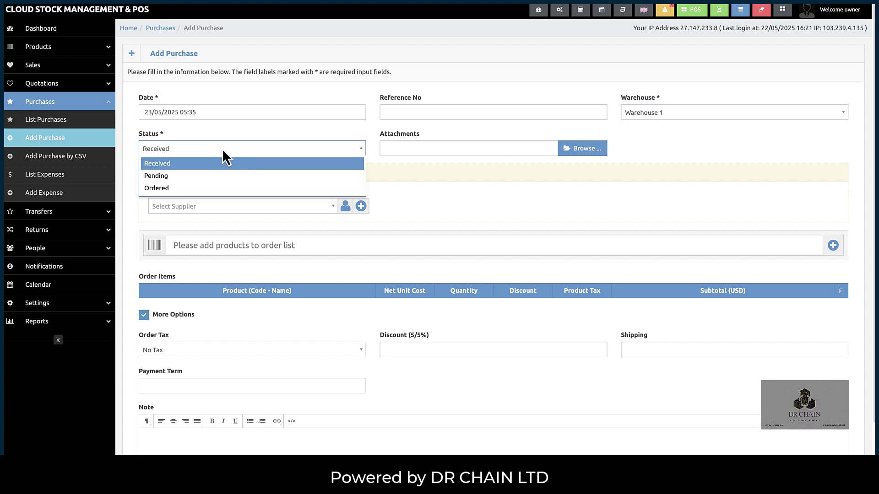
left_click(165, 188)
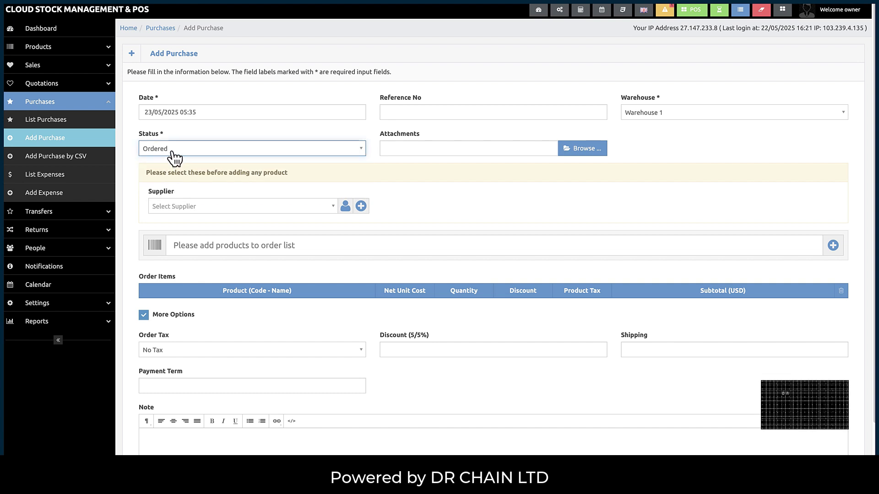
left_click(168, 155)
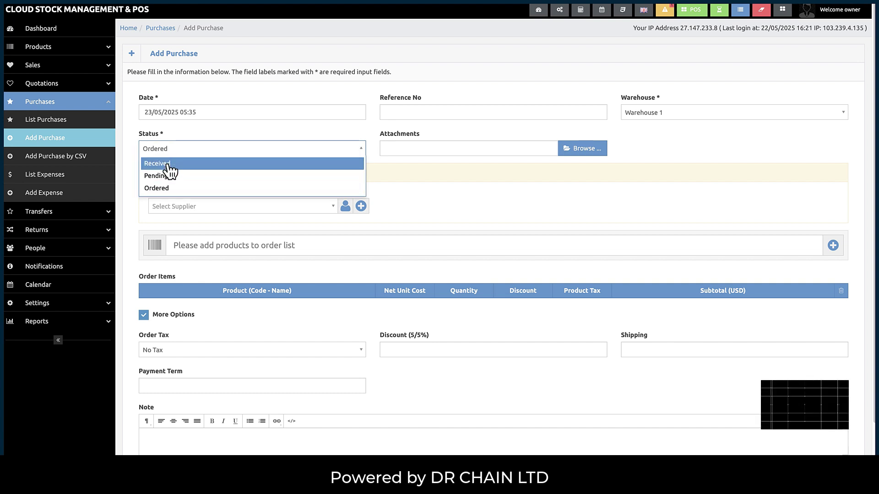
left_click(167, 165)
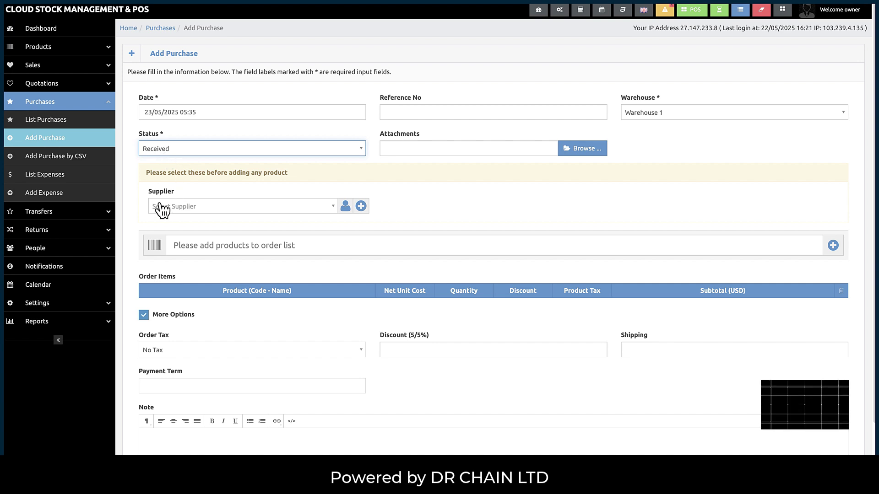
left_click(175, 206)
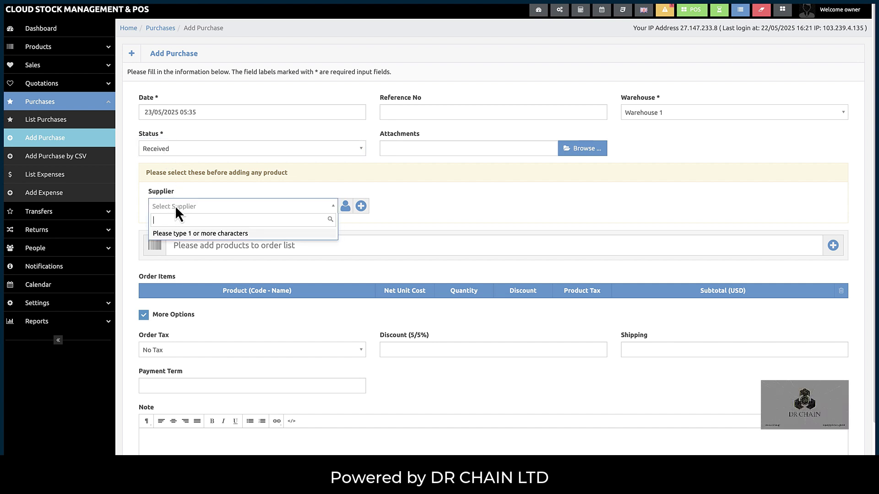
- Choose demo (demo) as supplier, then begin a 'test' new supplier and abandon it
type("demo")
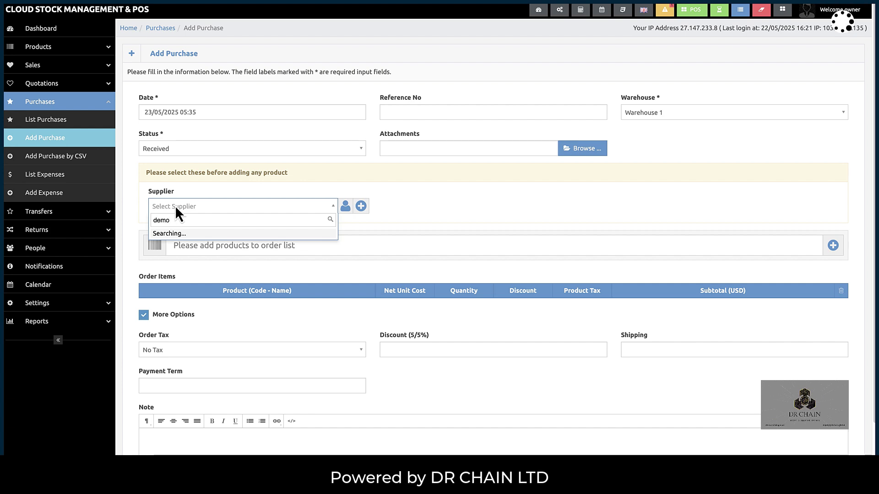
left_click(171, 247)
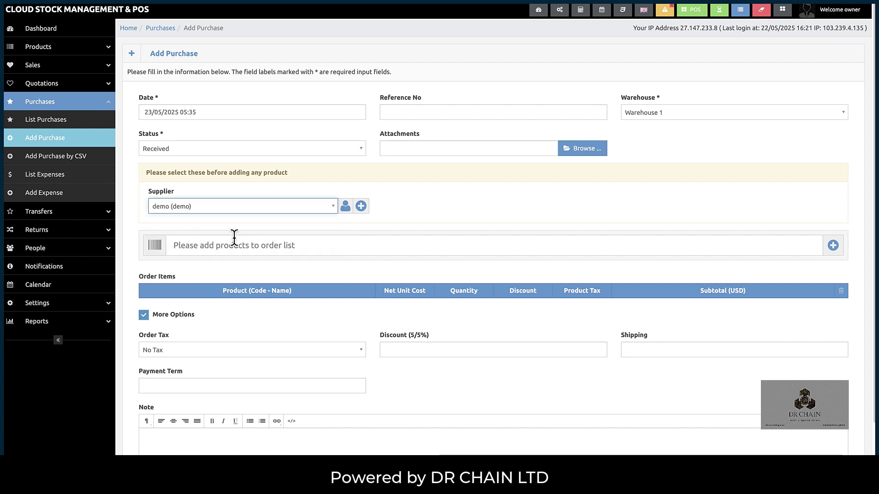
left_click(362, 207)
left_click(283, 79)
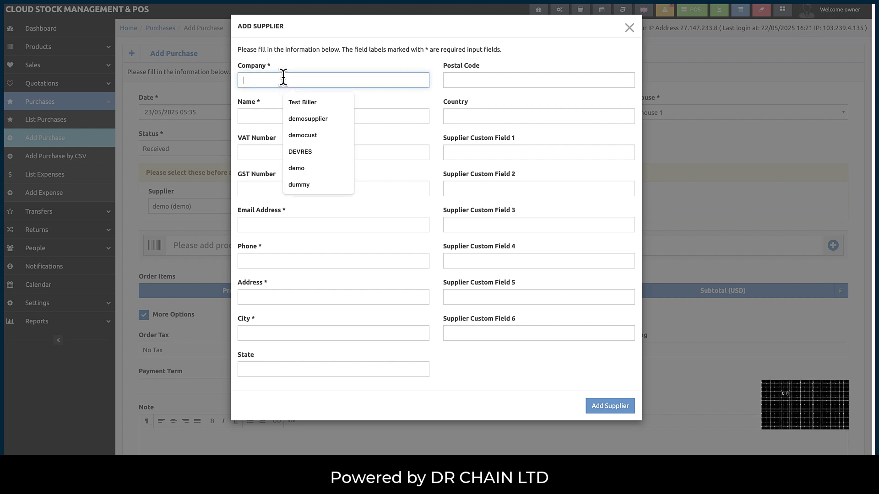
type("test")
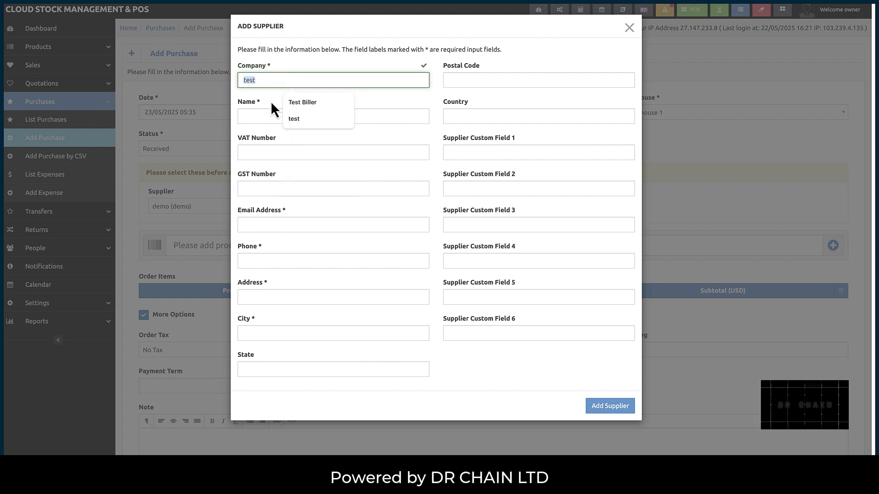
left_click(265, 118)
type("test")
left_click(261, 191)
left_click(271, 224)
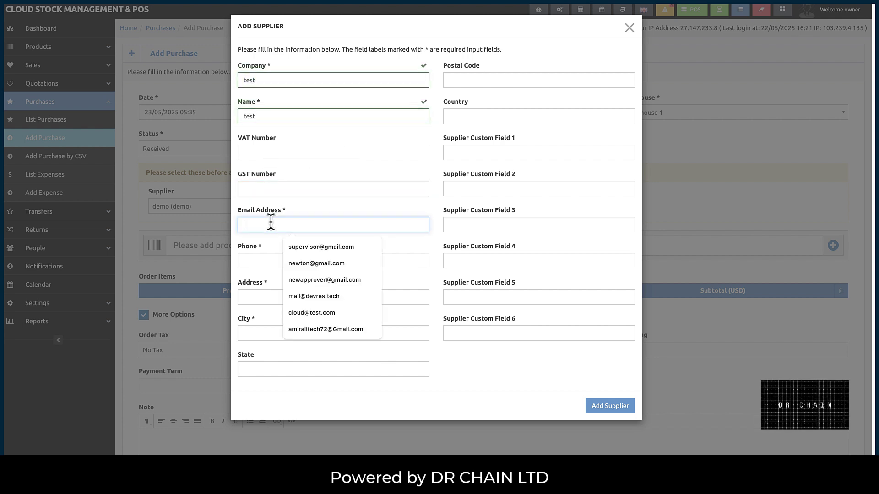
type("test")
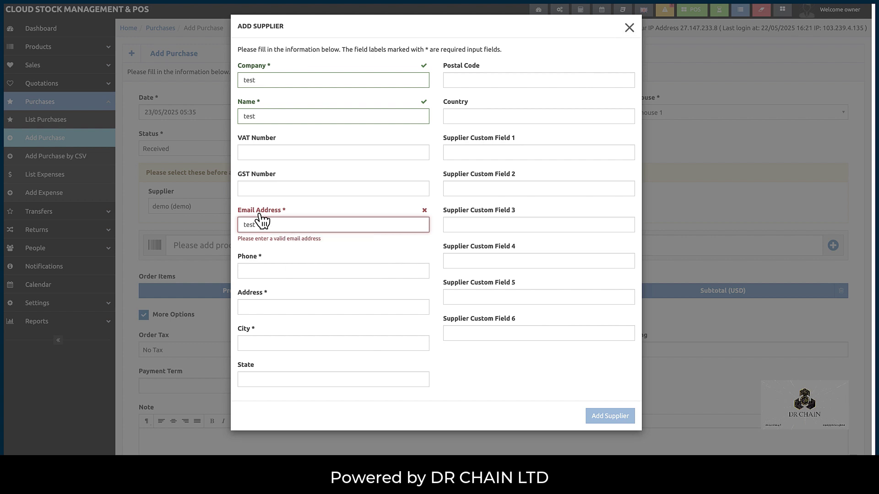
key("Escape")
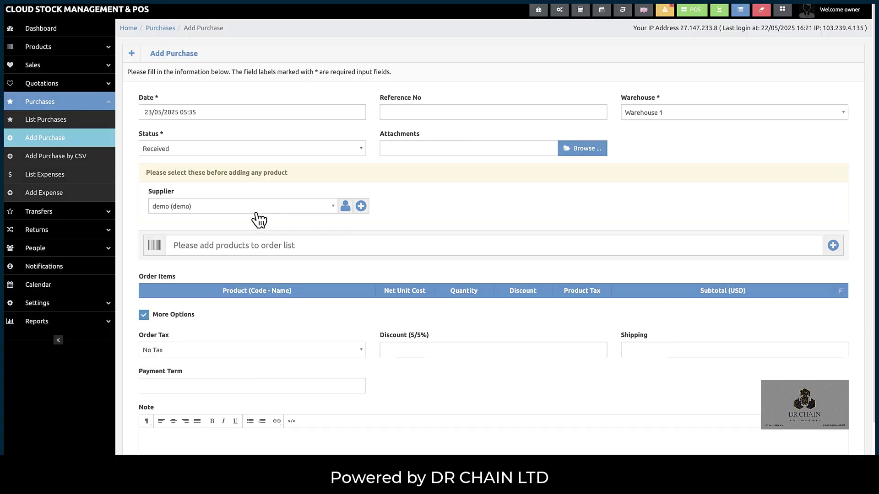
- Recheck the supplier list and keep demo (demo) as the supplier
left_click(252, 209)
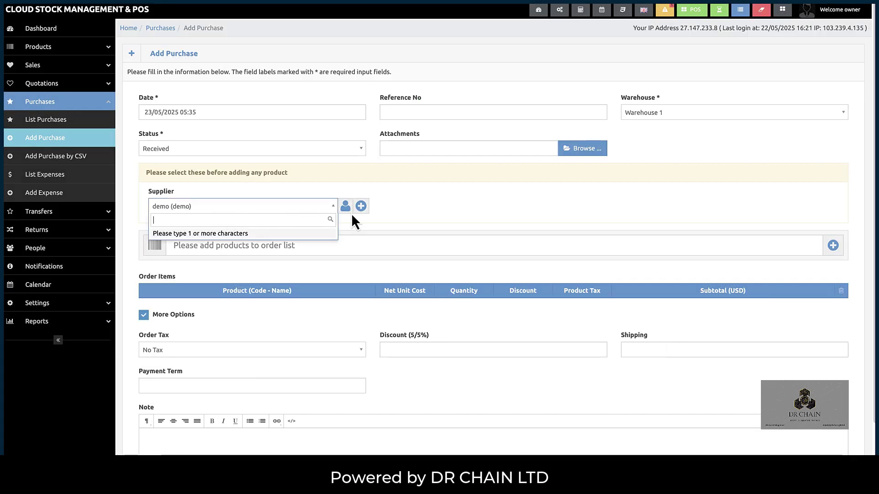
left_click(409, 211)
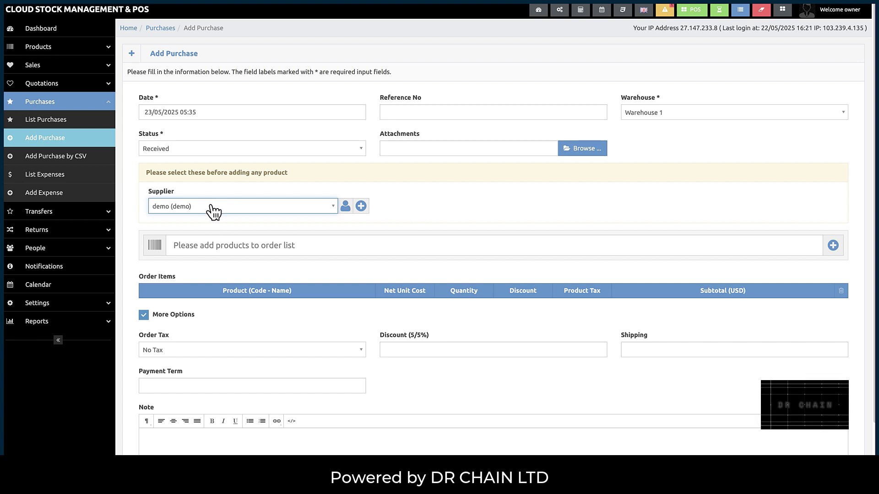
left_click(189, 206)
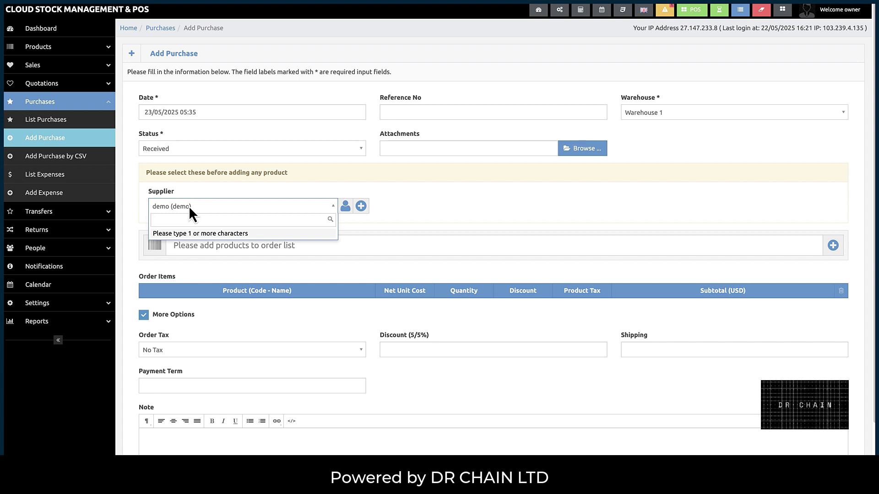
left_click(188, 206)
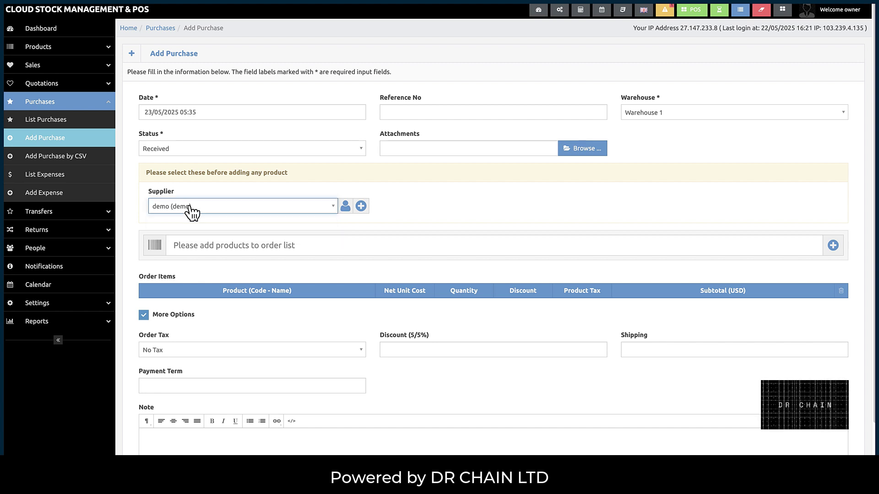
- Search for and add Shirt and Tee Shirt to the order items
left_click(185, 245)
type("shi")
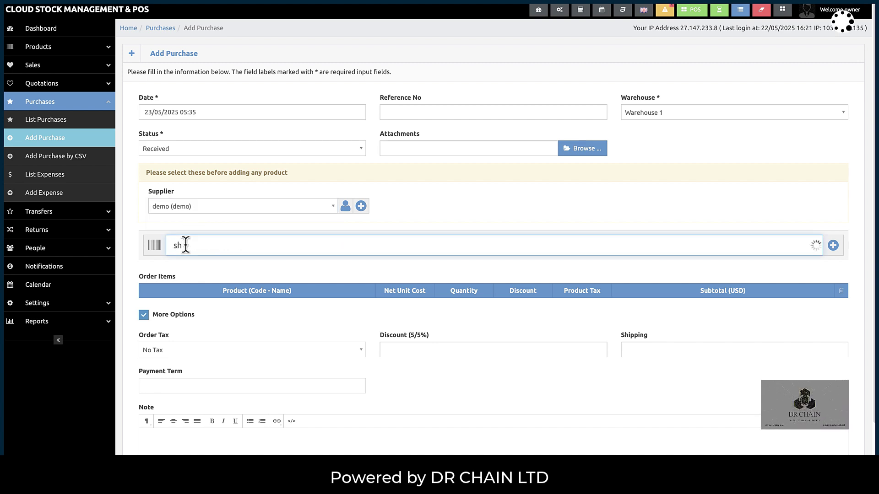
type("r")
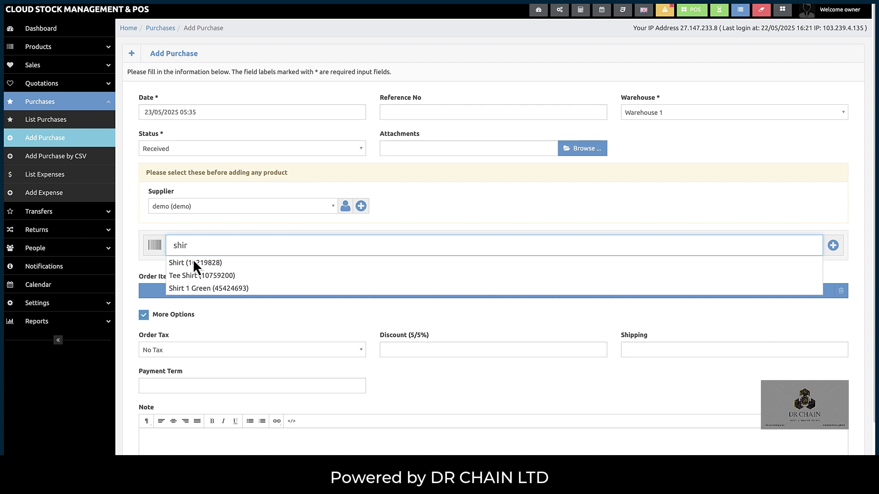
left_click(194, 261)
type("tee")
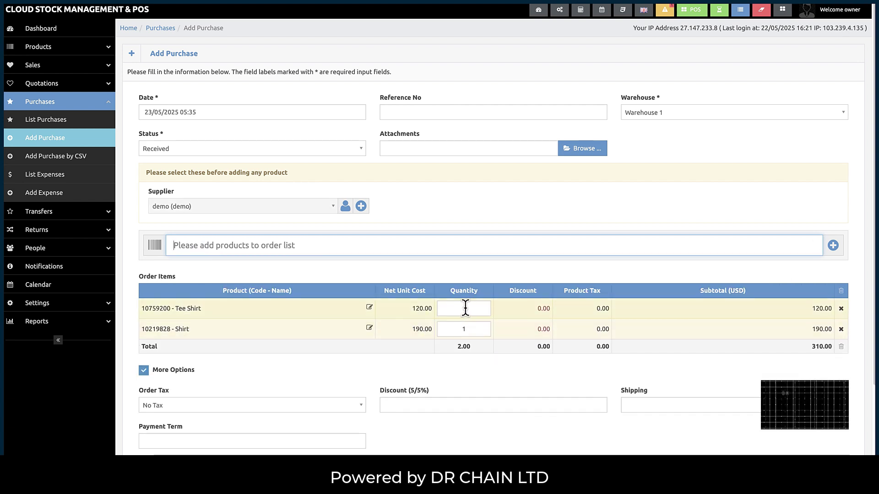
- Set order quantities to 100 Tee Shirts and 50 Shirts
left_click(465, 308)
type("1")
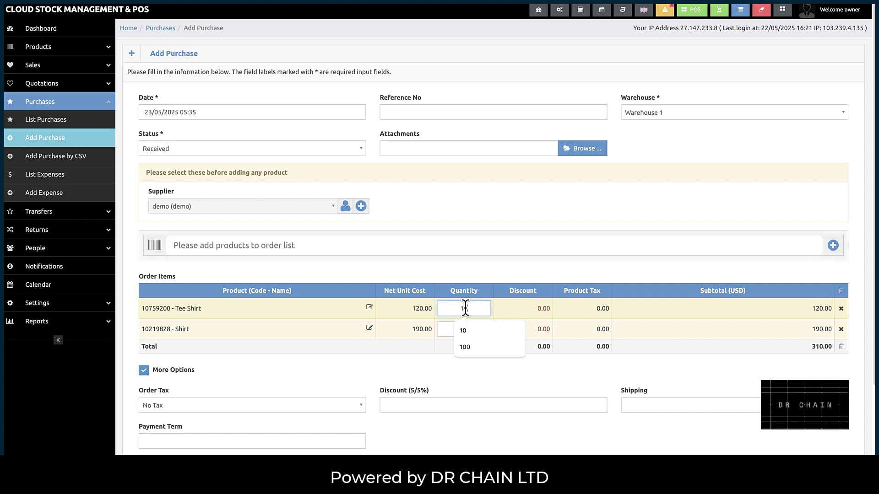
type("00")
left_click(470, 328)
type("5")
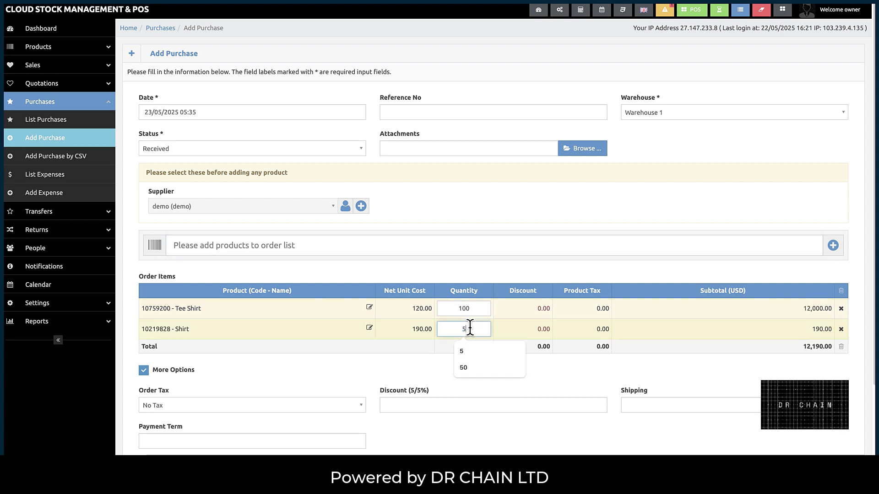
type("0")
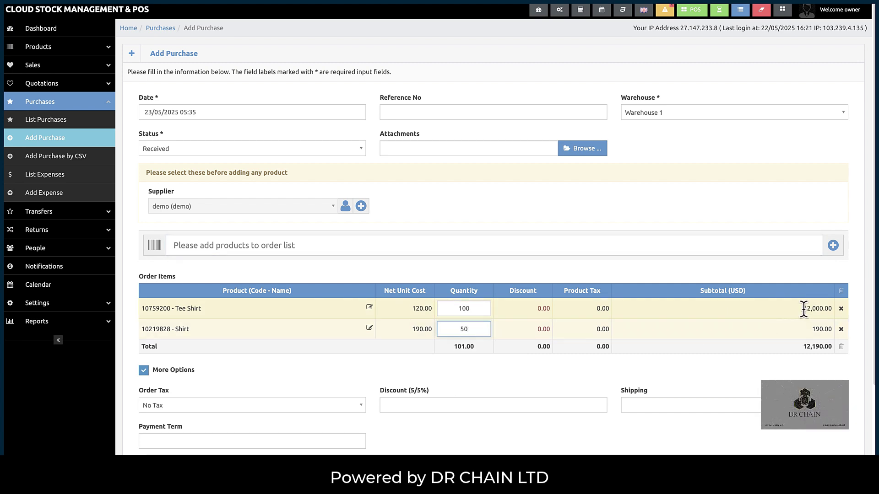
left_click_drag(803, 309, 834, 306)
- Apply a 5% discount to the whole order and submit the purchase
left_click(425, 405)
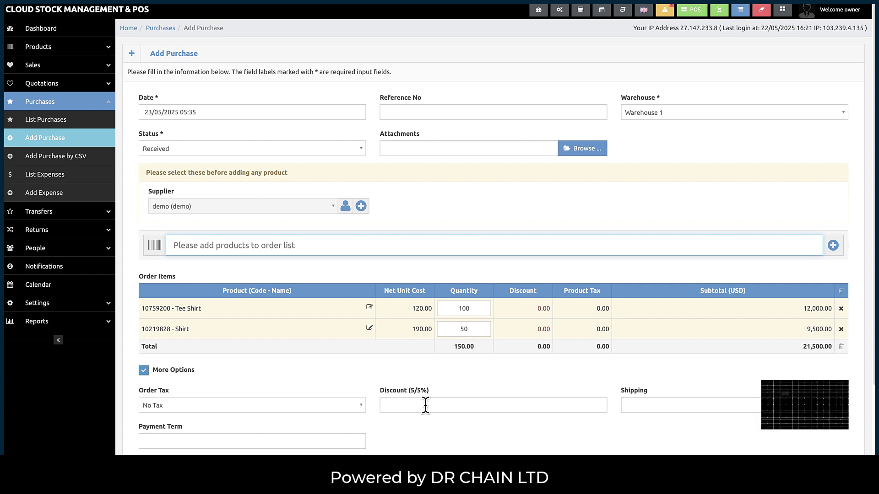
left_click(426, 405)
type("5")
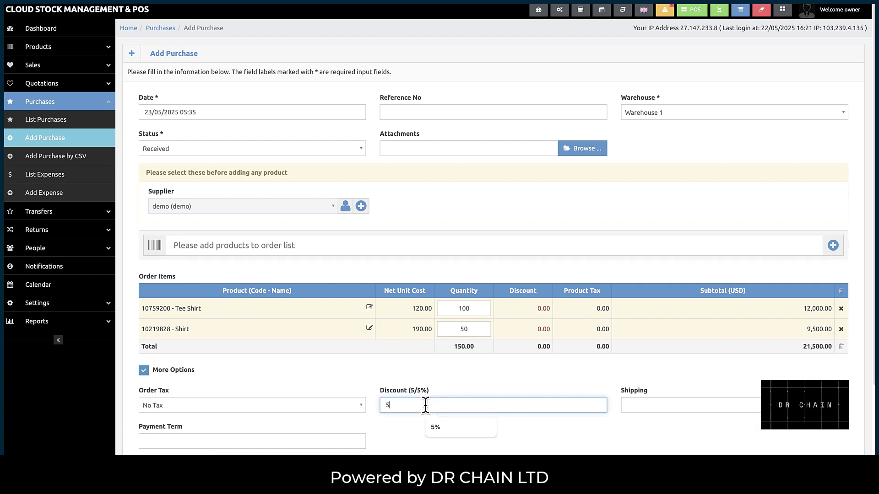
left_click(449, 428)
scroll(382, 391, "down", 3)
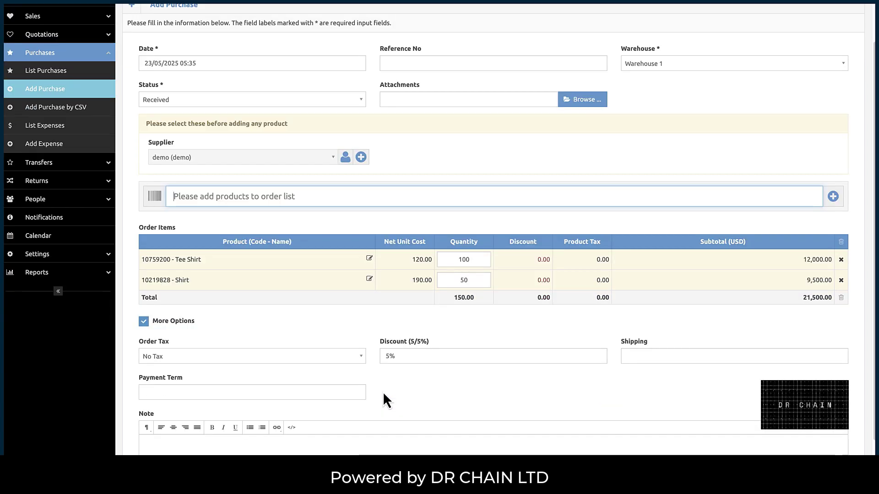
scroll(361, 387, "down", 1)
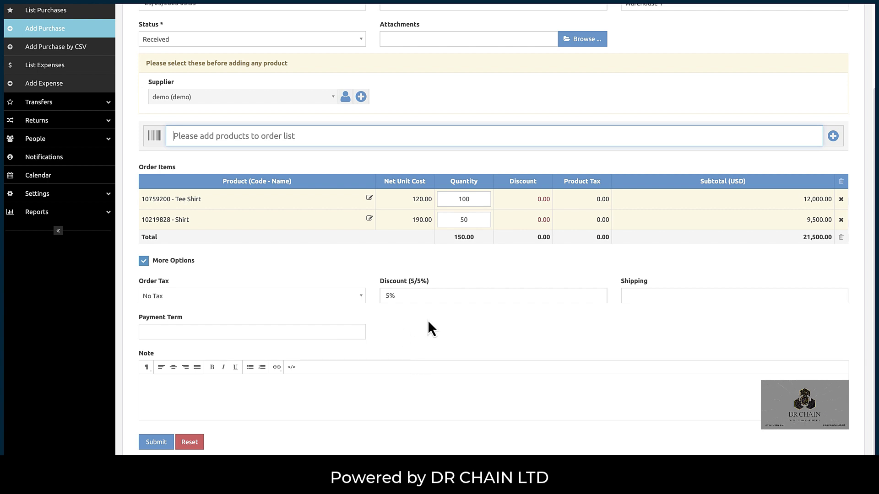
left_click(164, 443)
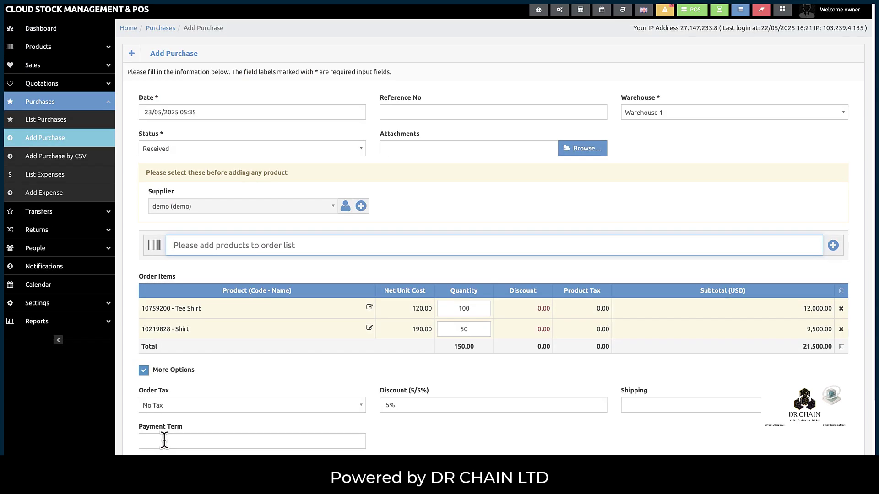
- Change the purchase status to Ordered and submit it again
left_click(165, 148)
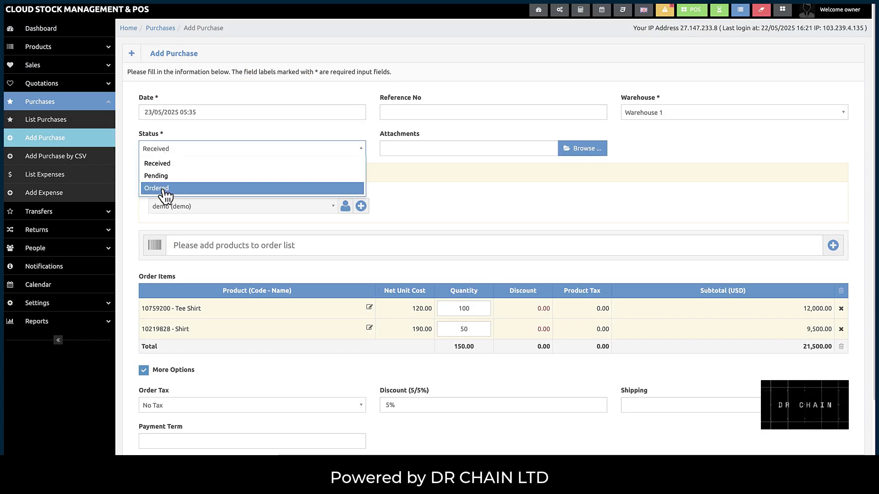
left_click(162, 189)
scroll(167, 193, "down", 3)
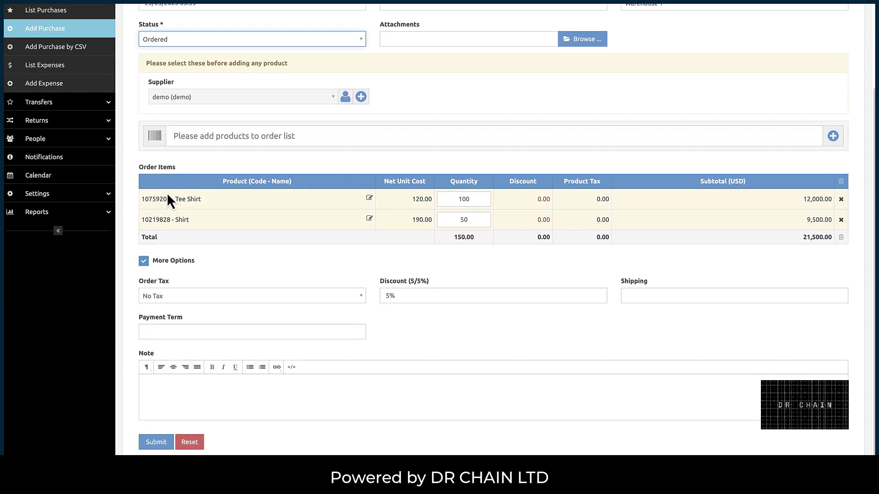
left_click(157, 443)
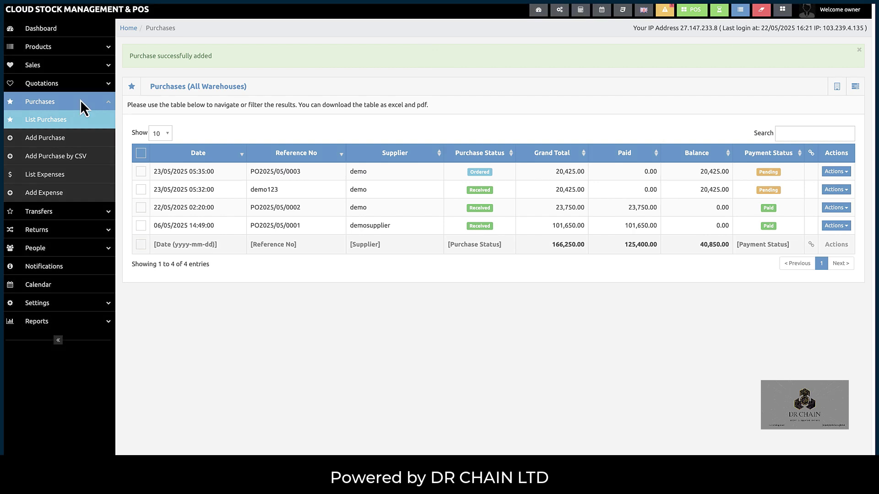
left_click(55, 48)
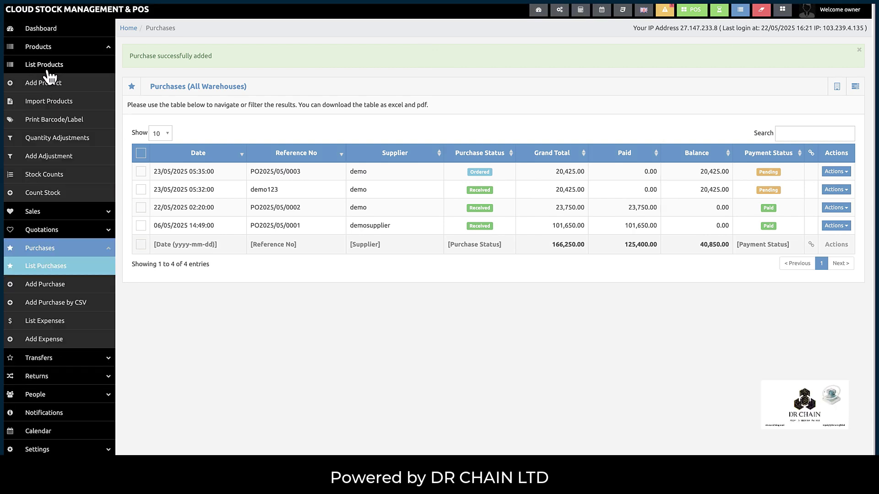
left_click(46, 70)
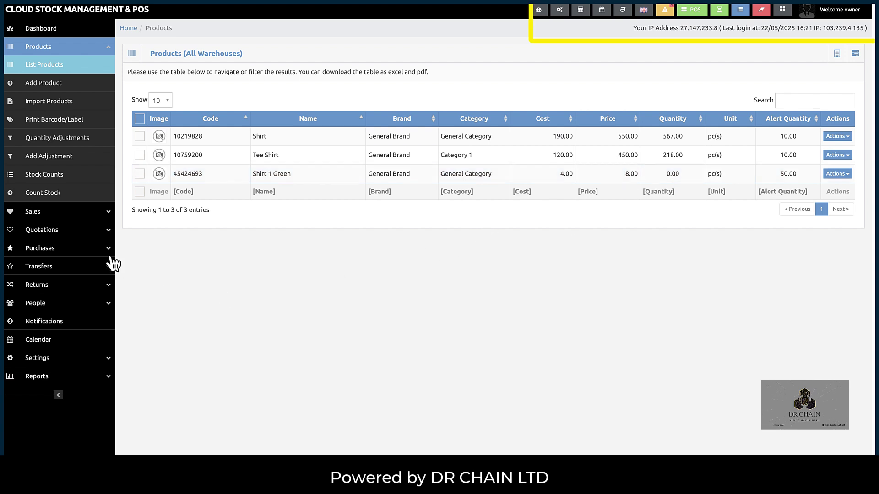
left_click(51, 250)
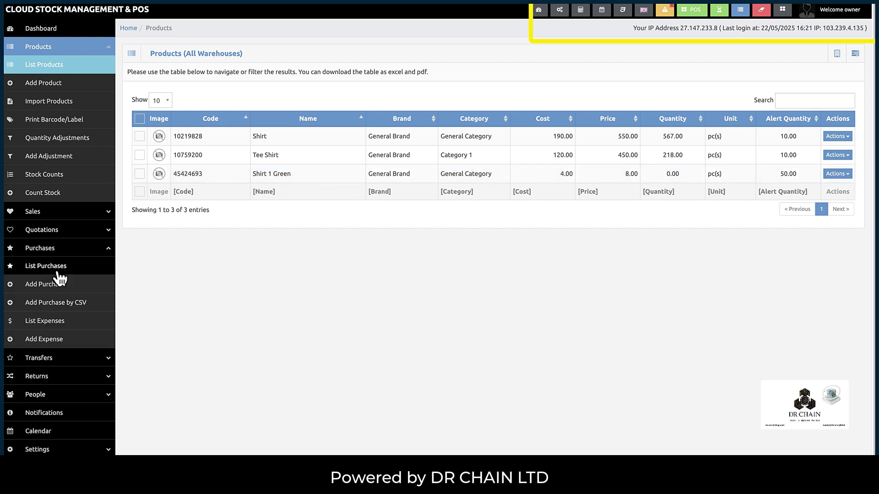
left_click(57, 271)
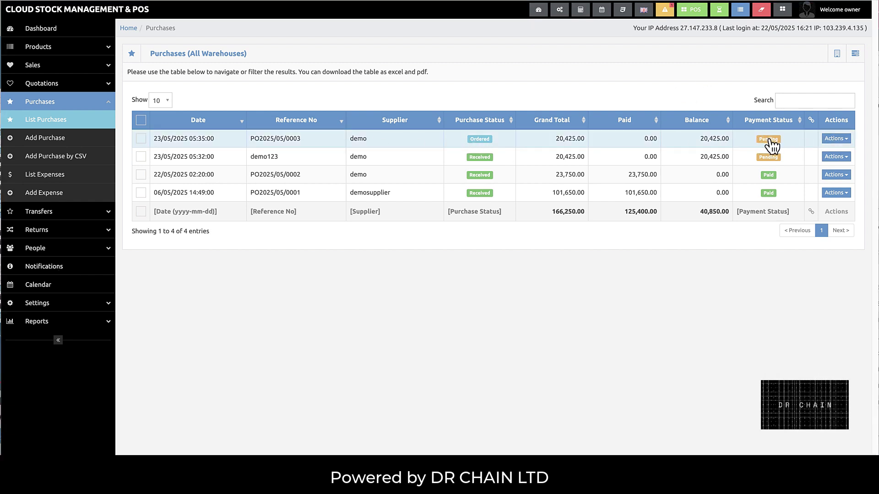
- Open PO2025/05/0003's purchase details and view its still-empty payments list
left_click(844, 139)
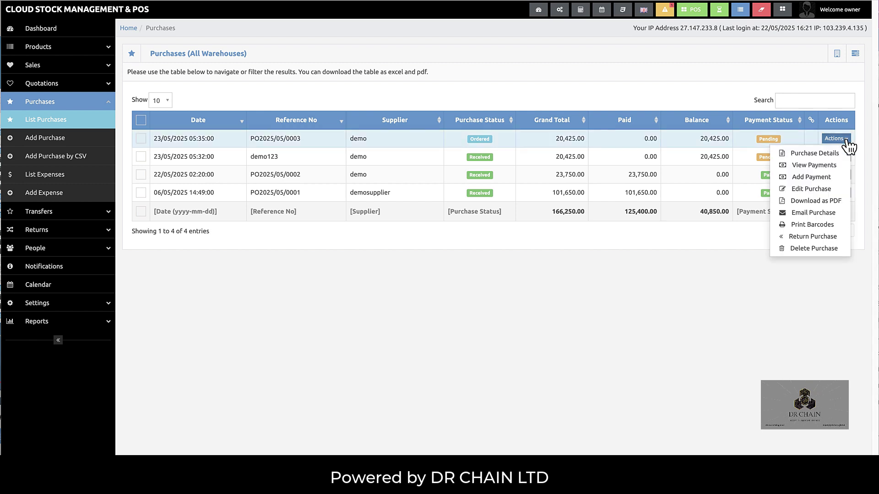
left_click(834, 153)
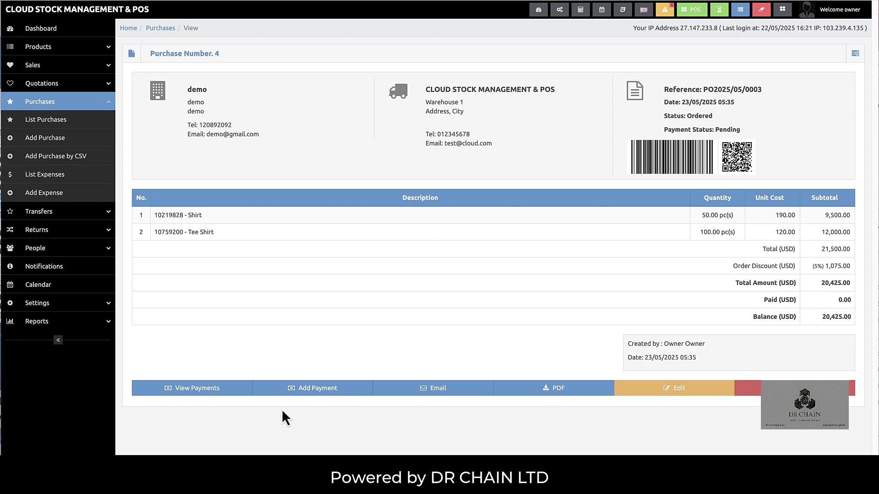
left_click(207, 389)
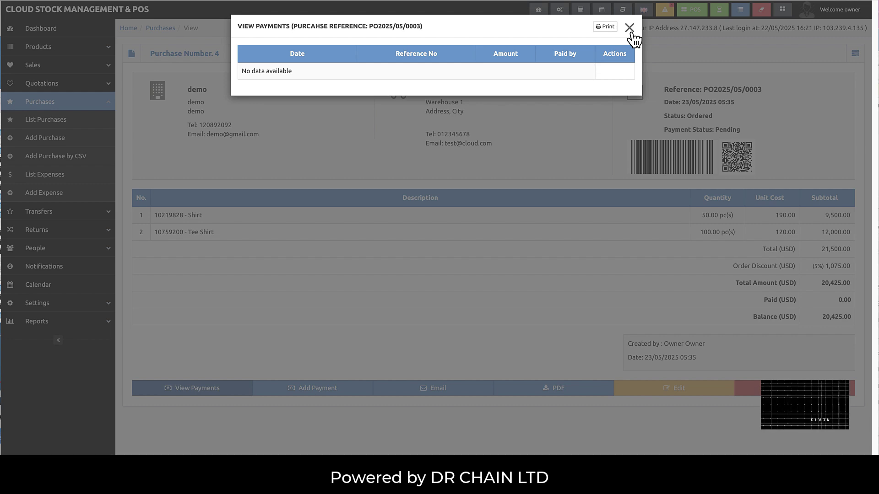
- Record a 5000 cash payment against PO2025/05/0003, replacing the prefilled 20425.00 amount
left_click(303, 337)
left_click(313, 388)
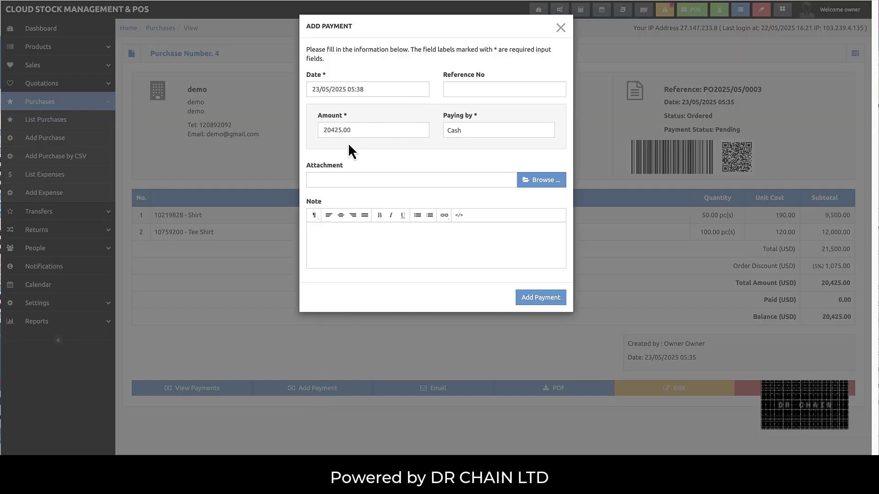
double_click(317, 132)
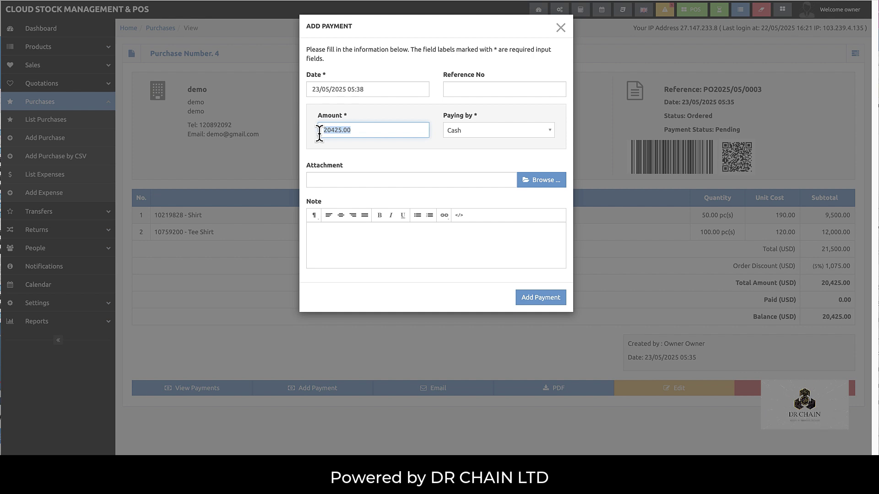
left_click(350, 144)
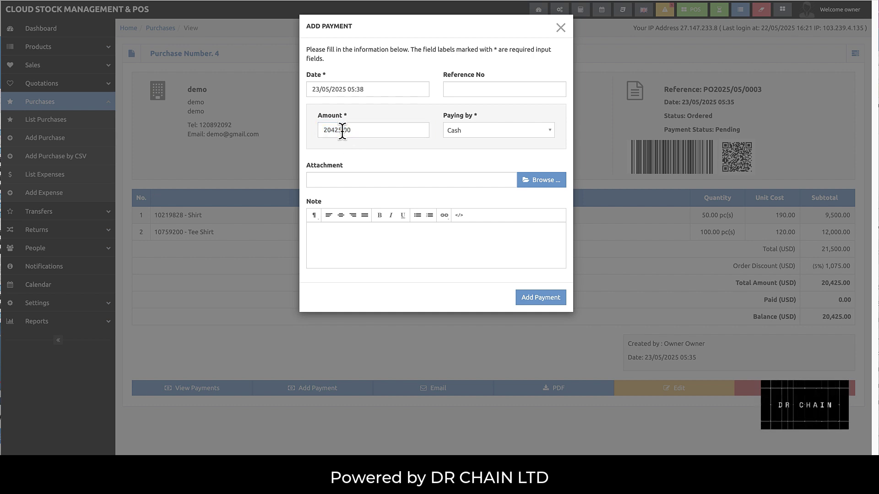
left_click(343, 130)
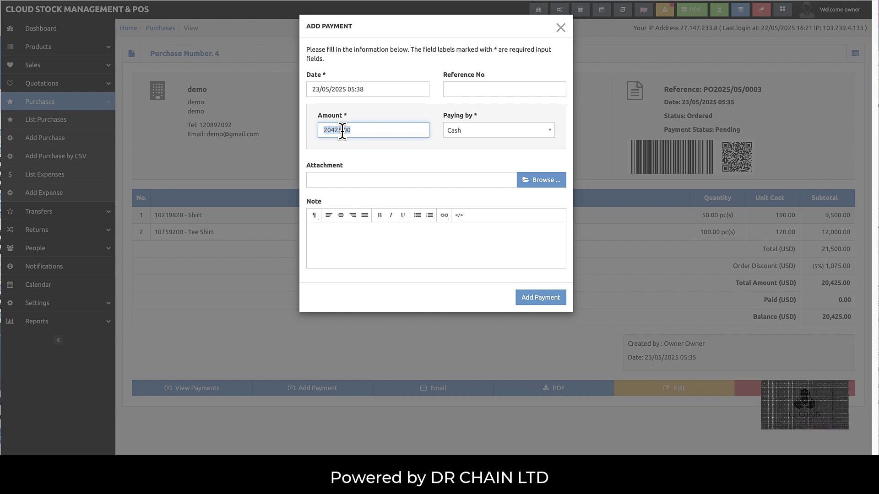
type("5000")
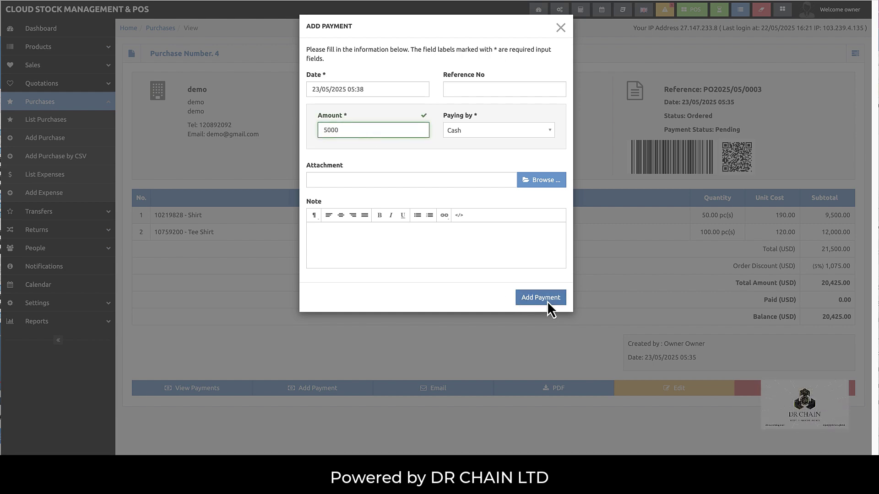
key("Return")
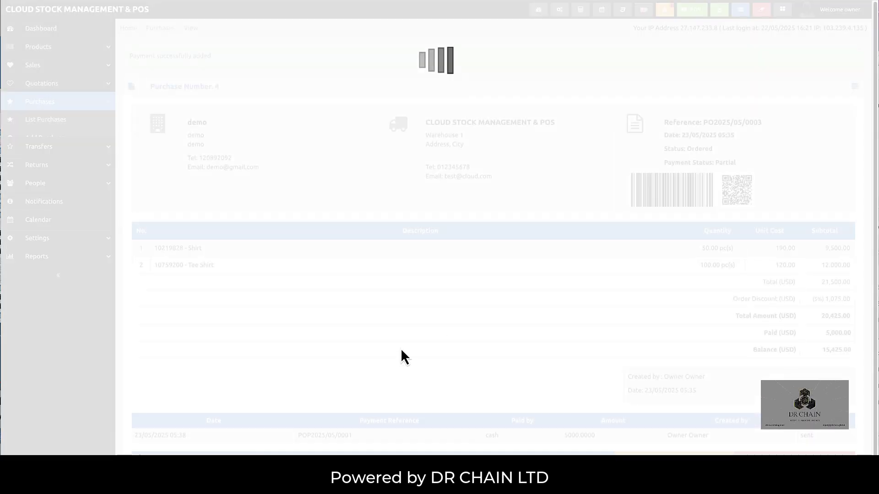
scroll(409, 315, "down", 1)
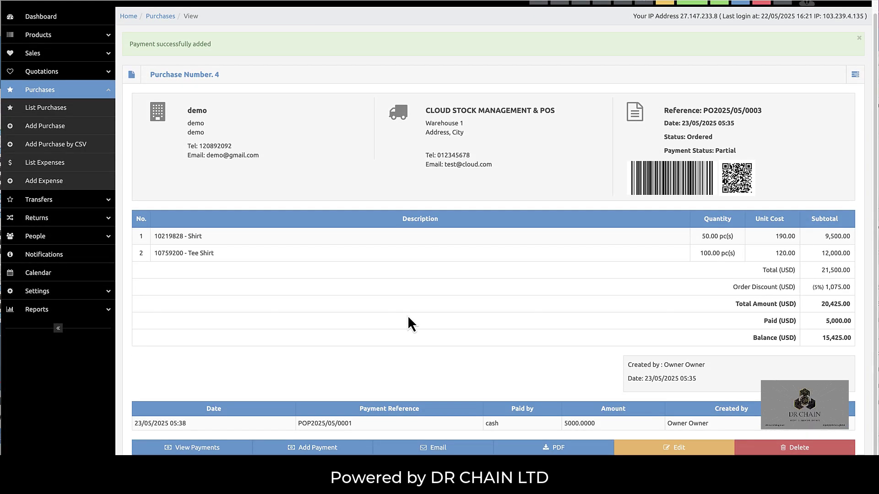
- Check the recorded payments, then pay the remaining 15425.00 balance in cash
left_click(224, 449)
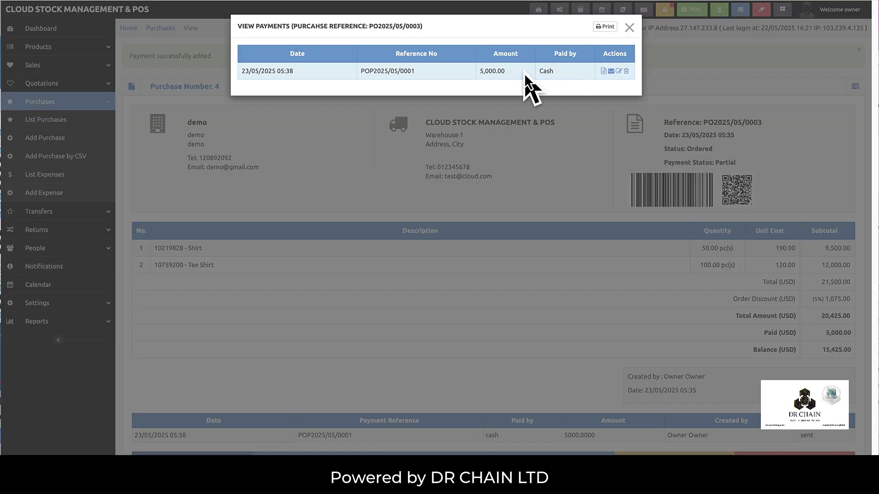
left_click(630, 30)
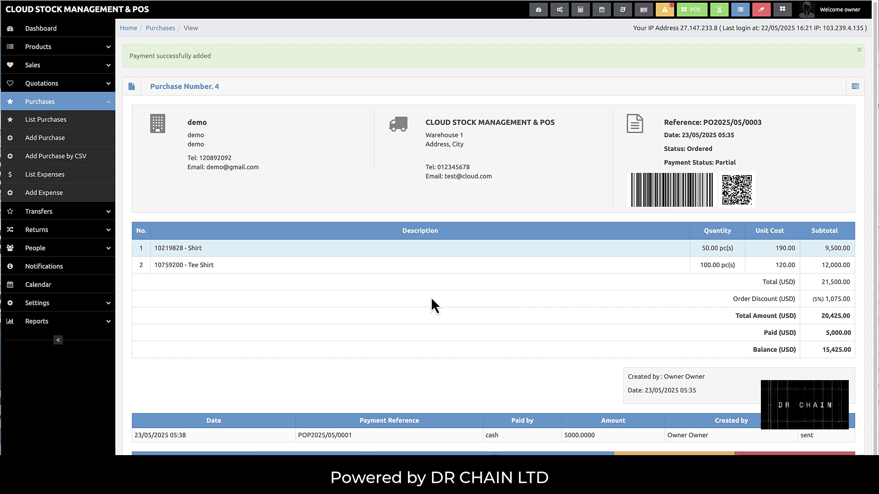
scroll(431, 299, "down", 1)
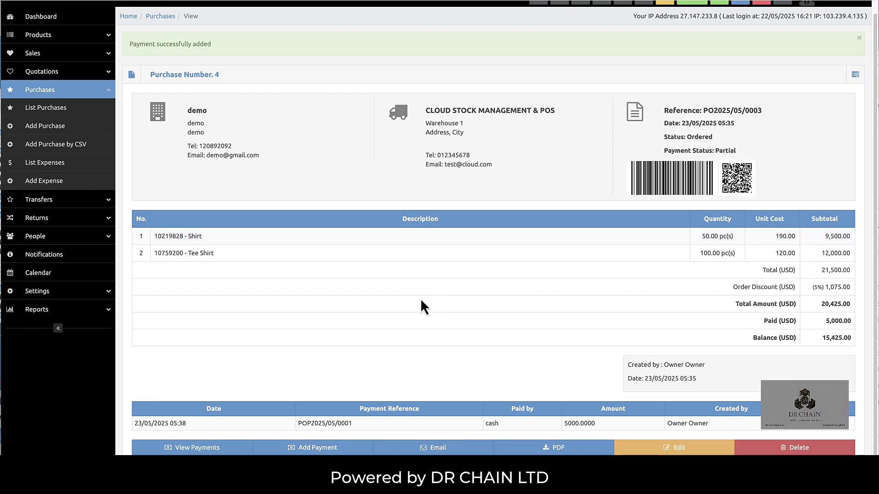
left_click(311, 448)
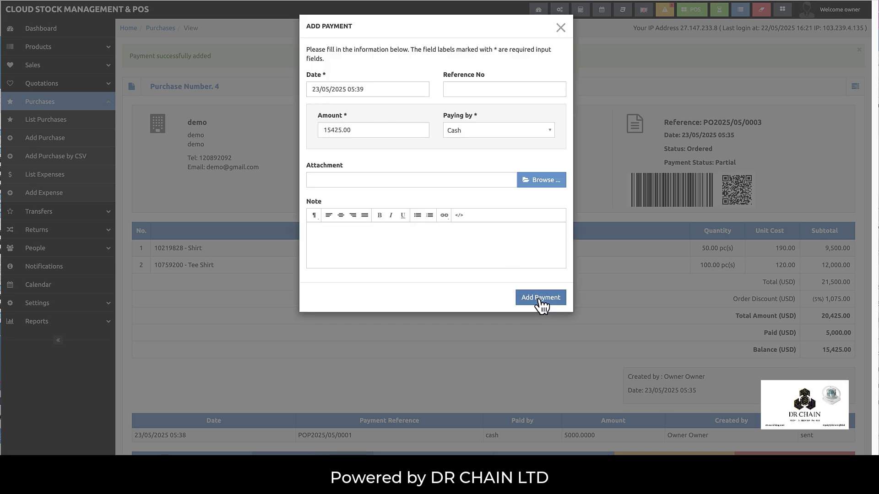
left_click(540, 300)
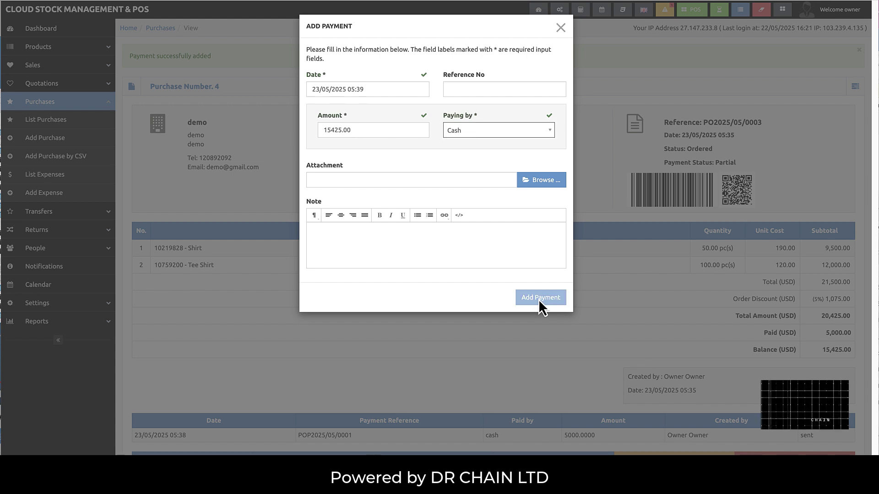
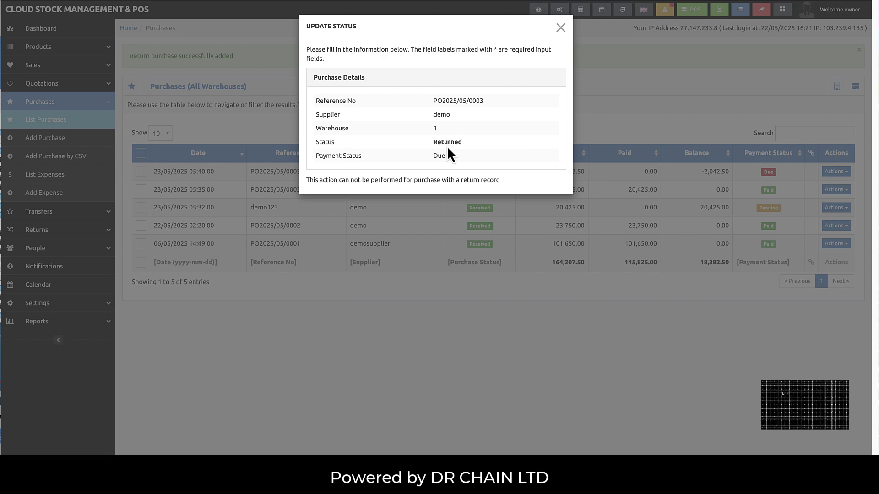
- Dismiss the Update Status notice and close the returned purchase's Actions menu without choosing anything
left_click(564, 31)
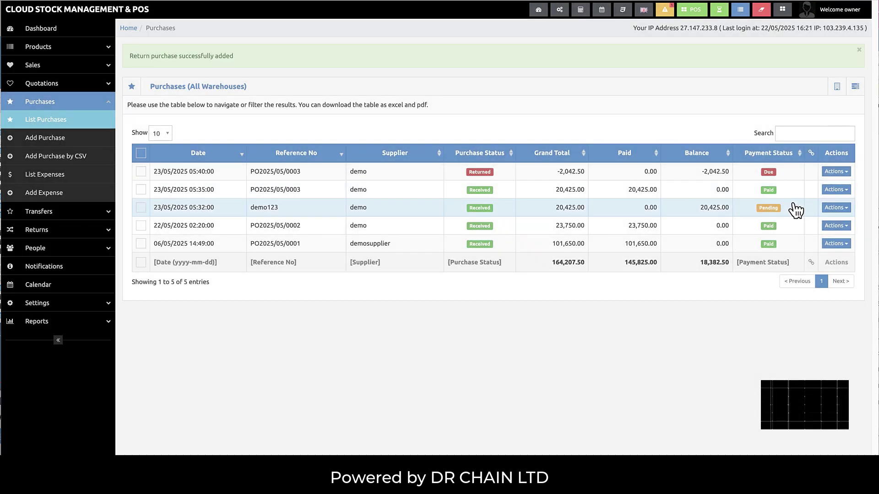
left_click(842, 172)
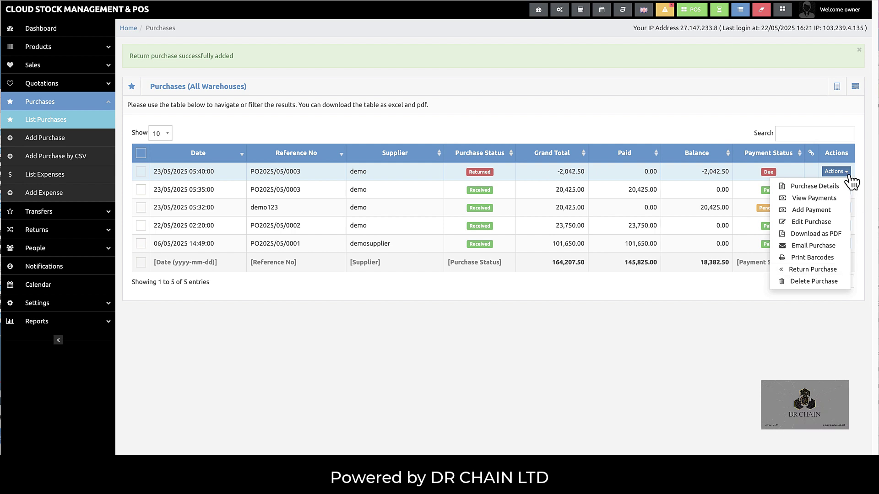
left_click(427, 190)
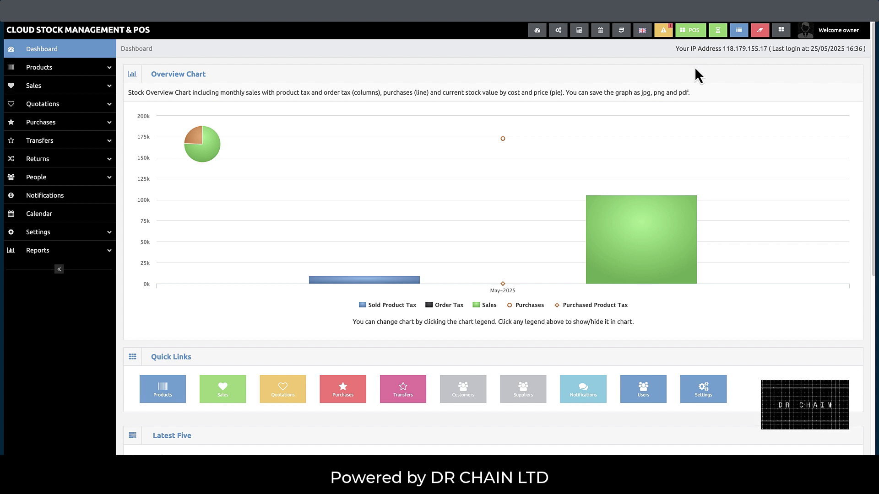
- Open the POS sales screen from the green toolbar button
left_click(692, 37)
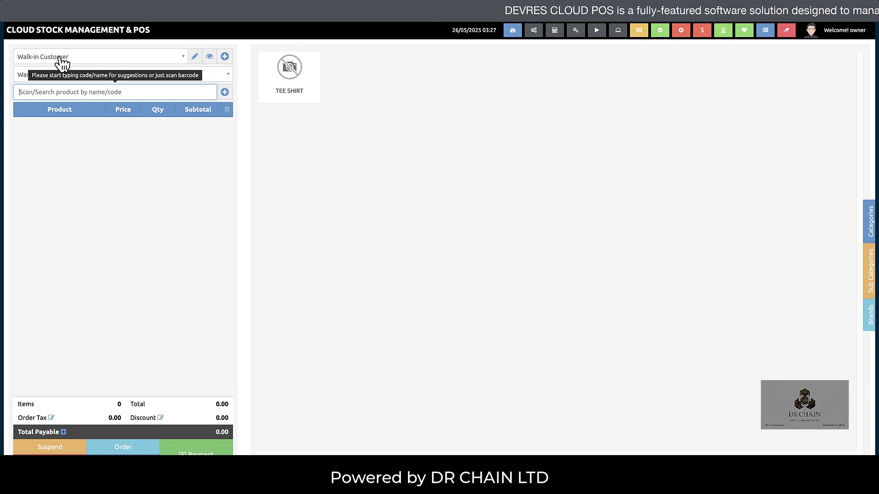
- Search the customer list for 'de' and select democust
left_click(88, 63)
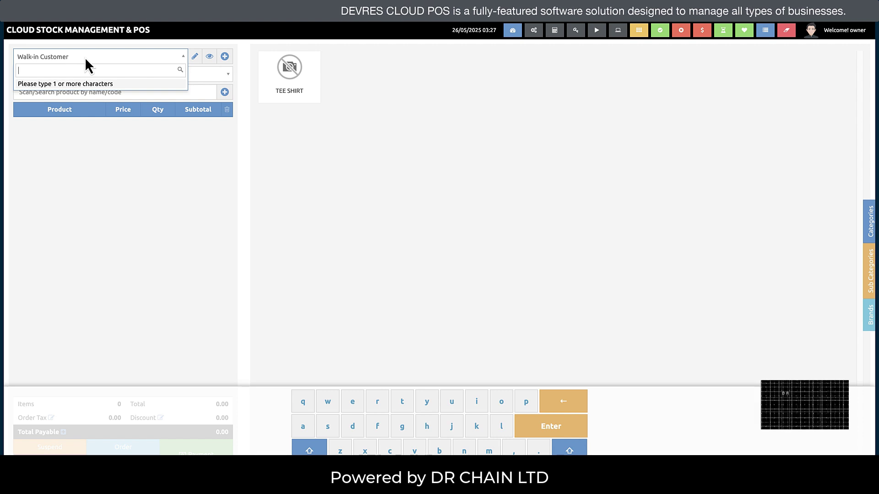
type("de")
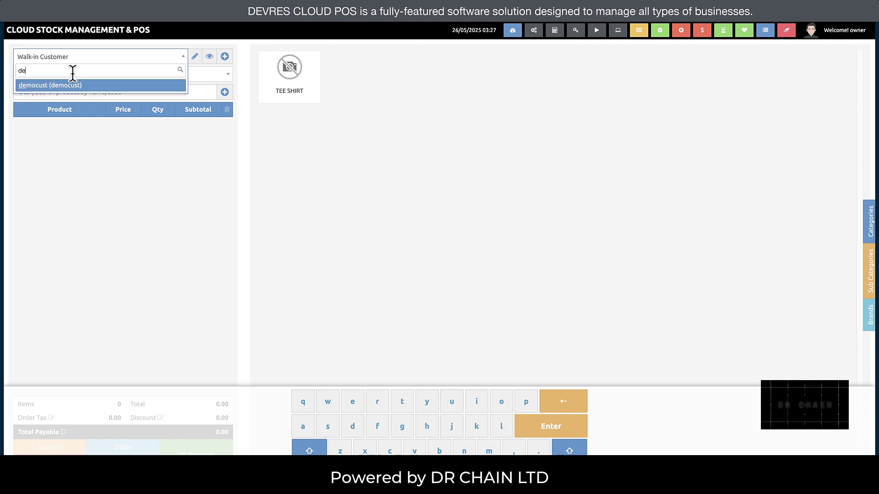
left_click(73, 87)
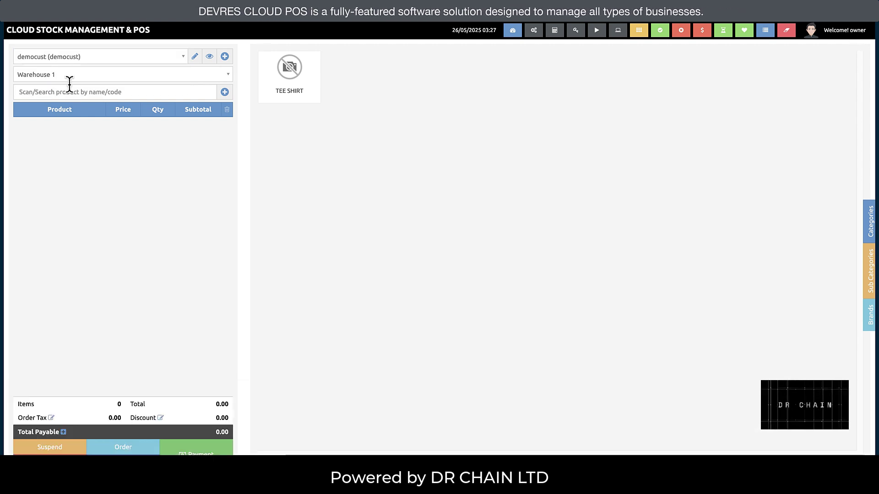
- Open the Add Customer form, close it unsaved, and keep democust selected
left_click(225, 58)
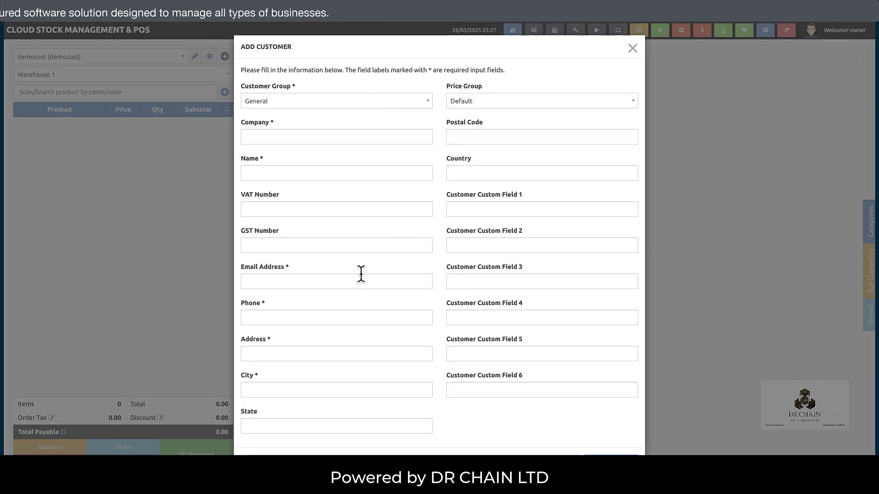
left_click(632, 50)
left_click(70, 59)
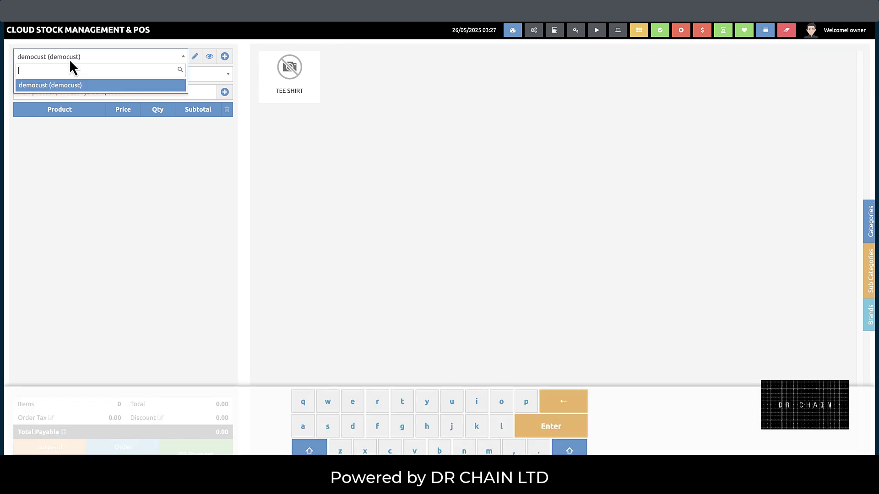
left_click(325, 188)
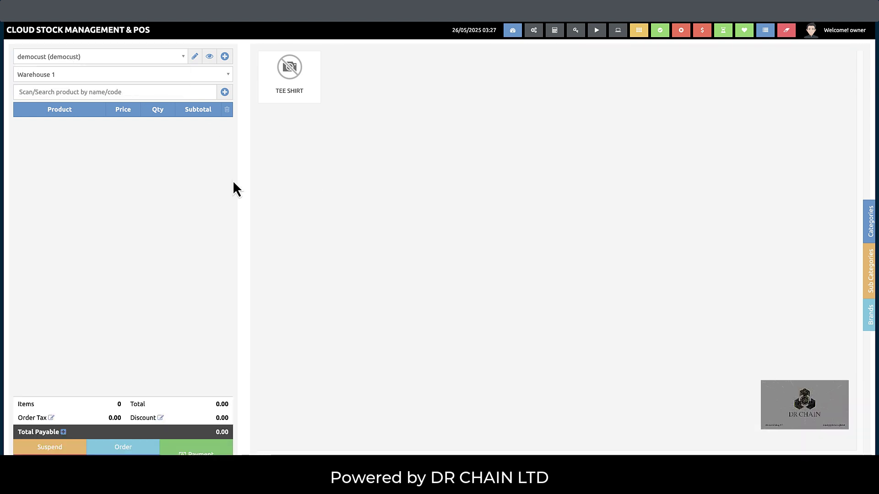
left_click(60, 79)
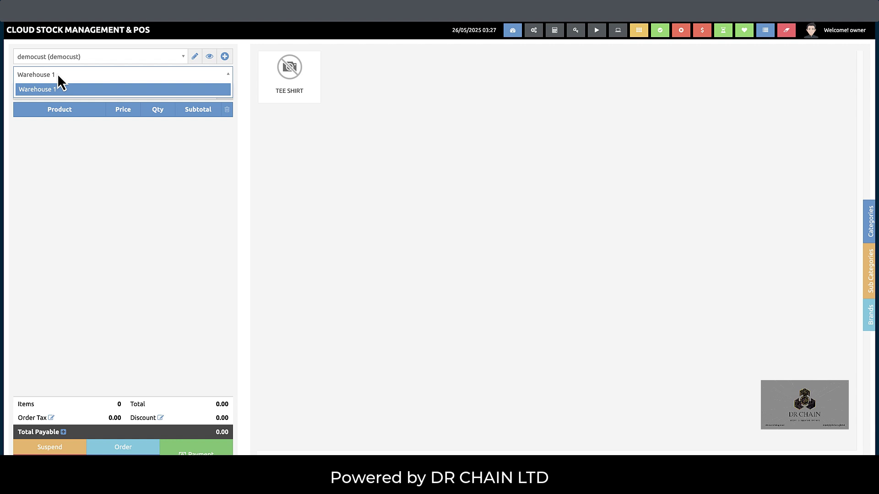
left_click(58, 75)
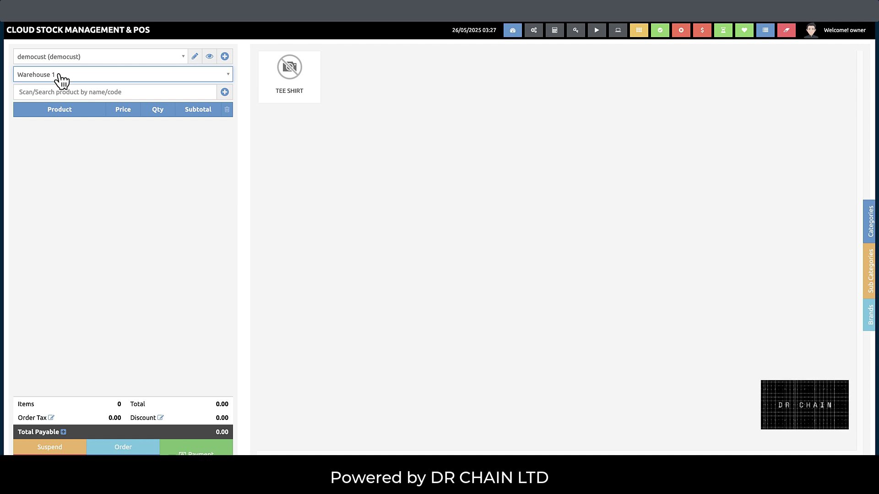
left_click(58, 74)
left_click(58, 74)
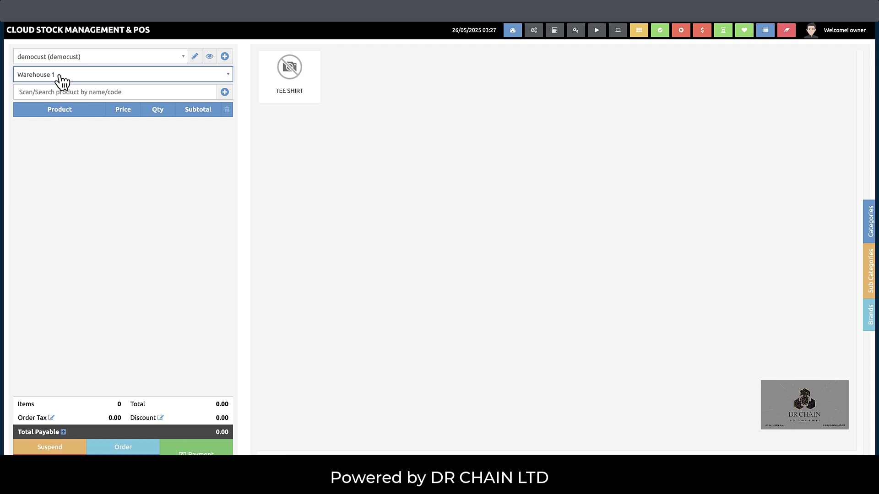
left_click(59, 91)
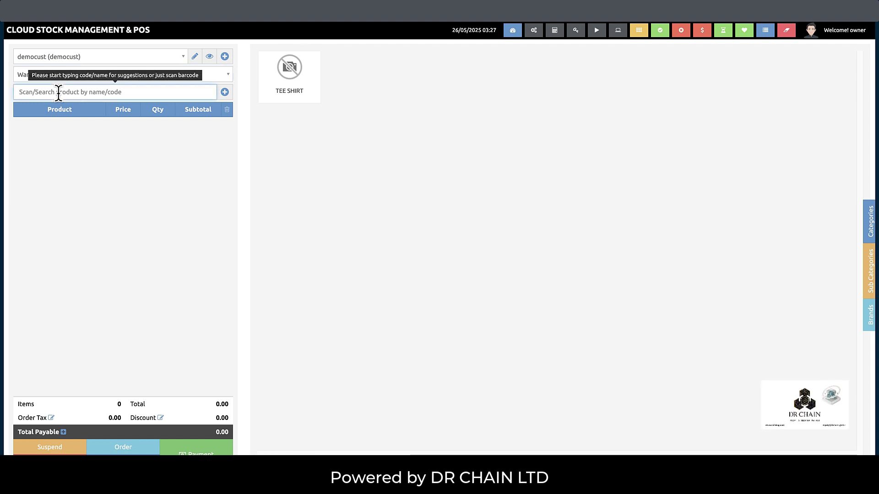
- Add the Shirt to the cart with quantity 5, removing a mistakenly added Tee Shirt
type("shi")
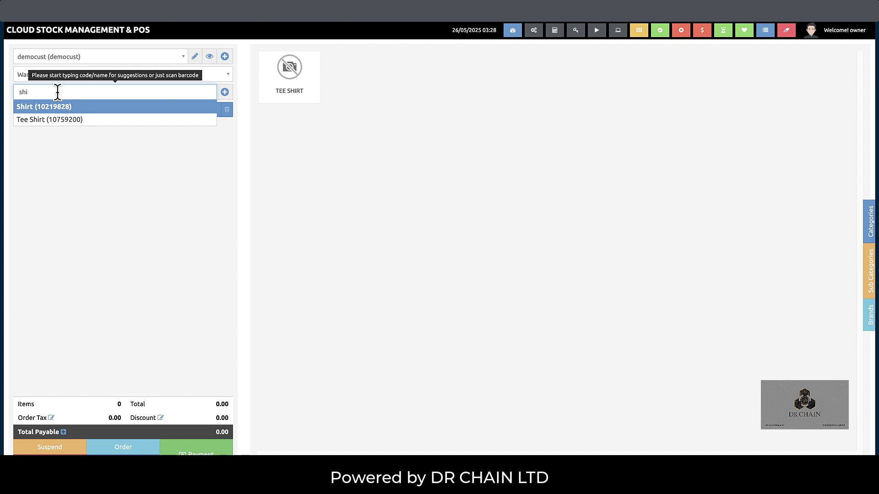
key("BackSpace")
key("BackSpace")
key("BackSpace")
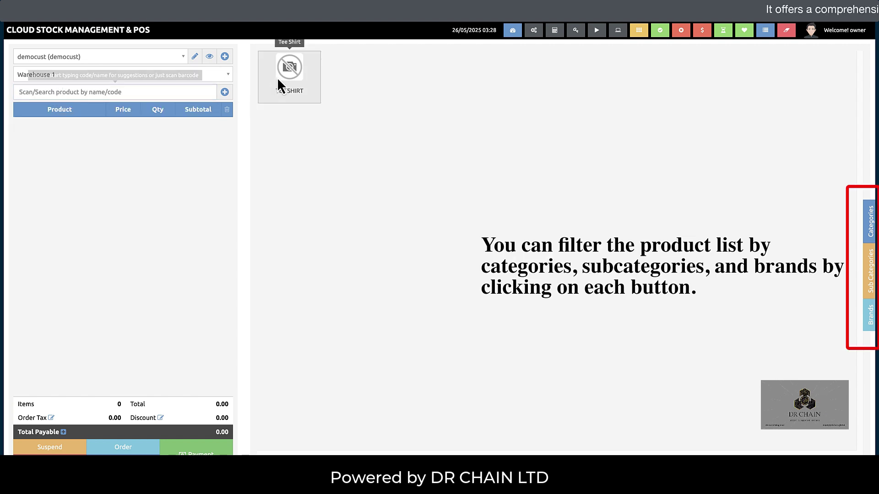
left_click(276, 77)
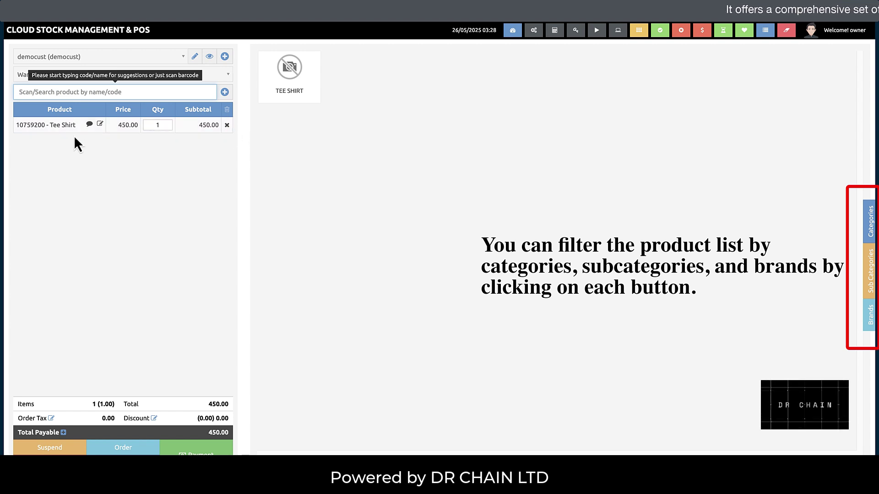
left_click(226, 125)
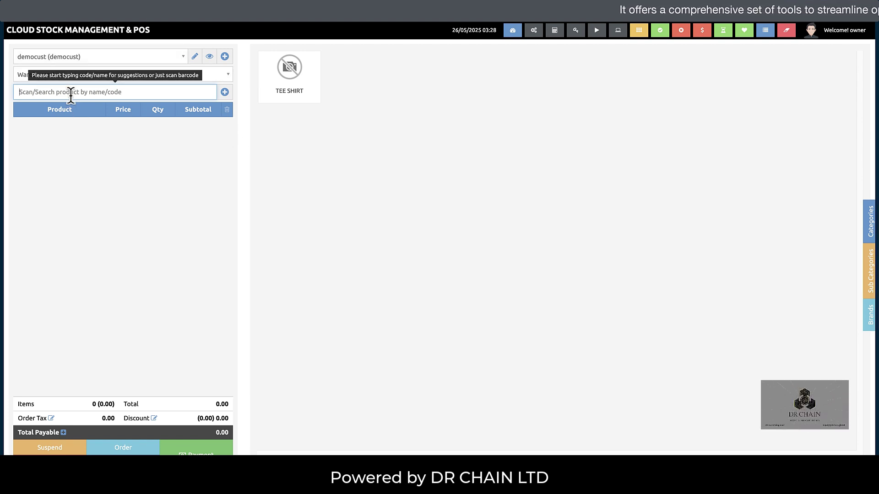
type("shir")
left_click(73, 110)
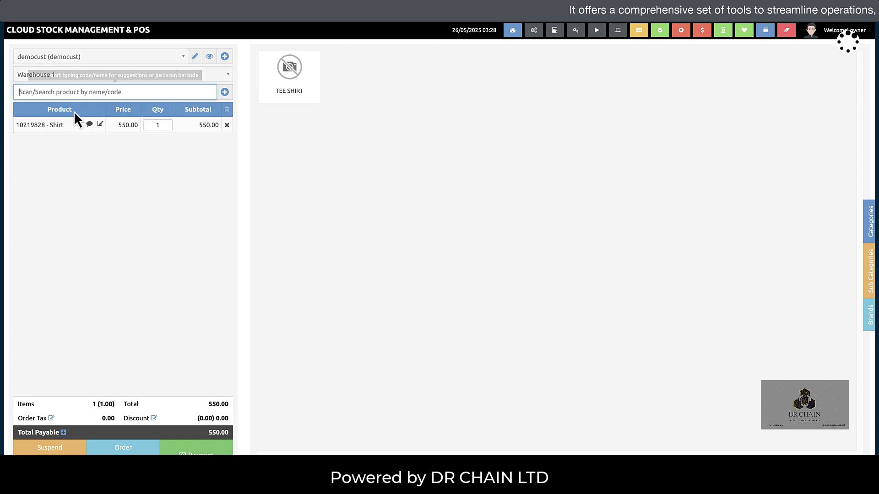
left_click(157, 125)
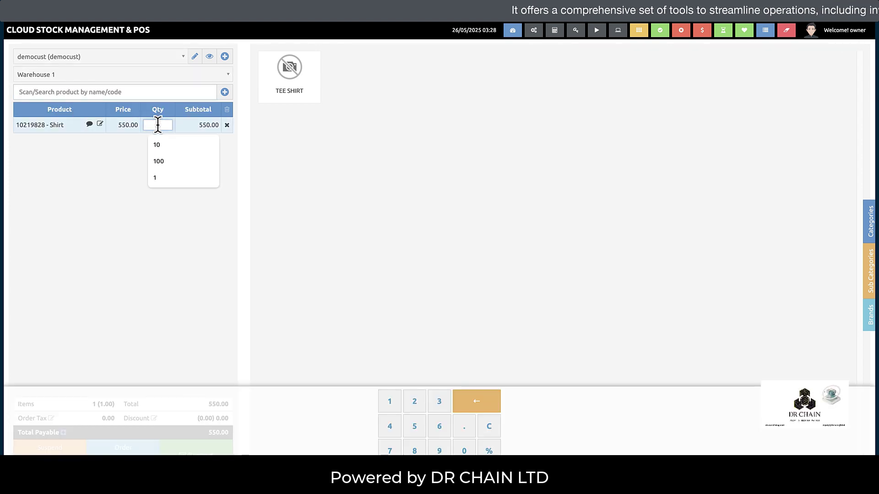
type("5")
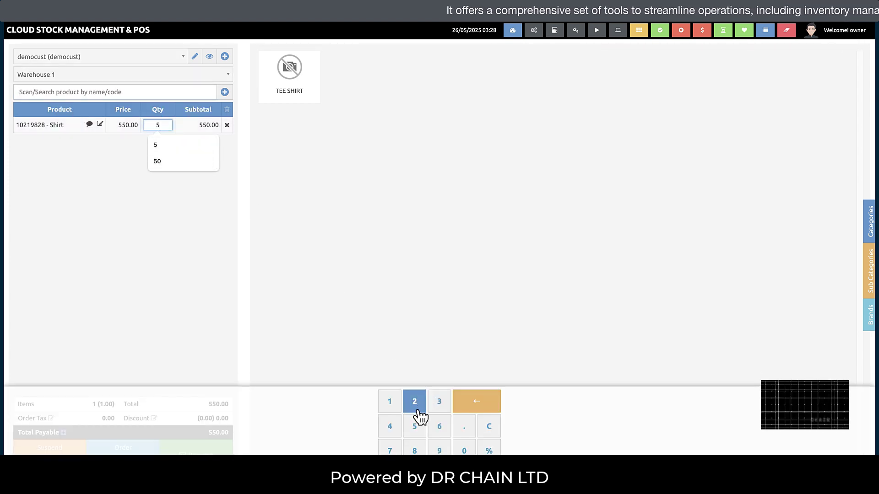
type("5")
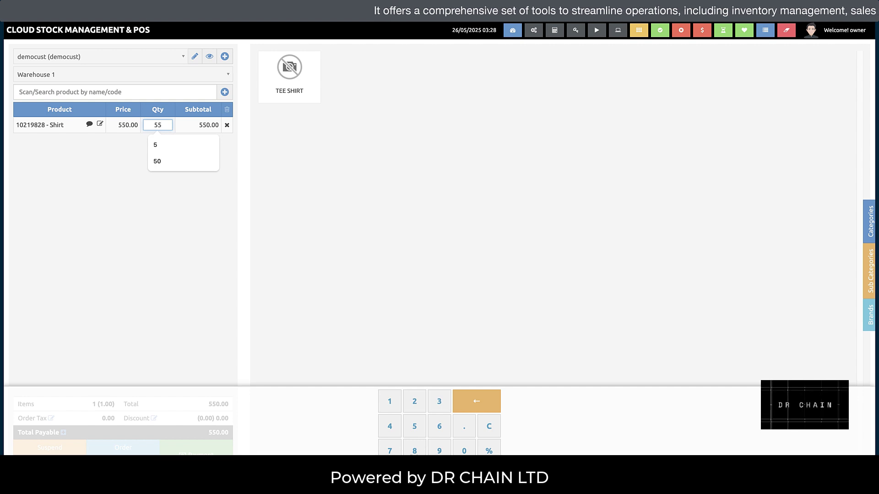
left_click(476, 409)
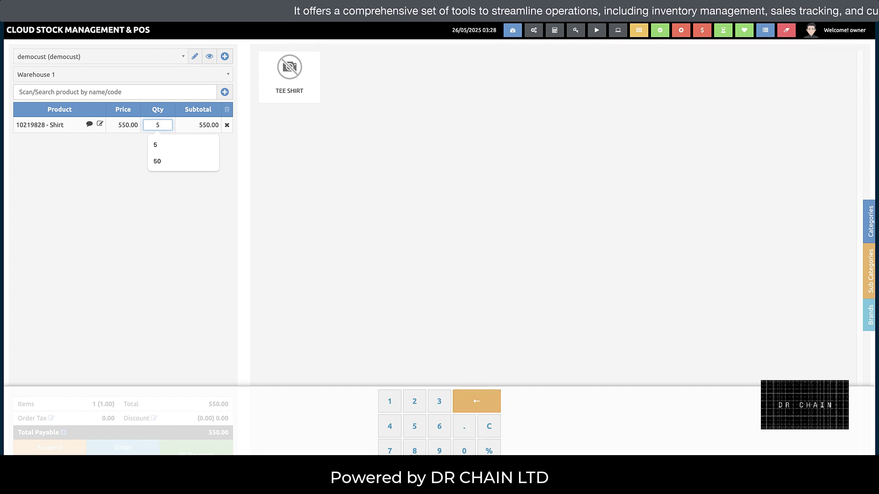
left_click(202, 177)
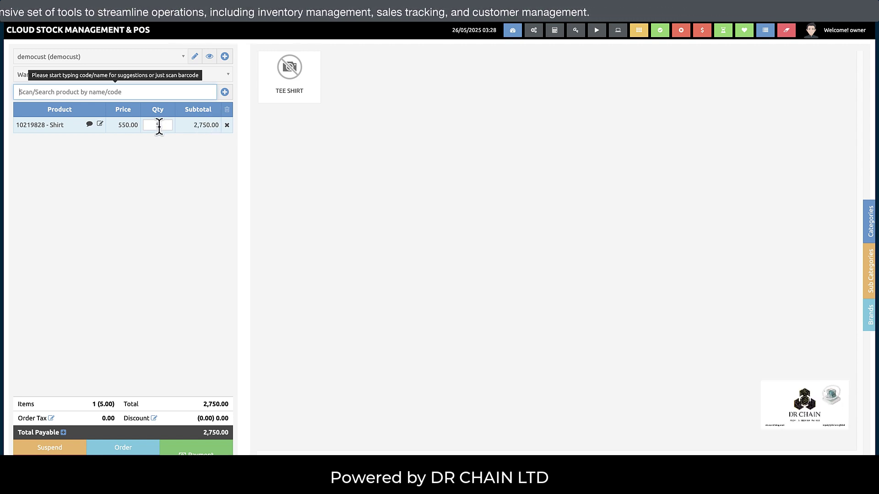
- Set the Tee Shirt line's quantity to 5, bringing the total to 5,000.00
type("te")
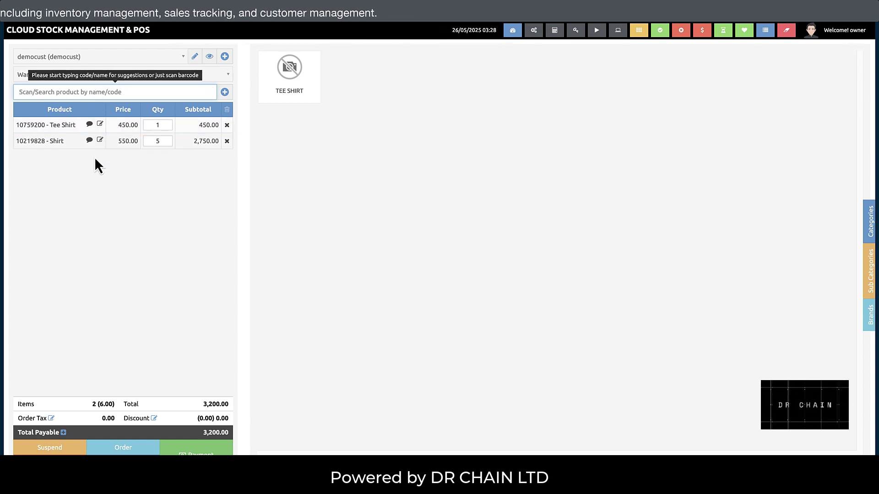
left_click(158, 125)
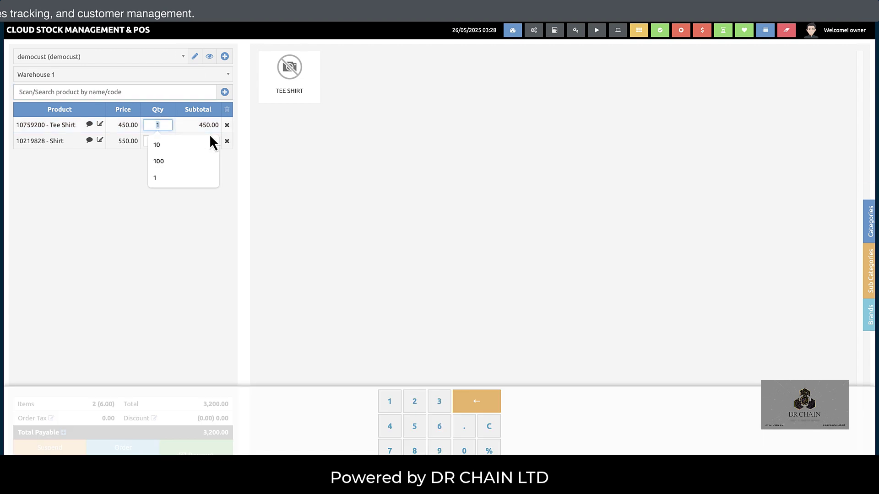
left_click(420, 431)
left_click(236, 286)
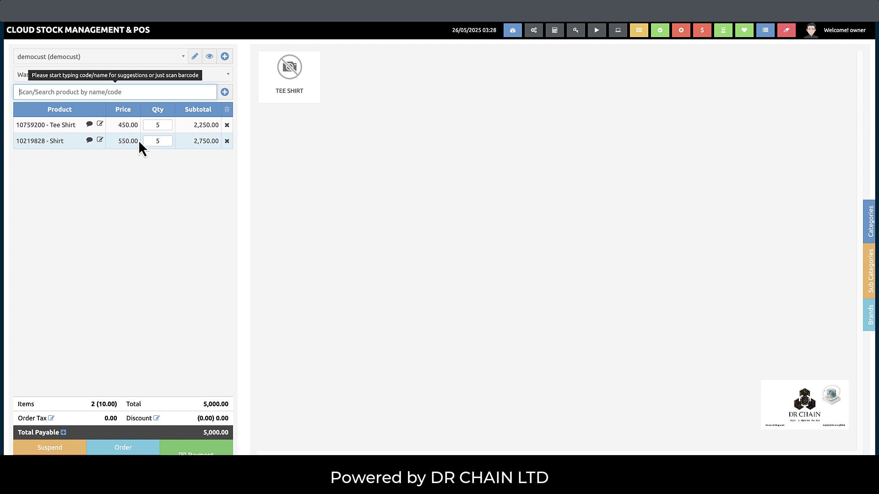
- Keep the order tax at No Tax
left_click(51, 418)
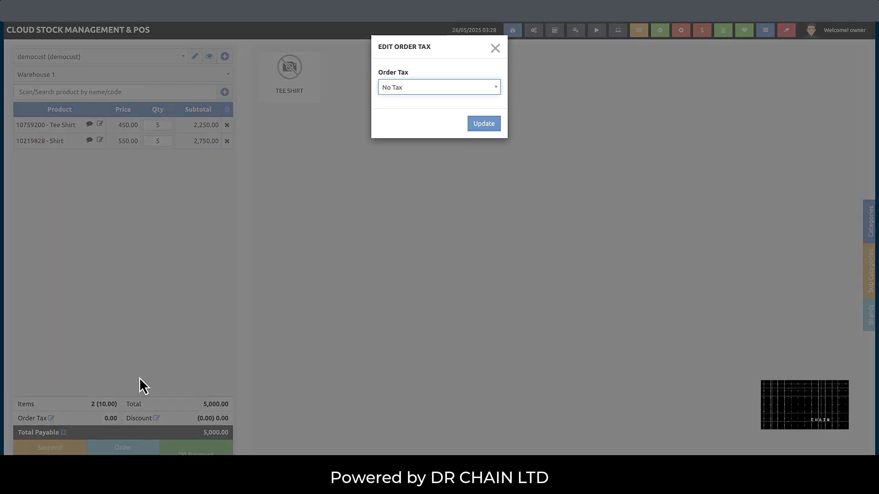
left_click(475, 89)
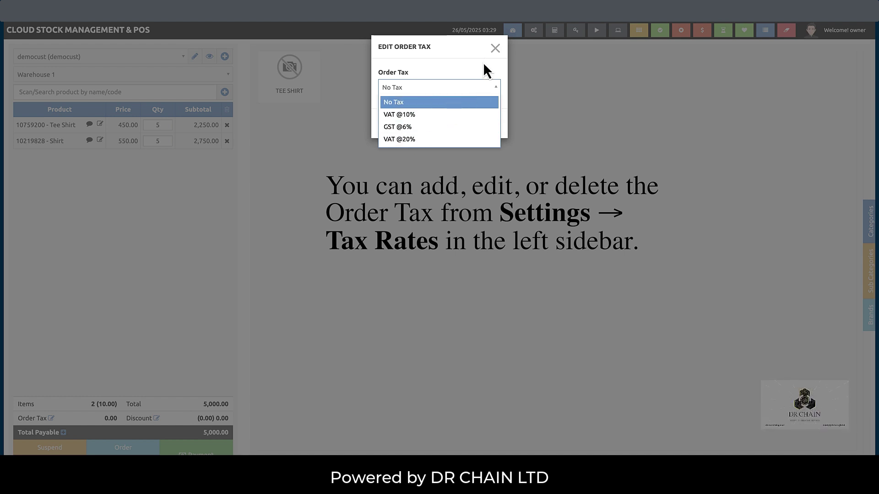
left_click(490, 89)
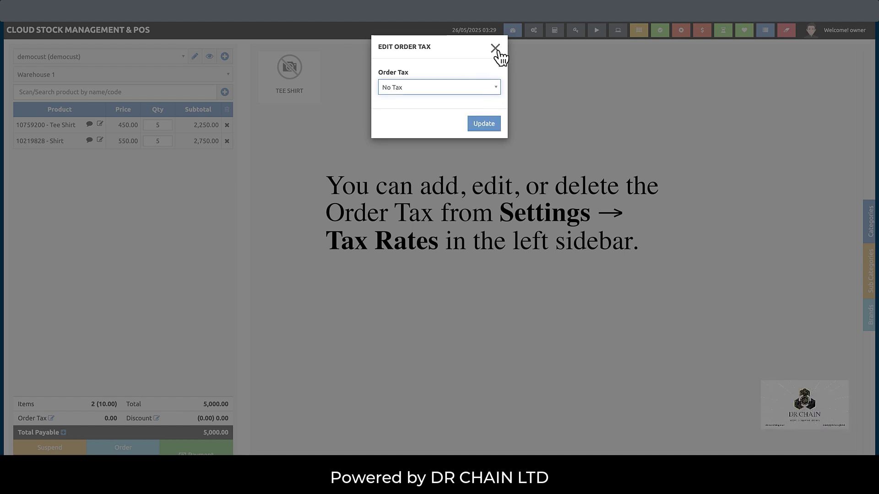
left_click(495, 48)
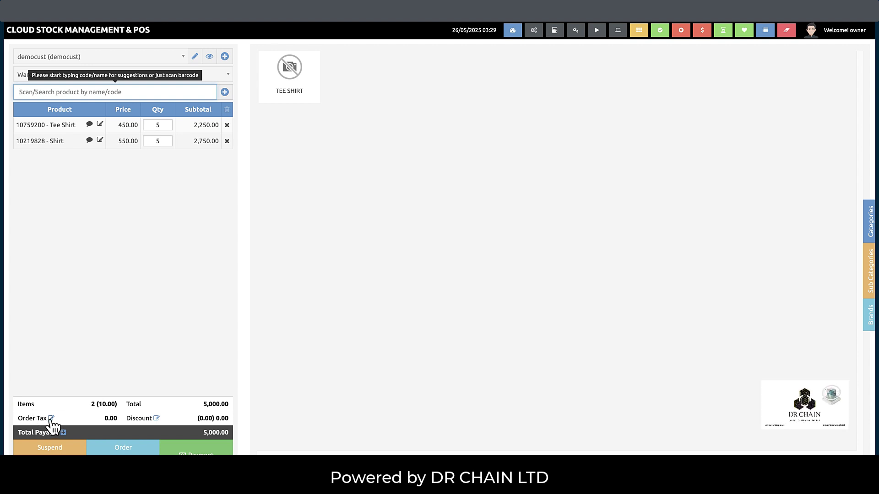
- Apply an order discount of 10, making total payable 4,990.00
left_click(157, 418)
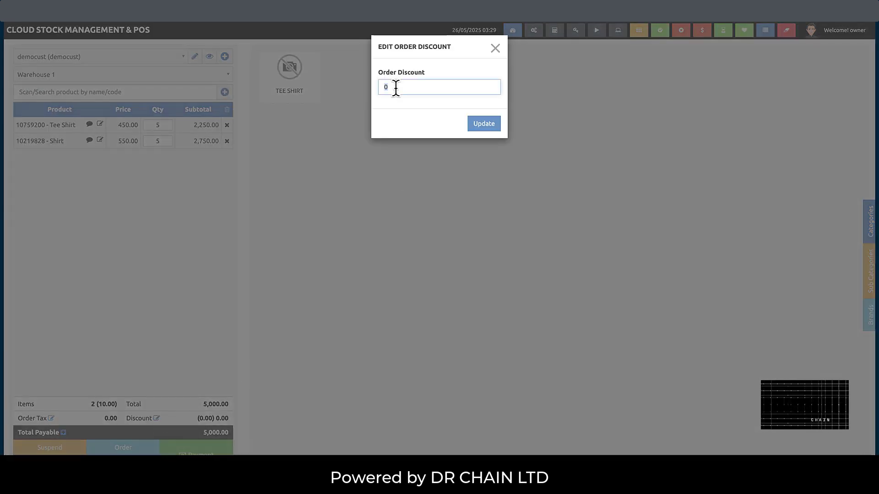
left_click(395, 87)
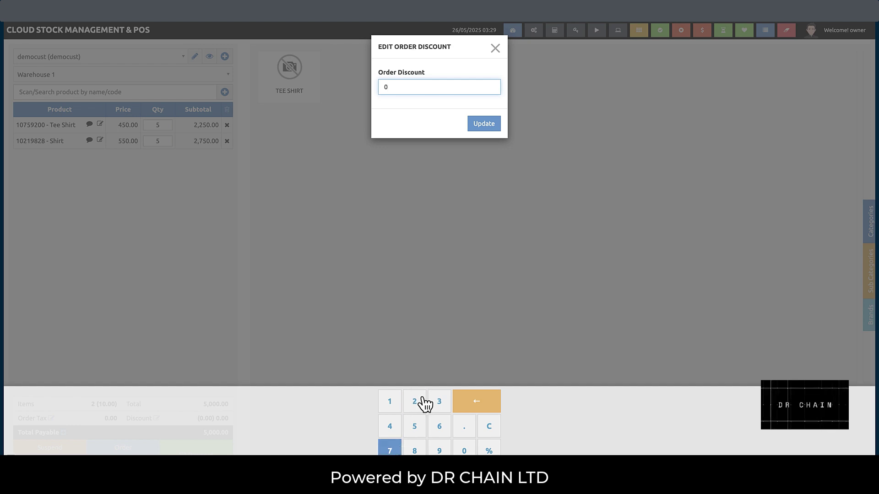
left_click(381, 87)
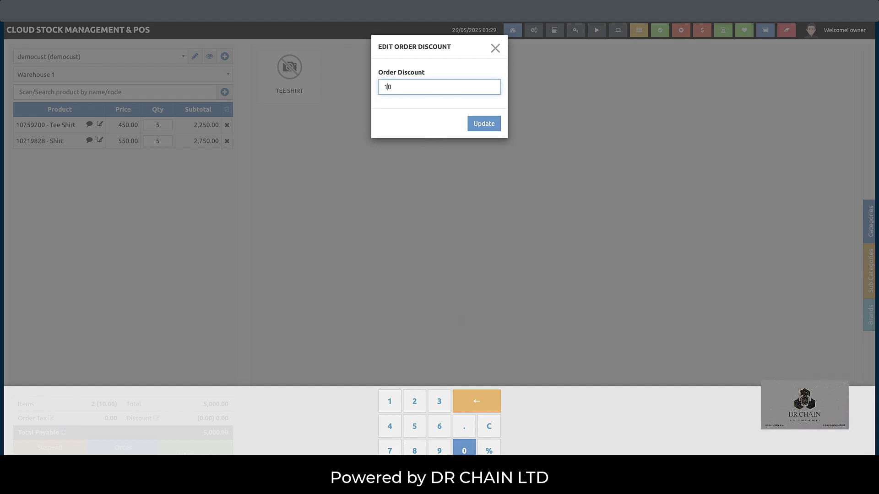
type("1")
left_click(487, 124)
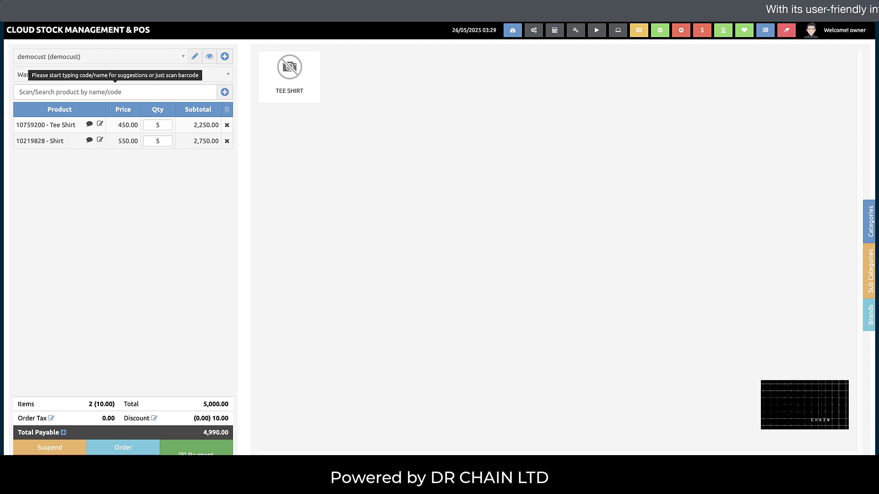
- Open Finalize Sale, keep Cash, and enter a 2500 payment amount
left_click(197, 450)
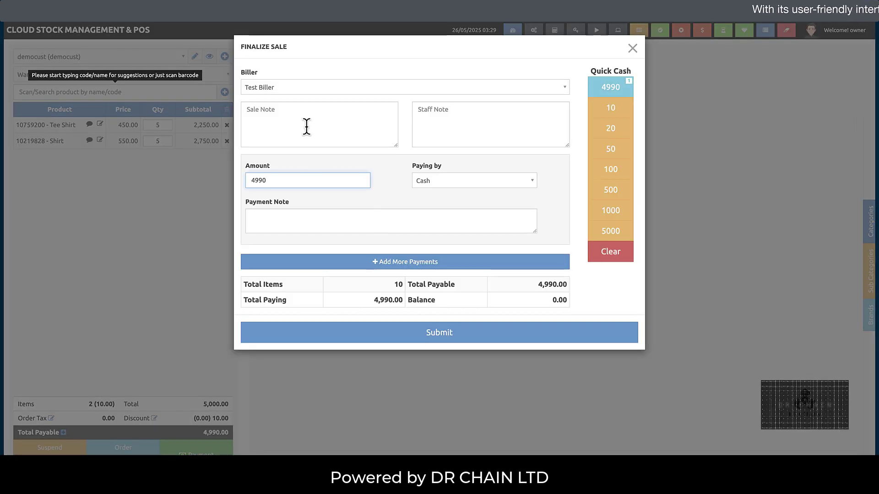
left_click(452, 184)
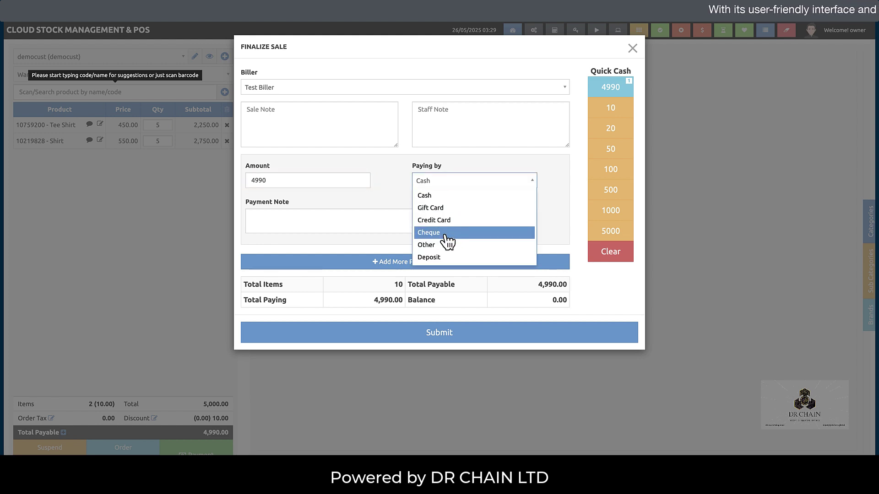
left_click(441, 197)
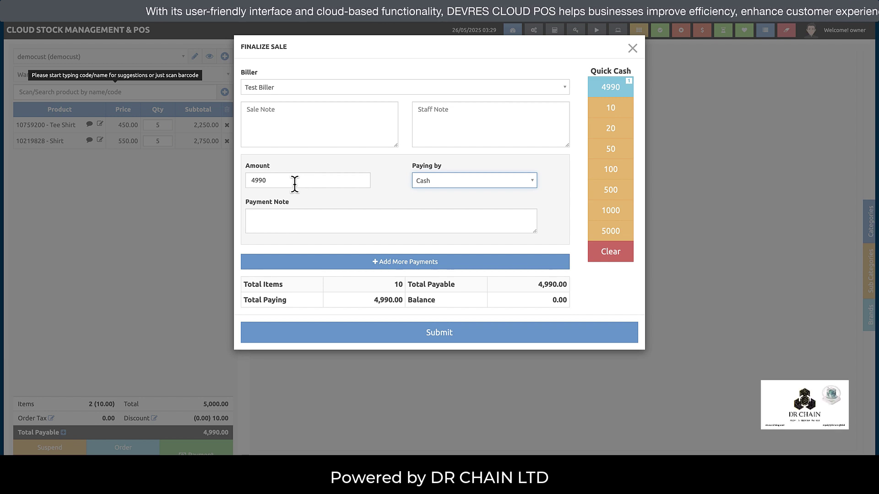
left_click(316, 181)
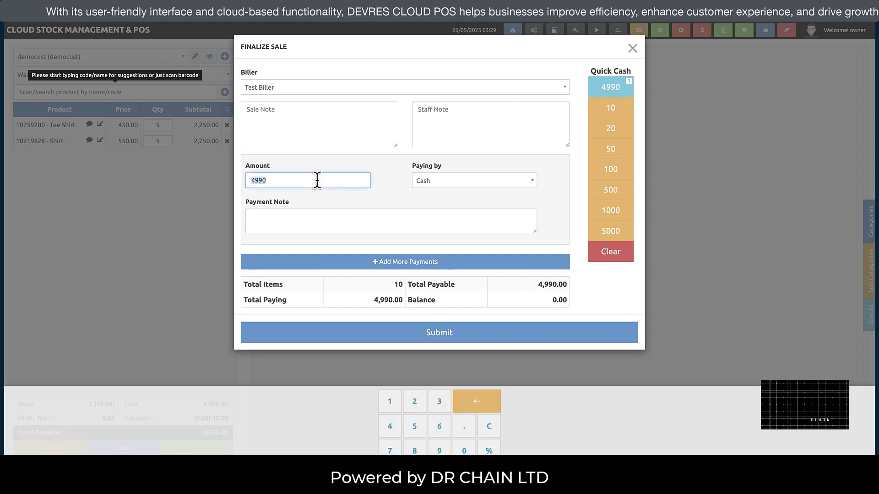
left_click(414, 402)
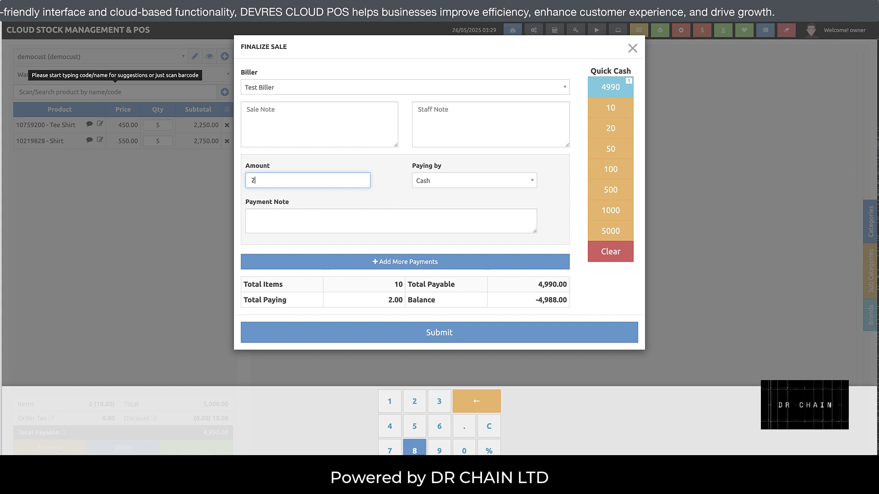
left_click(414, 426)
left_click(464, 451)
left_click(464, 451)
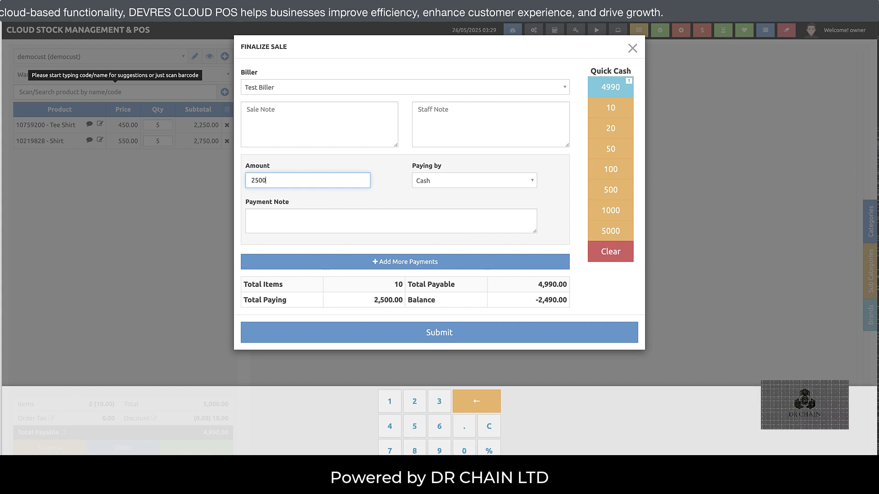
left_click(472, 229)
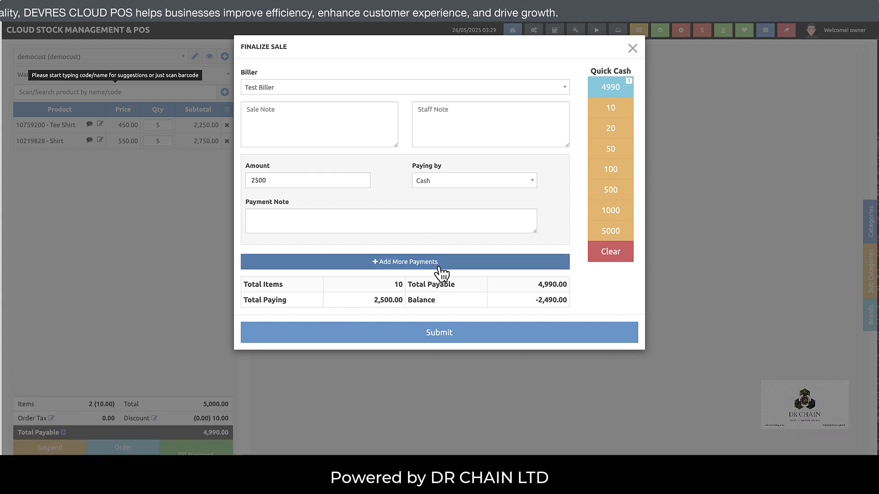
- Add a second 2490 payment paid by Other
left_click(435, 262)
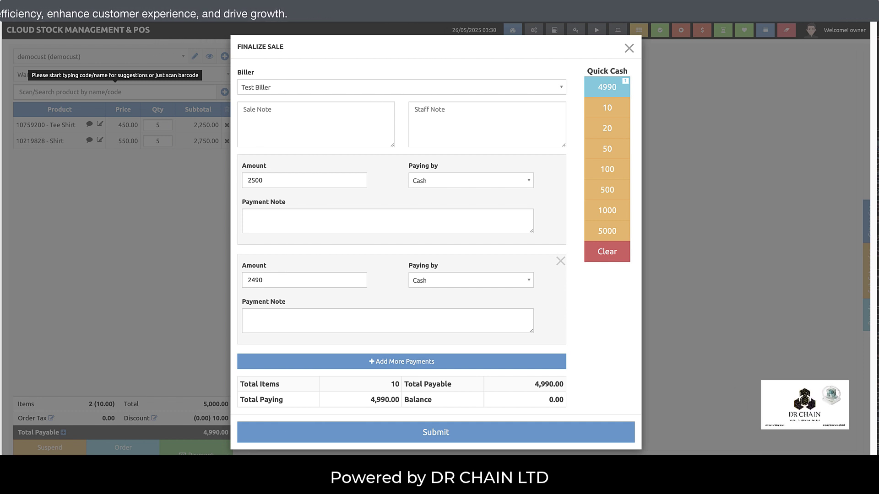
left_click(424, 283)
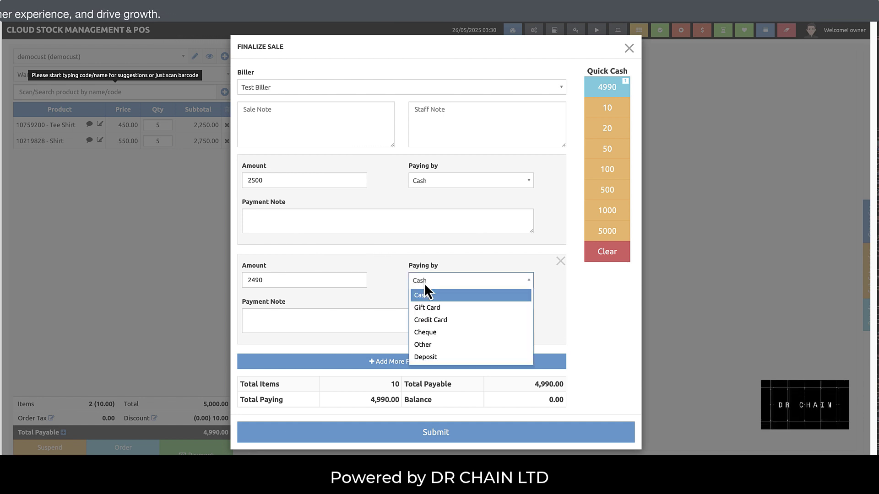
left_click(433, 319)
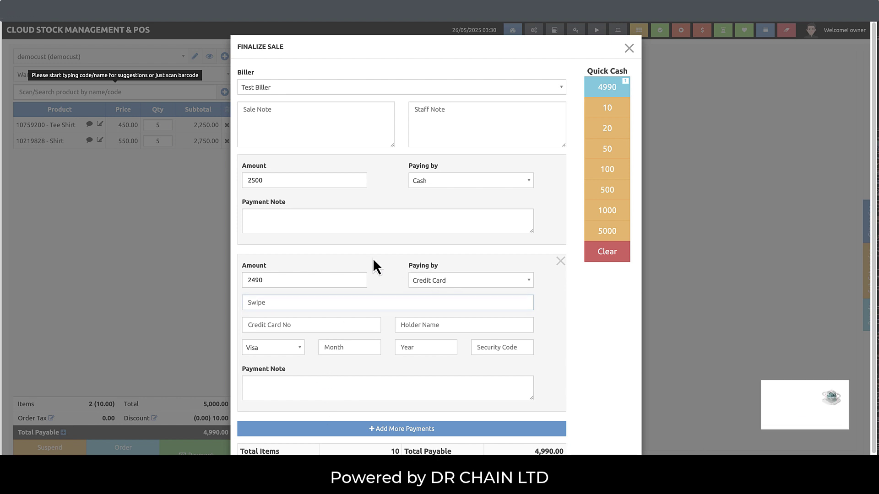
scroll(378, 293, "down", 1)
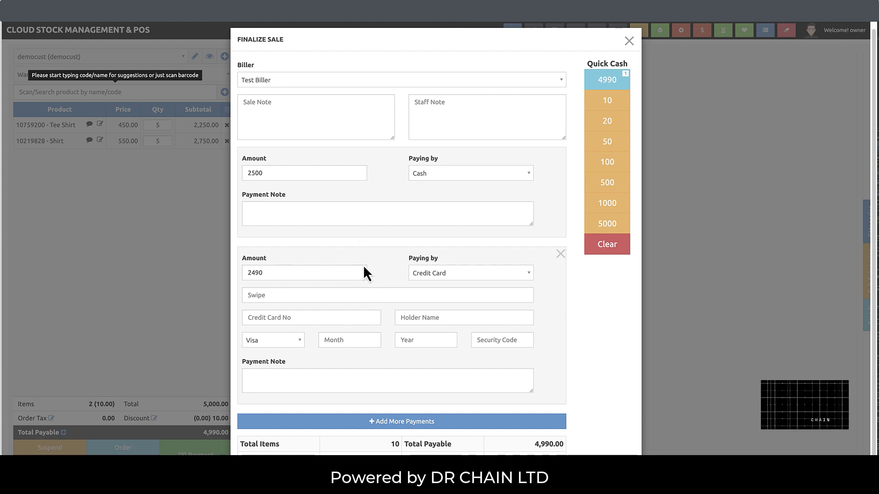
scroll(360, 265, "down", 1)
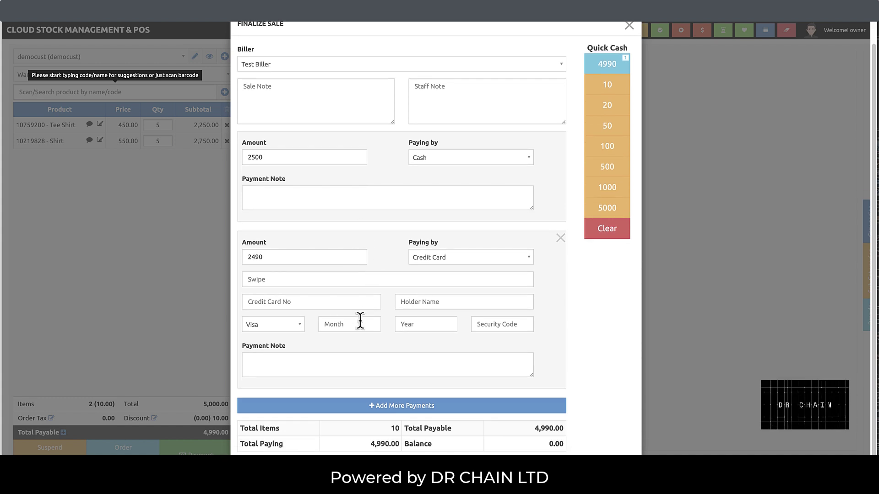
scroll(349, 328, "up", 1)
left_click(464, 274)
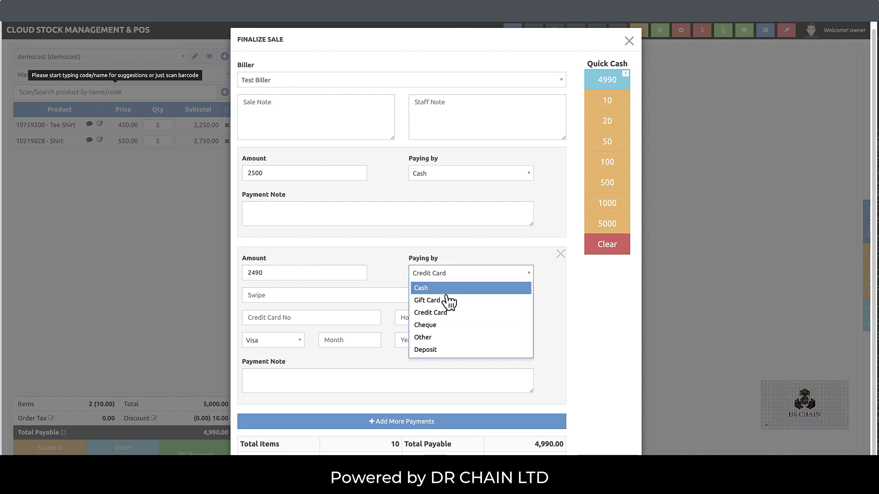
left_click(437, 339)
- Note the second payment as 'Mobile Channel name'
left_click(376, 318)
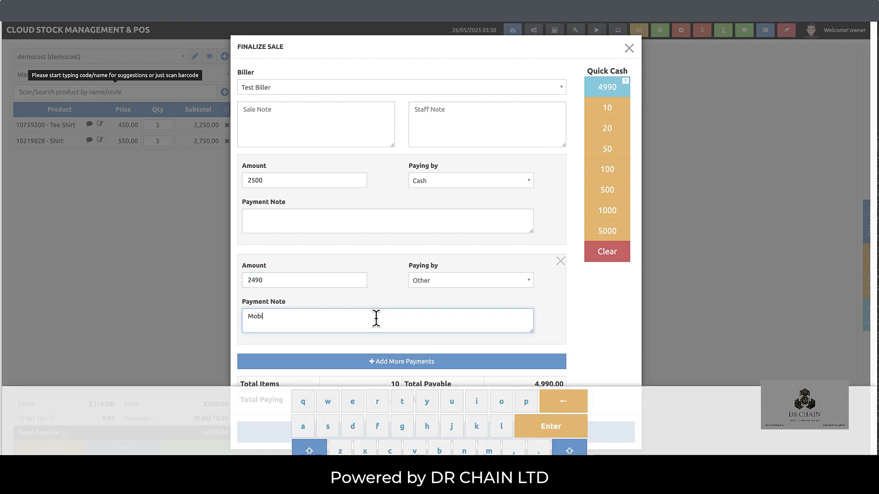
type("Mobile CHannel name")
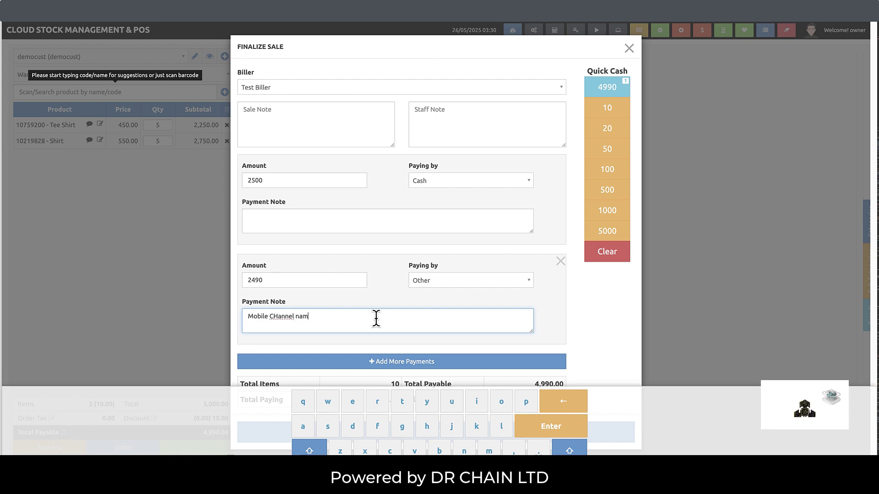
left_click(276, 318)
key("BackSpace")
type("h")
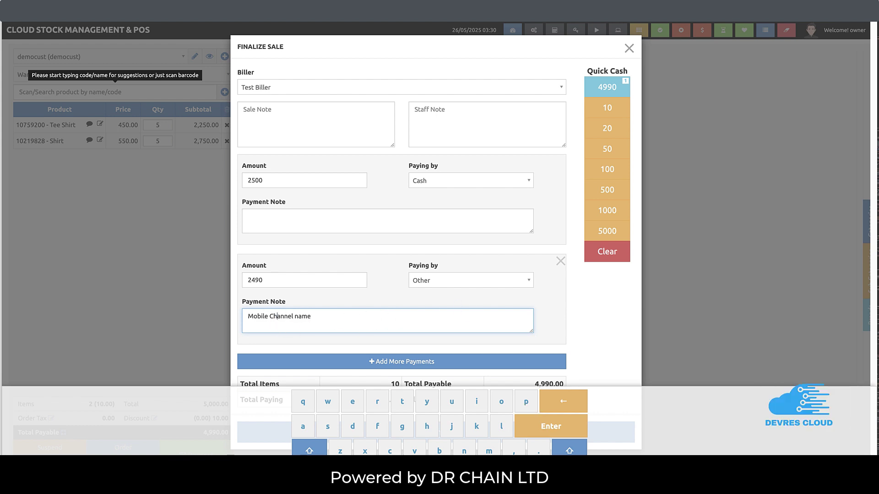
key("Escape")
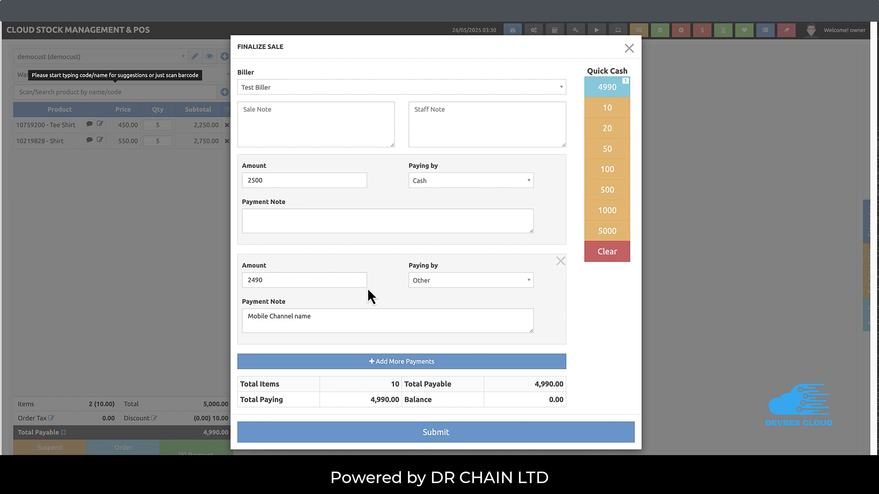
- Submit the 4,990 sale, skip printing, and start a new cart with one Tee Shirt
left_click(438, 433)
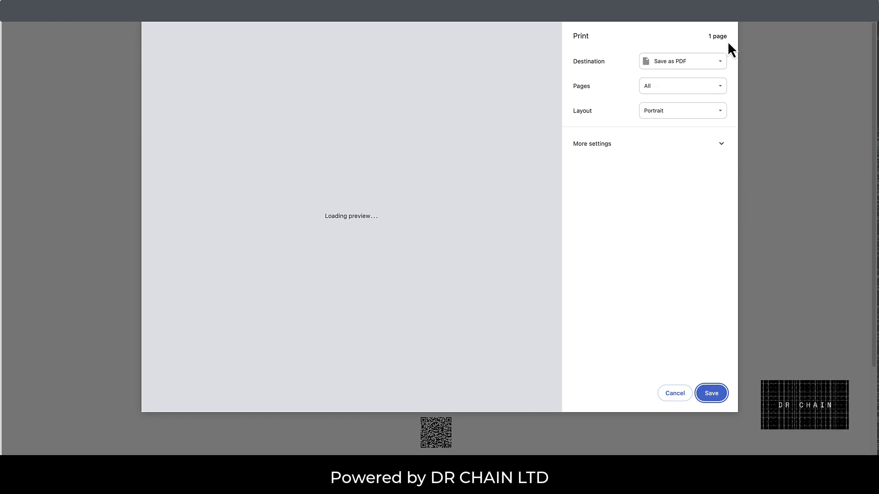
left_click(676, 396)
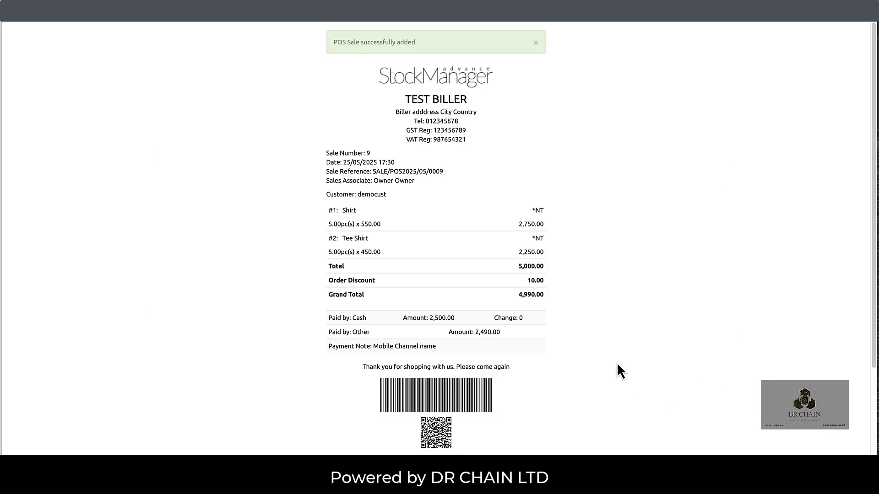
scroll(617, 365, "down", 3)
scroll(465, 414, "up", 1)
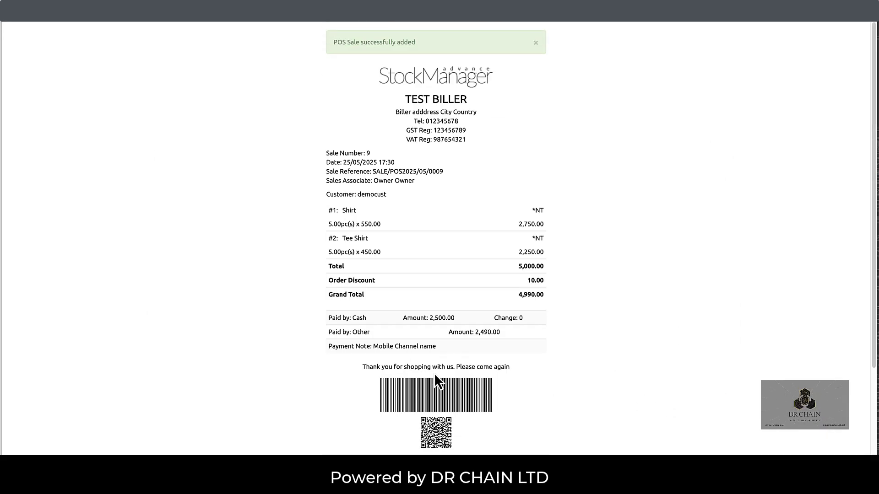
scroll(434, 372, "down", 4)
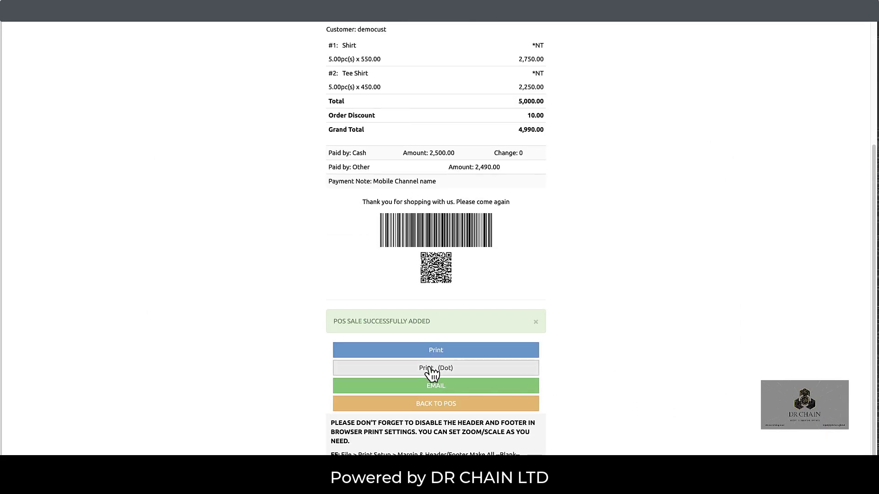
left_click(436, 404)
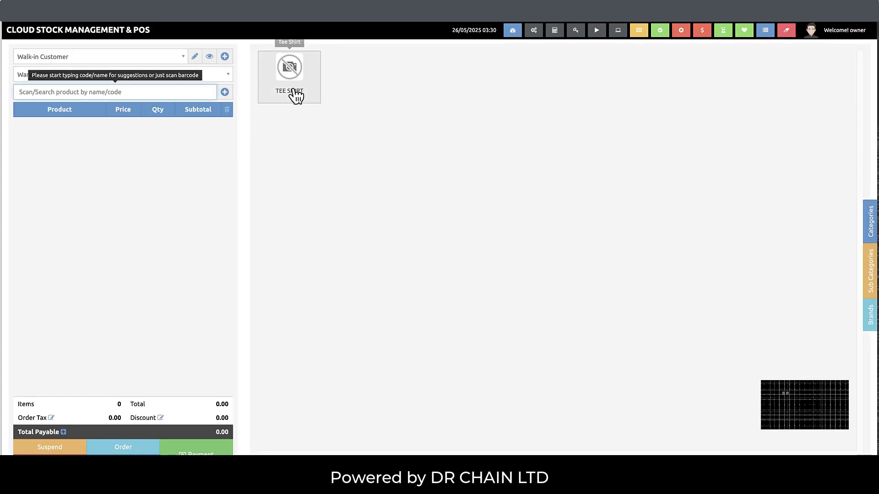
left_click(297, 95)
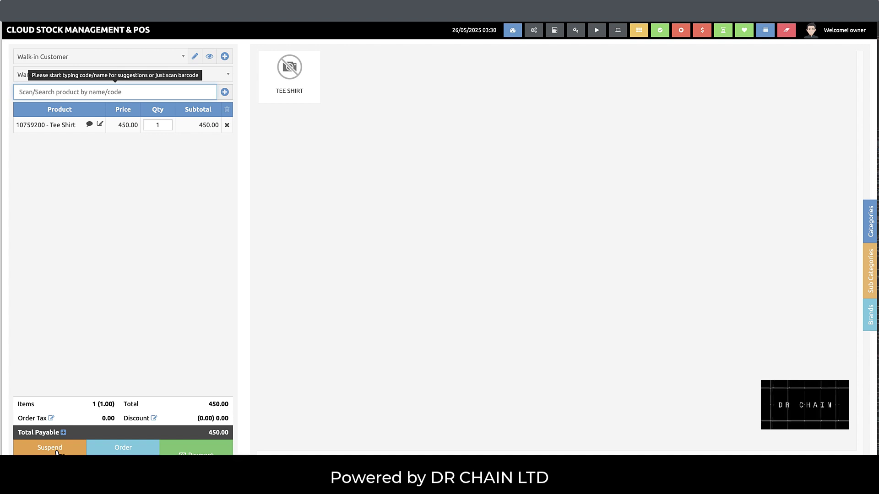
- Suspend the one-Tee-Shirt sale under reference test122
left_click(58, 451)
left_click(401, 102)
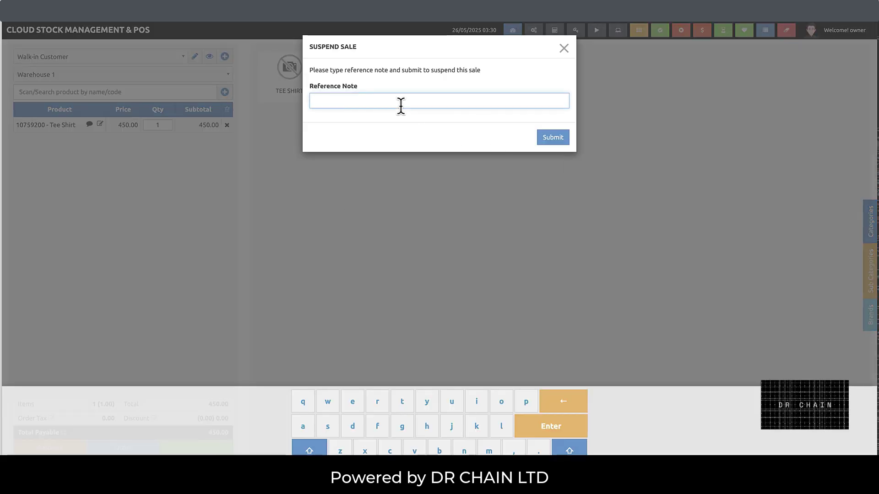
type("test122")
left_click(553, 138)
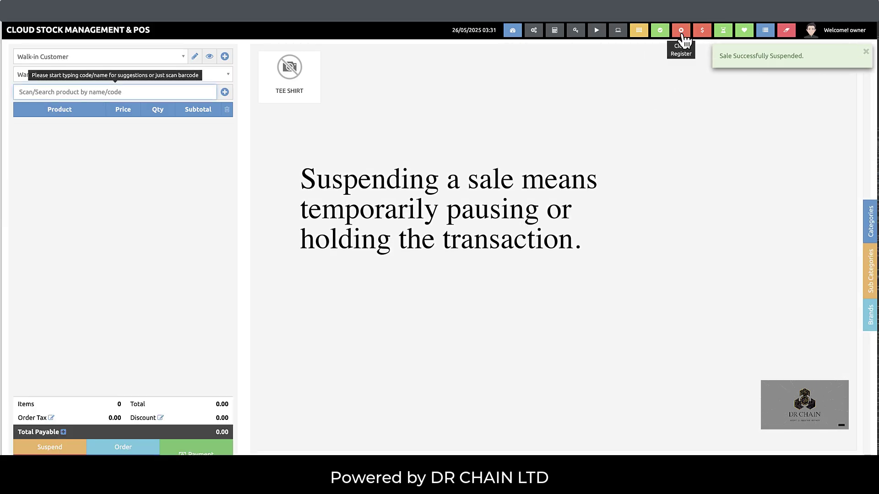
- Reload the test122 sale from Suspended Sales and confirm
left_click(641, 32)
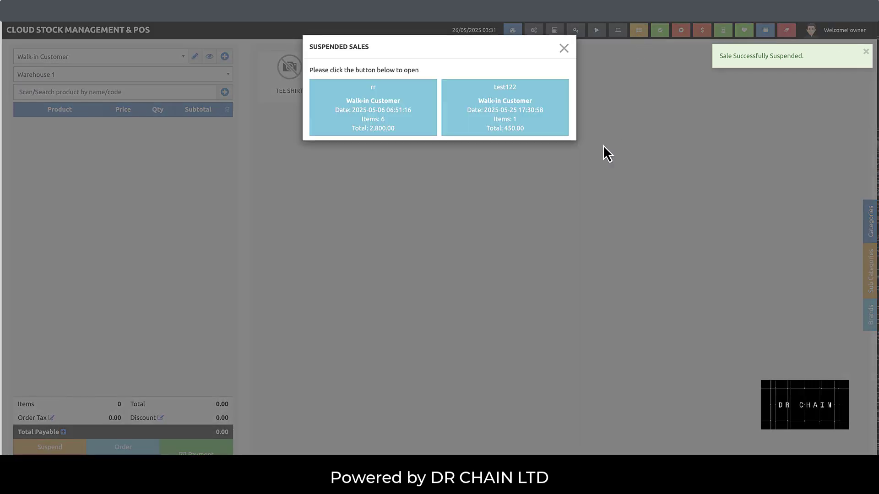
left_click(505, 120)
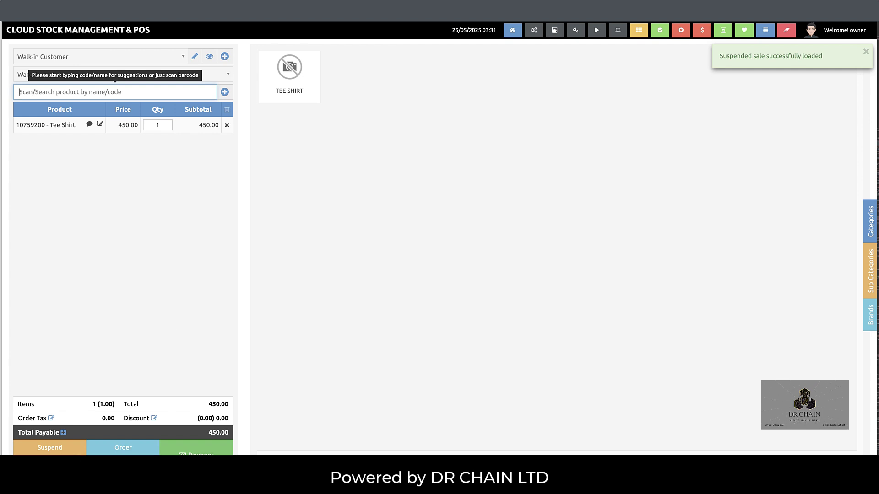
left_click(50, 463)
left_click(464, 70)
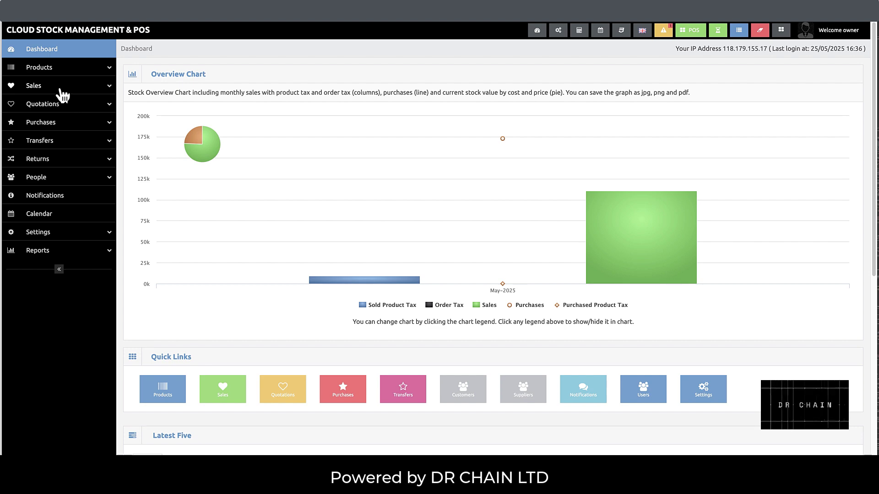
left_click(60, 88)
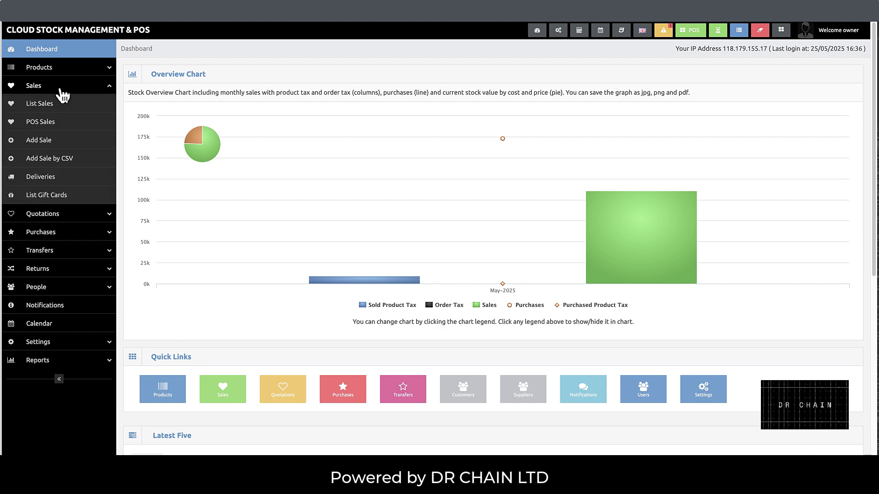
left_click(49, 121)
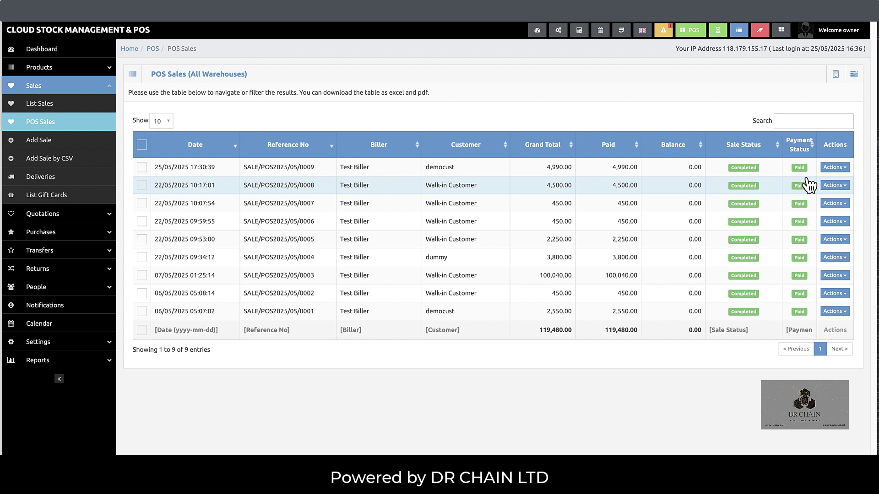
left_click(842, 168)
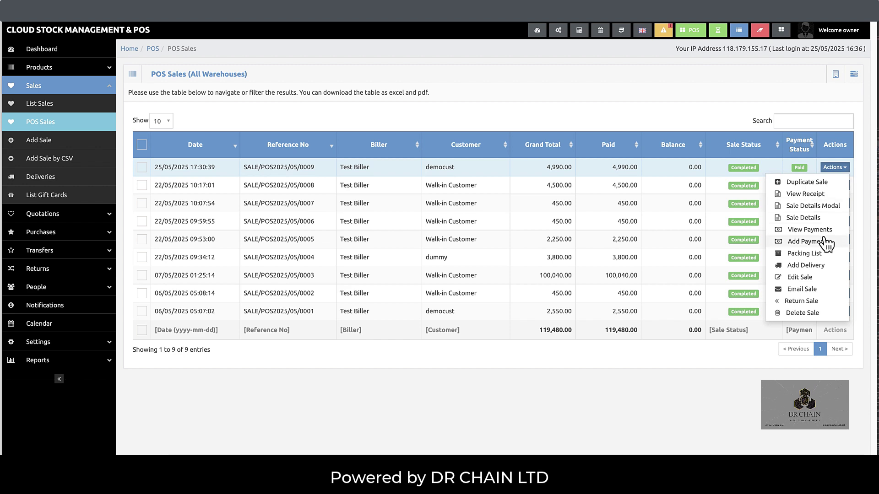
left_click(806, 246)
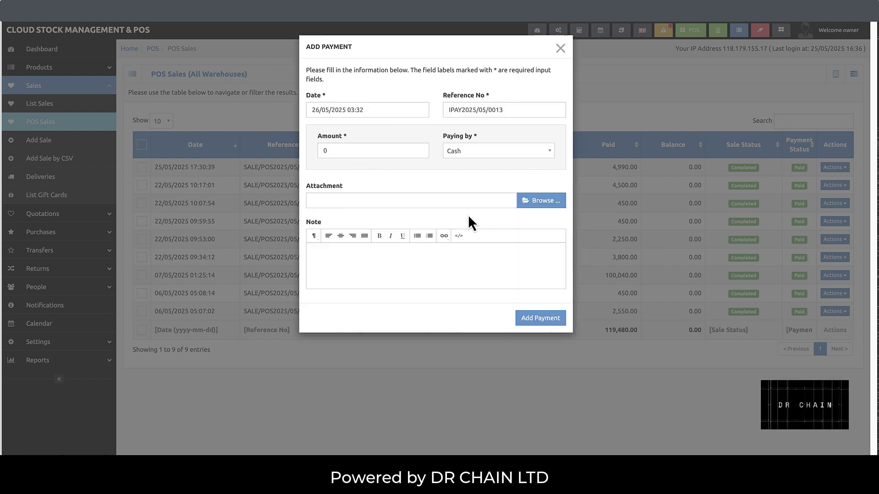
left_click(560, 48)
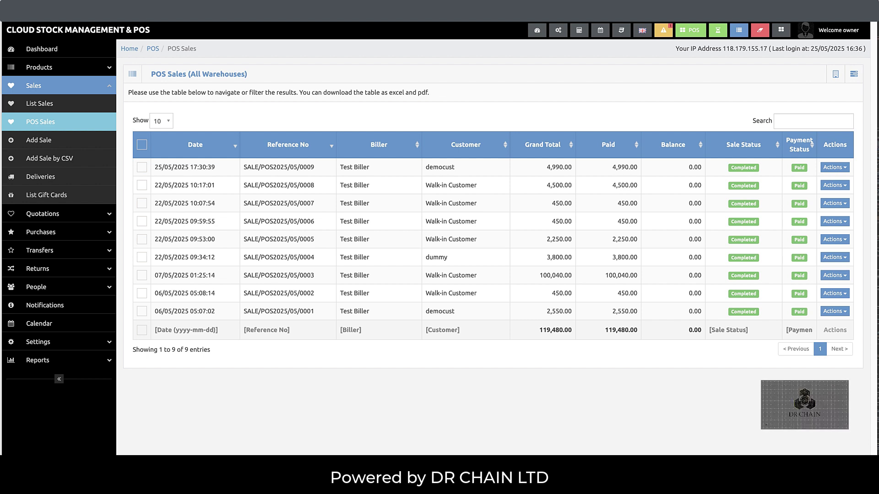
right_click(797, 487)
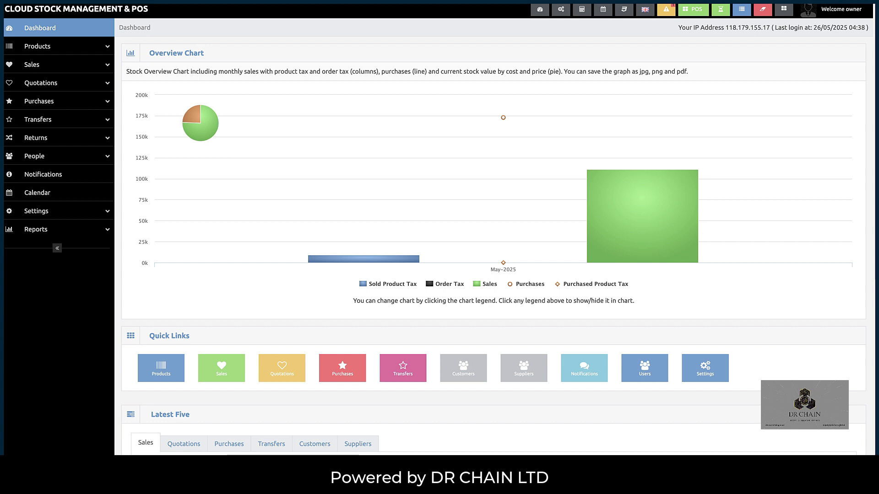
- Start a new return dated 26 May 2025 18:40 with reference 1001
left_click(77, 139)
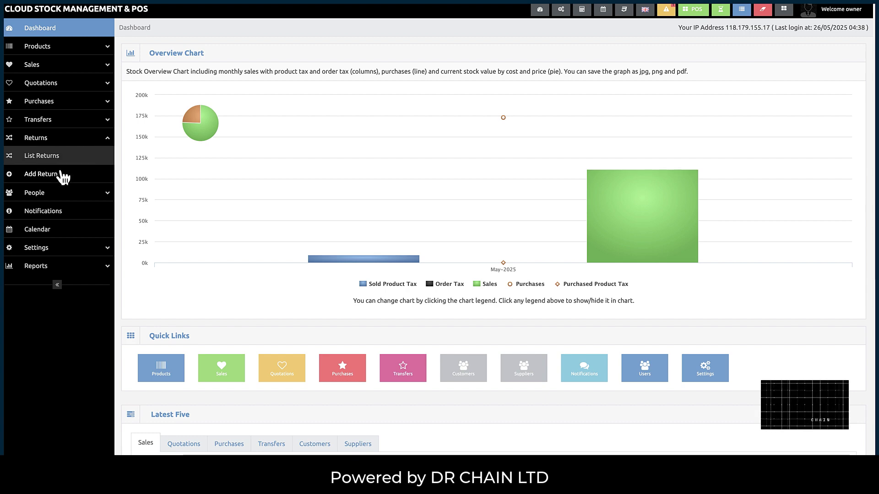
left_click(48, 181)
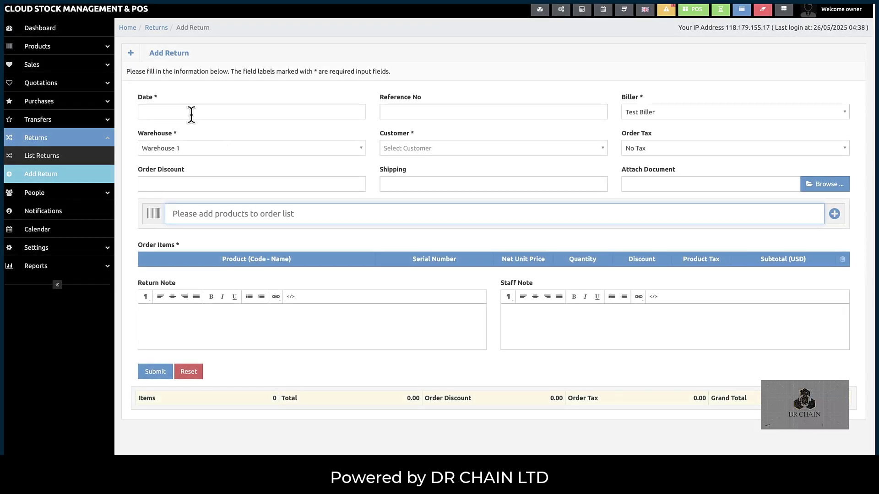
left_click(188, 112)
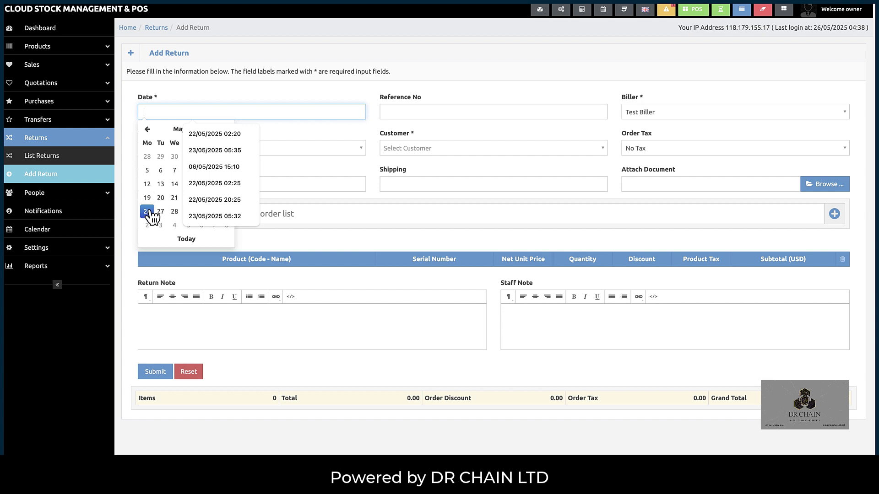
left_click(146, 211)
left_click(190, 200)
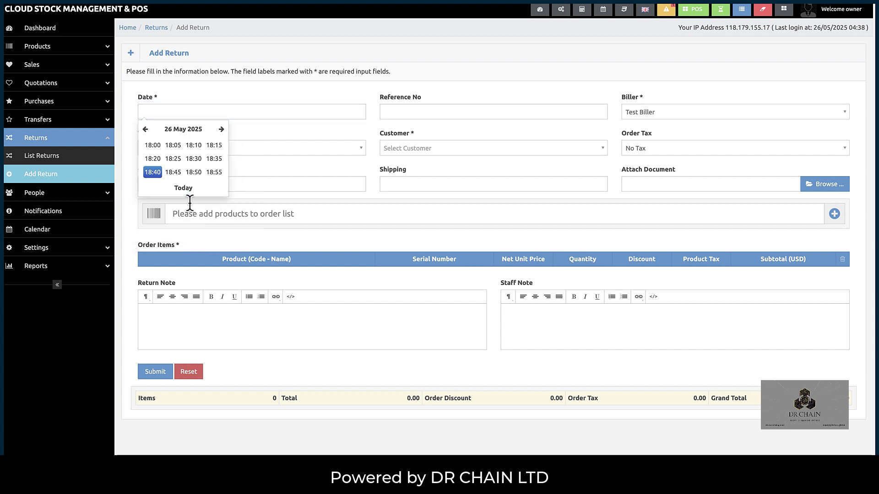
left_click(153, 175)
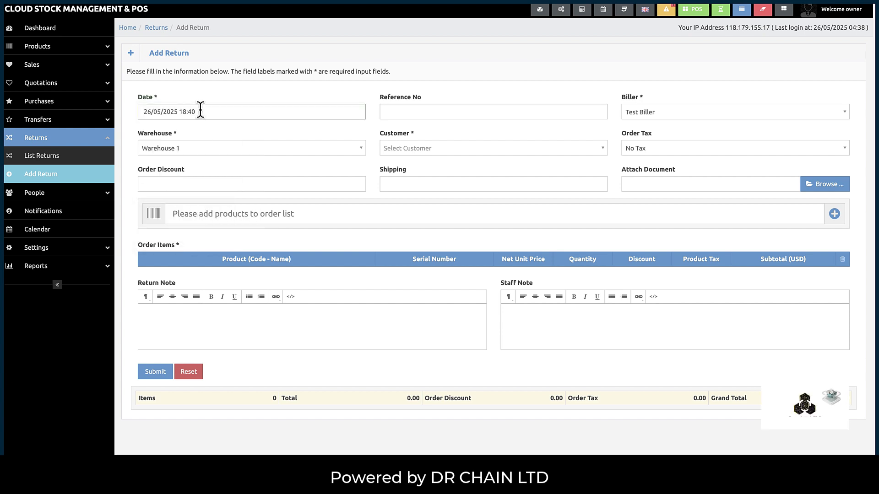
left_click(399, 108)
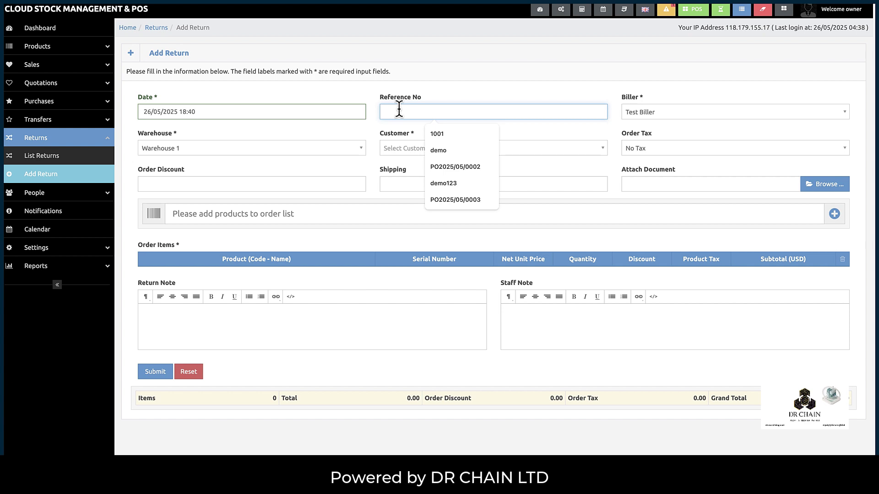
left_click(438, 133)
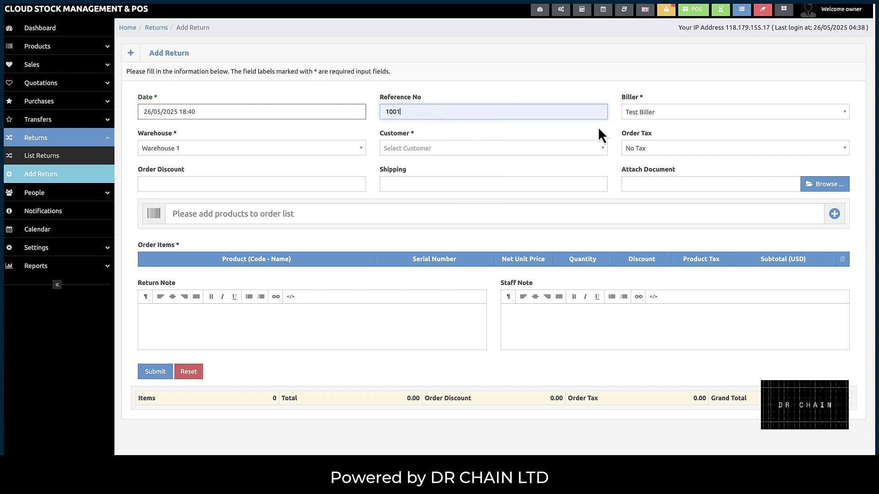
- Set the return to Warehouse 1, customer democust, biller Test Biller, and No Tax
left_click(296, 154)
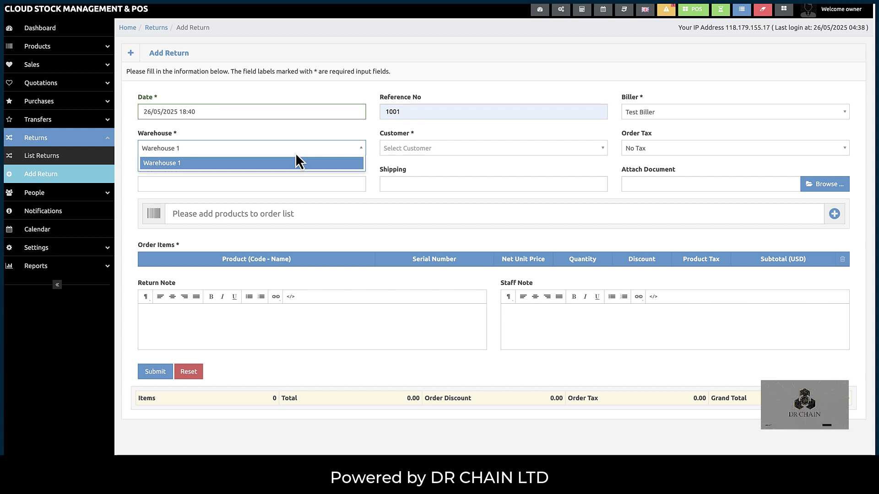
left_click(295, 158)
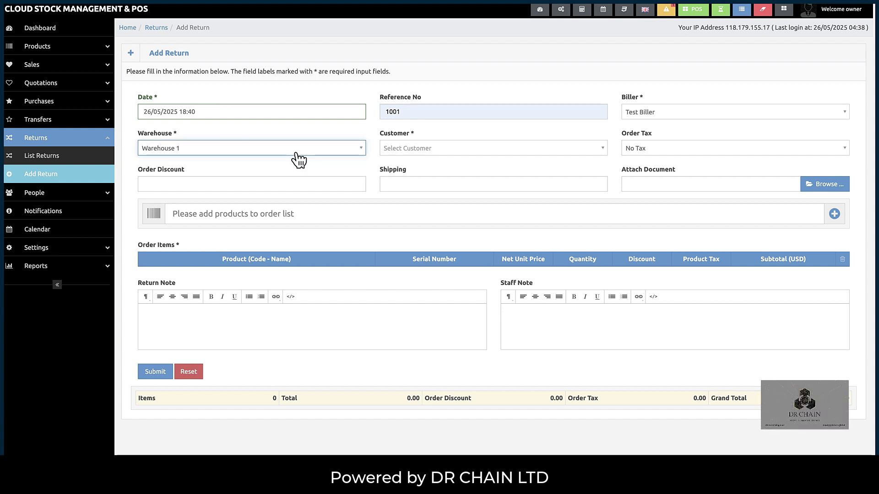
left_click(414, 155)
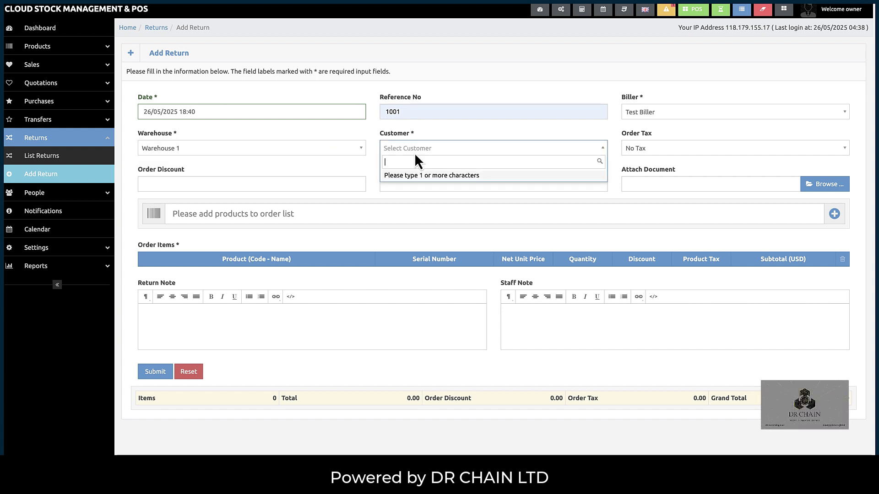
type("dem")
left_click(416, 178)
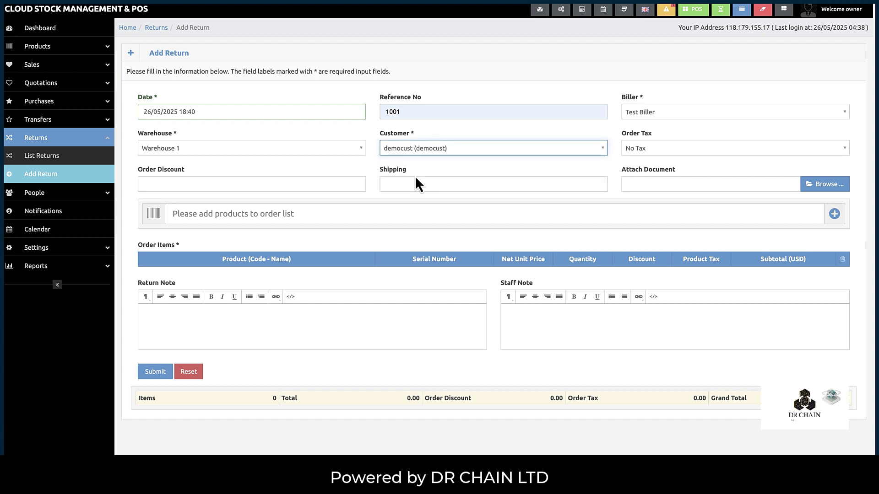
left_click(642, 114)
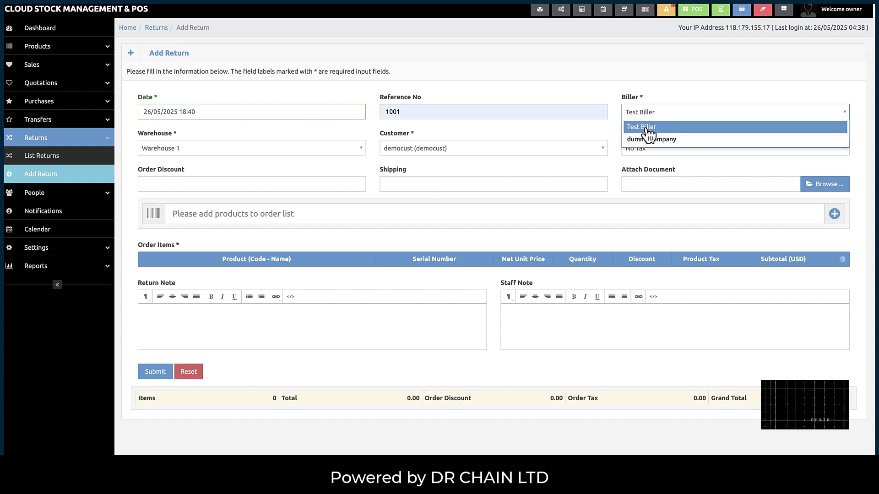
left_click(653, 127)
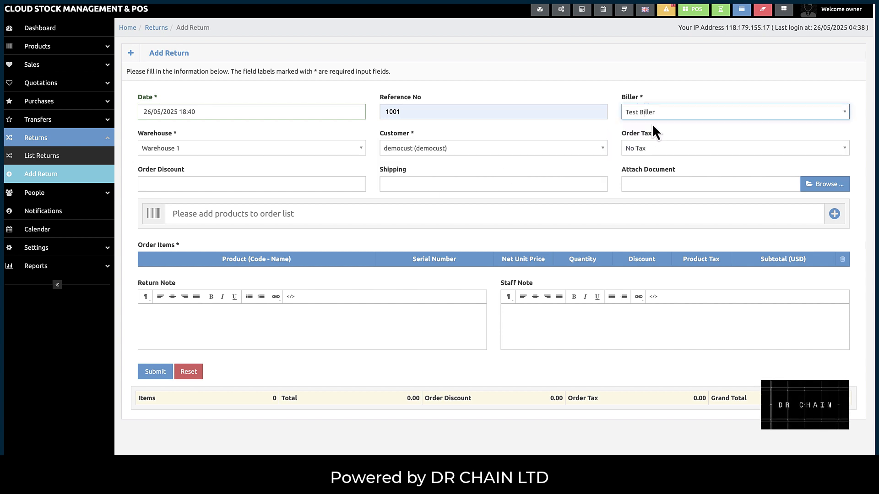
left_click(650, 156)
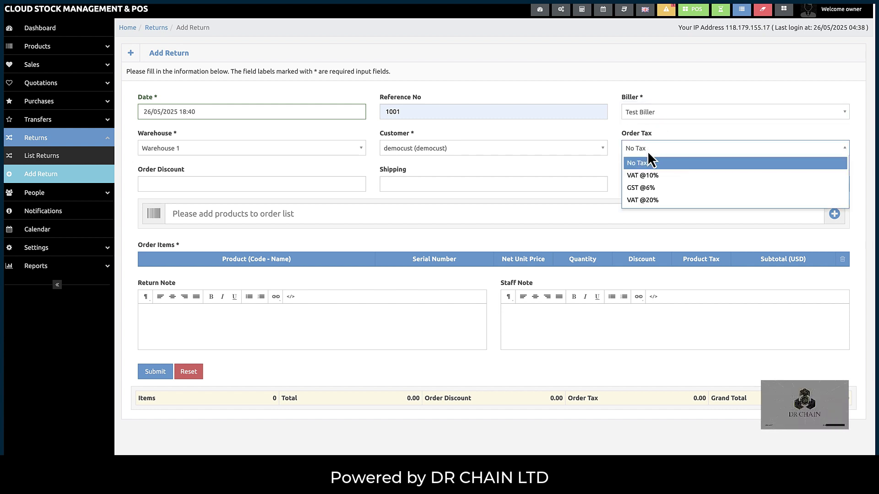
left_click(647, 159)
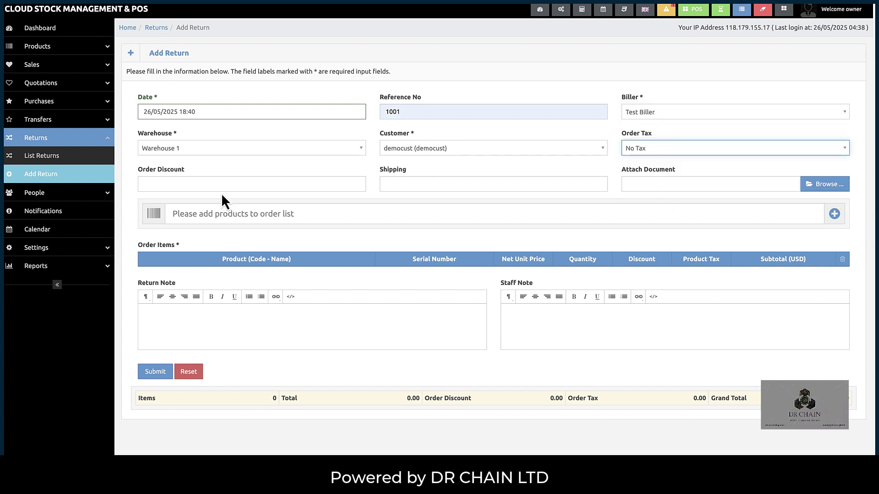
- Leave shipping as is and cancel attaching a document
left_click(403, 185)
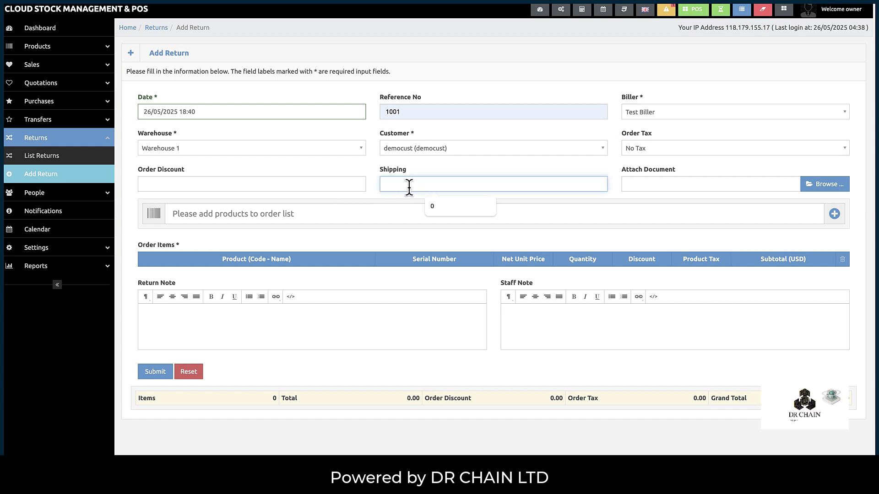
left_click(751, 185)
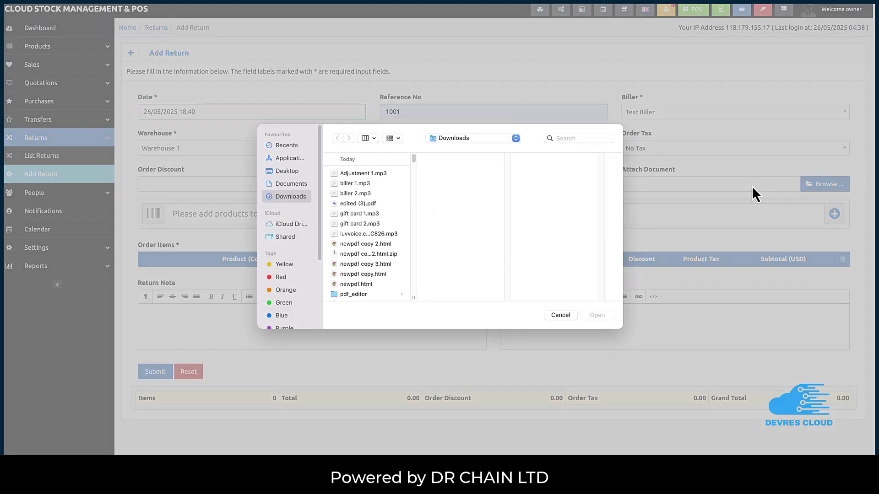
left_click(565, 315)
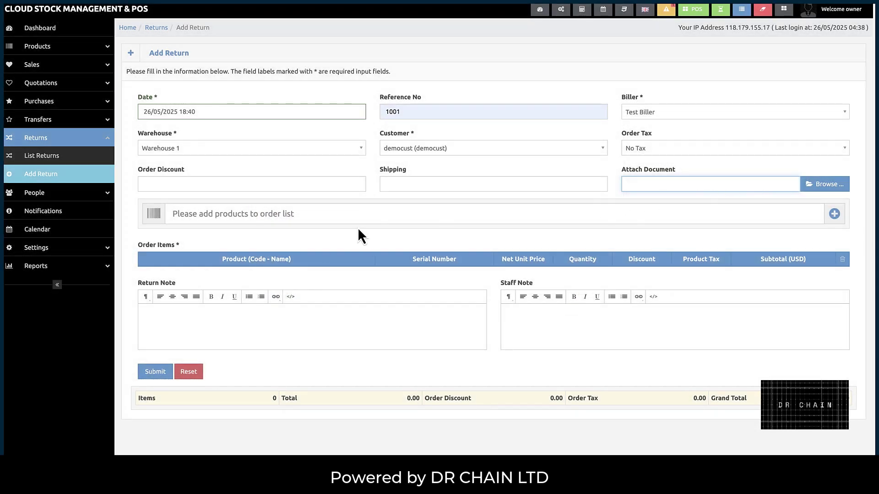
- Search 'shi' and add the Shirt to the return items
left_click(296, 214)
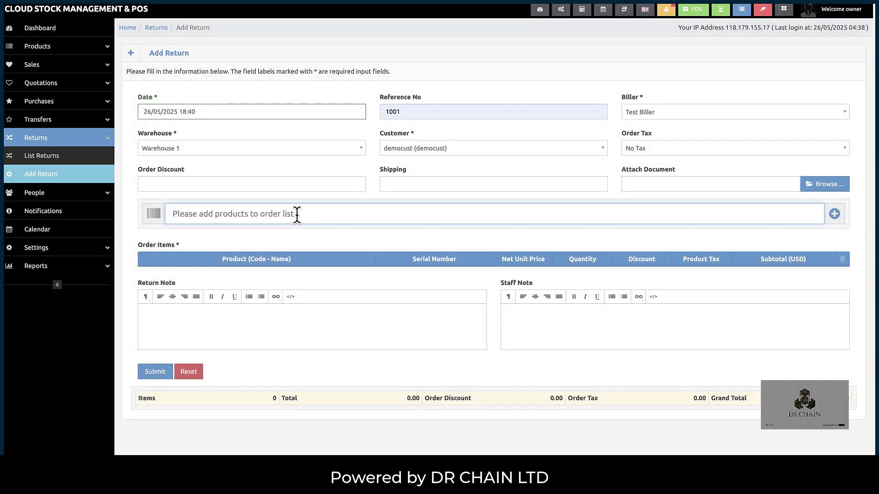
type("shi")
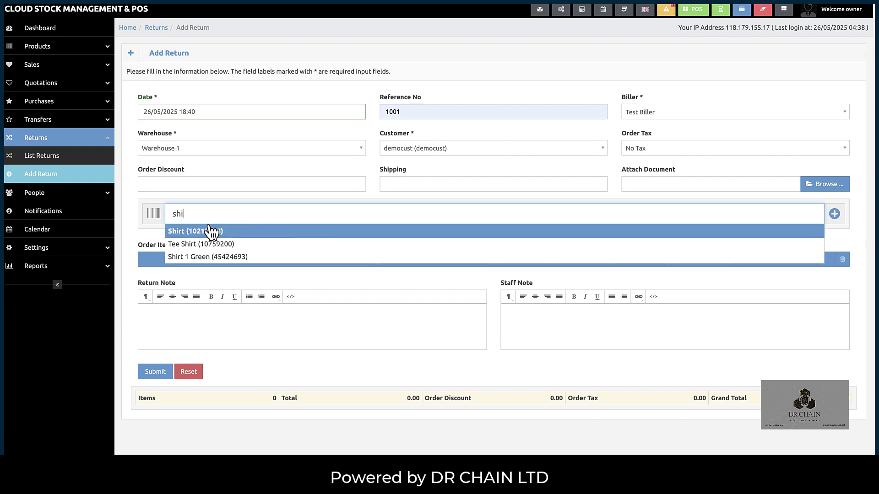
left_click(210, 231)
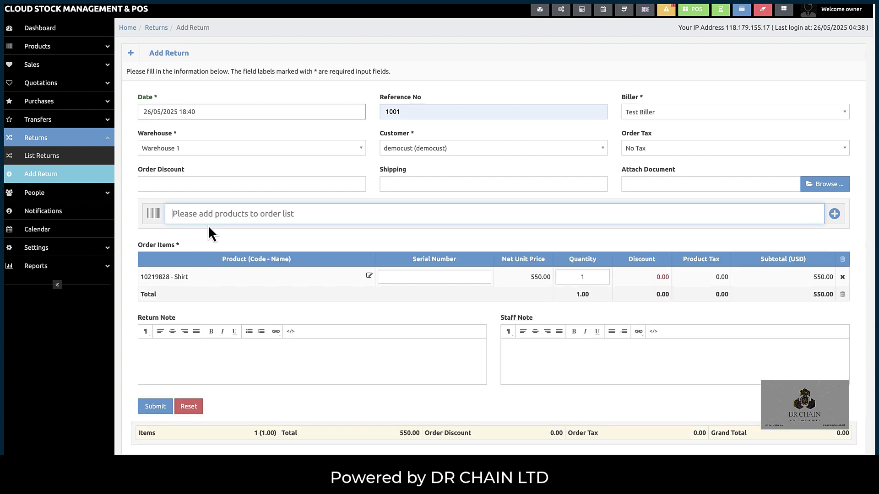
- Open the manual product form, look over its fields, and close it without adding anything
left_click(833, 213)
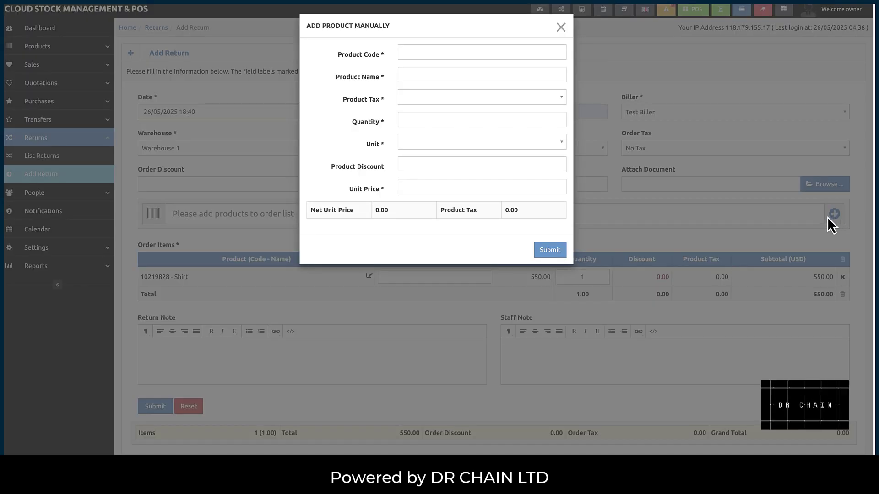
left_click(405, 56)
left_click(410, 73)
left_click(419, 97)
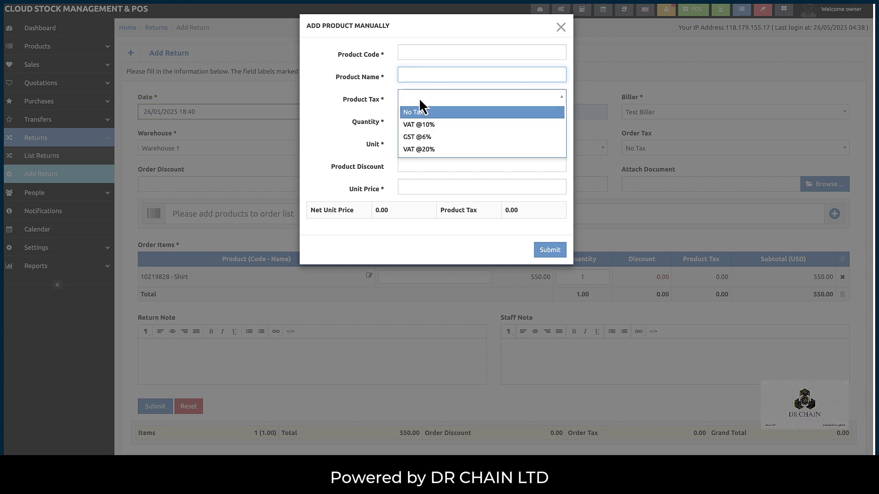
left_click(419, 98)
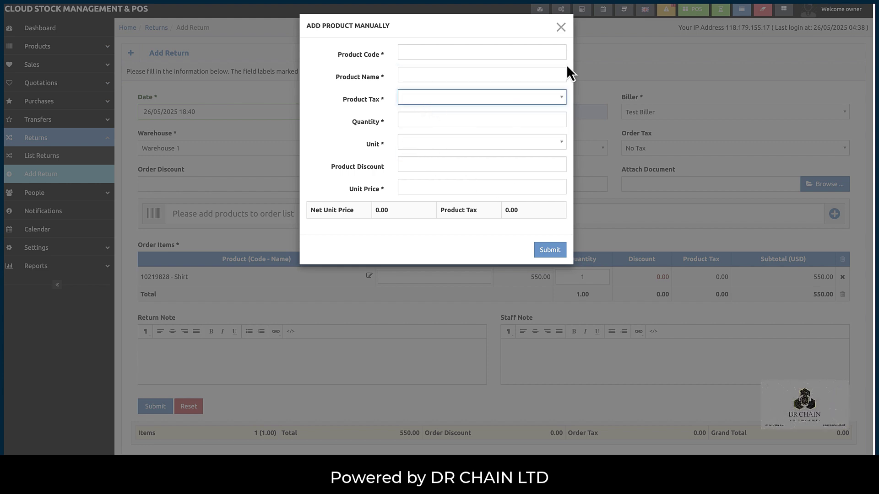
left_click(561, 28)
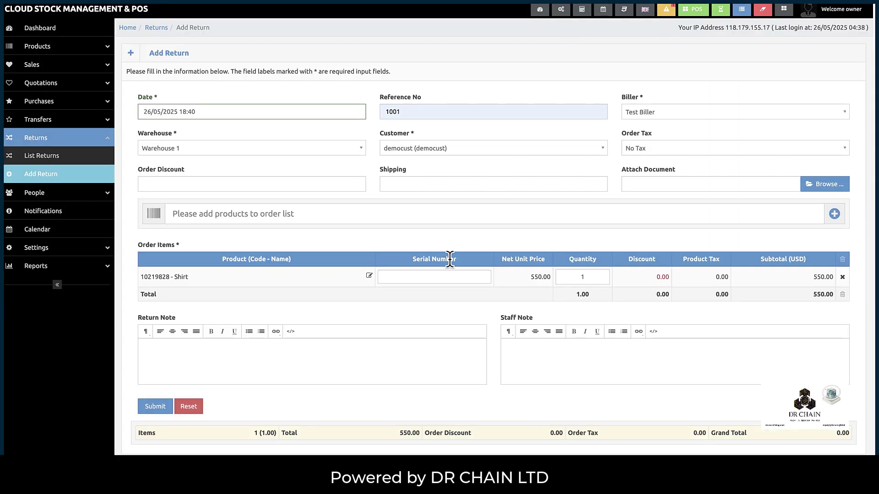
- Add the Tee Shirt with quantity 10 and save the return totalling 5,050.00
left_click(576, 274)
left_click(342, 214)
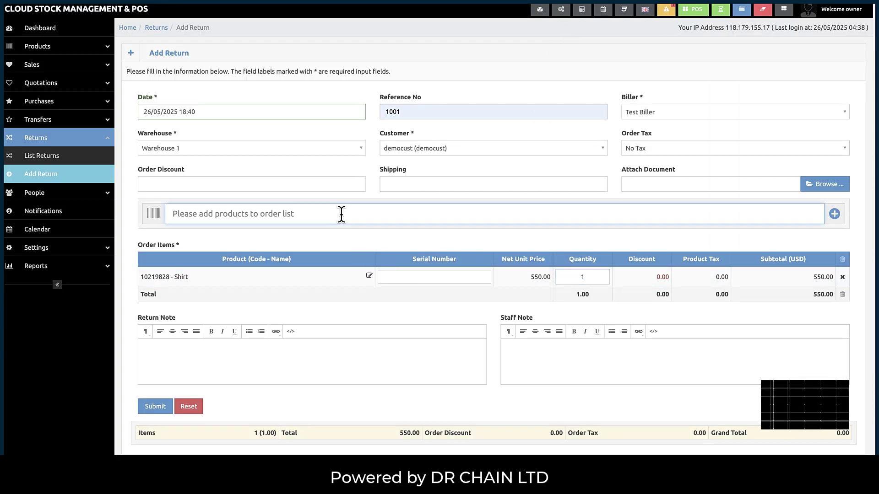
type("tee")
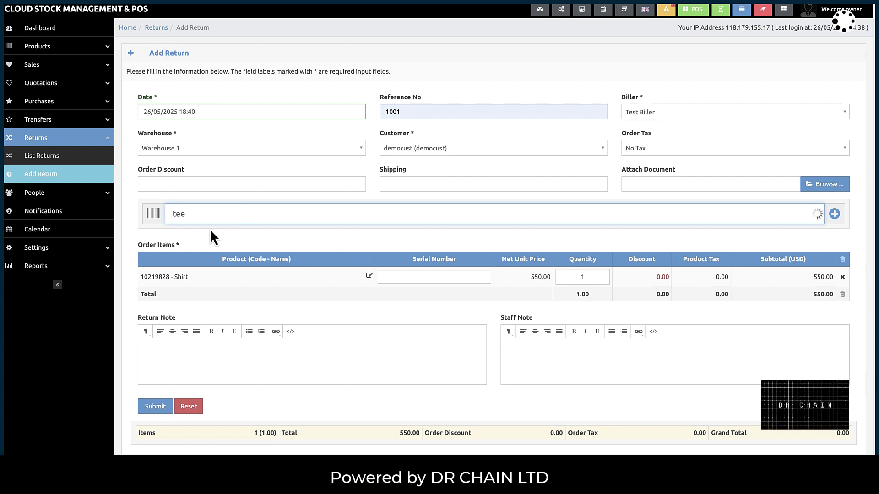
left_click(588, 277)
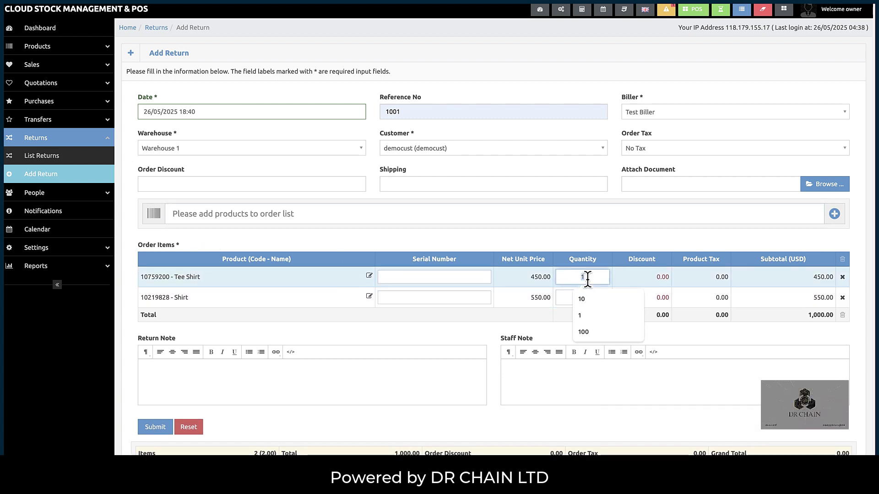
type("10")
left_click(593, 299)
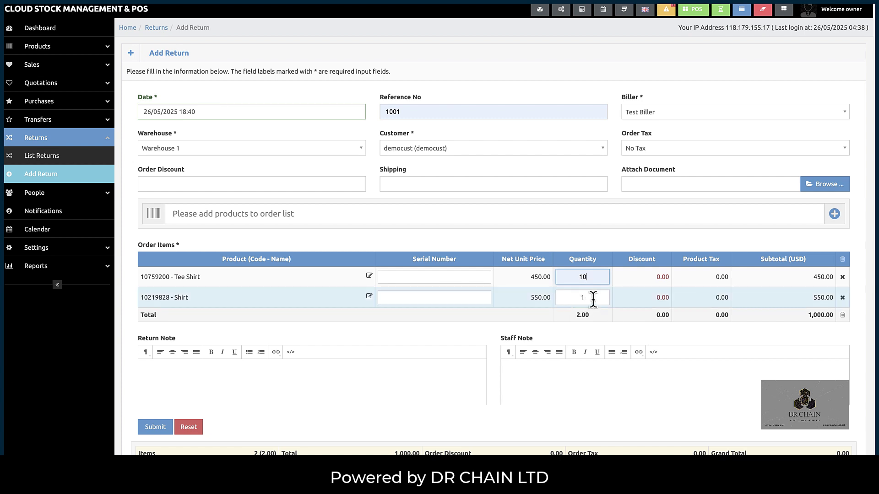
left_click(569, 374)
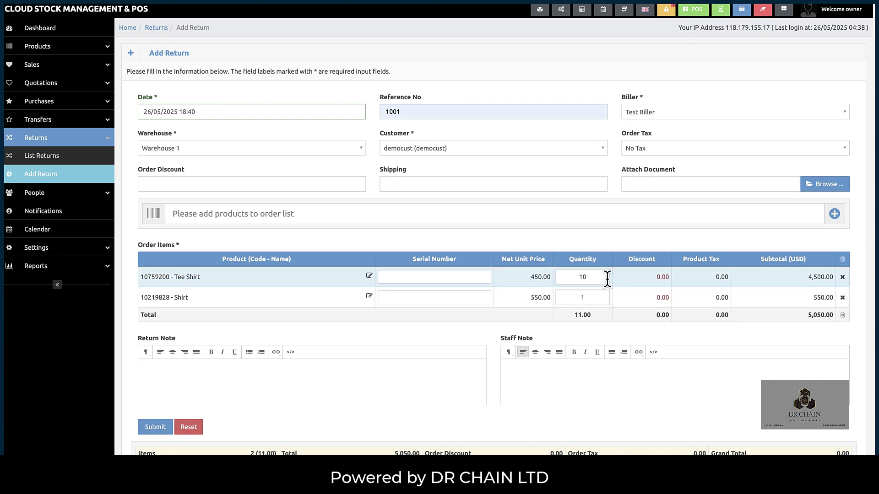
left_click(155, 433)
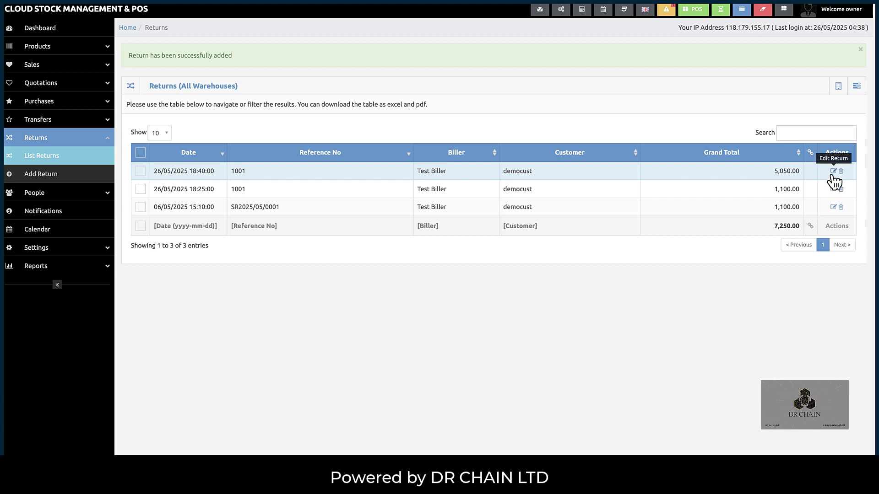
- Dismiss the success alert, review return 1001 in its edit form, then go back to the returns list
left_click(40, 163)
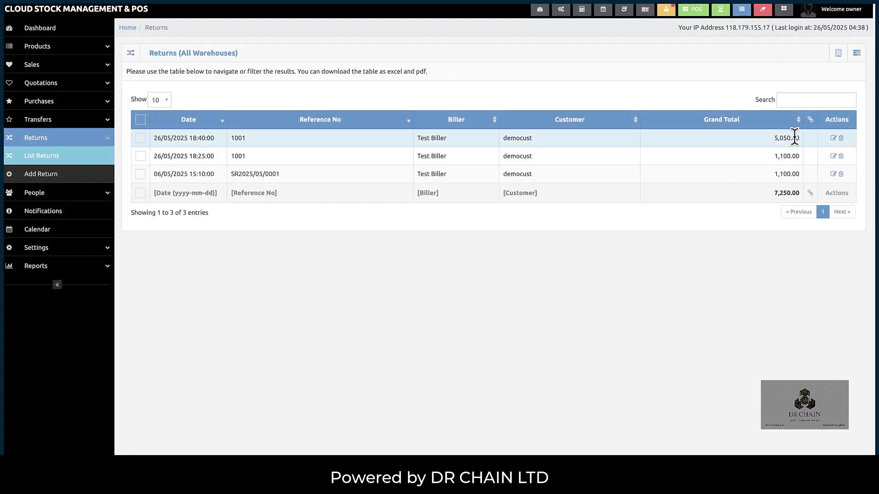
left_click(833, 138)
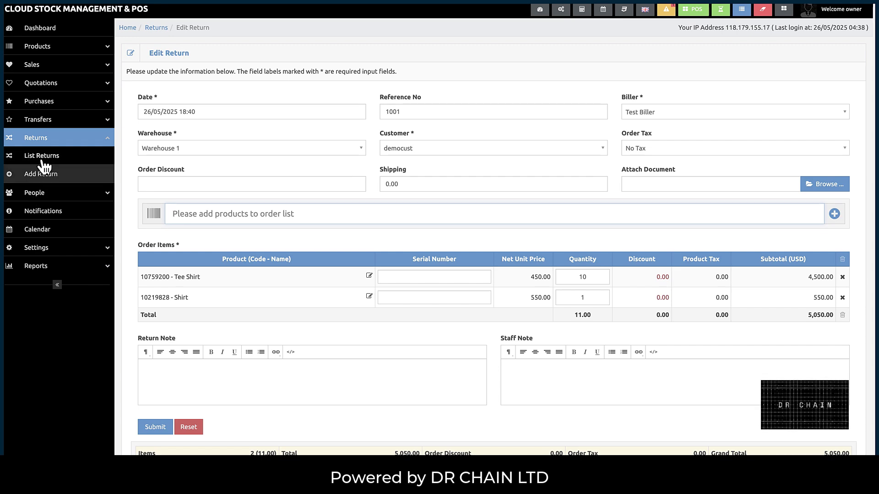
left_click(42, 156)
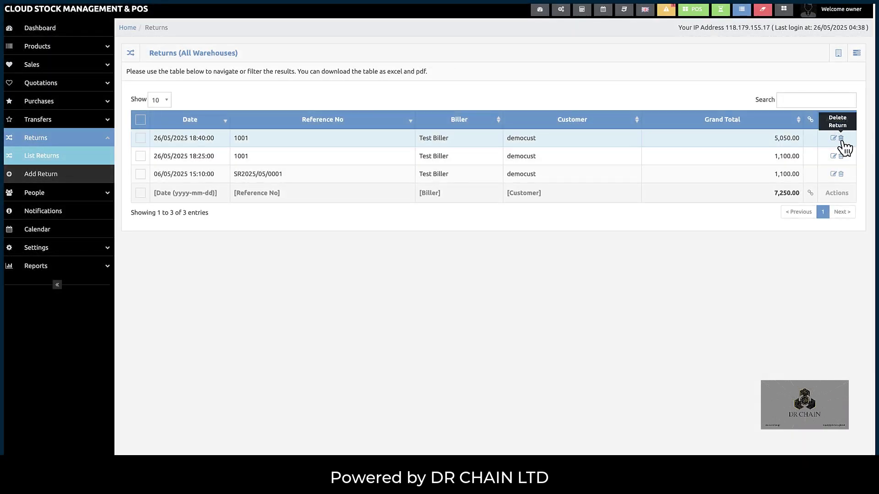
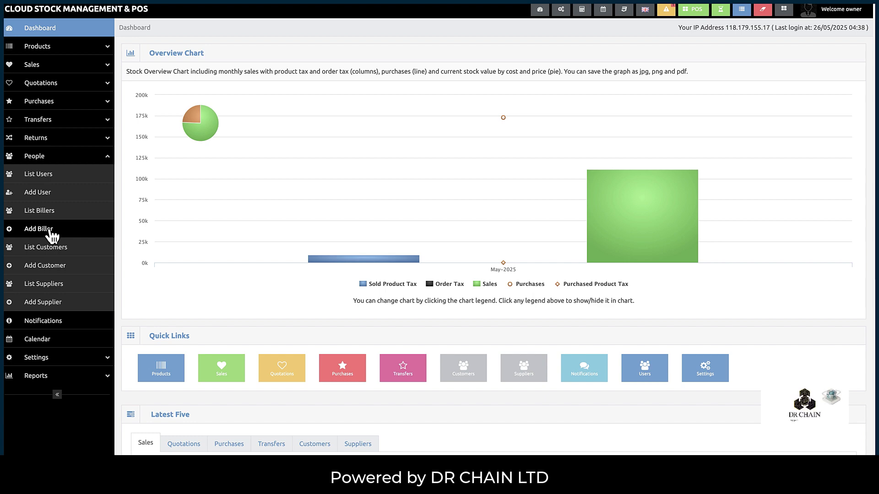
- Open the Add Biller form from the People menu
left_click(47, 160)
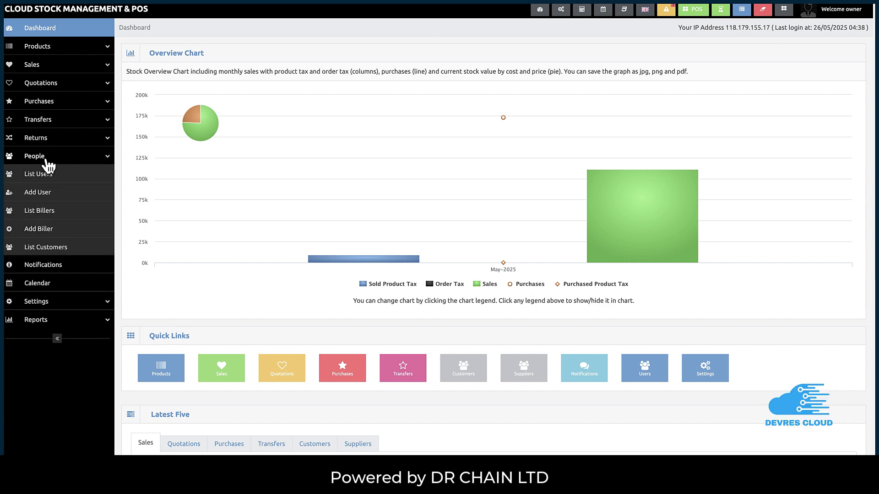
left_click(47, 160)
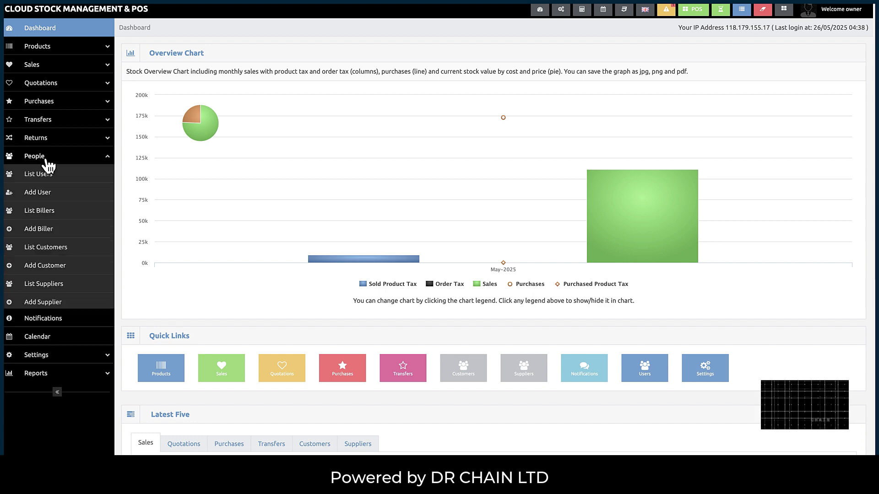
left_click(32, 232)
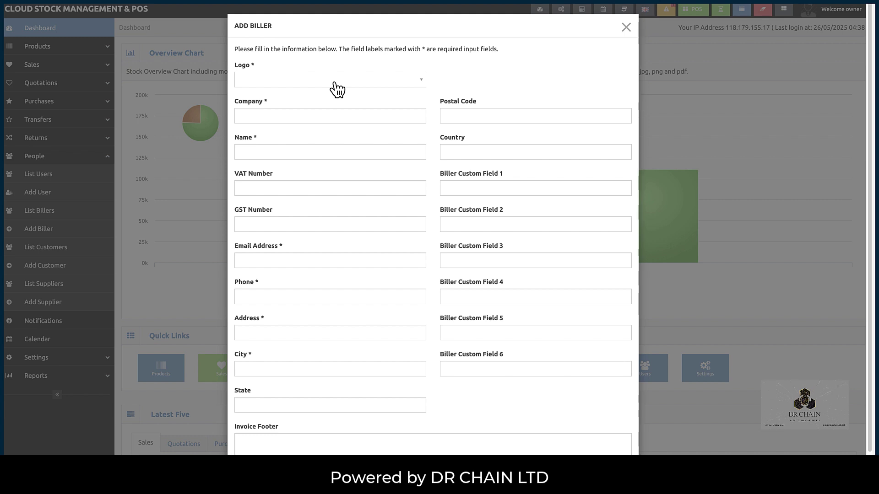
- Set the biller logo to devlogo.jpg, after trying devlogo1.jpg and devlogo2.jpg
left_click(372, 81)
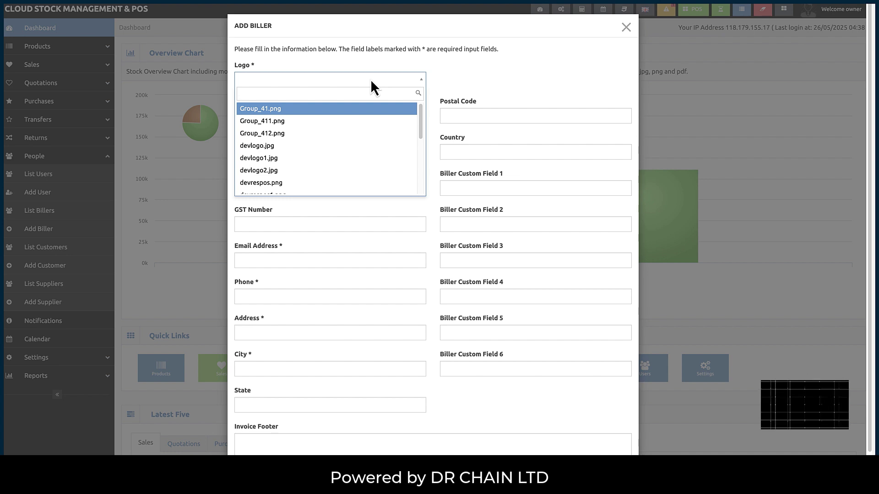
left_click(283, 146)
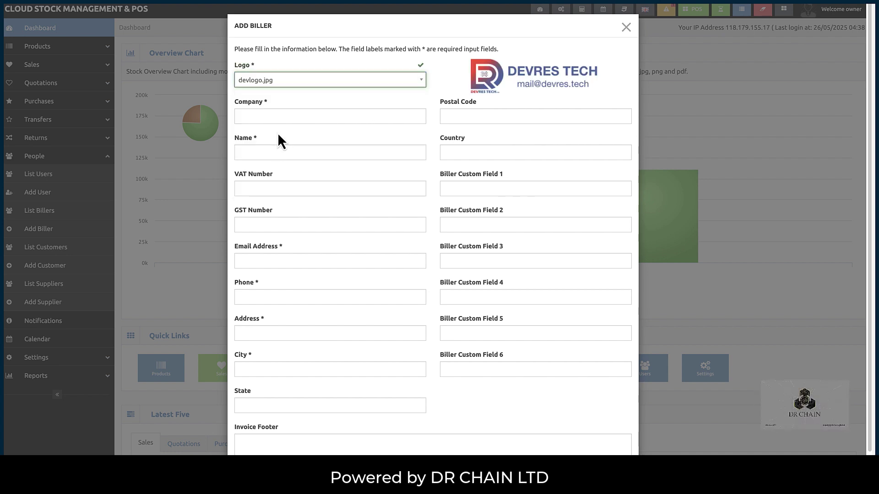
left_click(308, 87)
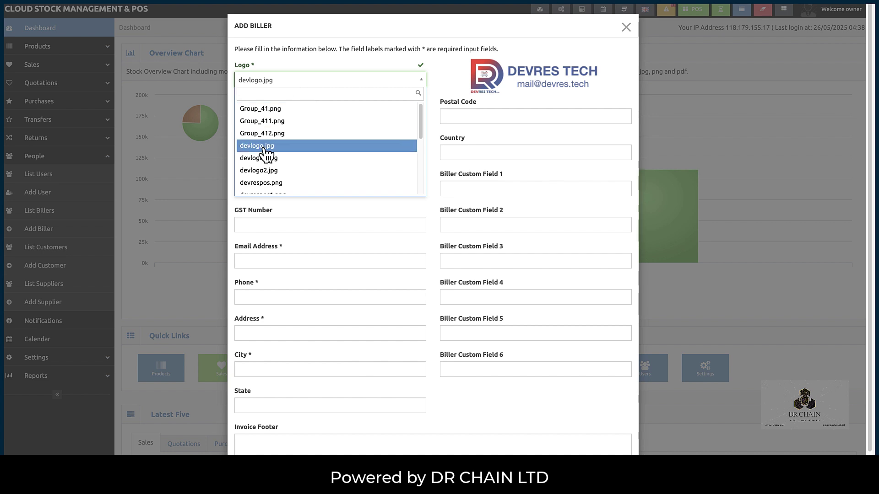
left_click(261, 157)
left_click(311, 88)
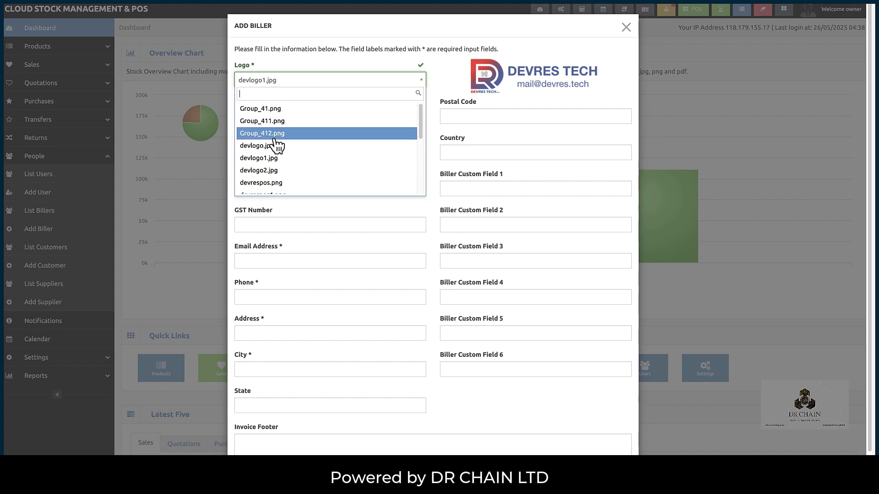
left_click(275, 170)
left_click(288, 82)
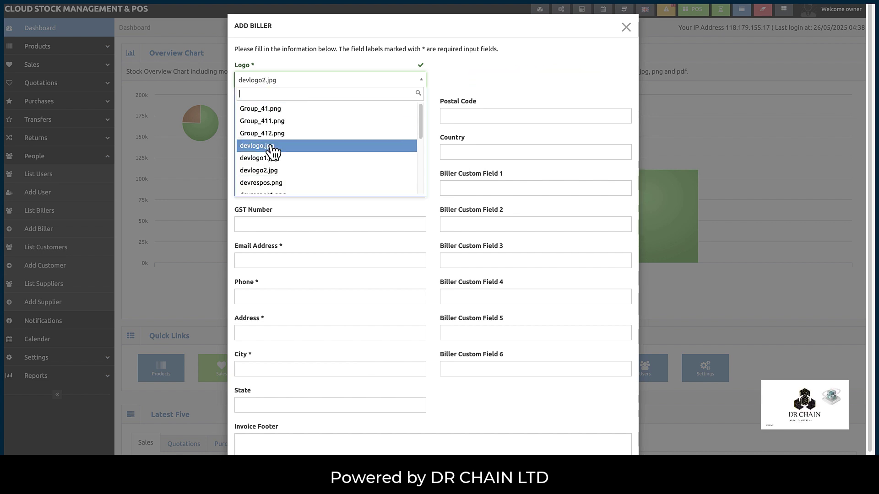
left_click(271, 145)
left_click(275, 116)
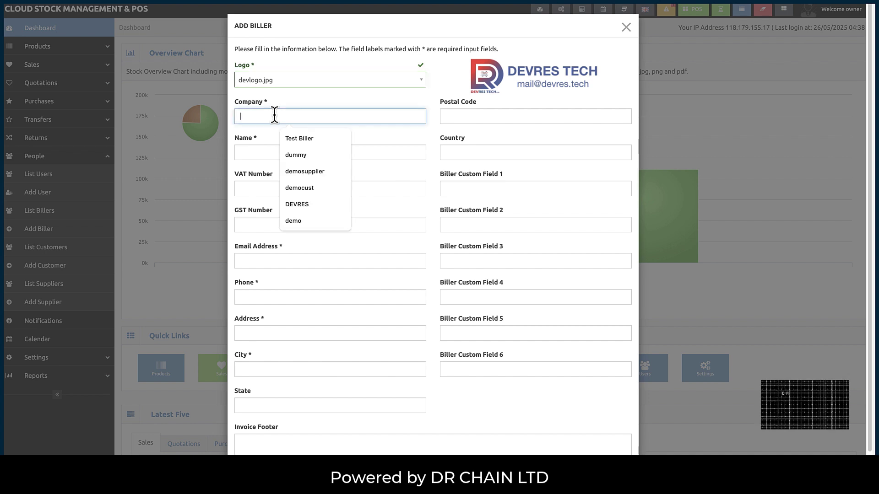
- Enter company DEVRES and the biller's contact name
type("testb")
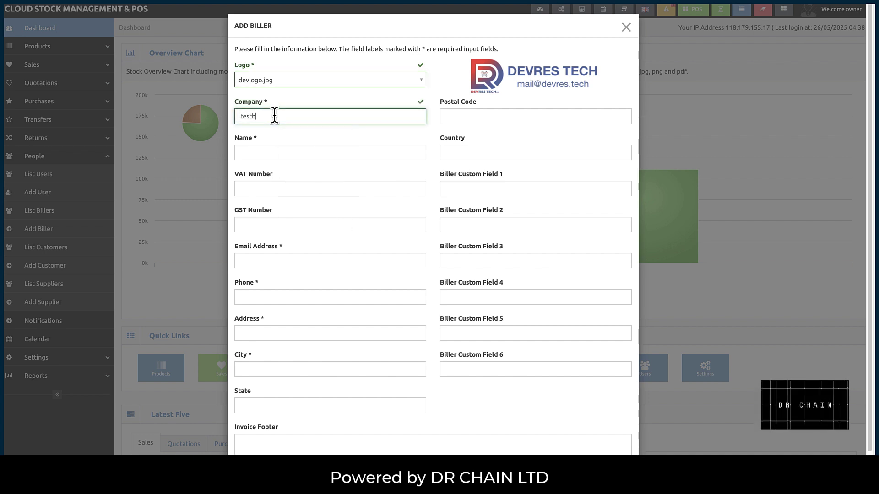
key("ctrl+a")
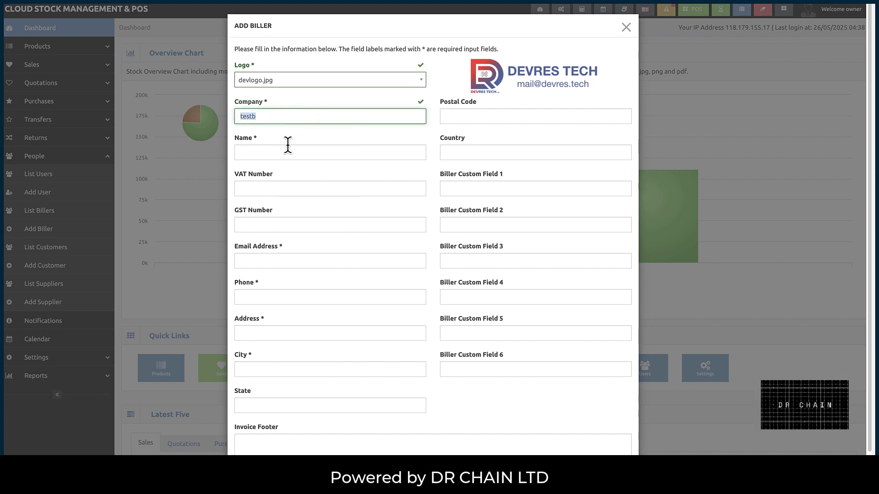
left_click(284, 151)
double_click(258, 116)
type("DEVRES")
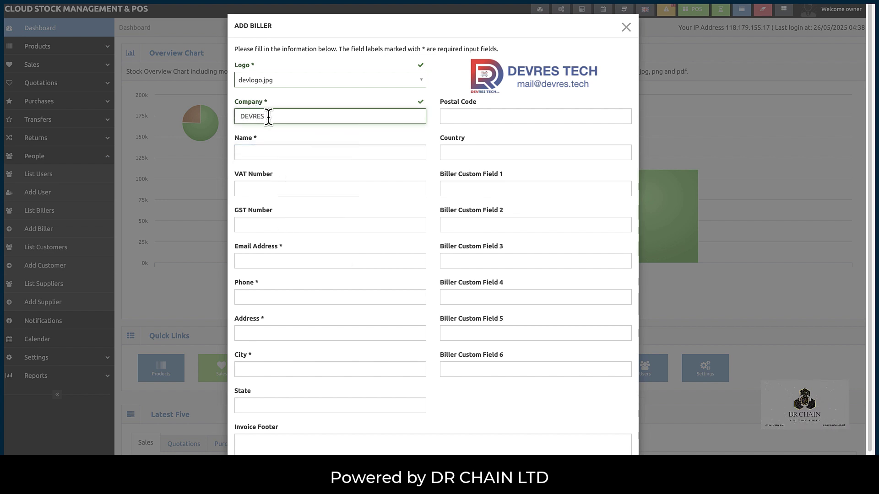
left_click(273, 152)
type("test")
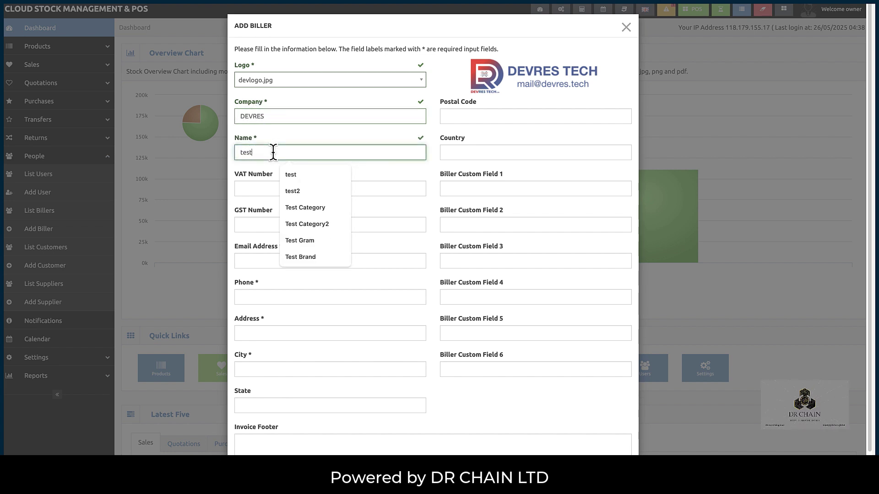
type("b")
- Fill in the biller's e-mail and phone number, with address and city 'dummy'
left_click(284, 261)
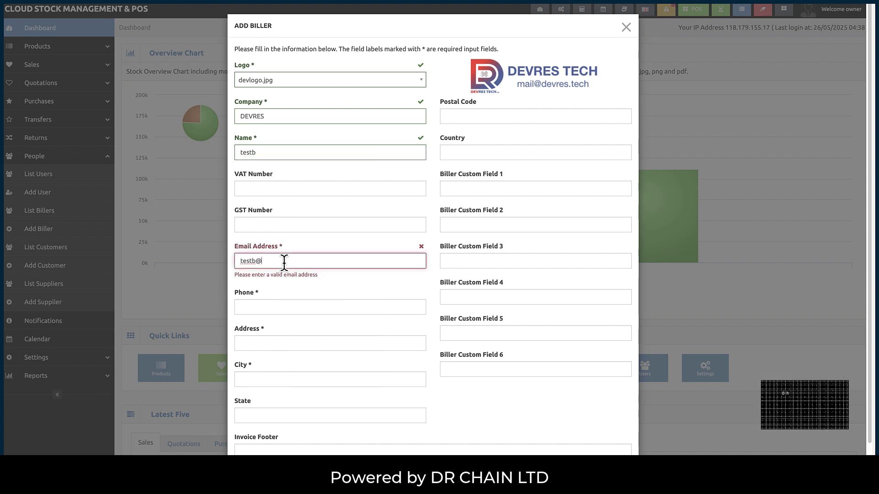
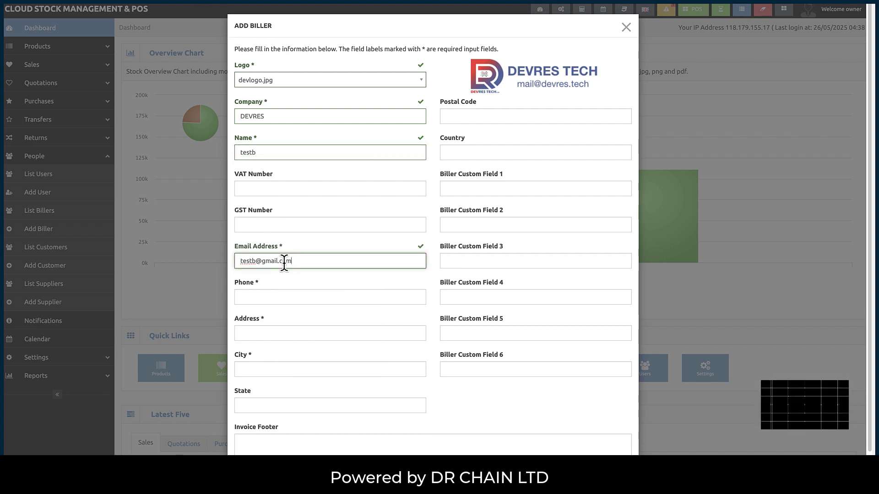
left_click(344, 297)
type("29378298")
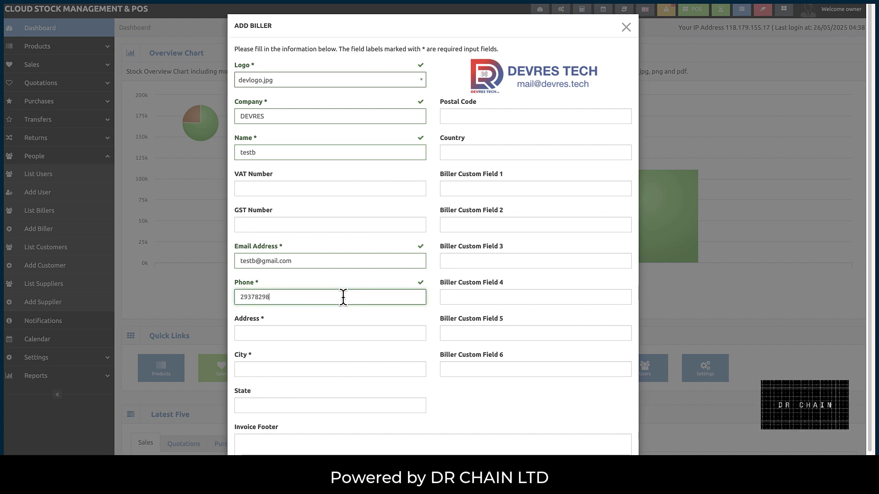
left_click(310, 330)
type("dummy")
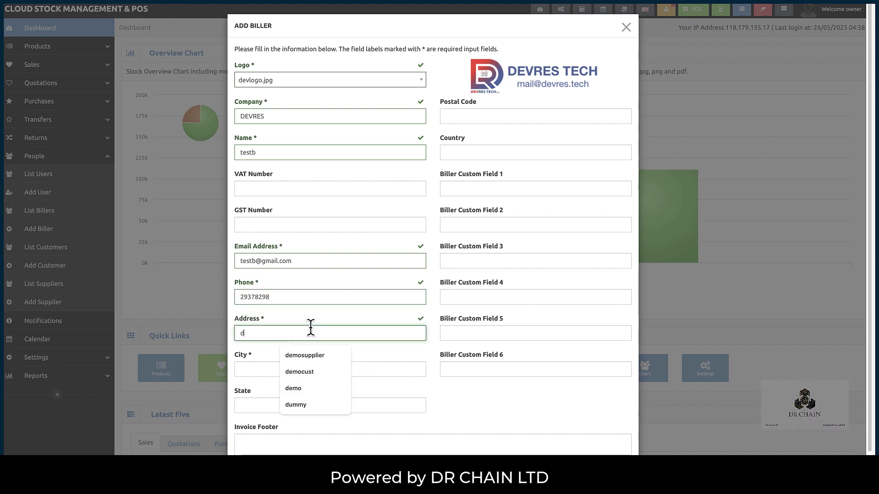
key("ctrl+a")
key("ctrl+c")
left_click(304, 364)
key("ctrl+v")
- Add invoice footer 'te', submit the biller, and dismiss the browser's address prompt
triple_click(304, 257)
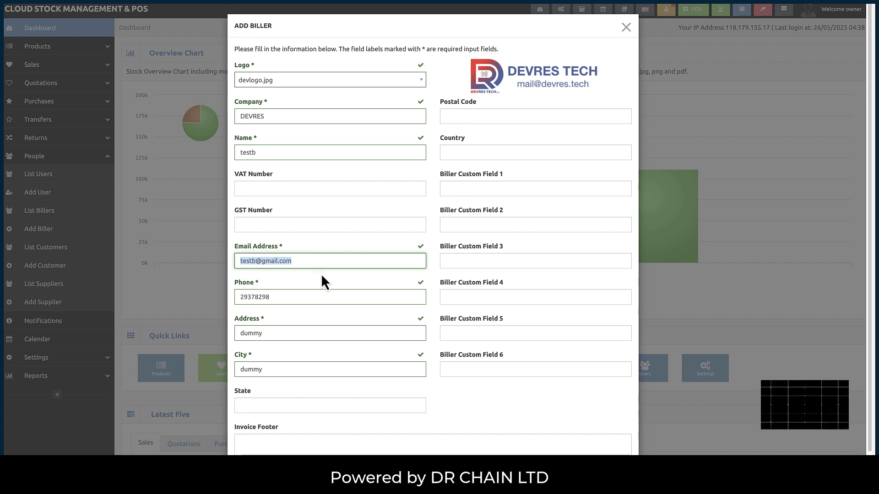
scroll(321, 276, "down", 1)
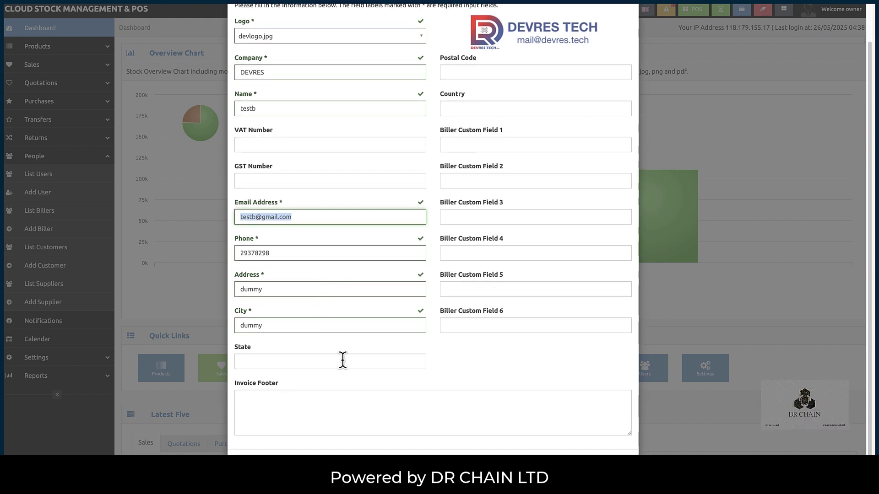
scroll(343, 361, "up", 1)
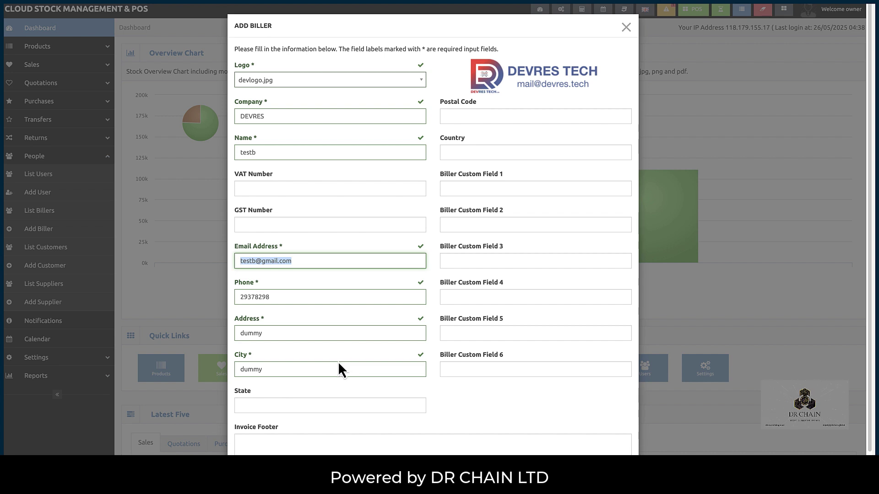
scroll(339, 363, "down", 1)
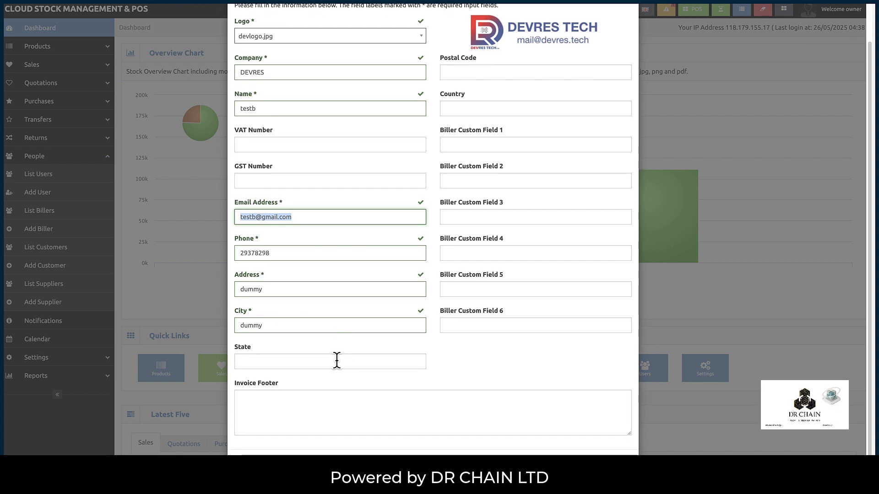
left_click(332, 412)
type("test")
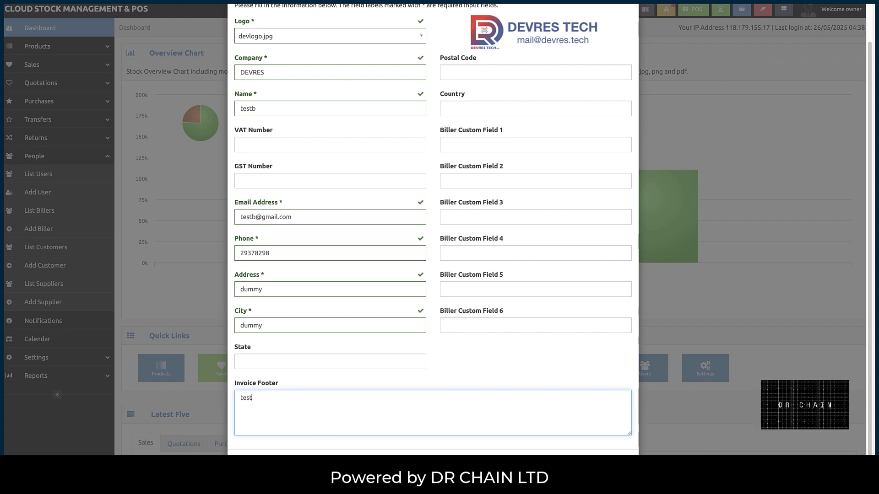
left_click(611, 453)
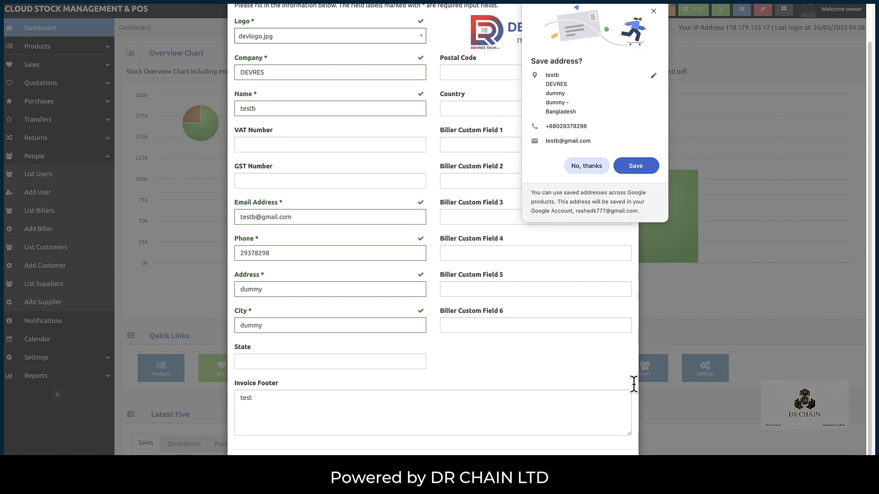
left_click(653, 13)
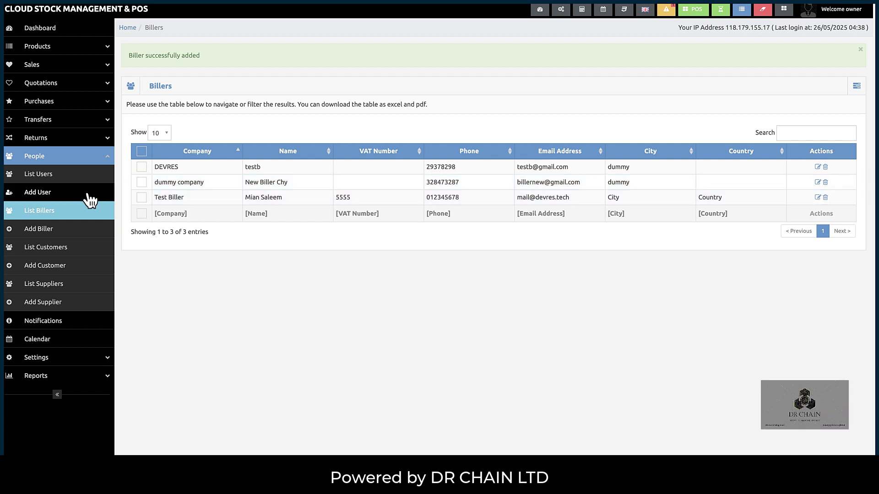
- Start a new user with first and last name, company DEVRES, phone and e-mail
left_click(44, 193)
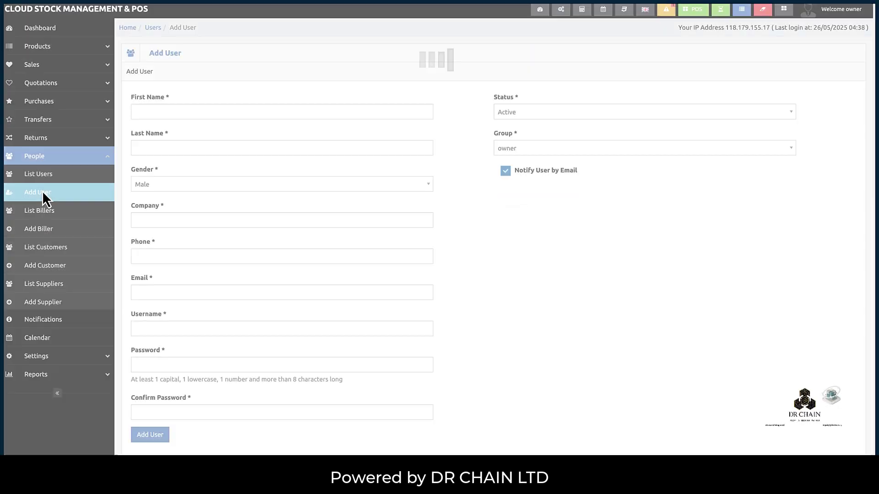
left_click(162, 111)
type("TEst")
key("BackSpace")
key("BackSpace")
key("BackSpace")
type("es")
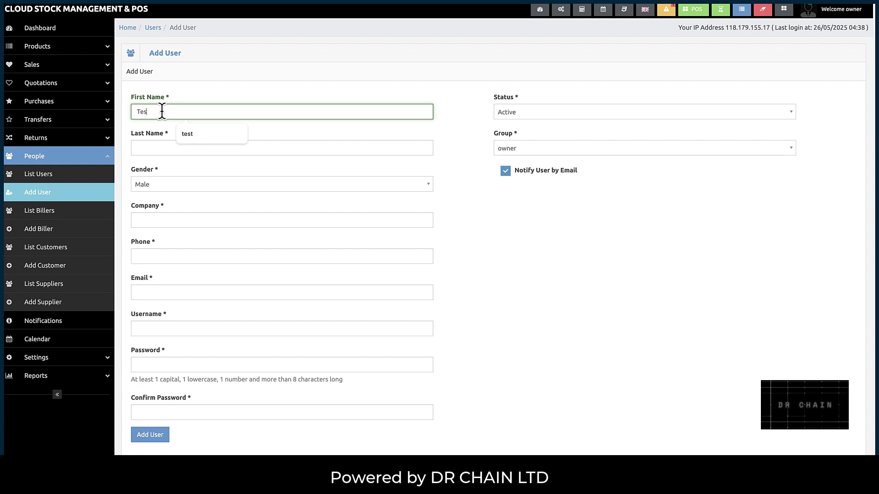
type("t B")
left_click(166, 147)
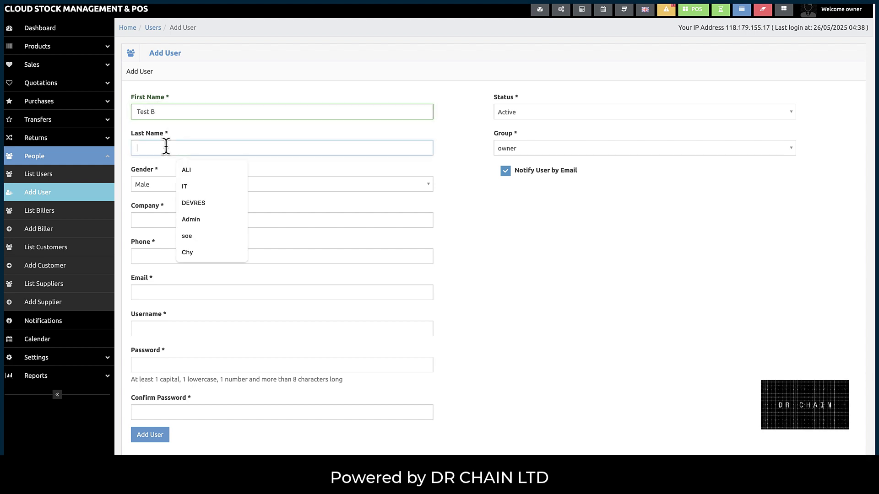
type("TEST")
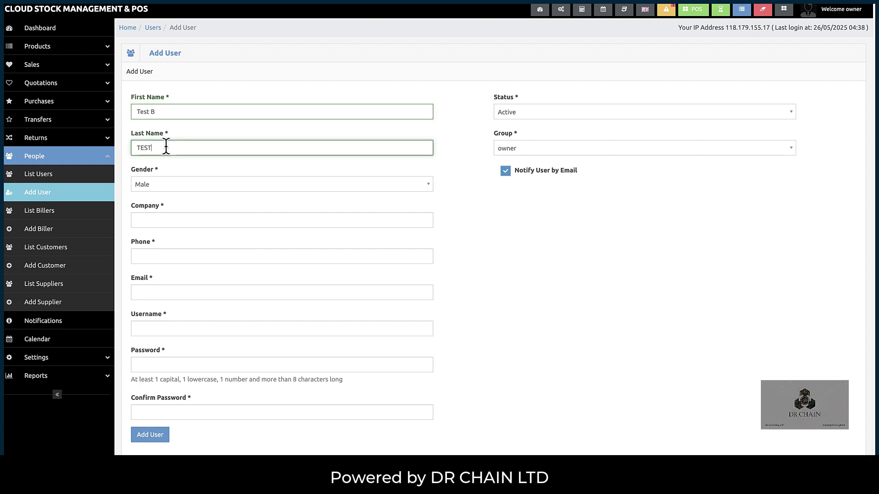
left_click(161, 220)
type("D")
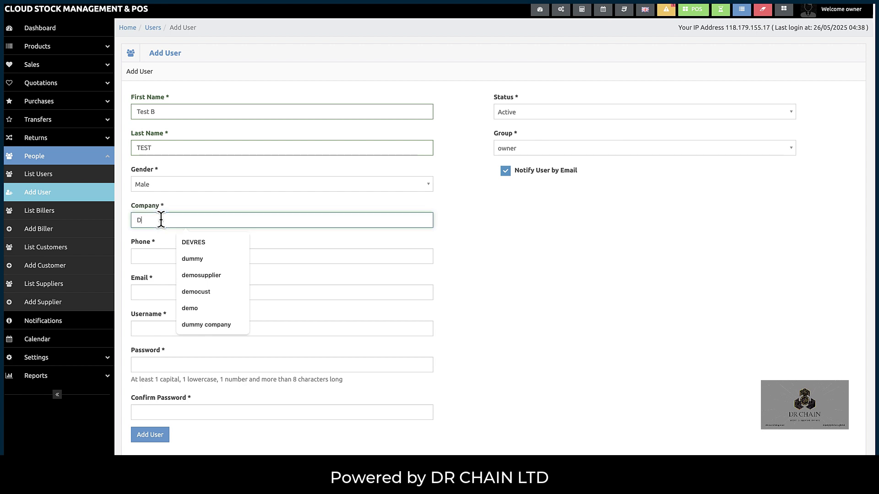
type("EVRES")
left_click(149, 255)
type("324432")
left_click(160, 292)
- Set the username to the e-mail without its domain, and enter a matching password and confirmation
left_click(177, 326)
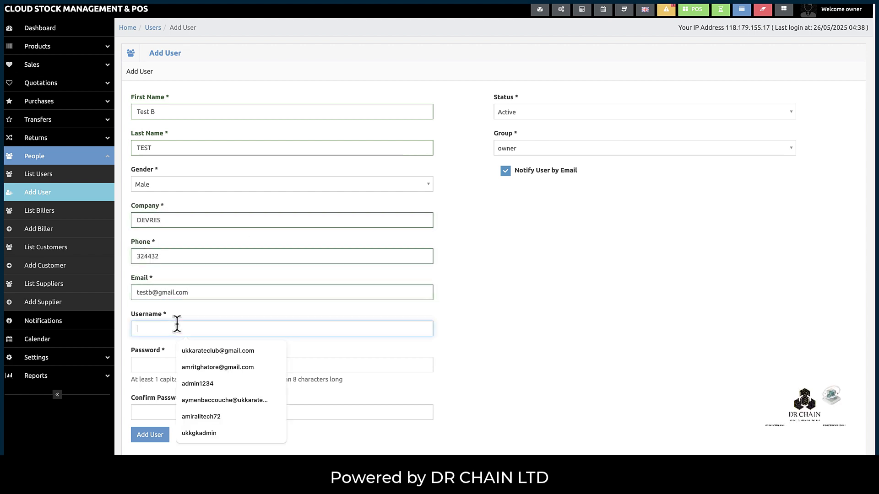
left_click_drag(155, 328, 210, 329)
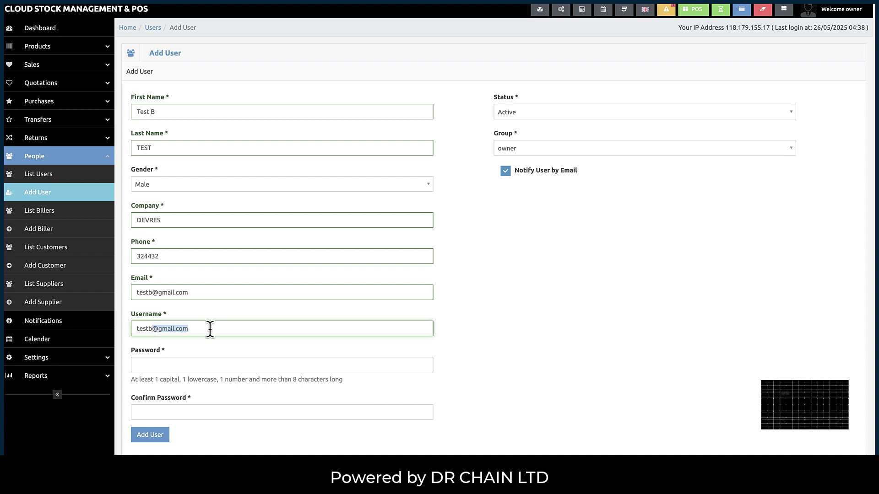
key("BackSpace")
key("Tab")
type("Te")
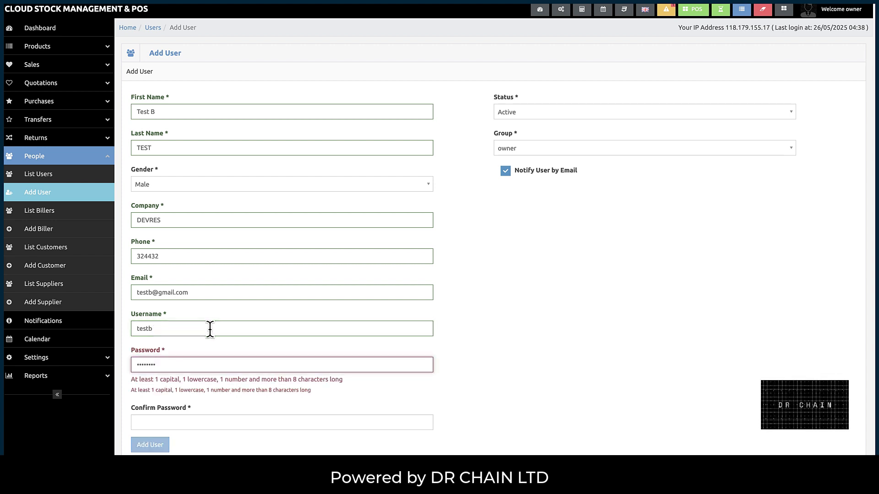
left_click(214, 425)
double_click(156, 365)
type("Te")
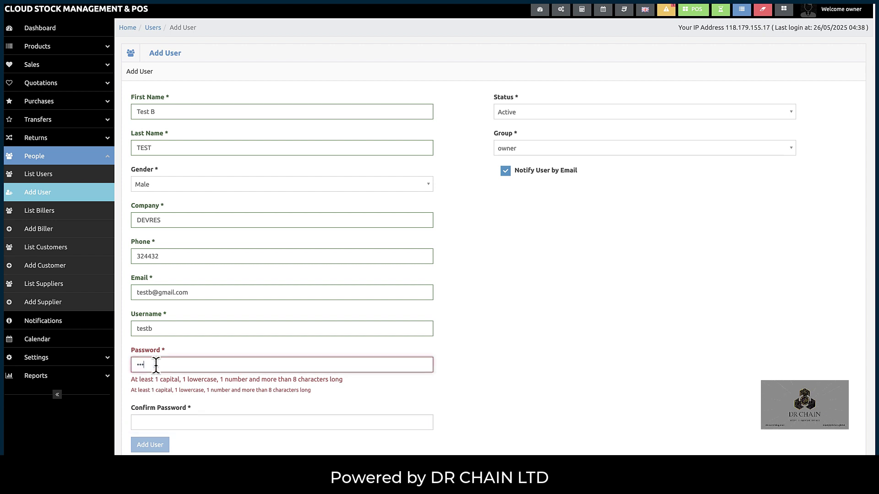
key("Tab")
type("Test3")
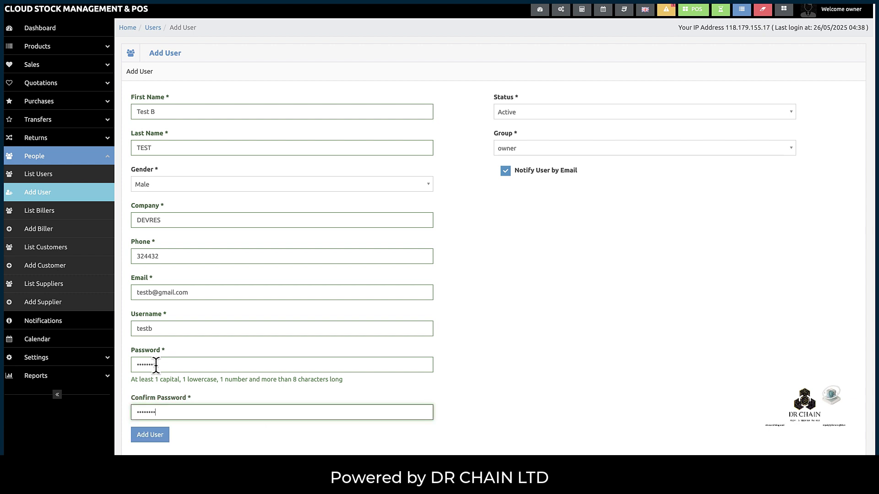
- Assign the user to the sales group, DEVRES biller and Warehouse 1
left_click(528, 150)
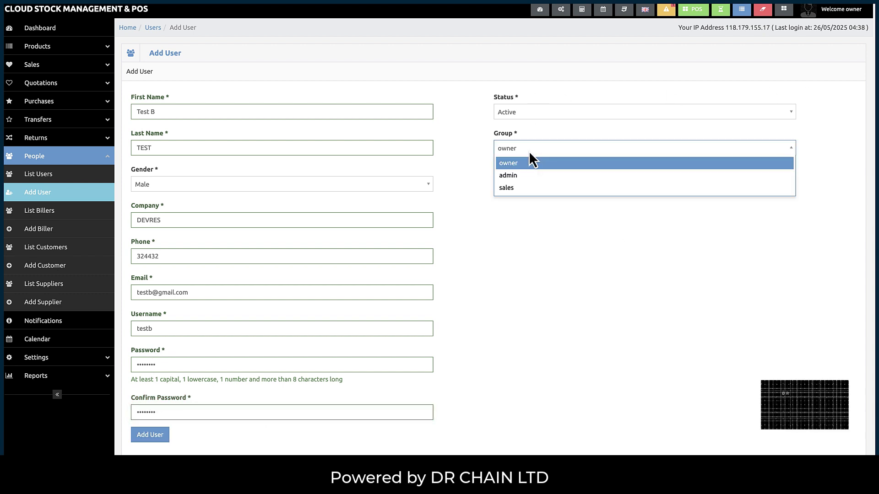
left_click(525, 188)
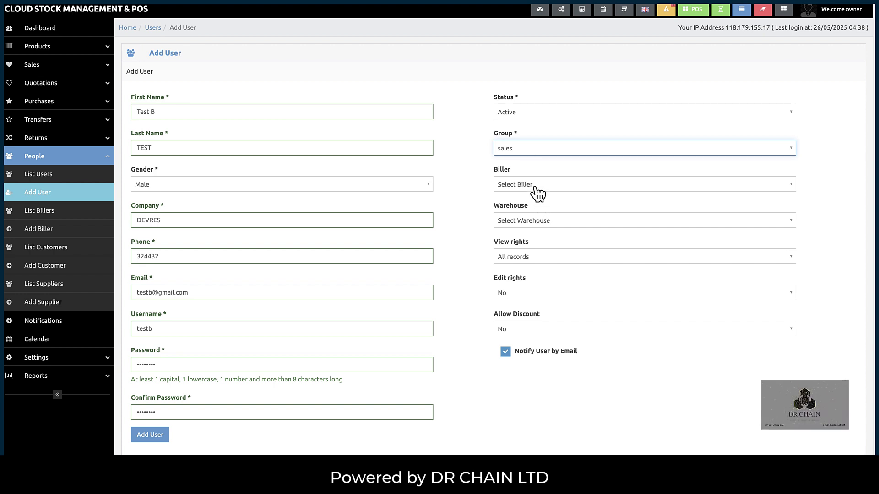
left_click(537, 190)
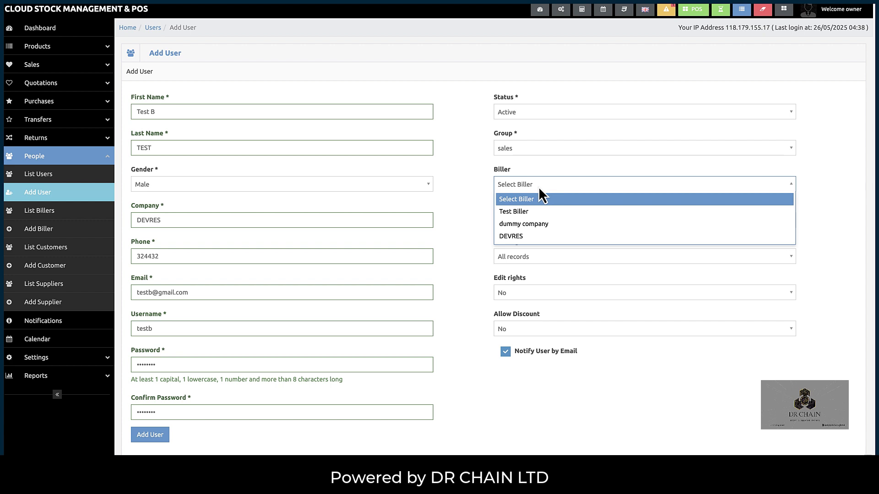
left_click(520, 234)
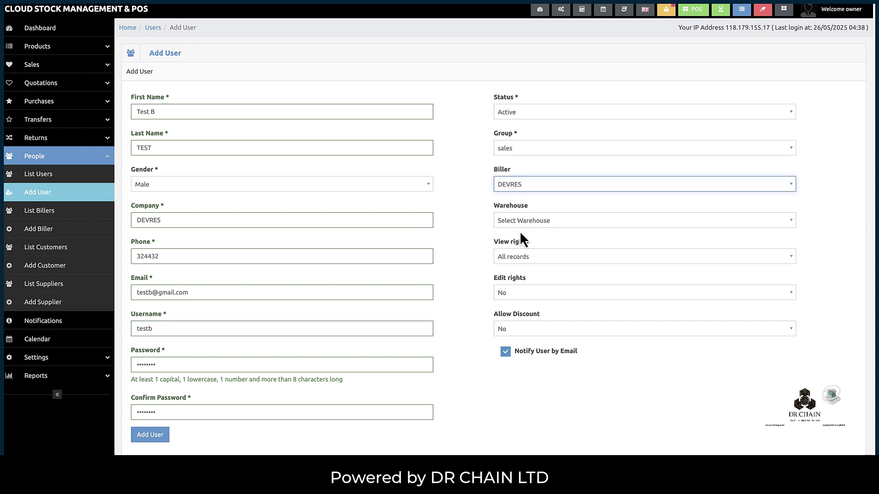
left_click(516, 224)
left_click(521, 249)
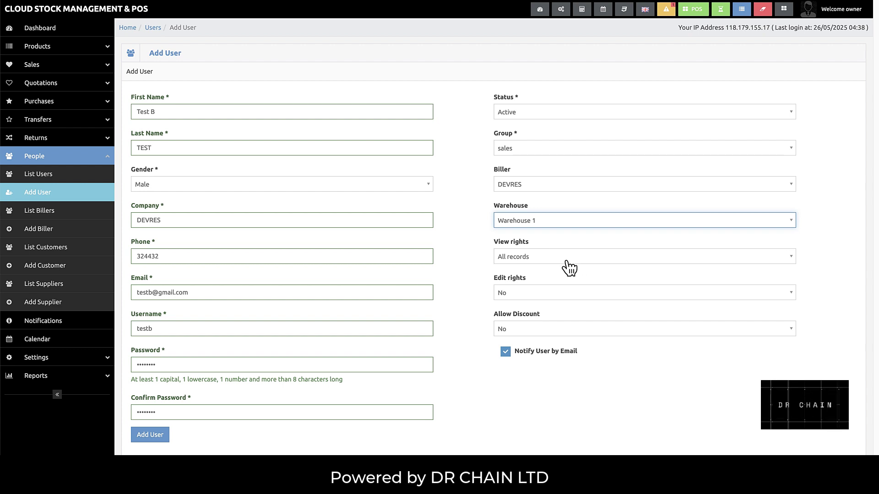
- Limit view rights to Own records, allow discounts, and create the user
left_click(541, 262)
left_click(541, 271)
left_click(541, 261)
left_click(533, 288)
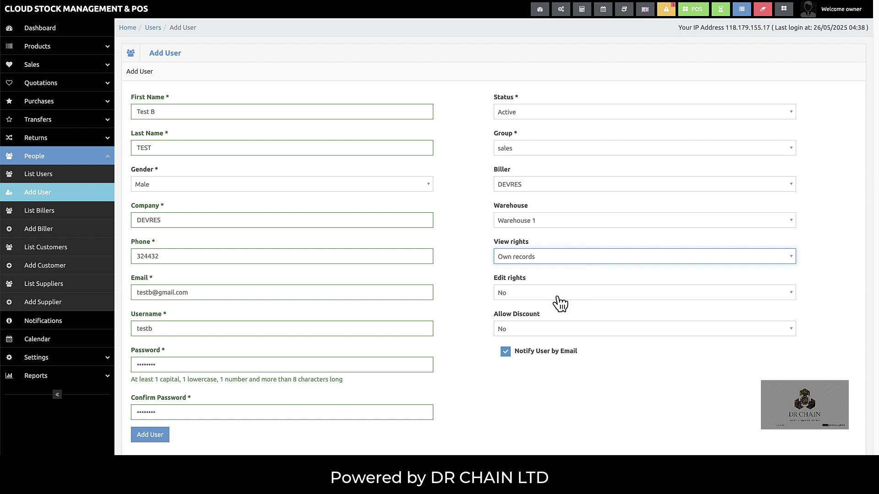
left_click(545, 330)
left_click(543, 353)
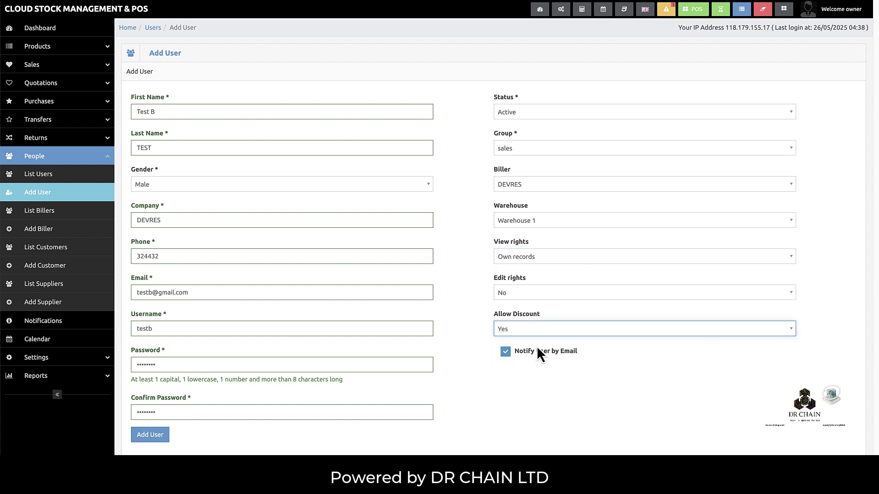
left_click(160, 438)
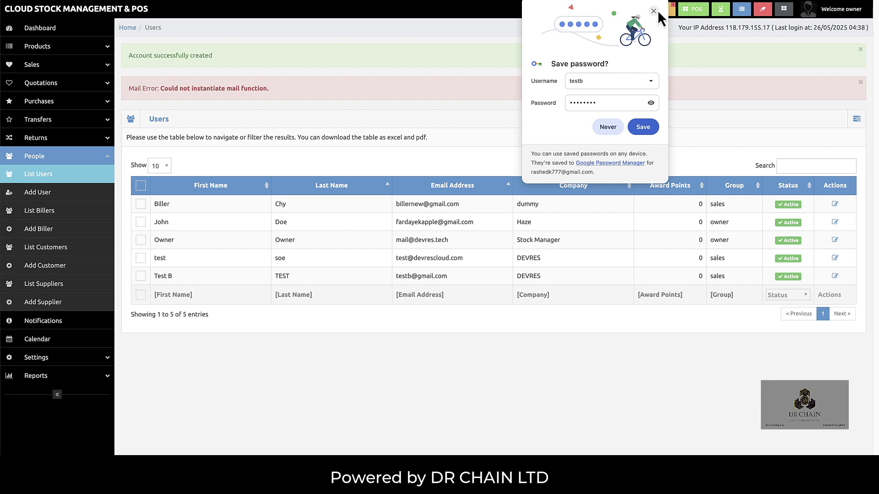
- Dismiss the save-password prompt and read the mail error above the Users list
left_click(653, 11)
left_click_drag(304, 91, 124, 89)
left_click(284, 82)
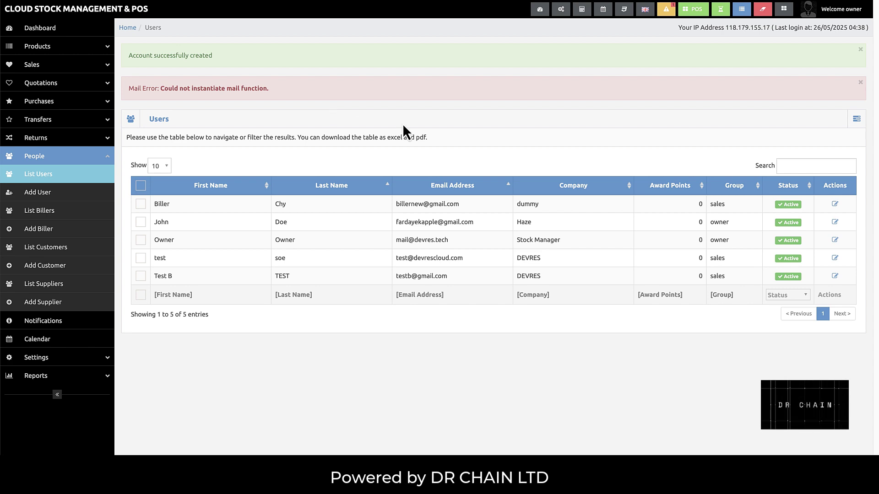
- Log out of the owner account and log in as the new sales user
left_click(847, 10)
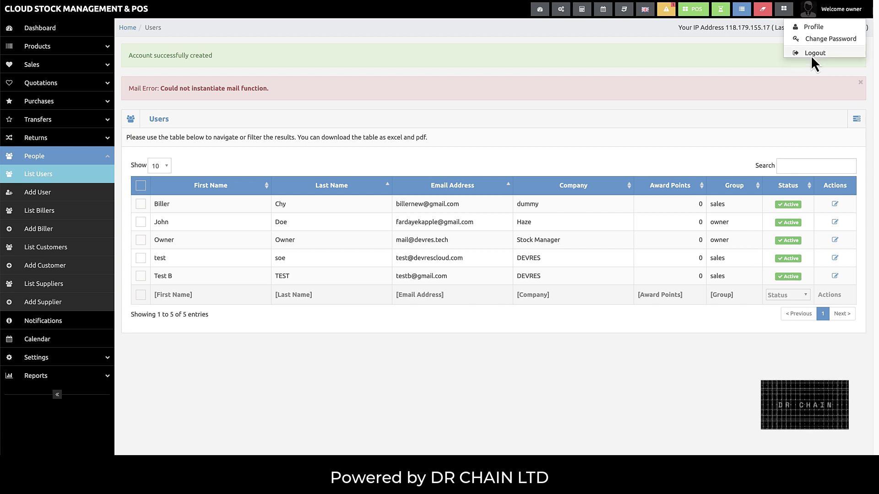
left_click(812, 59)
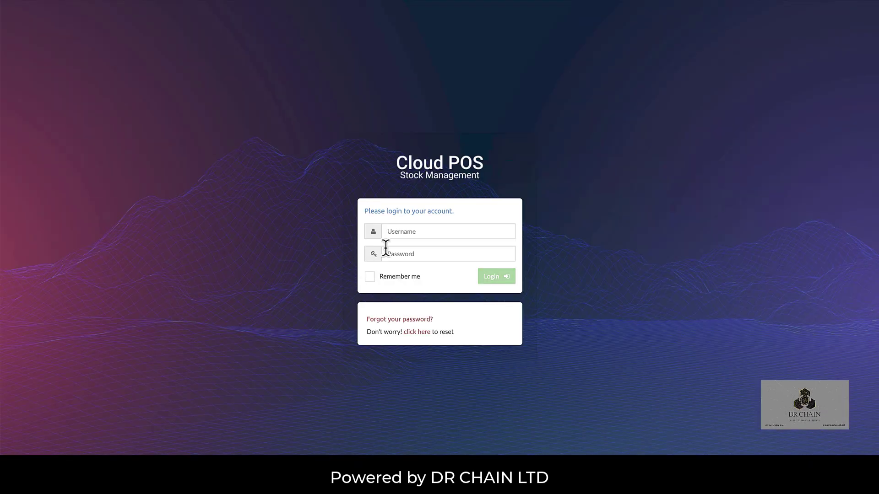
left_click(406, 231)
key("Down")
key("Down")
key("Down")
key("Return")
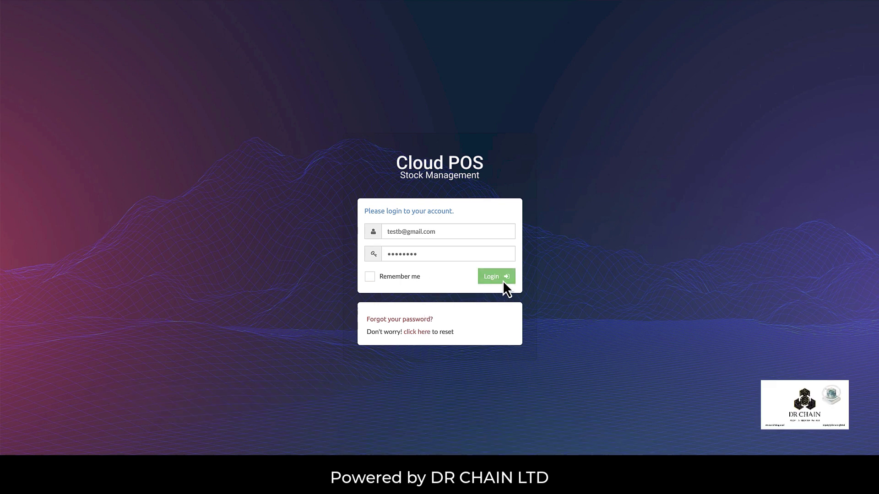
left_click(501, 280)
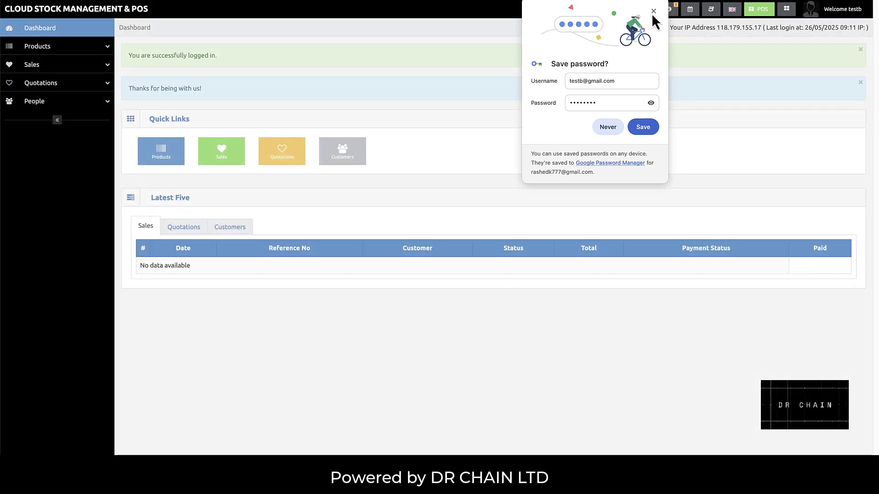
- Expand the Products, Sales and People menu sections
left_click(54, 49)
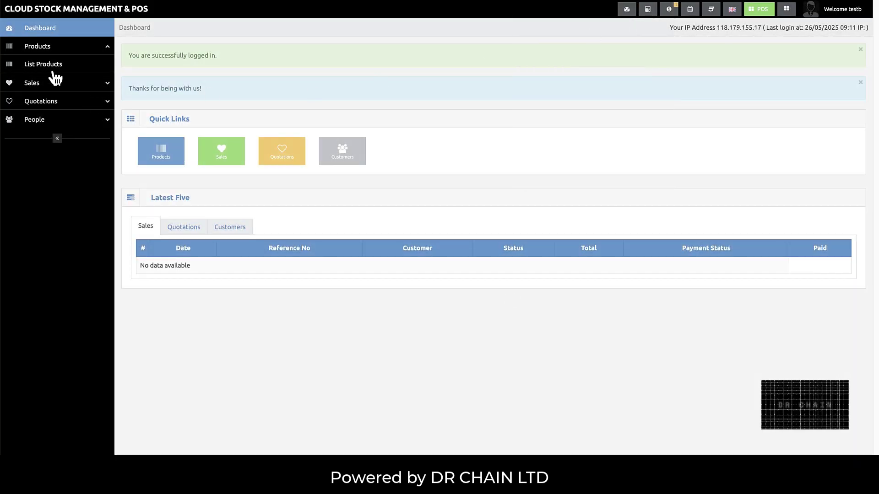
left_click(54, 87)
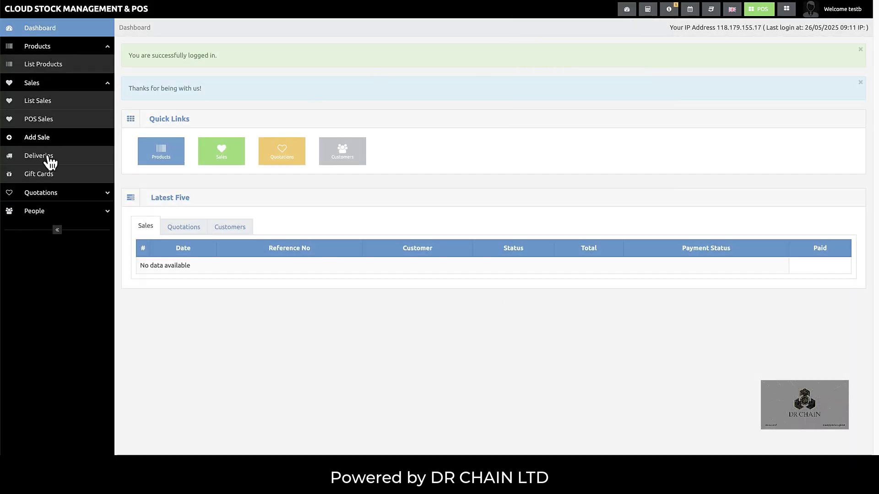
left_click(50, 213)
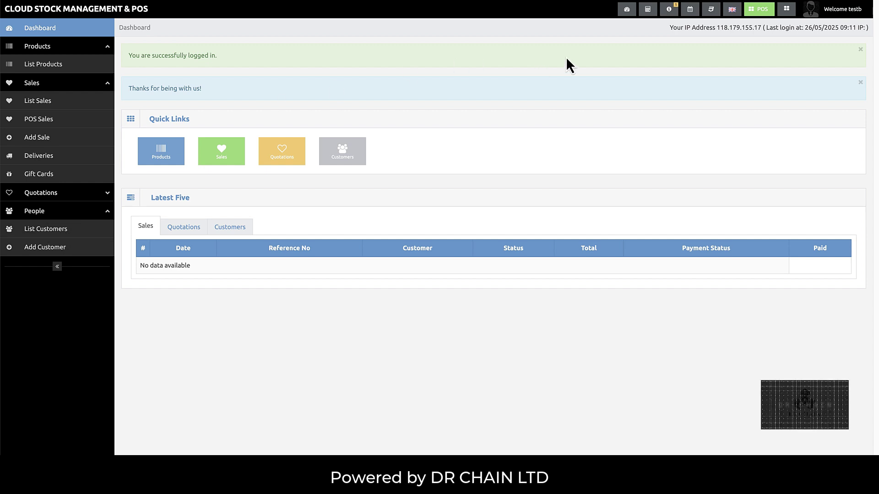
- Open the POS register with 200 cash in hand
left_click(756, 11)
left_click(212, 164)
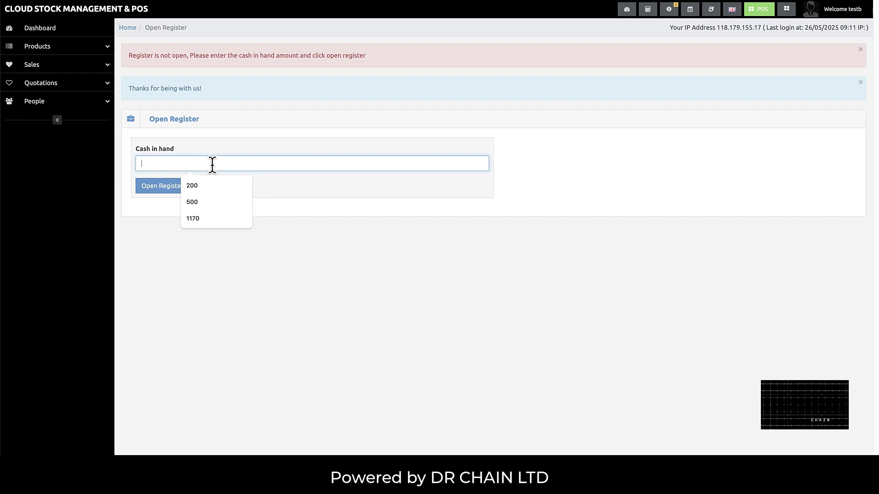
type("200")
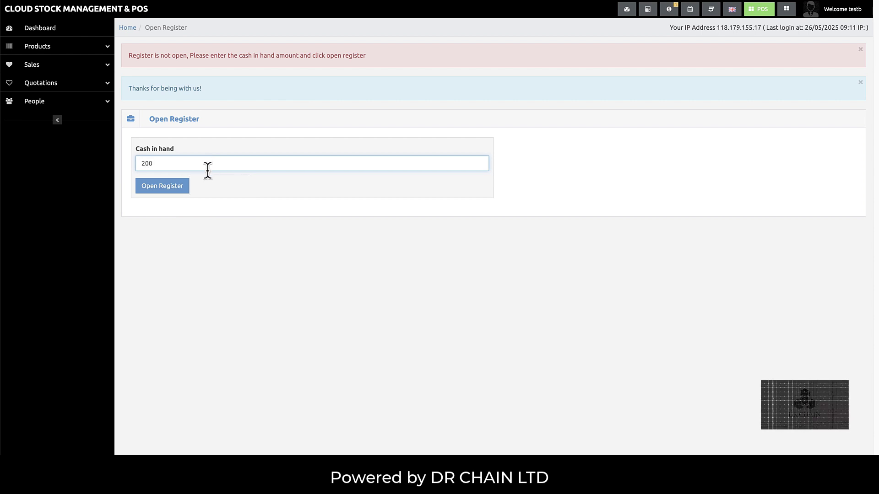
left_click(177, 190)
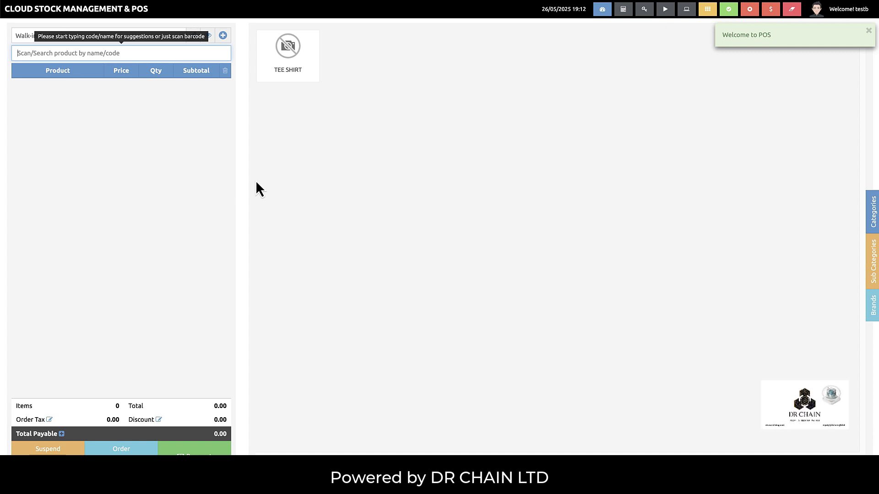
- Sell one Tee Shirt for 450.00 cash, skip printing the receipt, and return to POS
left_click(288, 78)
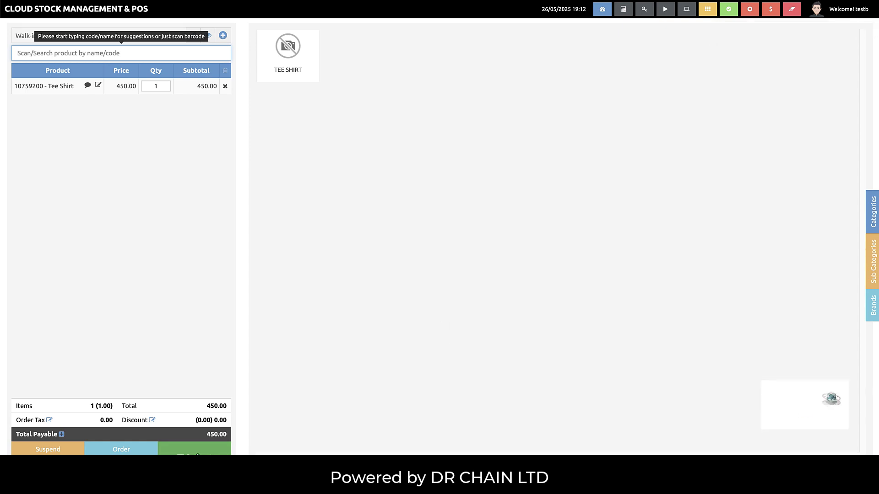
left_click(195, 449)
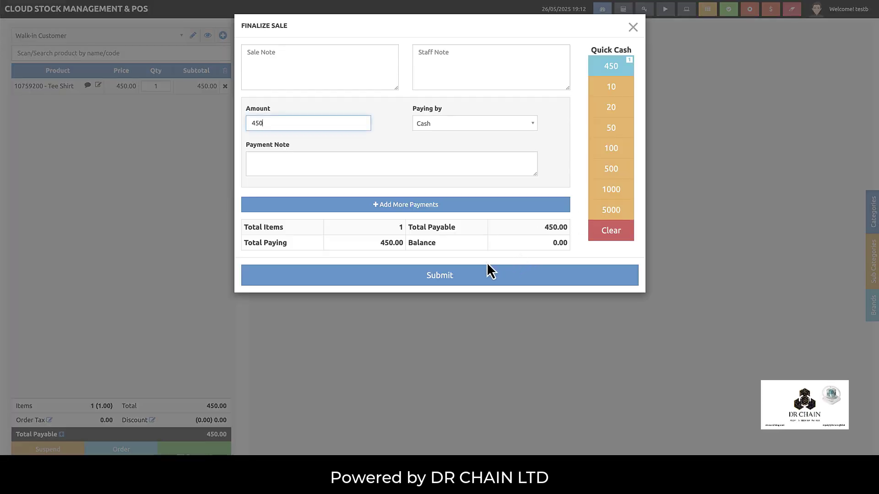
left_click(480, 274)
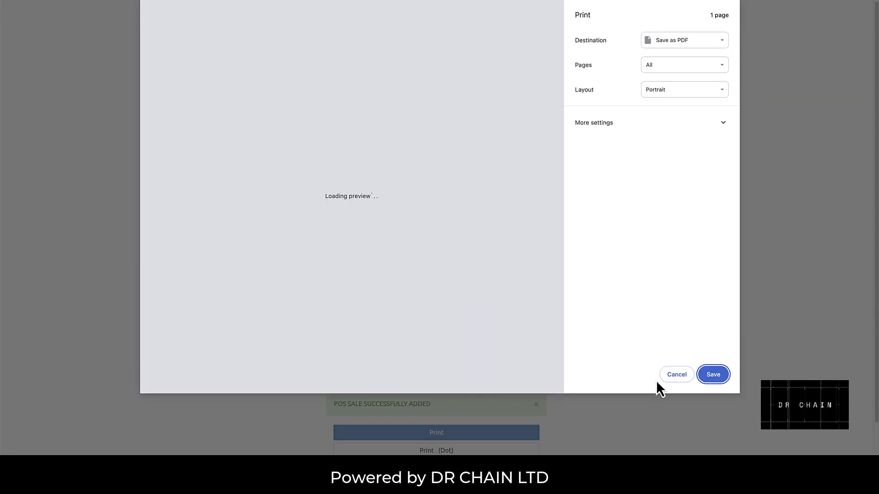
left_click(665, 374)
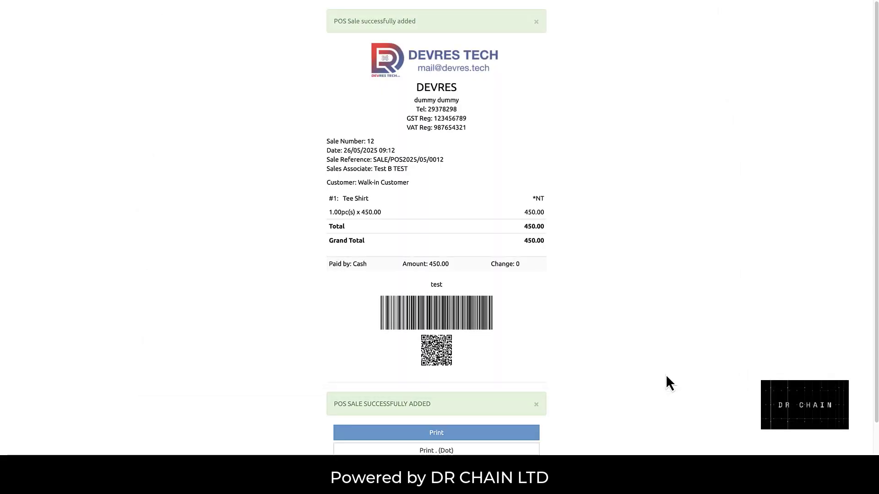
scroll(614, 398, "down", 2)
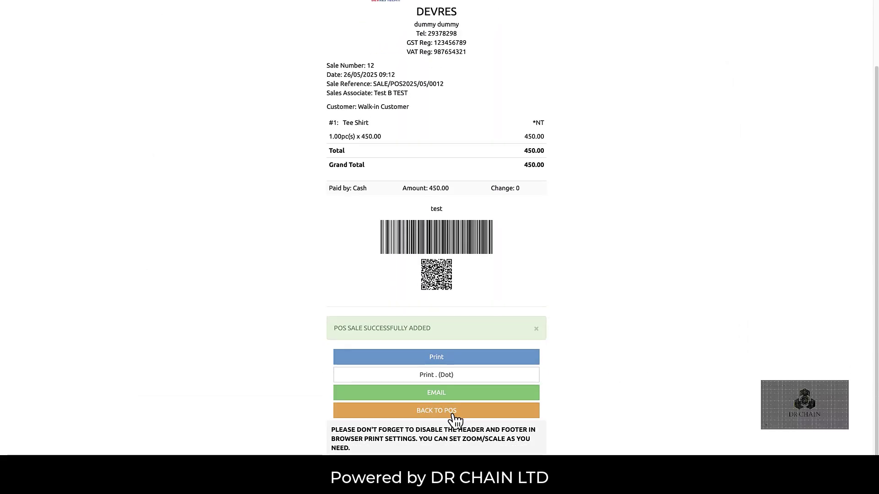
scroll(453, 417, "up", 2)
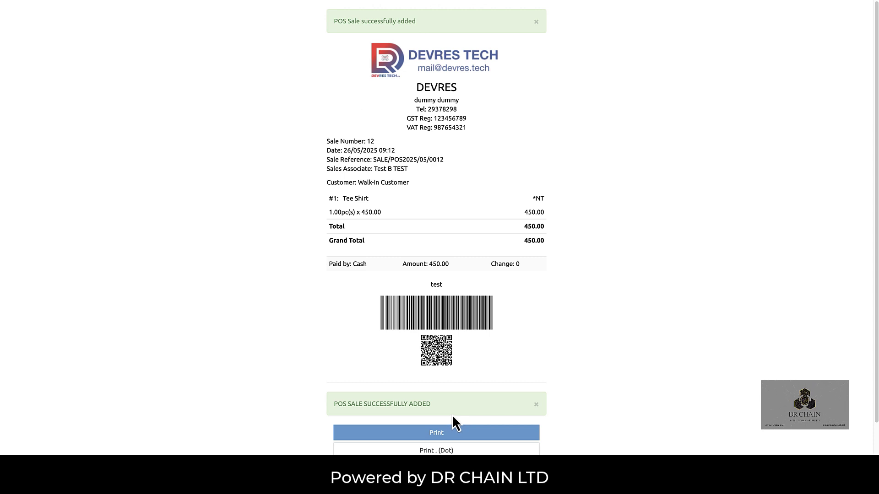
scroll(450, 409, "down", 2)
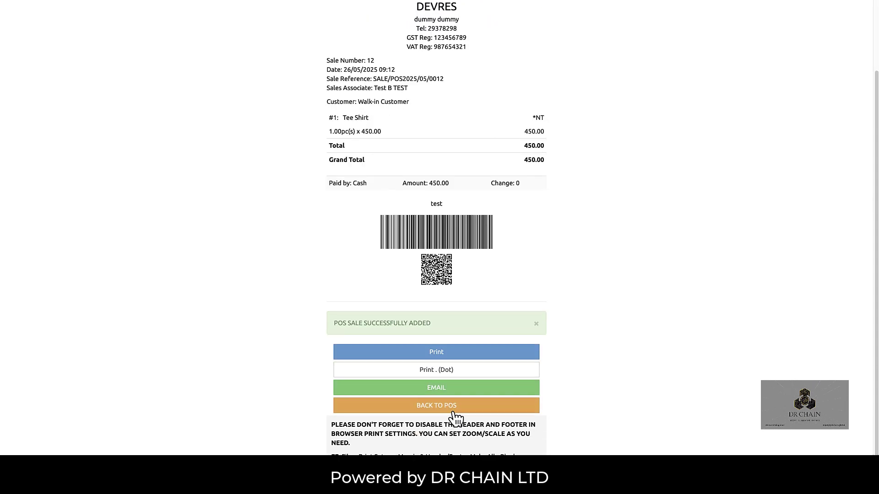
left_click(451, 407)
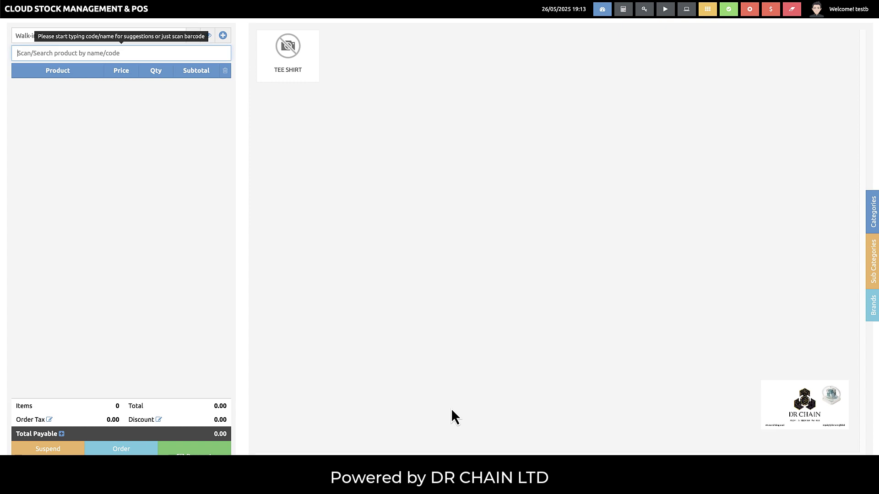
- Go to the dashboard and check the POS Sales list
left_click(23, 14)
left_click(44, 66)
left_click(45, 102)
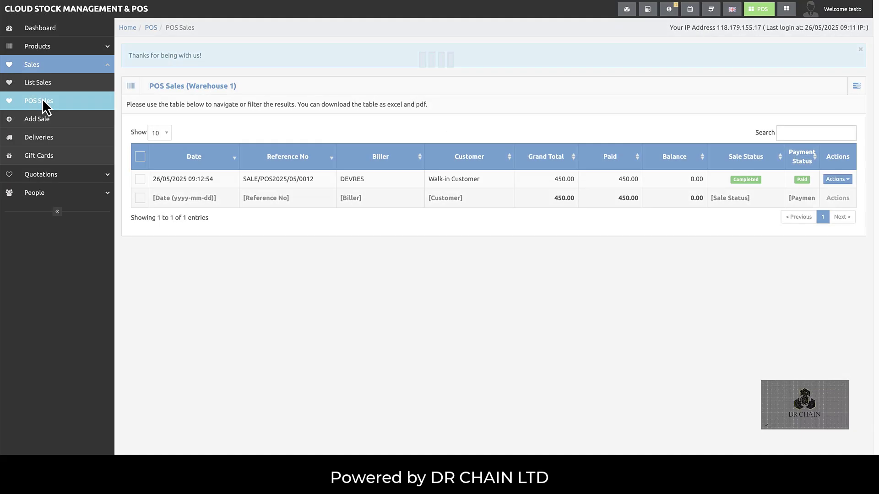
- Log out and sign back in with the owner account's saved username and password
left_click(842, 10)
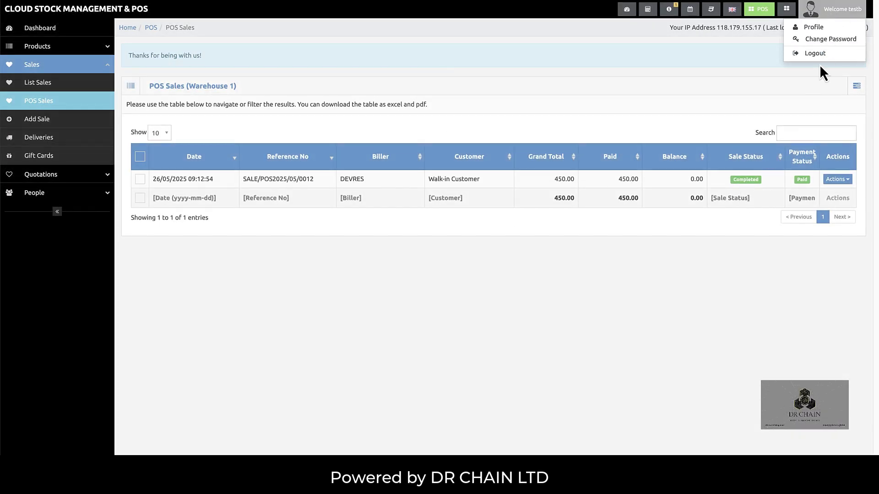
left_click(816, 54)
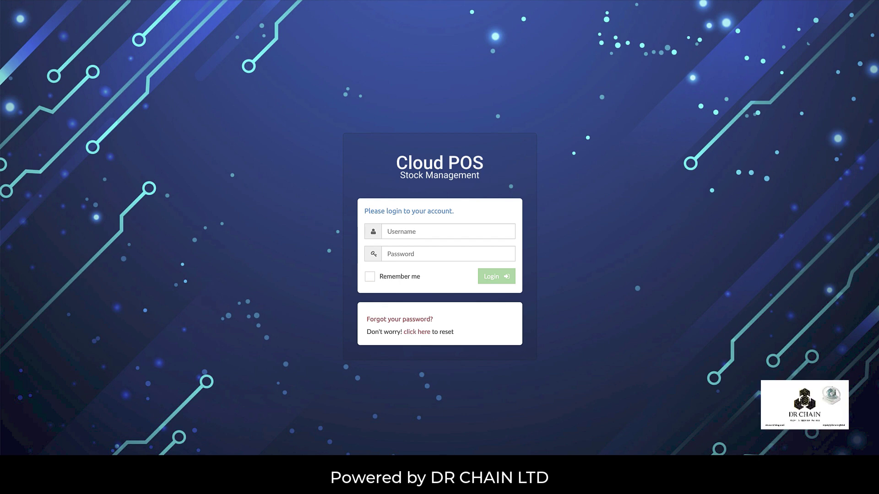
left_click(416, 233)
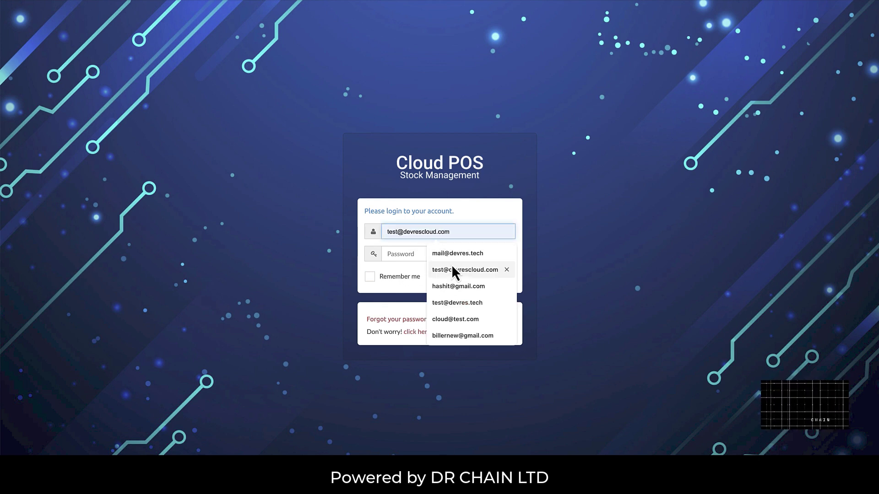
left_click(455, 253)
left_click(427, 254)
type("••")
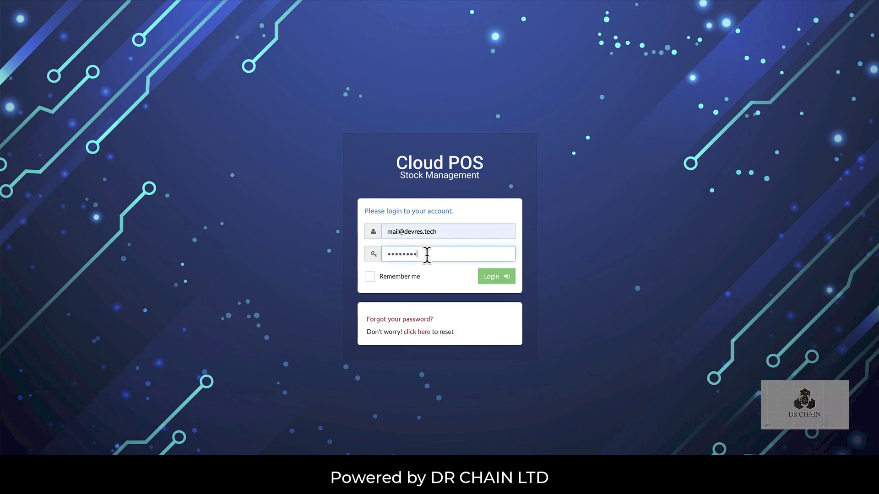
left_click(504, 281)
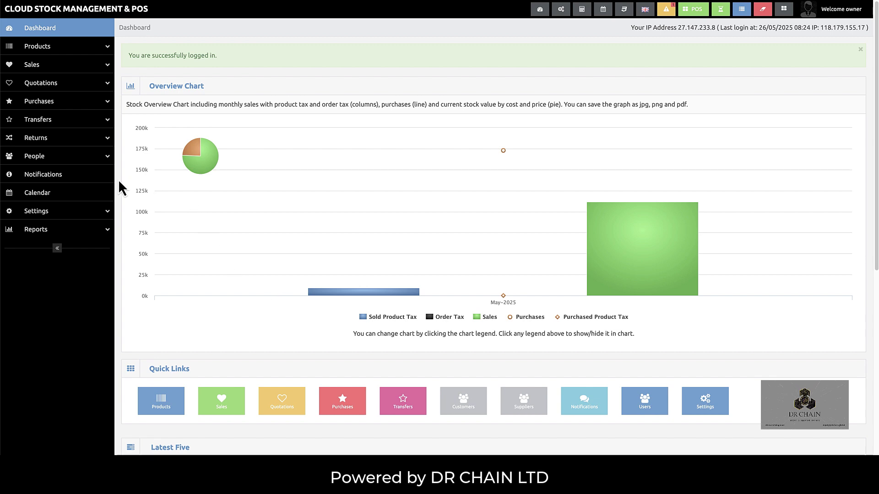
- Browse the Billers and Users lists, then open the Staff Report under Reports
left_click(85, 158)
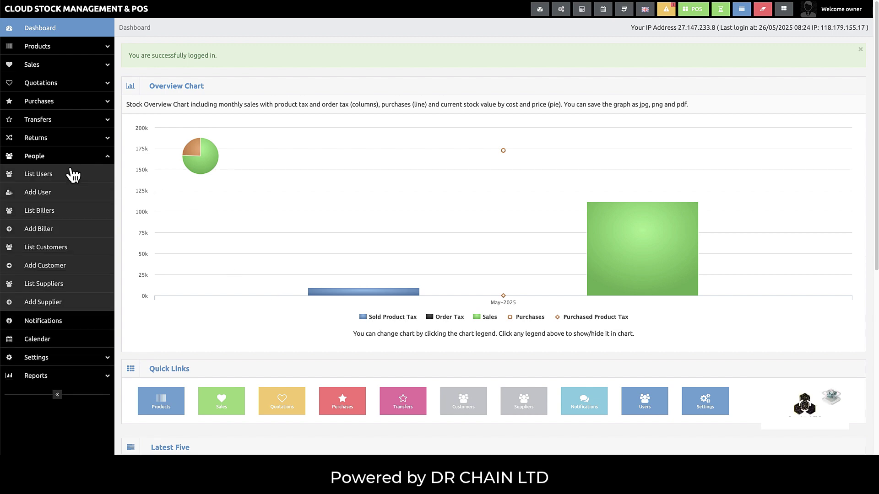
left_click(43, 211)
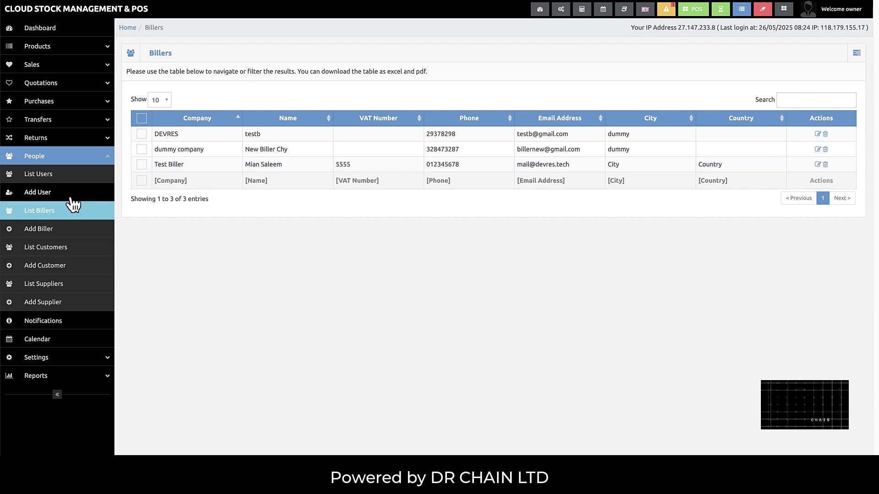
left_click(47, 180)
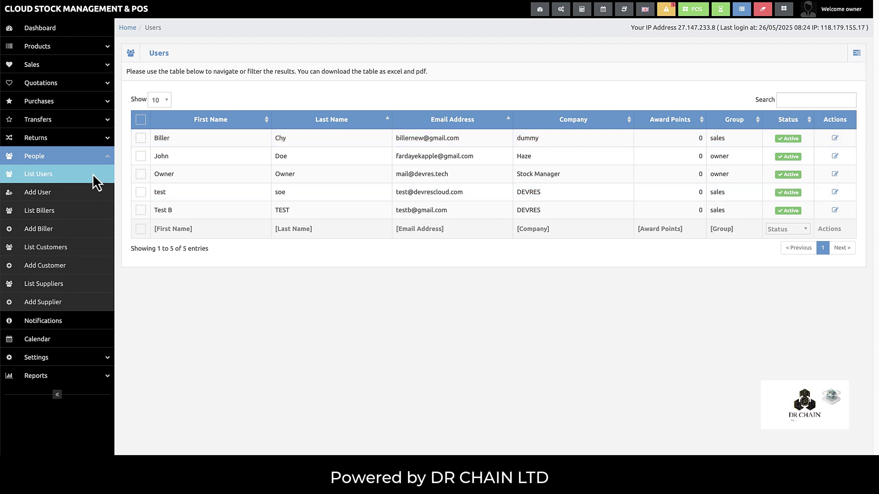
left_click(85, 378)
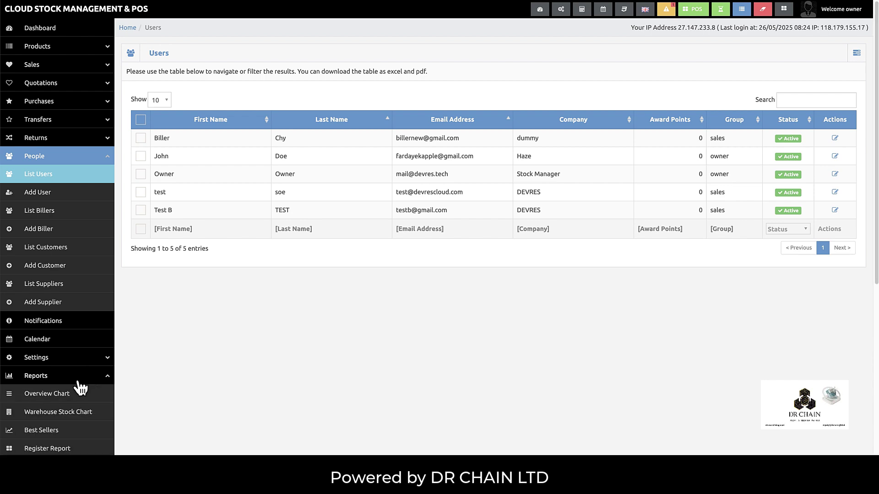
scroll(79, 386, "down", 8)
left_click(50, 442)
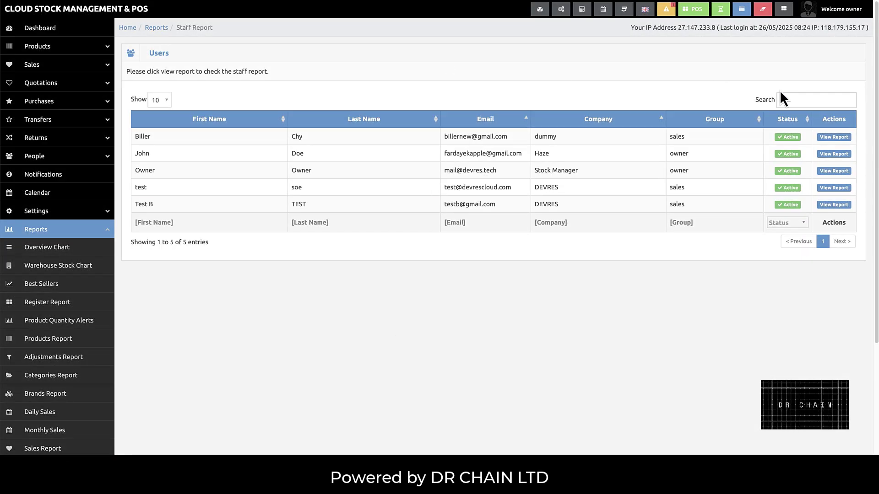
- Open the first staff member's report and browse the Monthly Sales, Purchases, Payments and Logins tabs, ending on Daily Sales
left_click(835, 137)
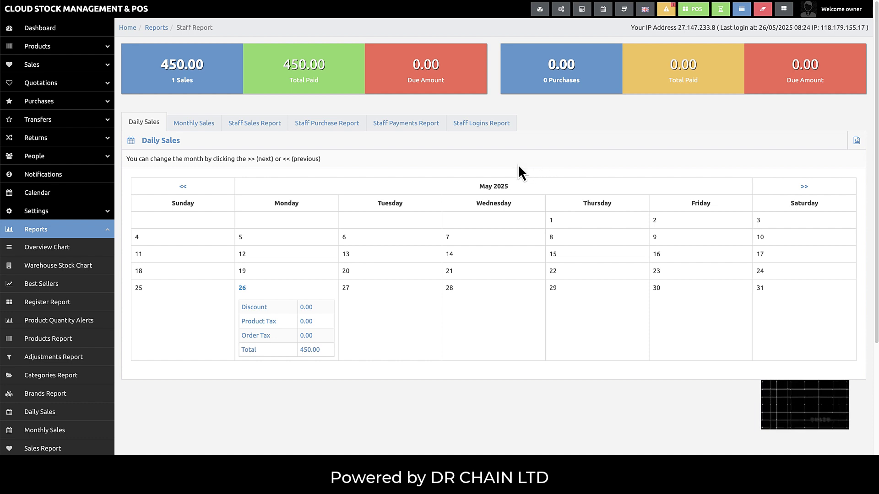
left_click(205, 123)
left_click(344, 123)
left_click(394, 130)
left_click(468, 126)
left_click(156, 122)
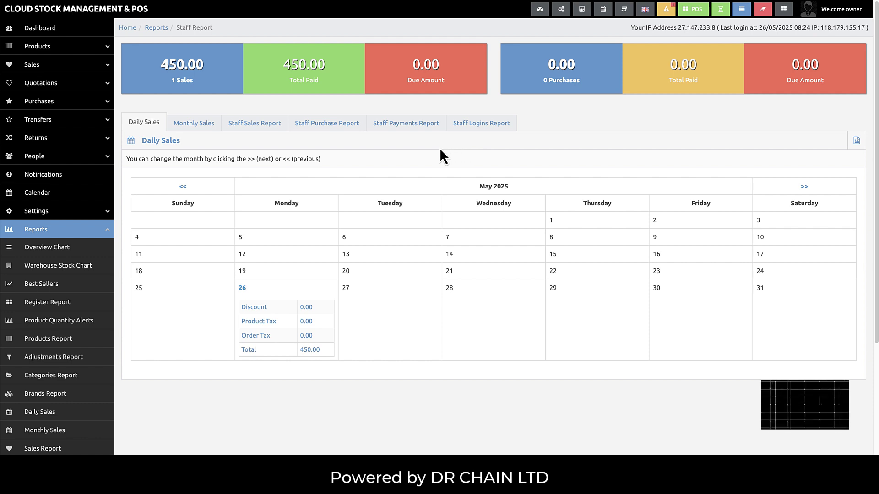
- View the four open registers, then go back to the owner's dashboard
left_click(741, 10)
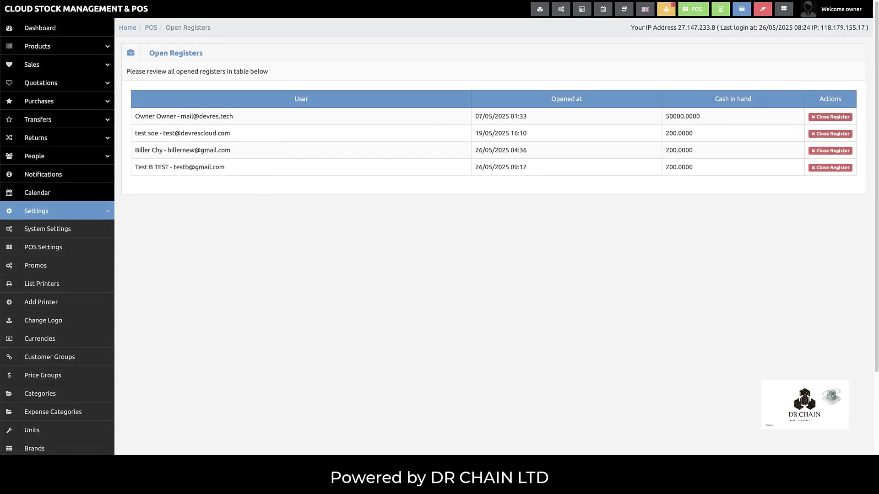
right_click(683, 480)
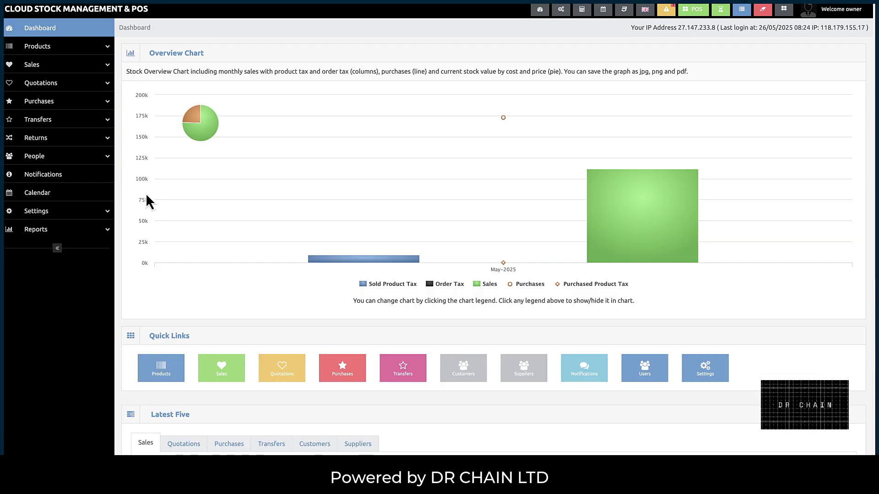
- Go to Sales > List Gift Cards and choose Add Gift Card from the Actions menu
left_click(97, 66)
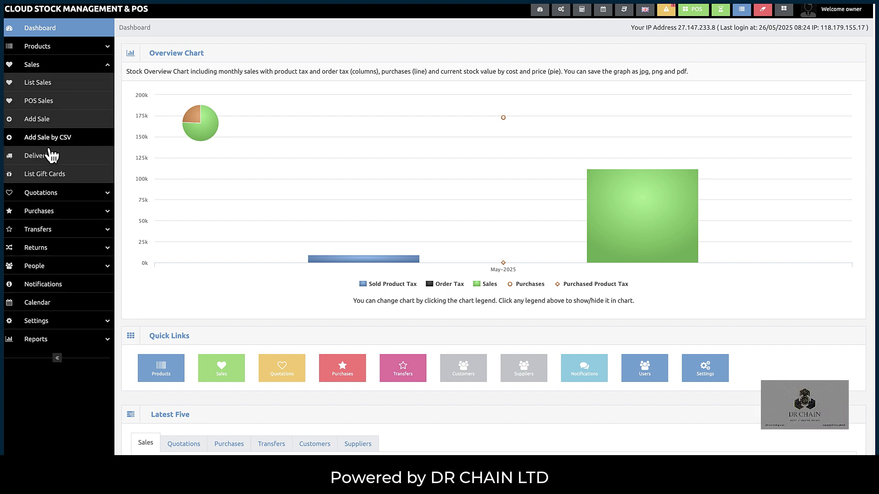
left_click(49, 176)
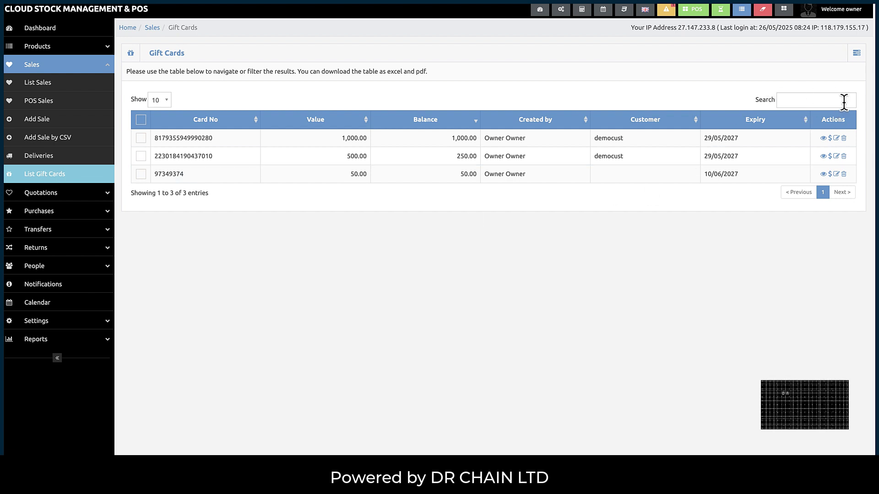
left_click(857, 55)
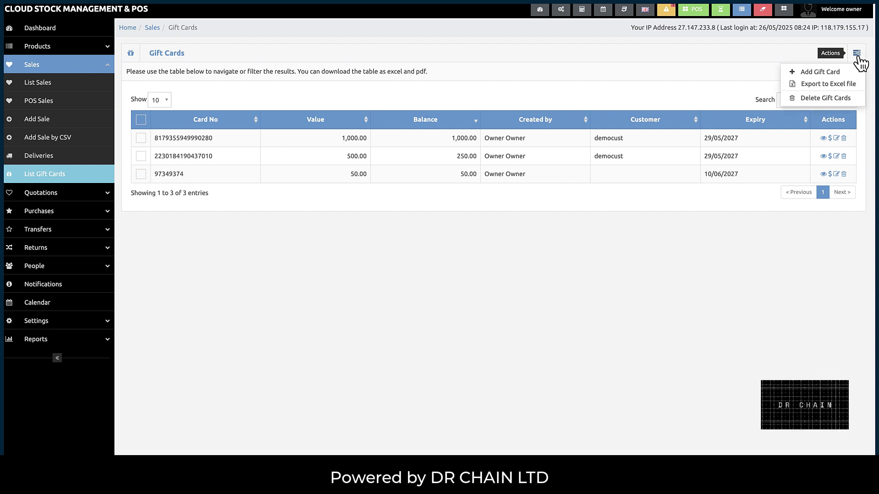
left_click(832, 76)
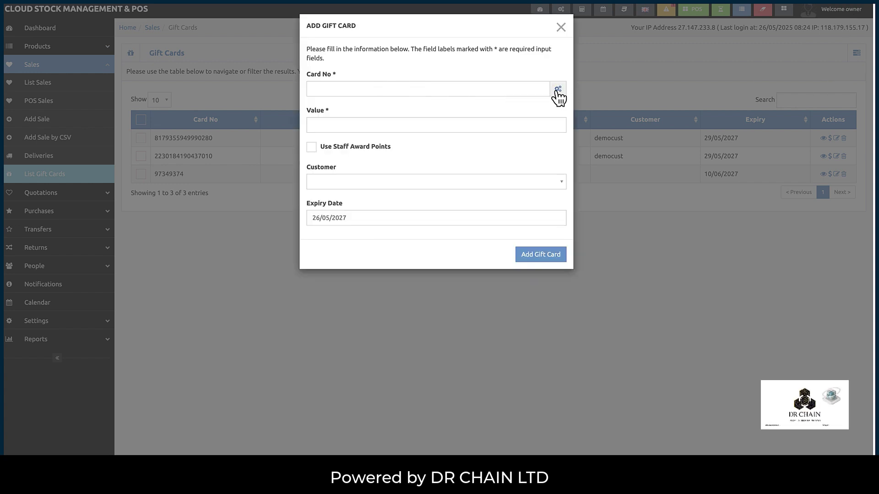
- Generate a card number and set the new gift card's value to 500
left_click(556, 91)
left_click(452, 130)
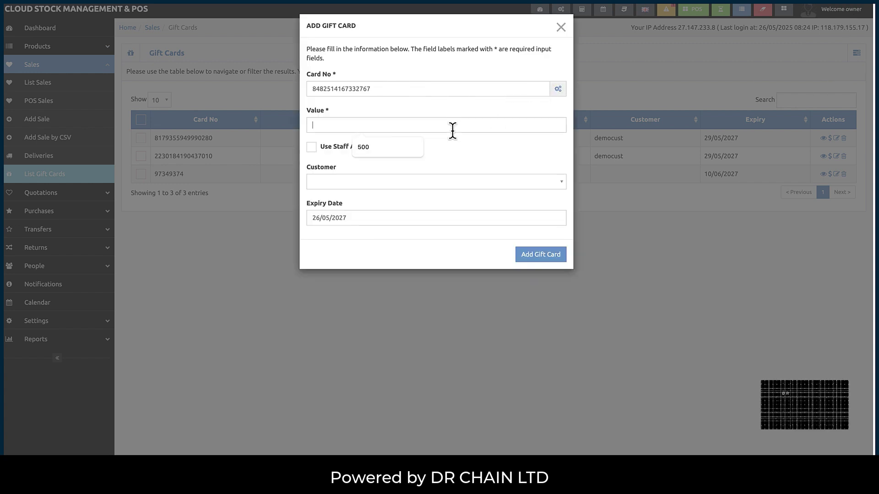
type("1000")
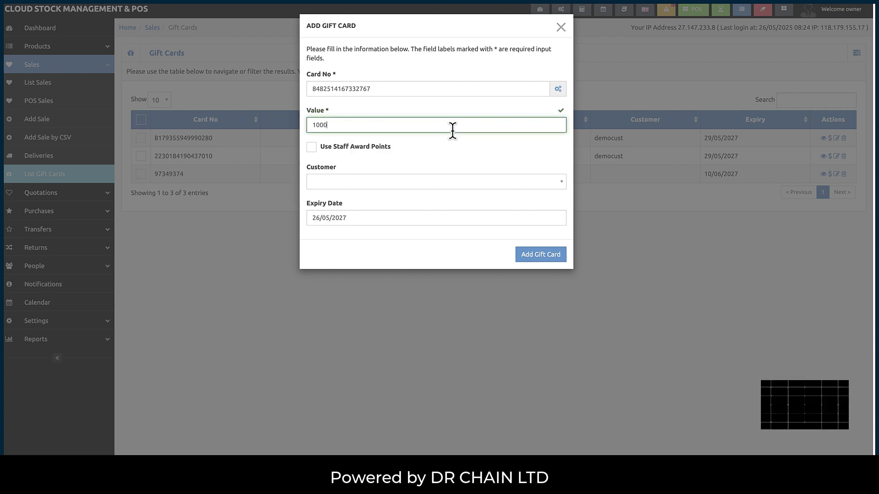
left_click_drag(312, 126, 324, 128)
type("500")
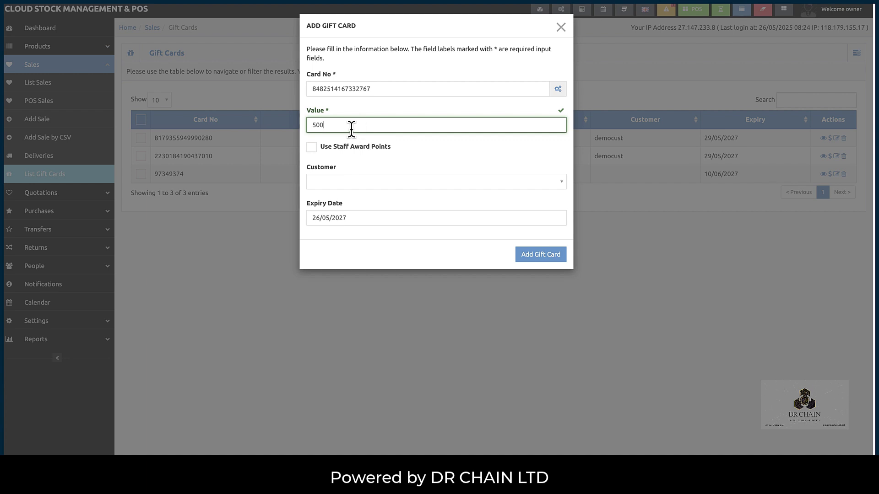
- Toggle the staff award points funding option, leaving customer assignment selected
left_click(312, 148)
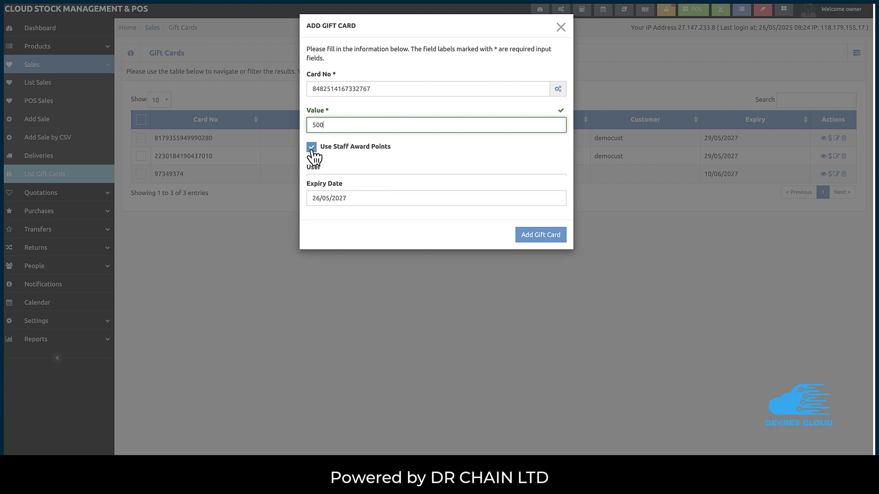
left_click(312, 148)
left_click(312, 148)
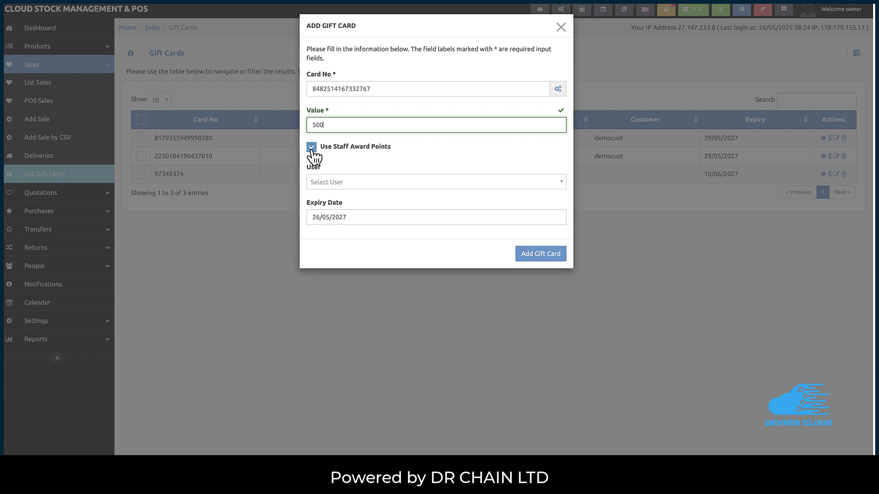
left_click(312, 149)
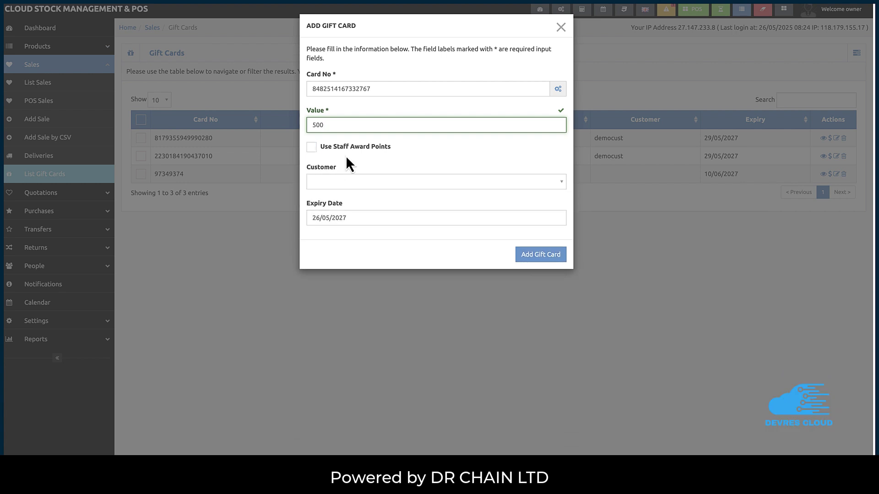
left_click(314, 149)
left_click(314, 150)
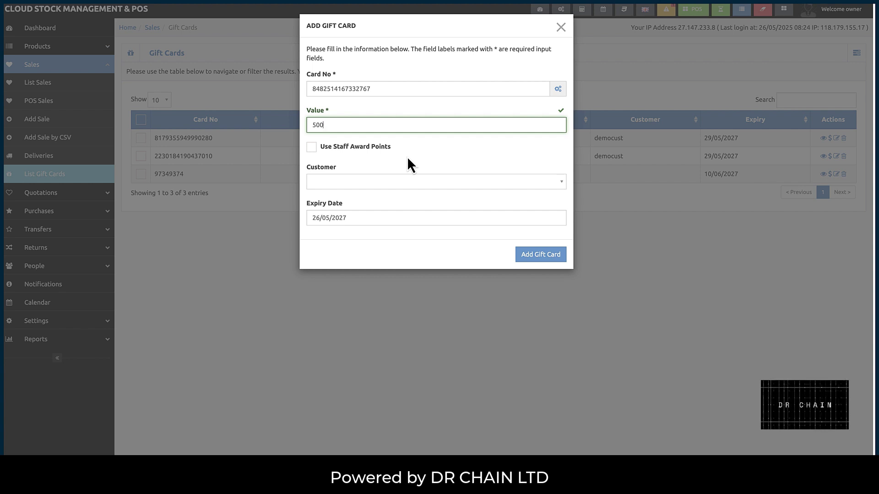
- Assign democust, set expiry to 27/05/2027, and save the gift card
left_click(370, 185)
type("de")
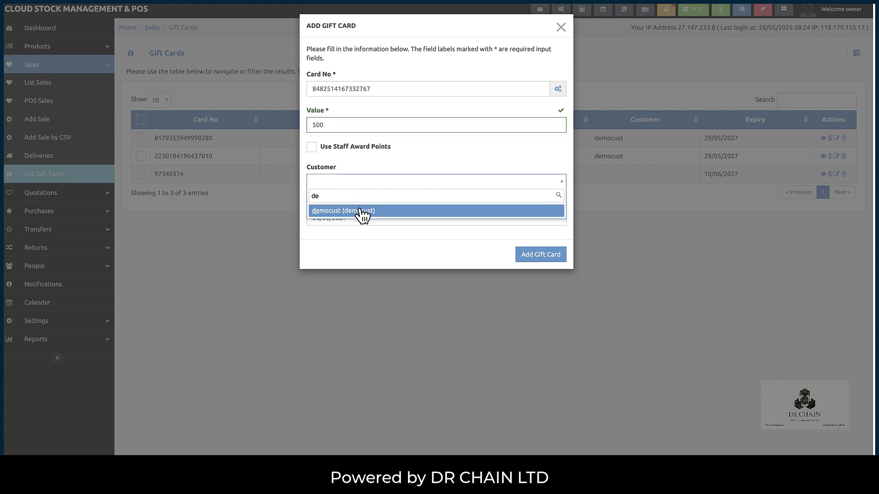
left_click(360, 210)
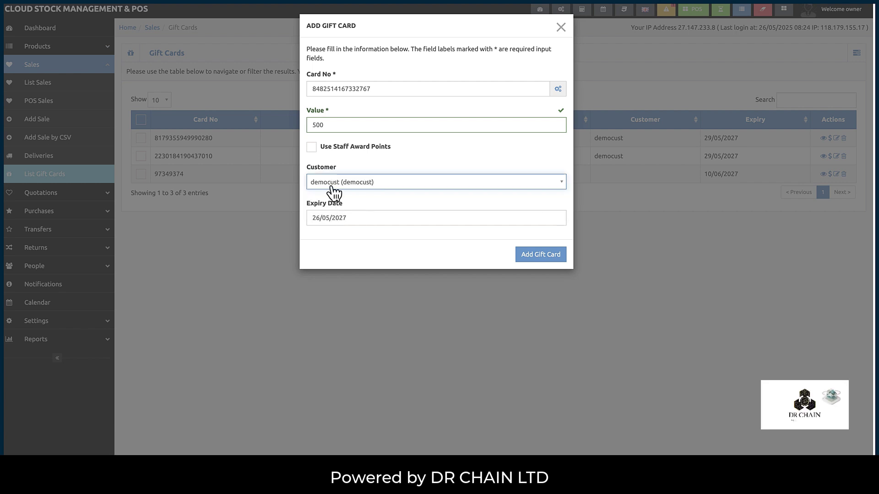
left_click(355, 218)
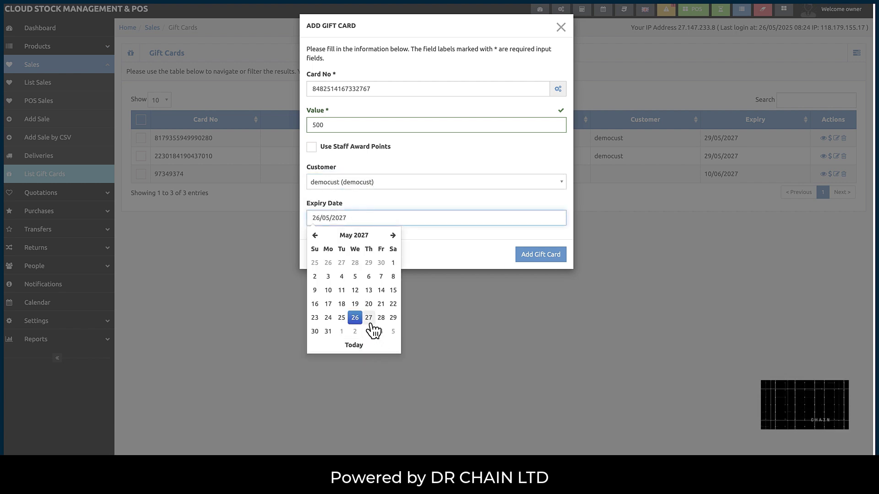
left_click(369, 319)
left_click(538, 255)
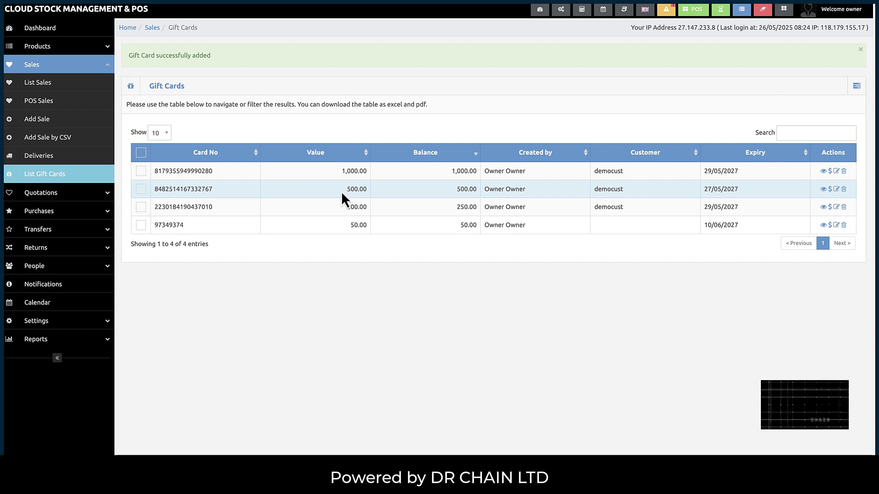
double_click(360, 189)
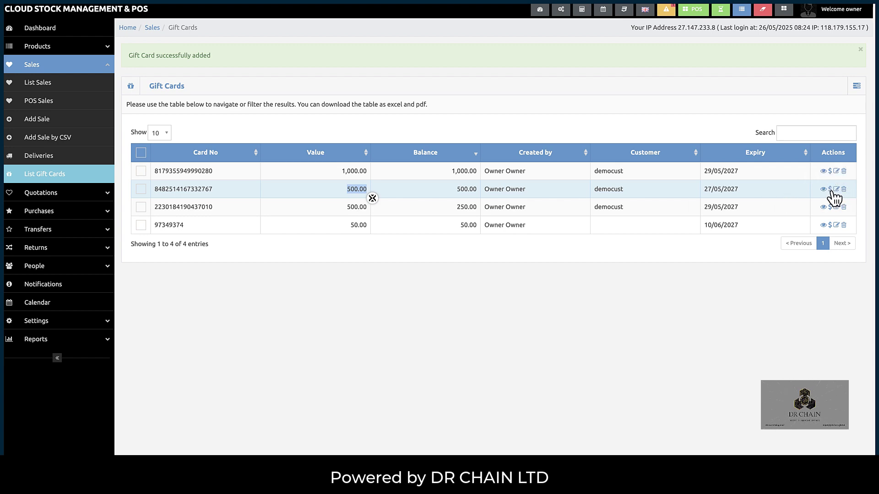
- Top up the second gift card by 200, raising its balance to 700.00
left_click(830, 190)
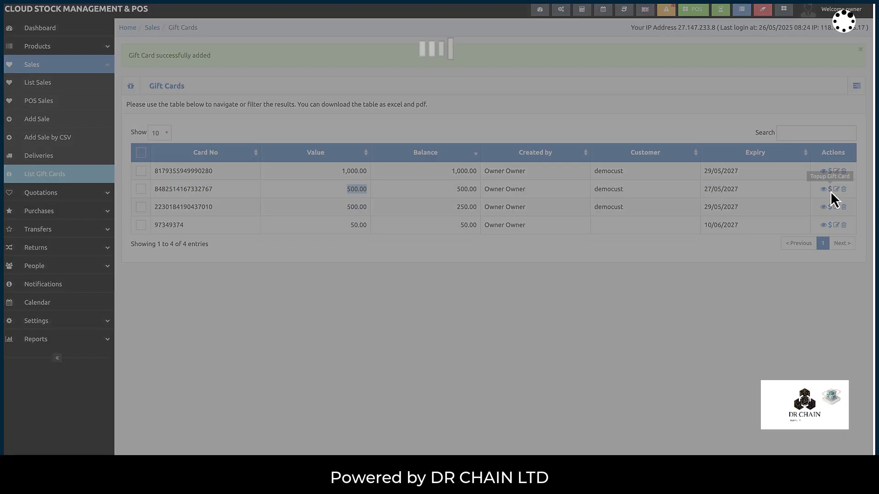
left_click(426, 88)
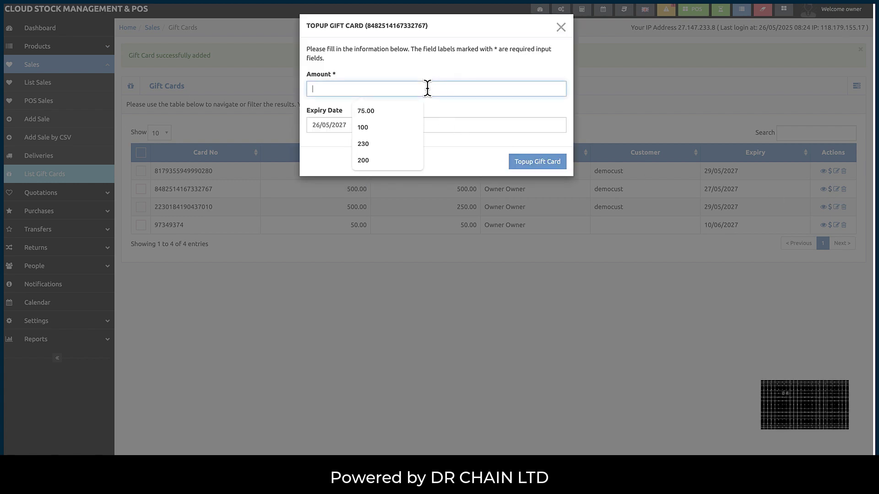
type("200")
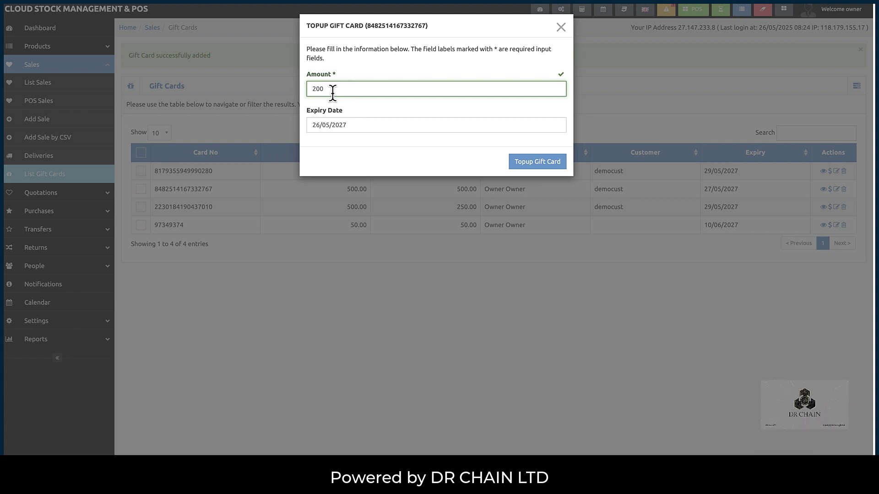
left_click_drag(316, 88, 311, 89)
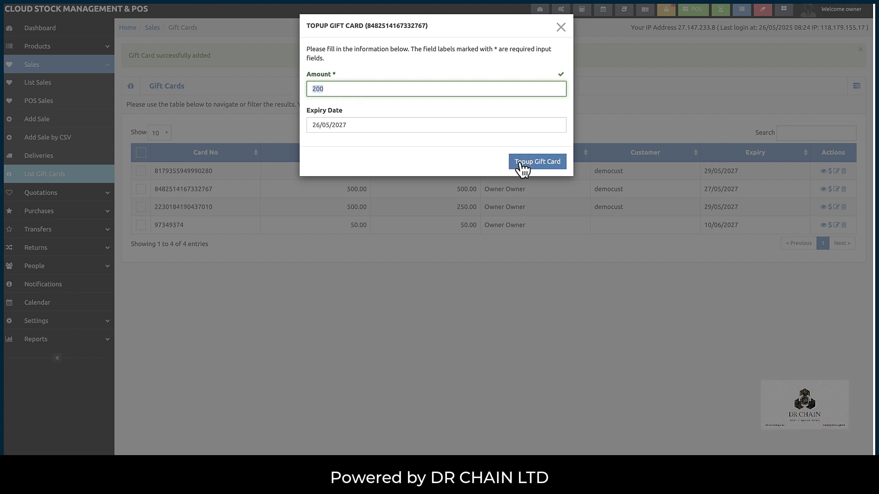
left_click(520, 164)
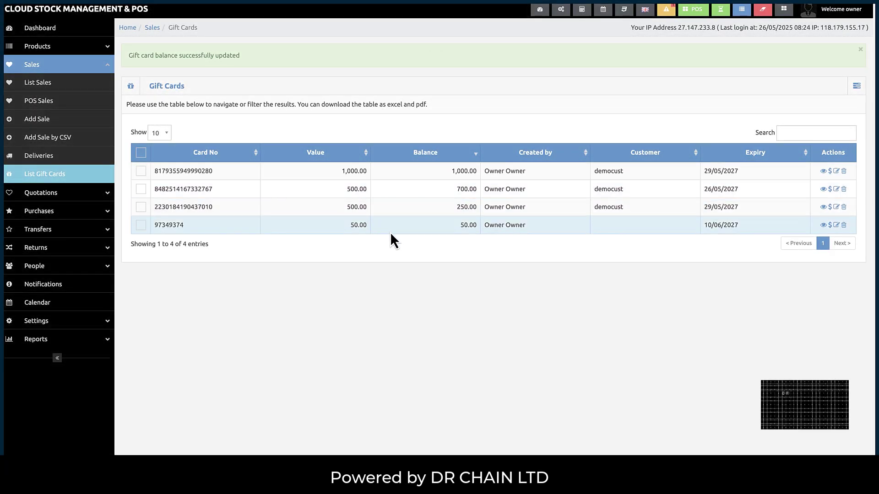
left_click_drag(467, 188, 477, 189)
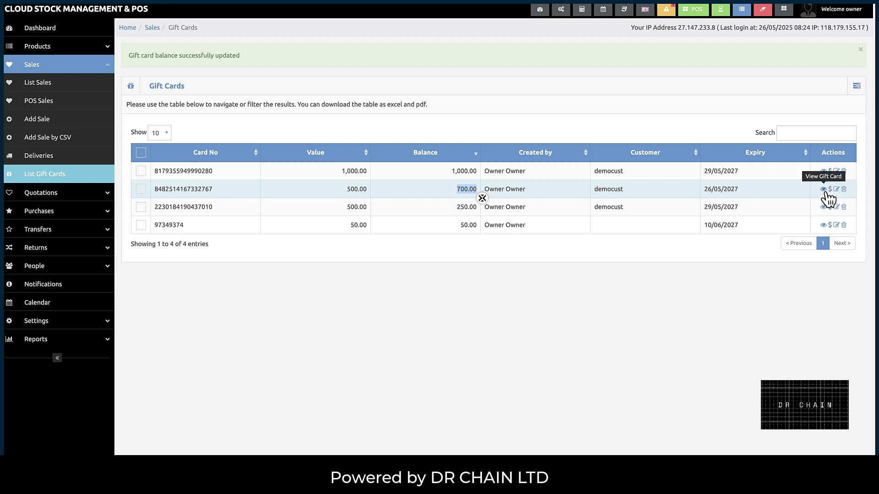
- In POS, start a gift card sale with a generated number, value 1000 and price 500
left_click(694, 17)
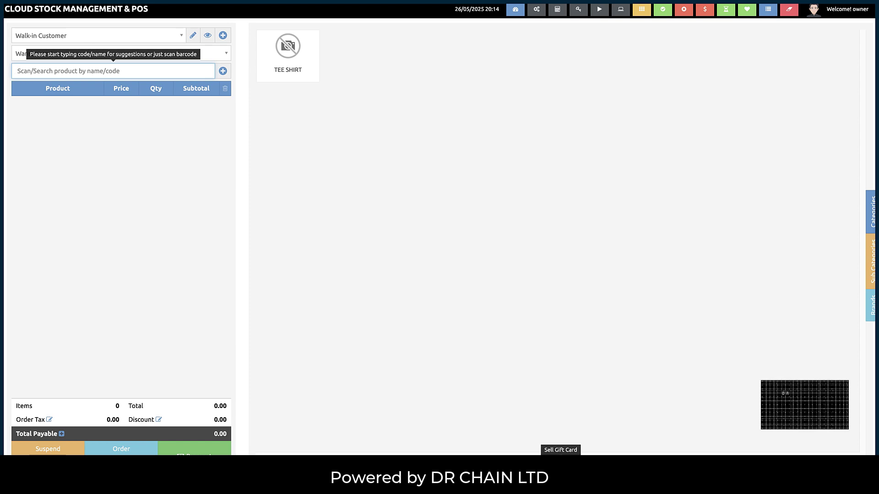
left_click(560, 454)
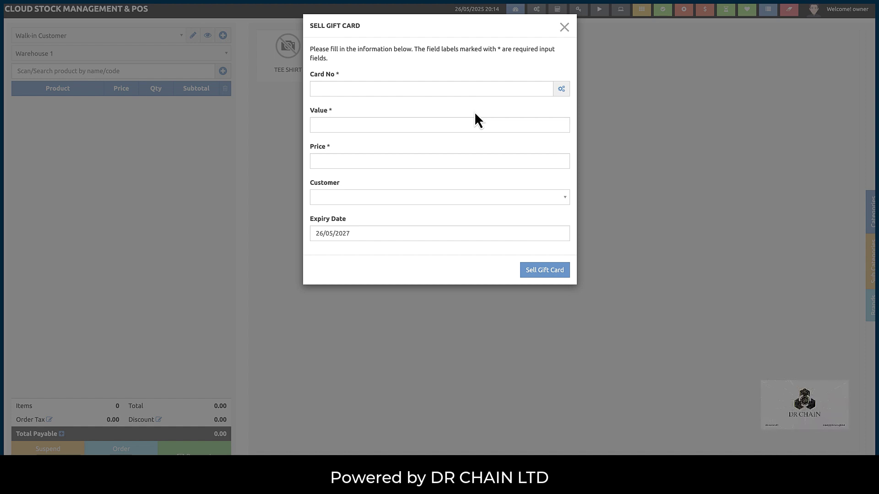
left_click(562, 90)
left_click(512, 123)
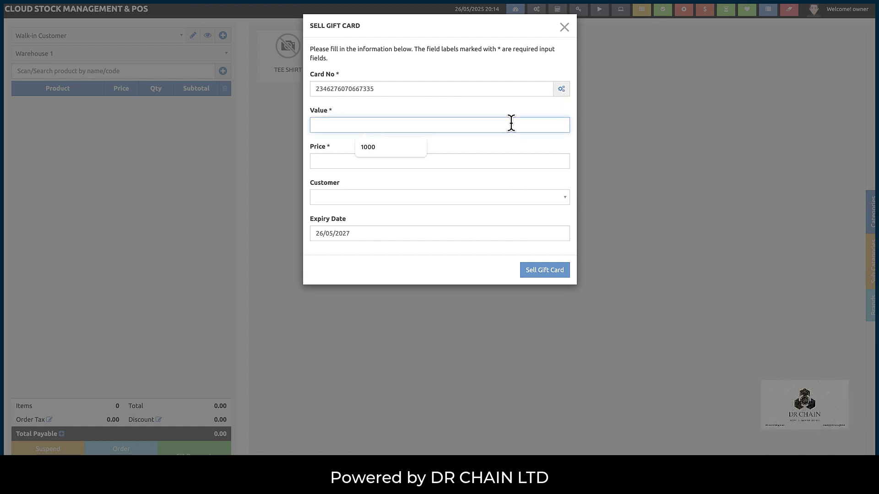
type("1000")
left_click(474, 164)
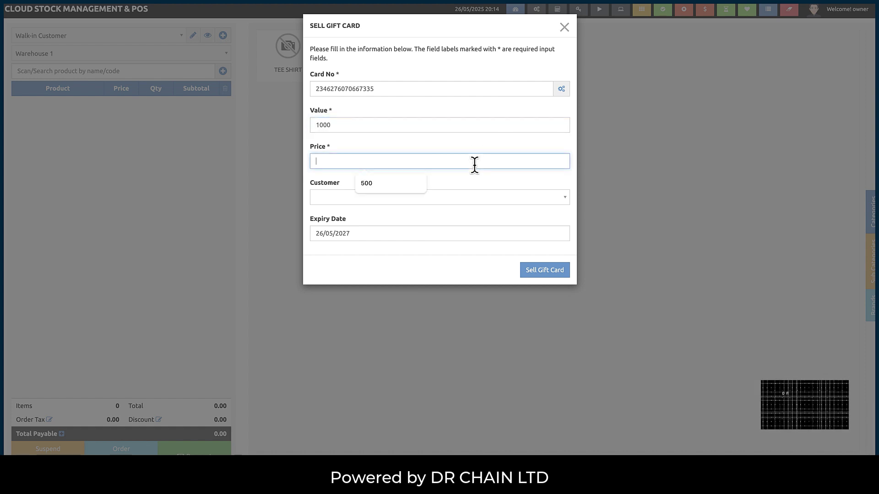
type("500")
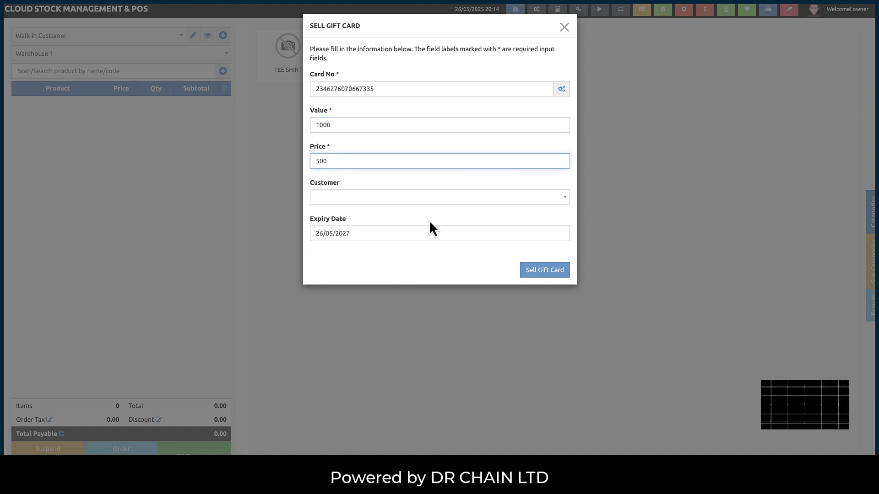
- Assign the gift card to the demo customer and add it to the order
left_click(413, 201)
type("dem")
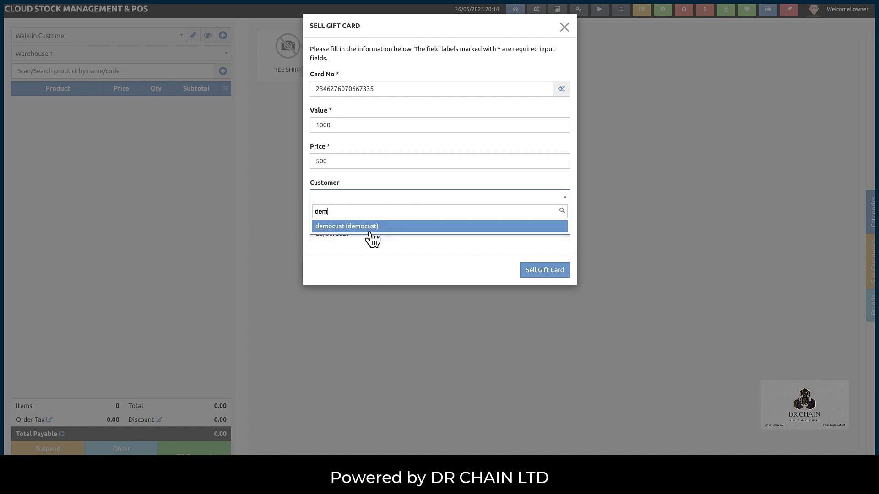
left_click(359, 227)
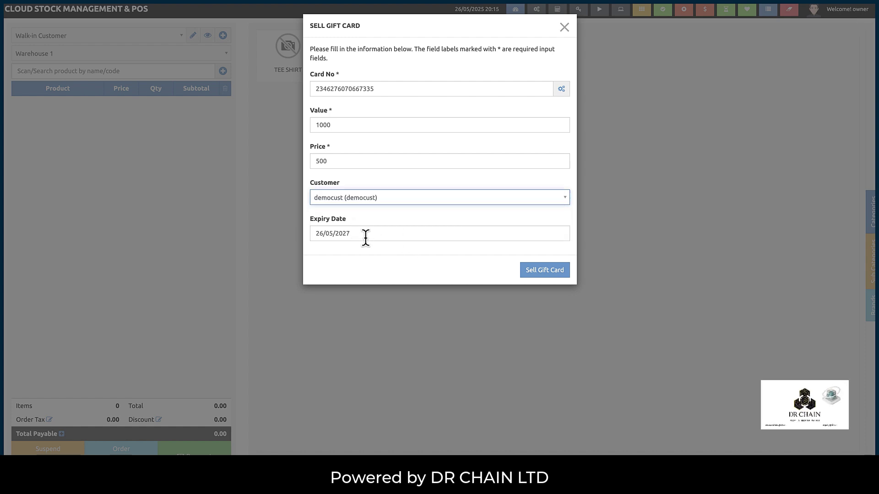
left_click(535, 270)
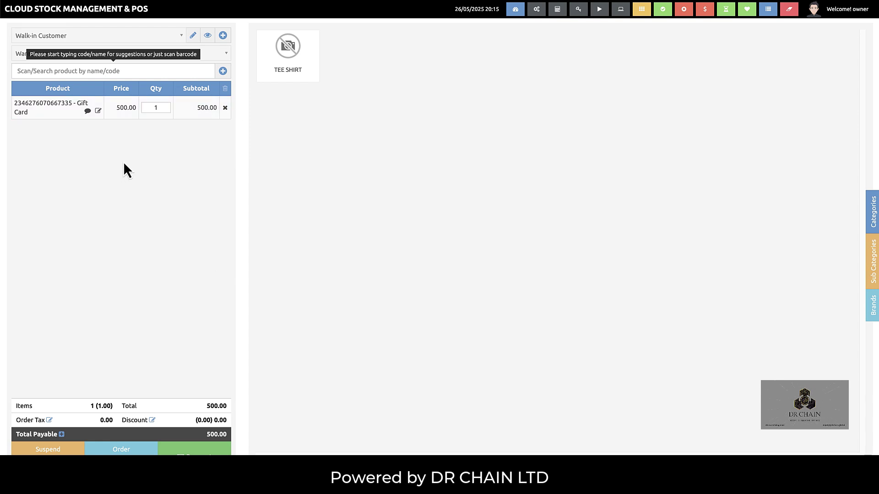
- Set the gift card's quantity in the order to 2
left_click(145, 106)
left_click(415, 403)
left_click(247, 200)
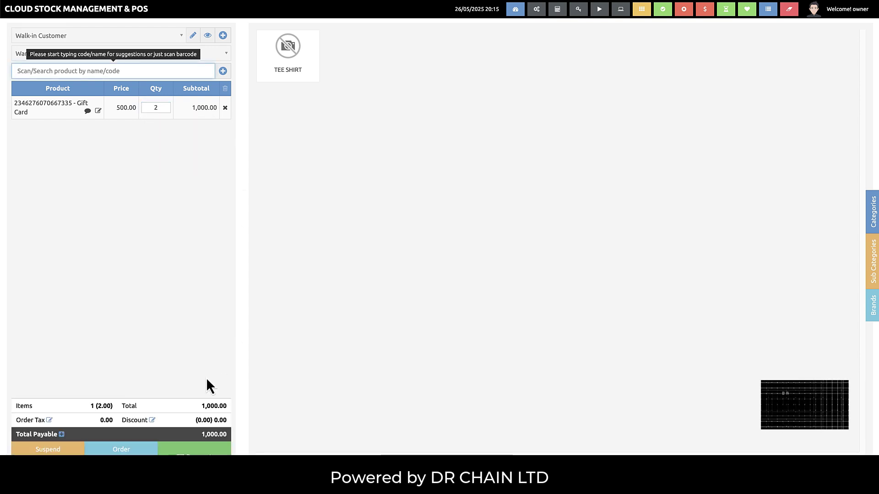
- Try paying by gift card, then cancel and remove the gift card from the order
left_click(206, 449)
left_click(502, 155)
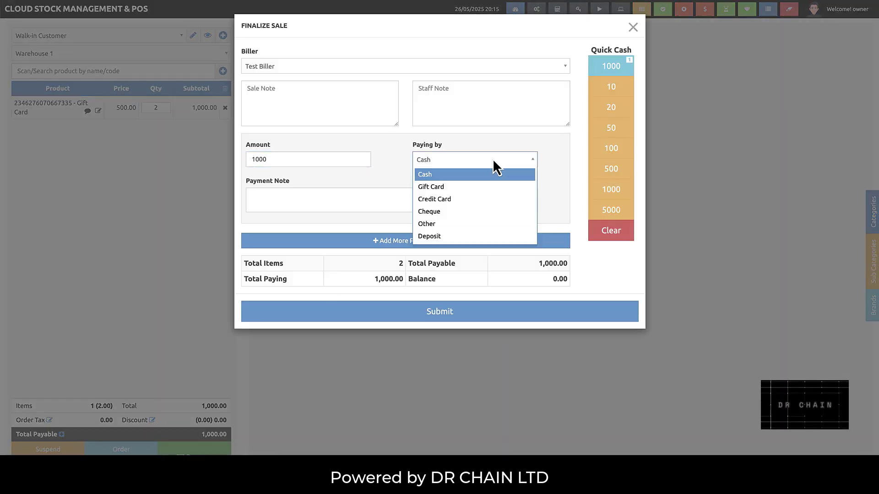
left_click(443, 186)
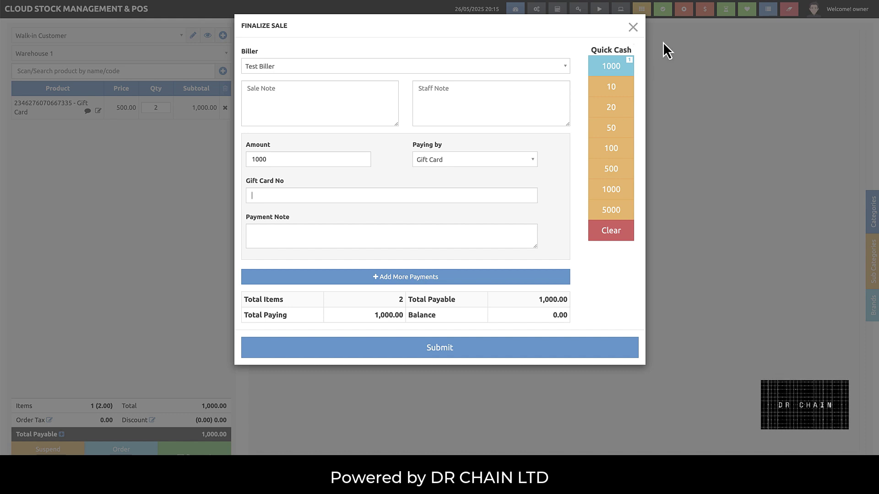
left_click(633, 28)
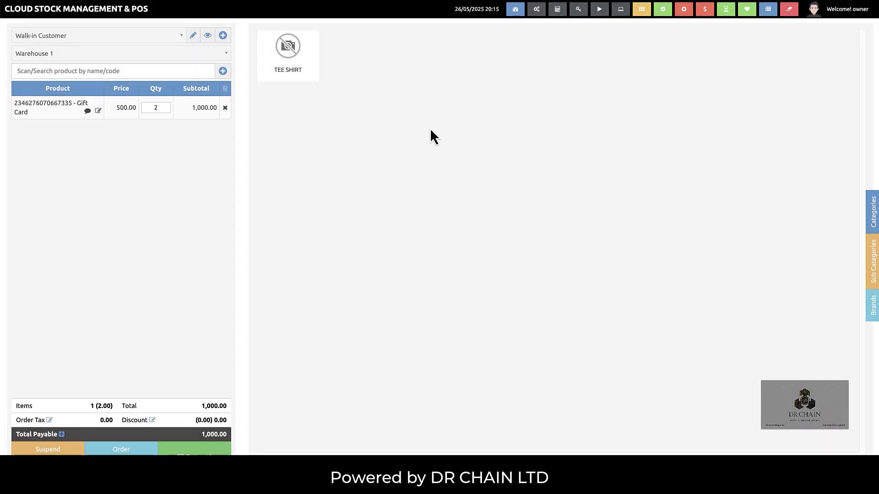
left_click(230, 109)
- Add a Tee Shirt and try paying with the suggested gift card, dismissing the wrong-customer warning
left_click(275, 70)
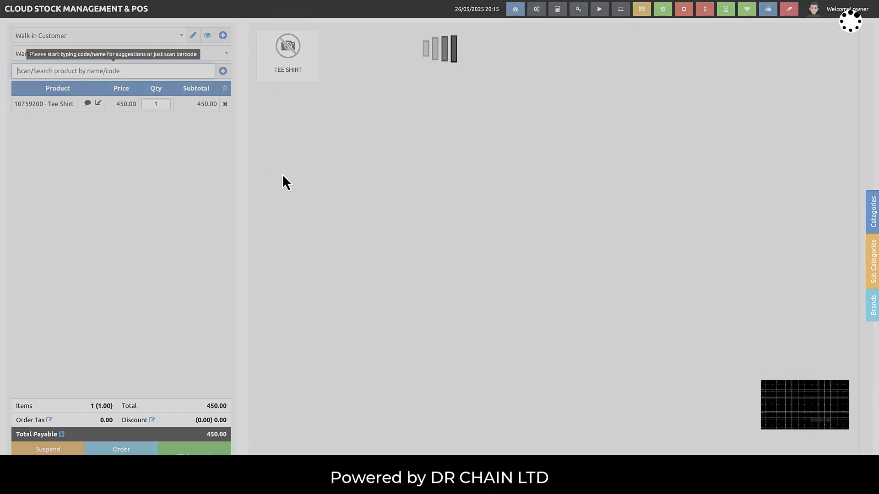
key("F8")
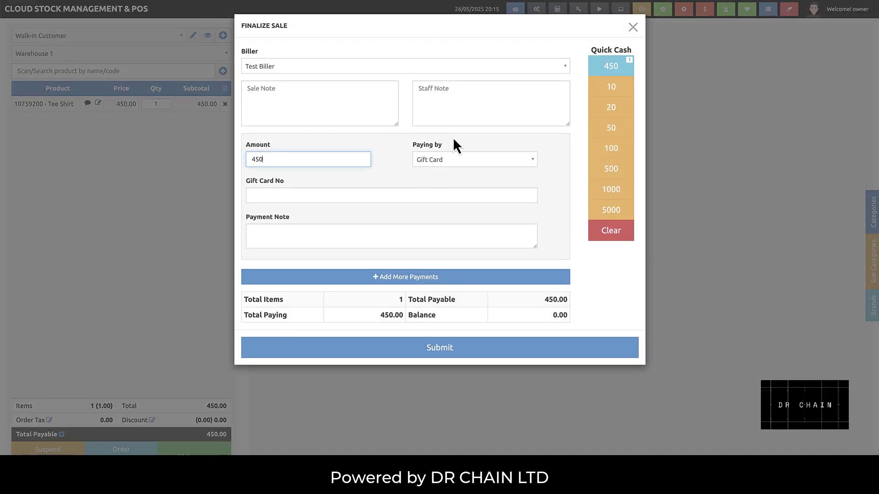
left_click(440, 158)
left_click(430, 185)
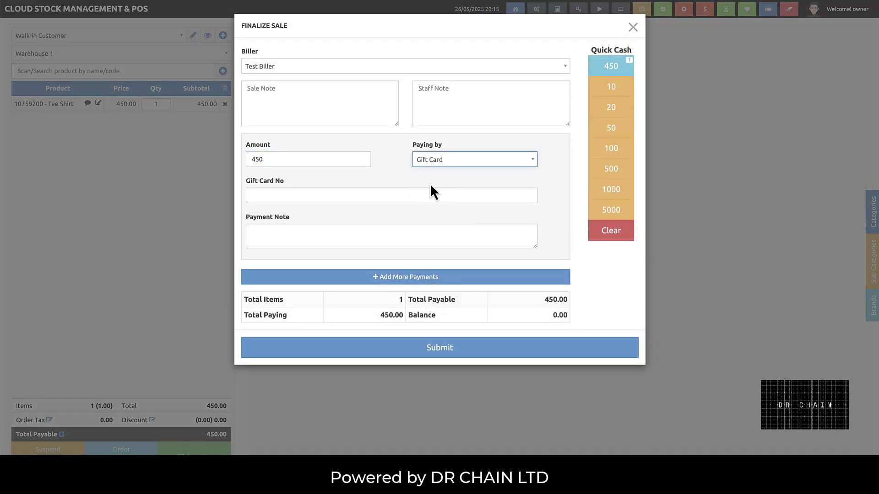
left_click(349, 196)
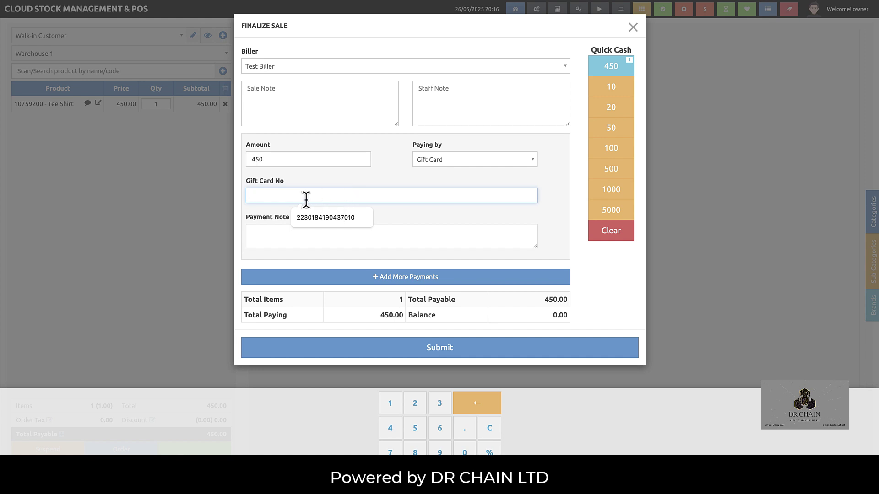
left_click(312, 214)
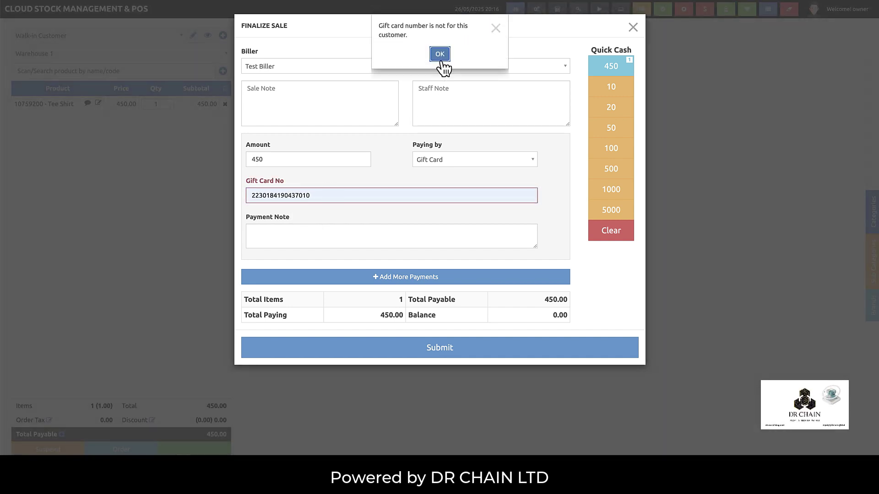
left_click(495, 29)
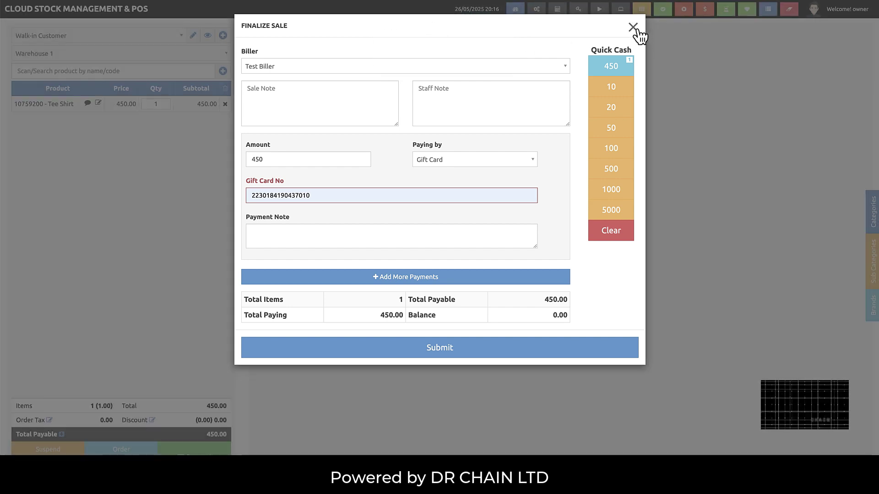
left_click(633, 28)
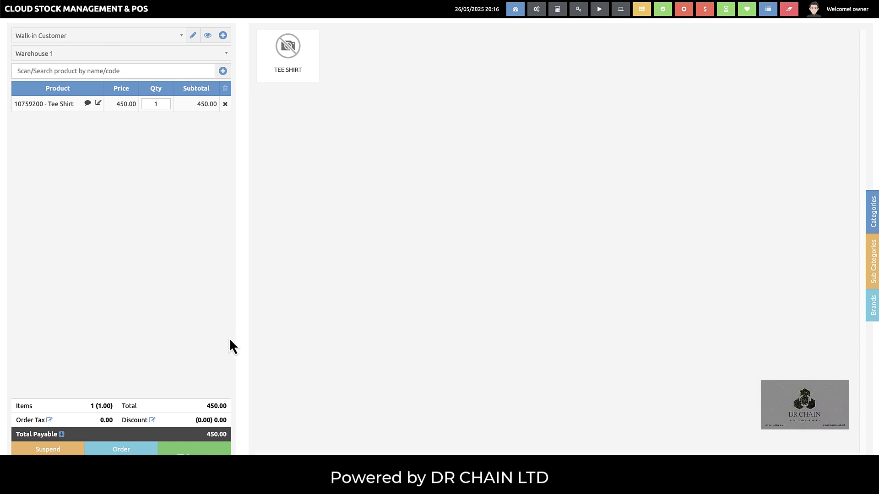
- Reopen payment for the Tee Shirt order and cancel it again
left_click(195, 449)
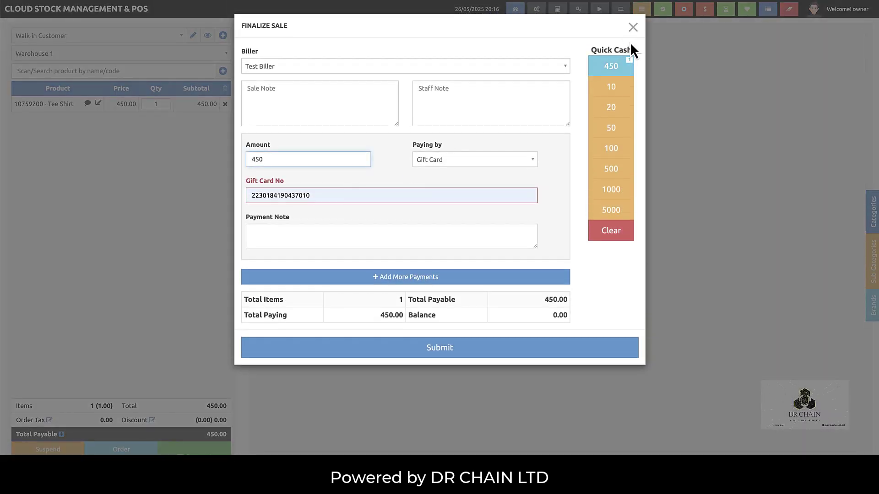
left_click_drag(300, 180, 245, 183)
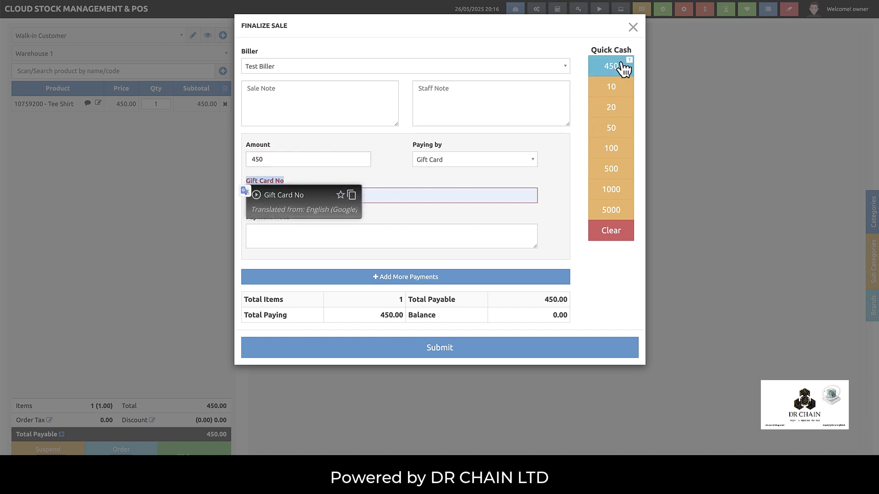
left_click(633, 27)
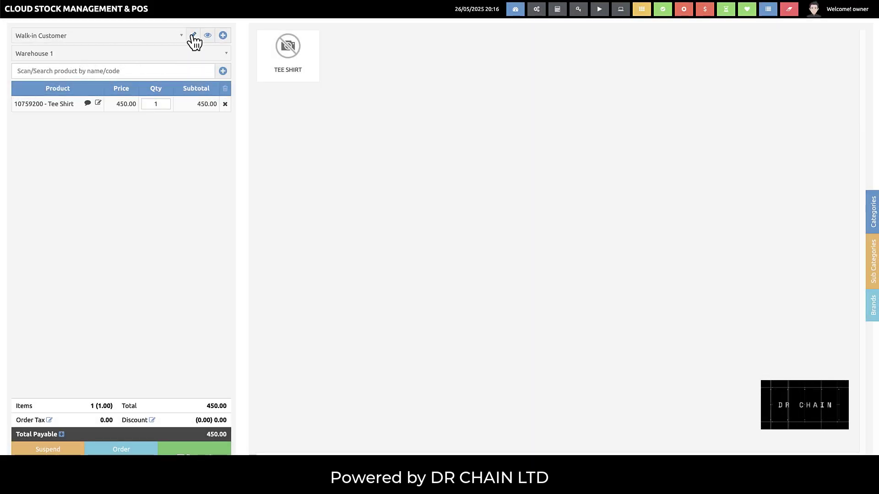
- Set democust as the customer for the Tee Shirt sale
left_click(155, 40)
type("demo")
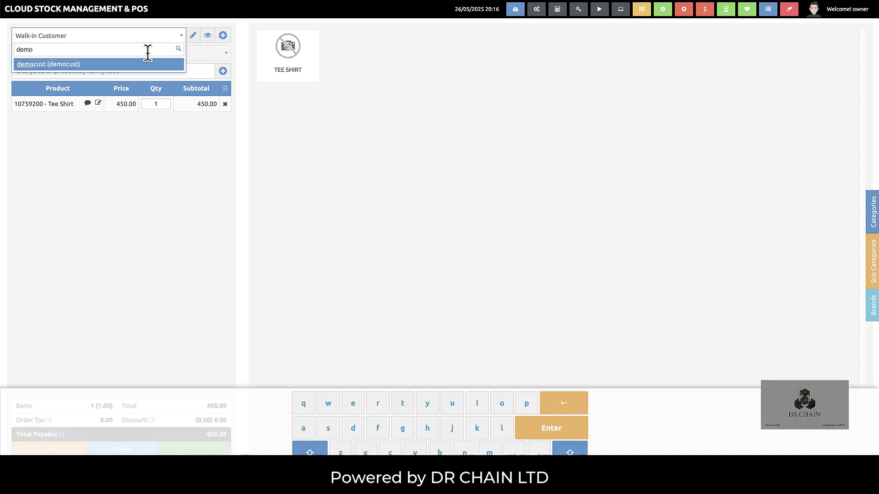
left_click(118, 67)
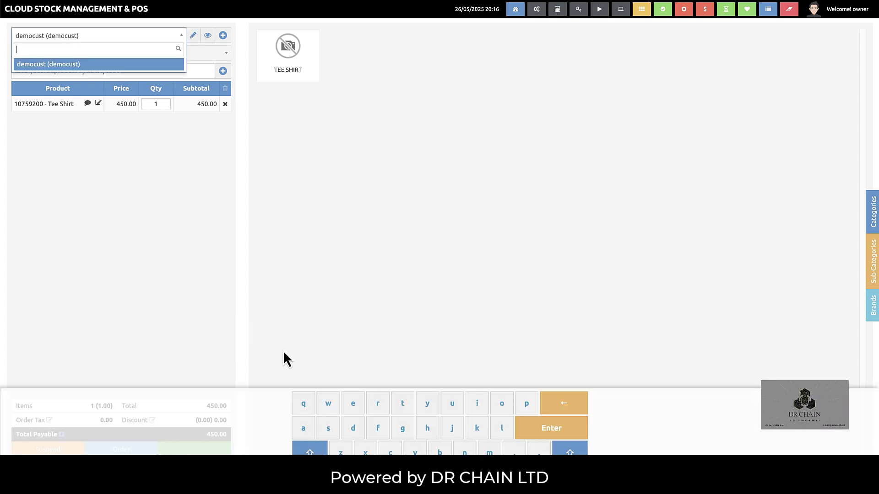
left_click(247, 302)
- Apply the gift card's 250.00 balance as payment and submit it
left_click(195, 450)
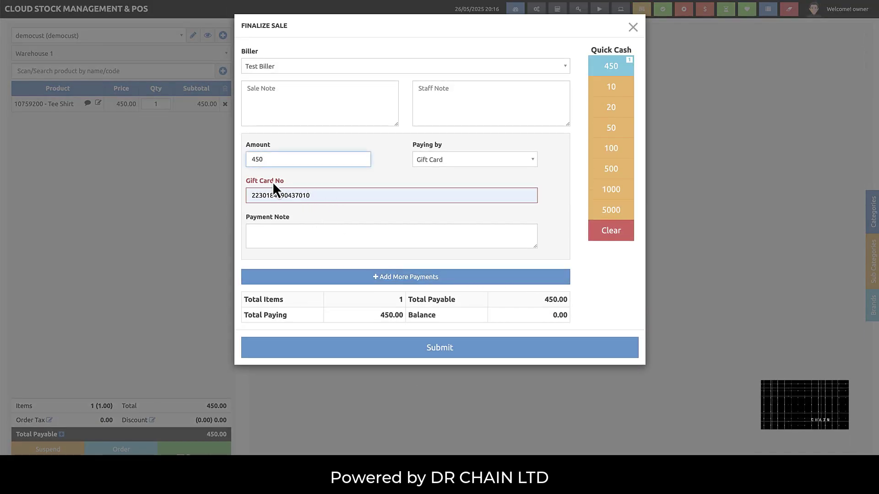
left_click(320, 226)
left_click(313, 195)
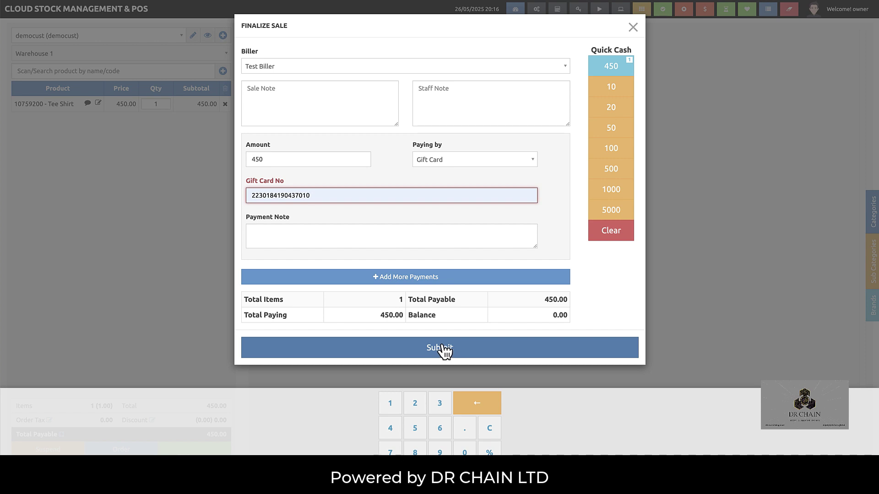
left_click(443, 350)
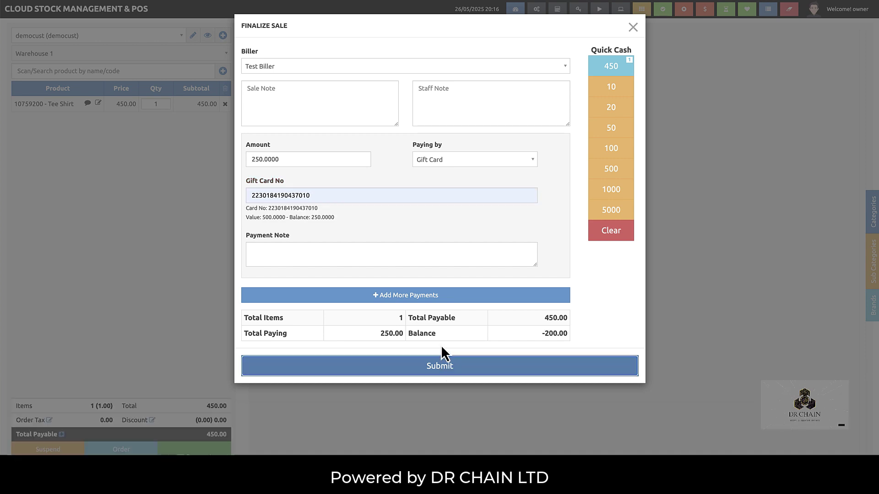
left_click(322, 254)
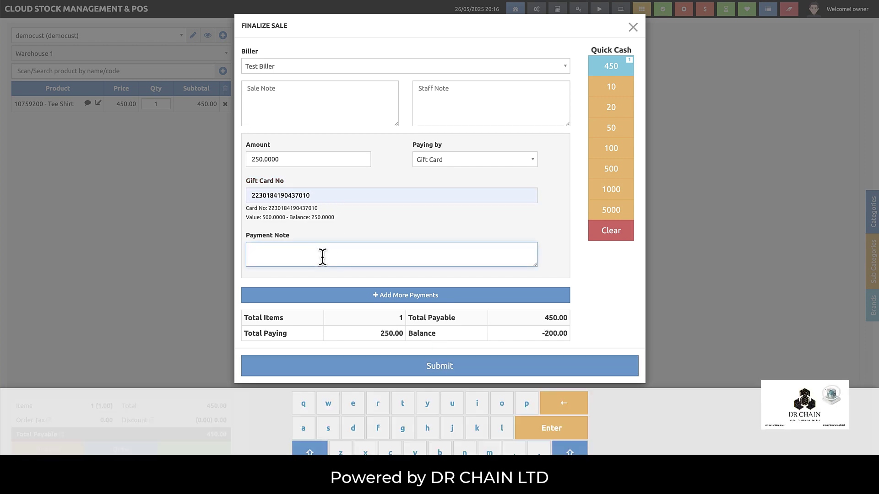
left_click(586, 277)
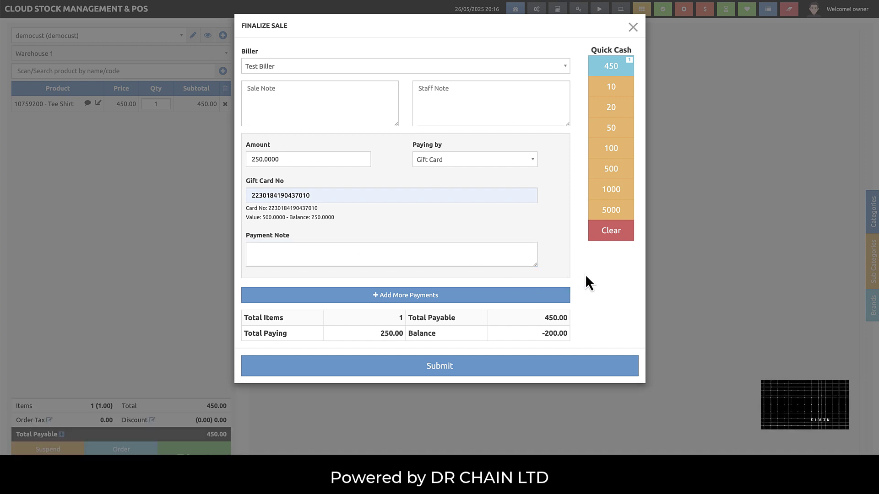
left_click_drag(338, 225, 247, 213)
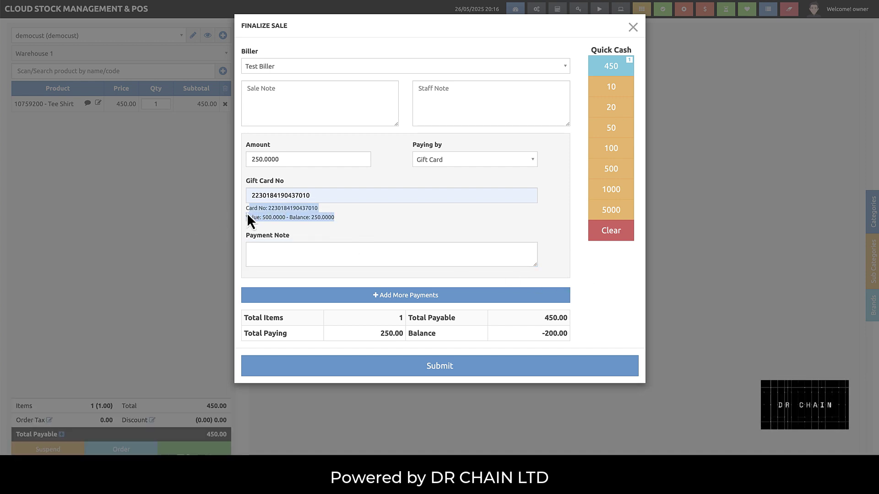
left_click(381, 219)
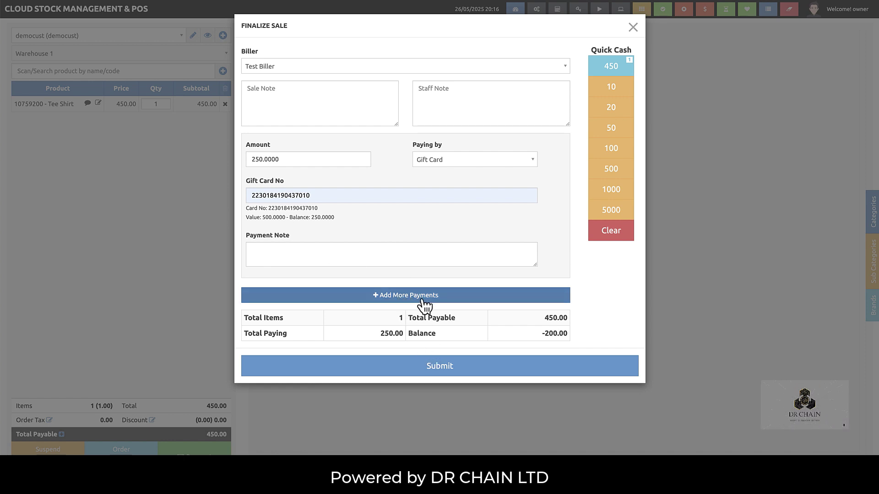
left_click(444, 377)
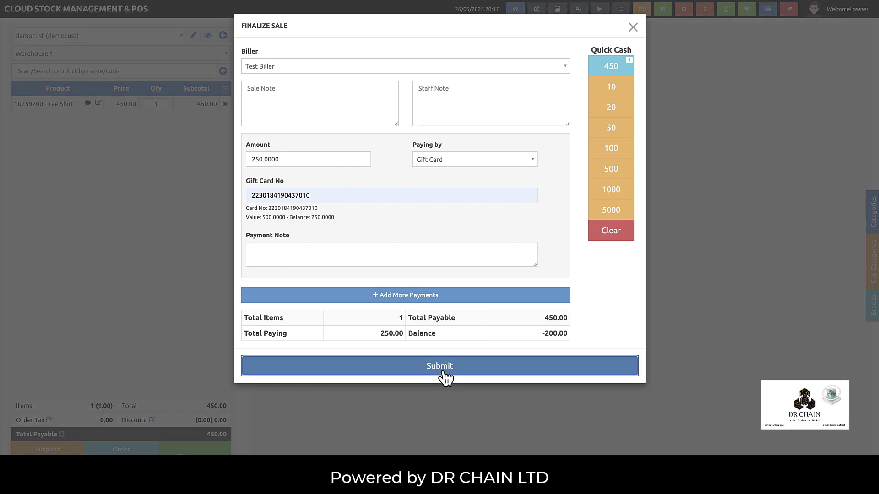
- Accept the underpayment leaving 200.00 due, skip printing the receipt, and go back to POS
left_click(456, 64)
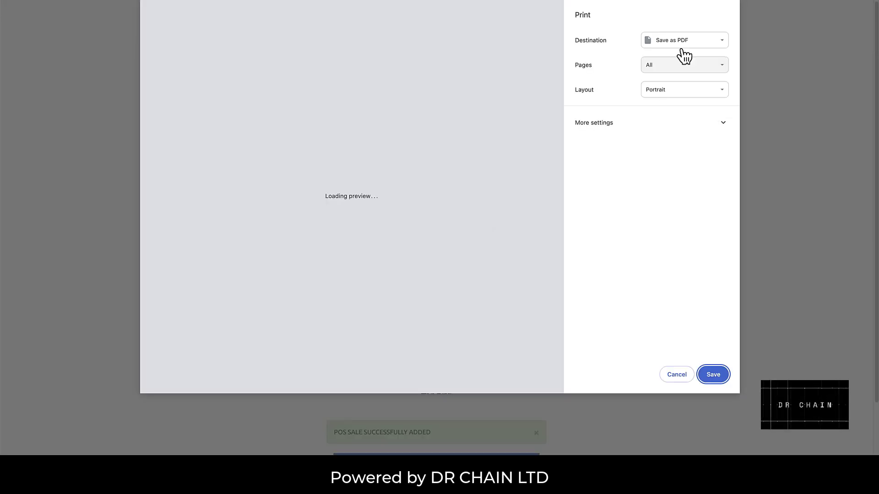
left_click(676, 375)
left_click_drag(345, 293, 329, 281)
scroll(408, 451, "down", 2)
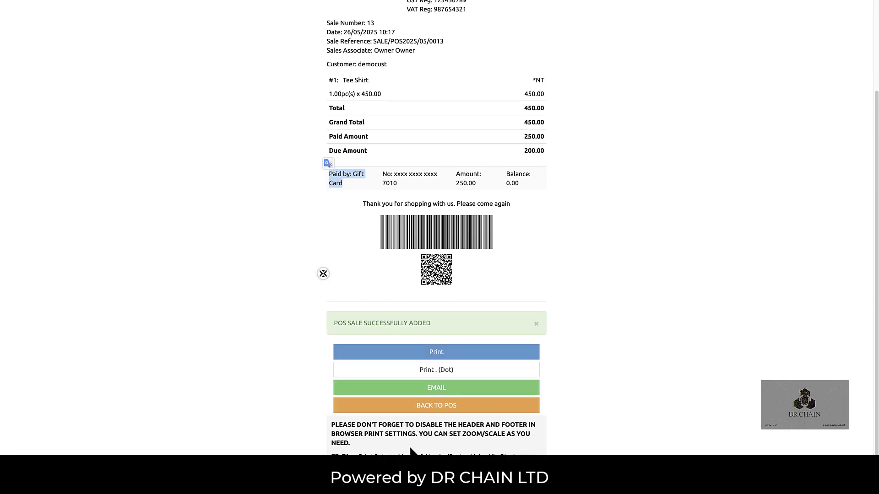
left_click(432, 408)
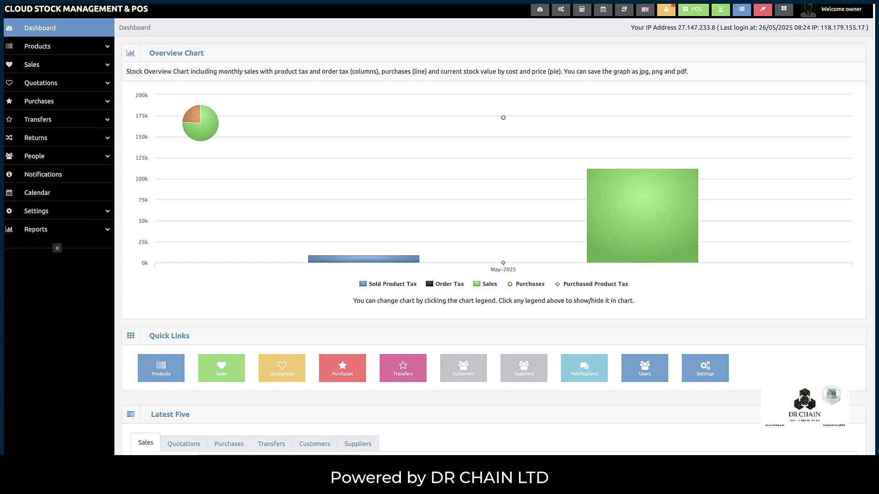
- Expand the Products menu in the sidebar of the owner dashboard
left_click(52, 48)
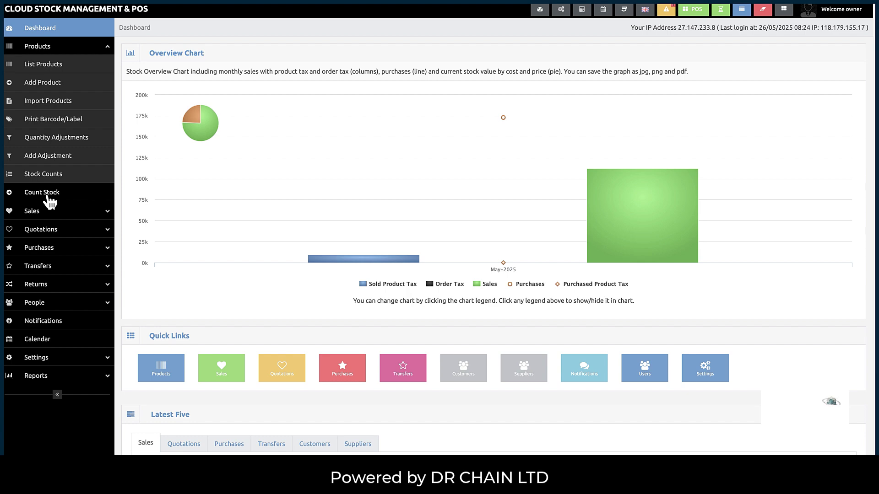
- Open the Count Stock form with Warehouse 1 selected
left_click(48, 197)
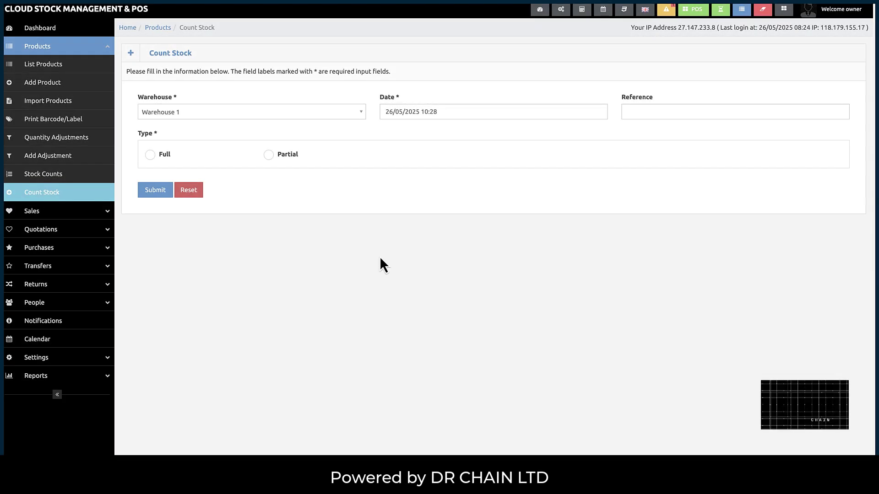
left_click(344, 115)
left_click(348, 133)
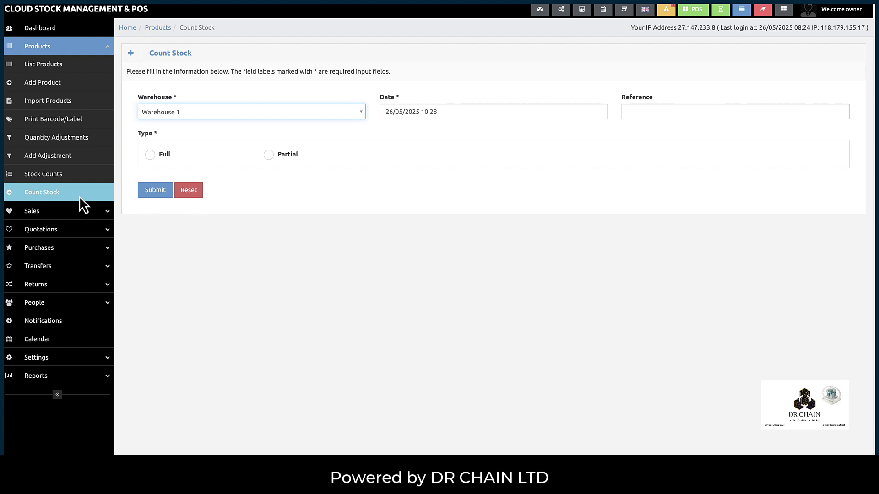
- Look through the Add Adjustment, Quantity Adjustments and Stock Counts pages
left_click(48, 158)
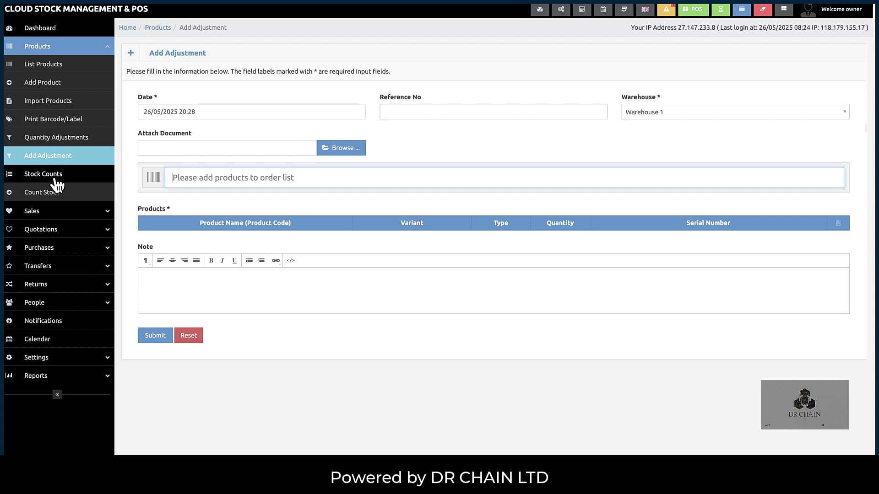
left_click(48, 145)
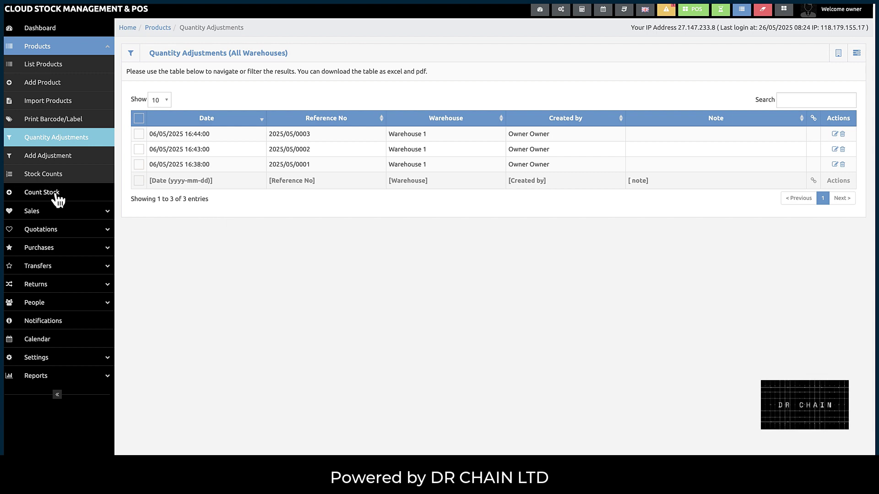
left_click(48, 173)
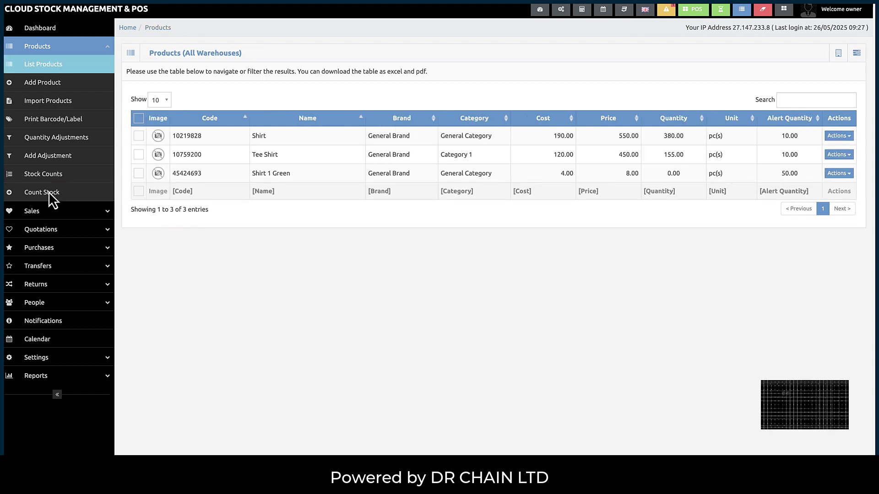
- Fill the Count Stock form with Warehouse 1 and date 26/05/2025 15:03
left_click(52, 193)
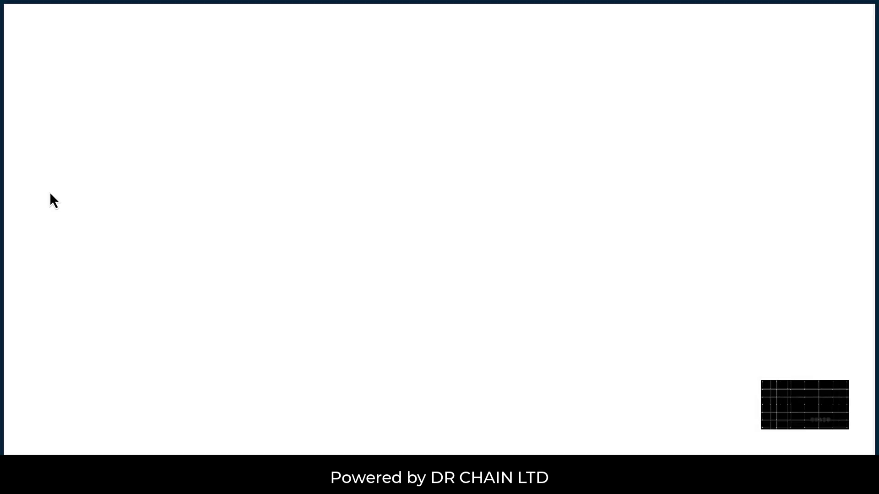
left_click(212, 113)
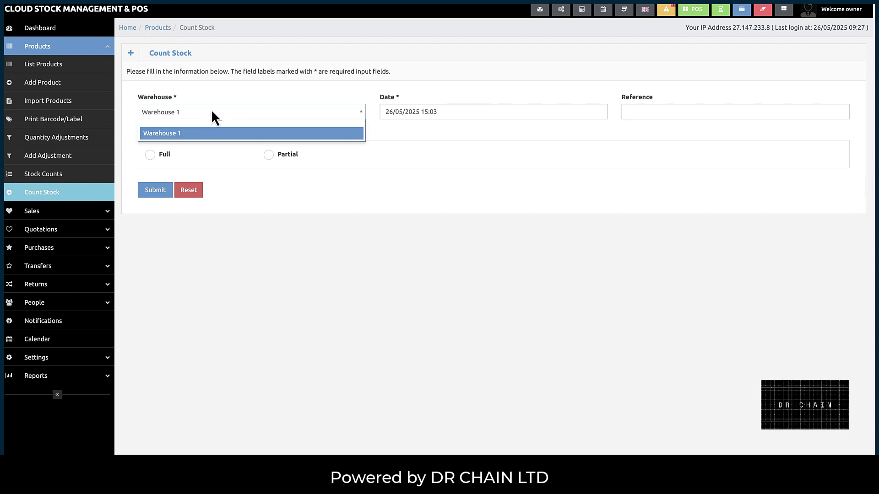
left_click(211, 111)
left_click(426, 111)
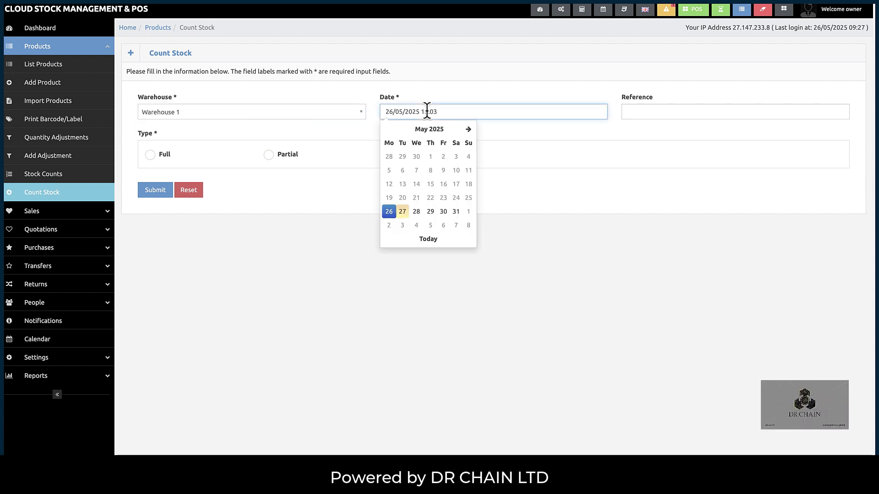
left_click(427, 112)
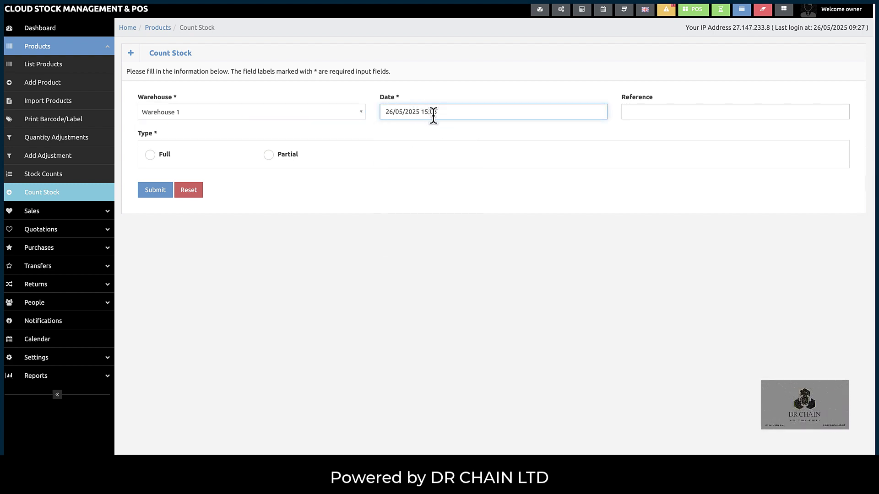
left_click(640, 113)
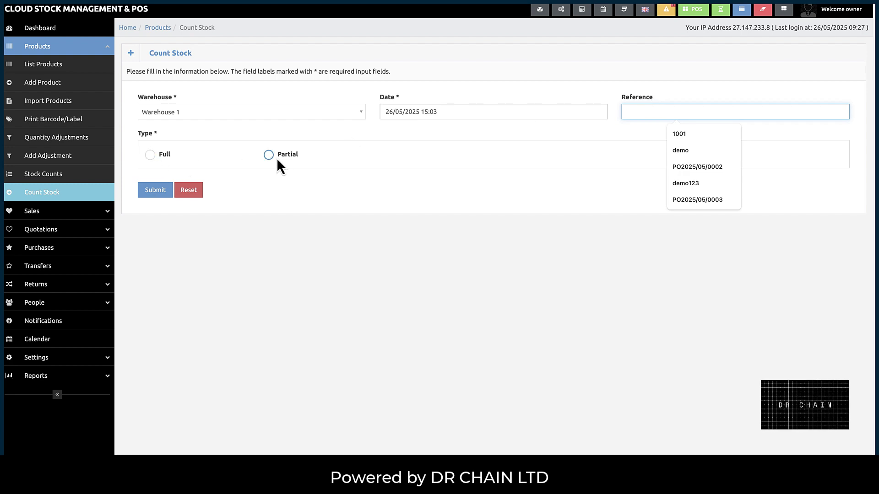
- Try the partial count's brand and category options, then submit as a Full count
left_click(158, 156)
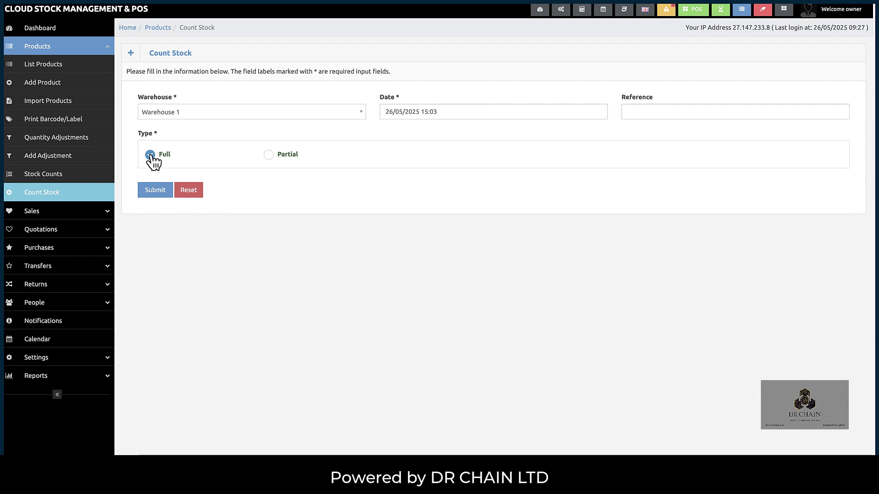
left_click(269, 159)
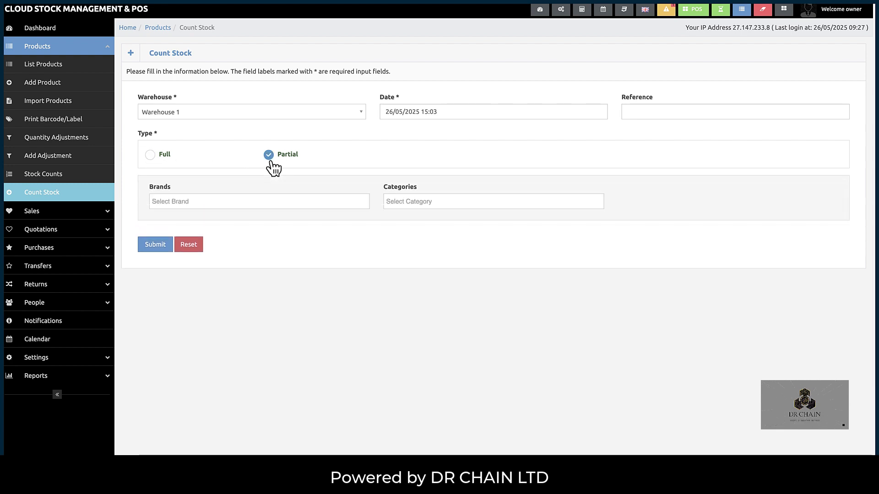
left_click(257, 202)
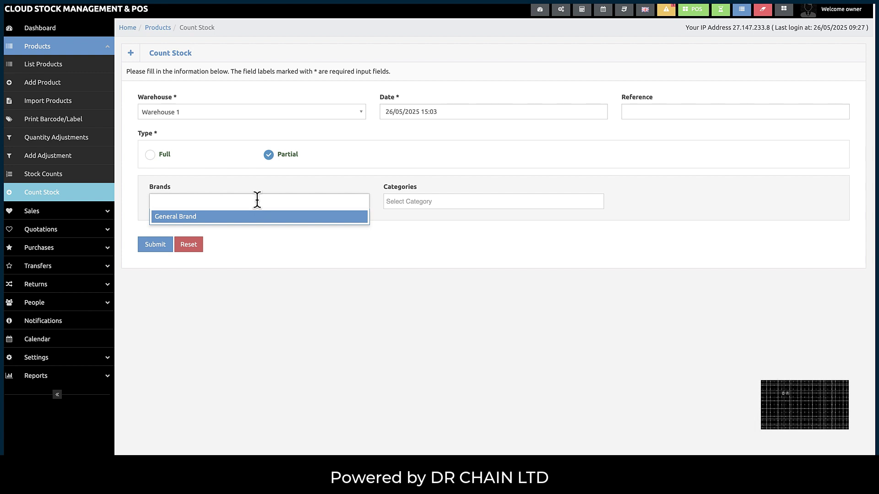
left_click(257, 201)
left_click(393, 202)
left_click(393, 201)
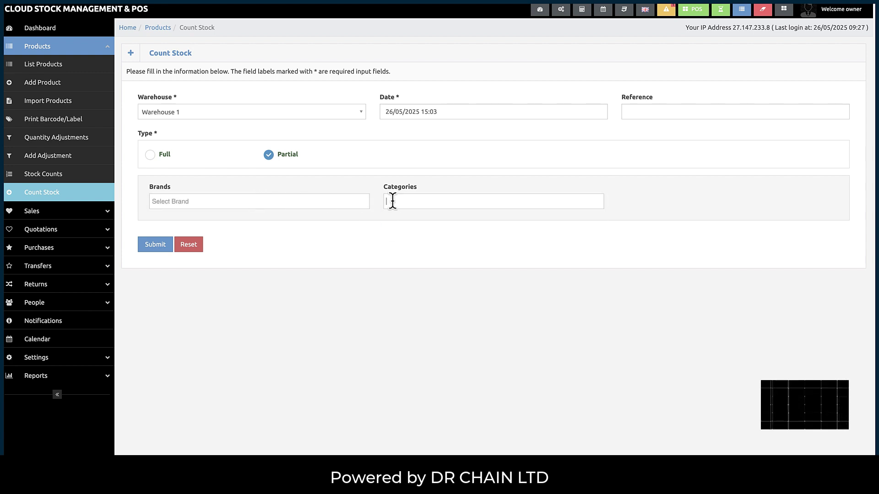
left_click(392, 201)
left_click(393, 204)
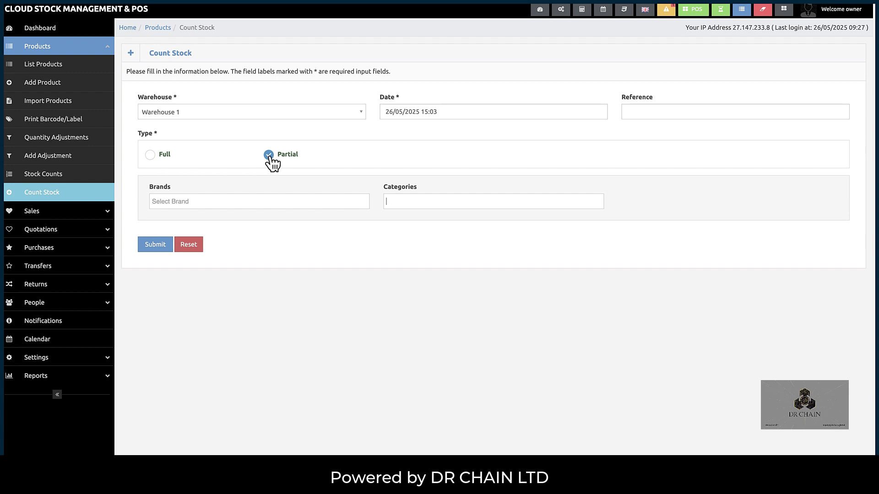
left_click(150, 156)
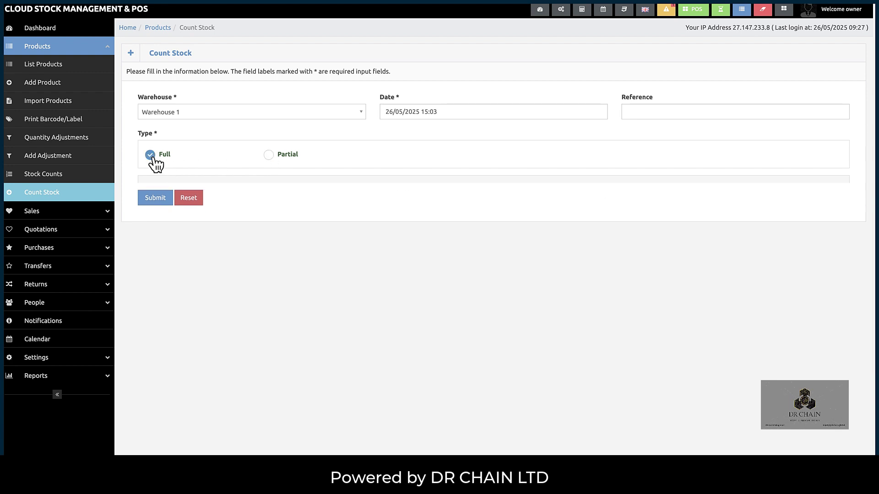
left_click(156, 190)
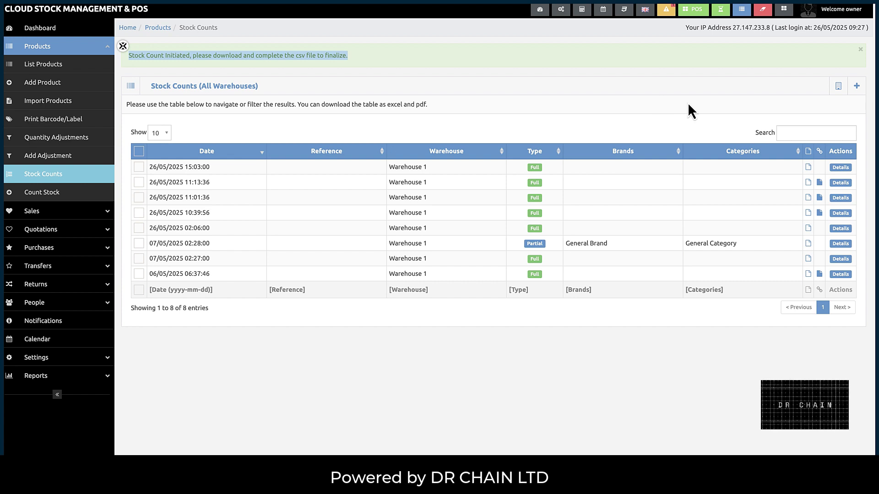
- Download the count CSV, open it in Excel, then widen and centre the Product Code and Expected columns
left_click(808, 168)
left_click(782, 18)
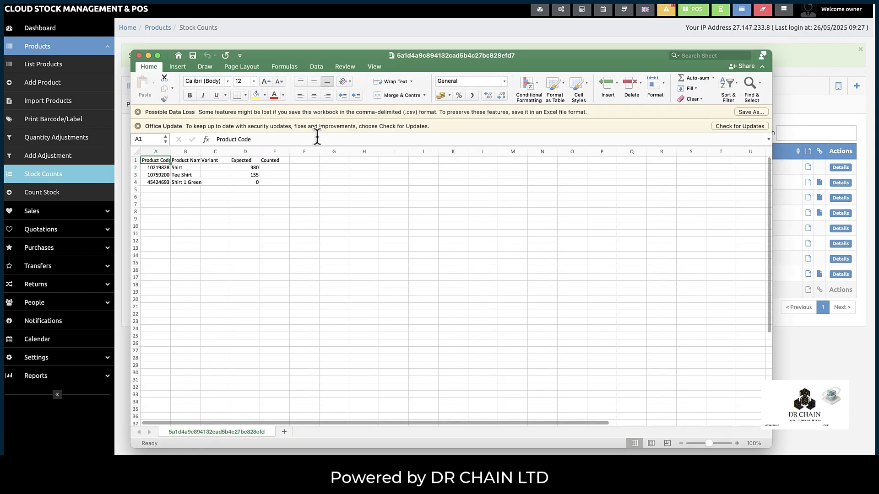
left_click_drag(170, 151, 252, 151)
left_click(184, 152)
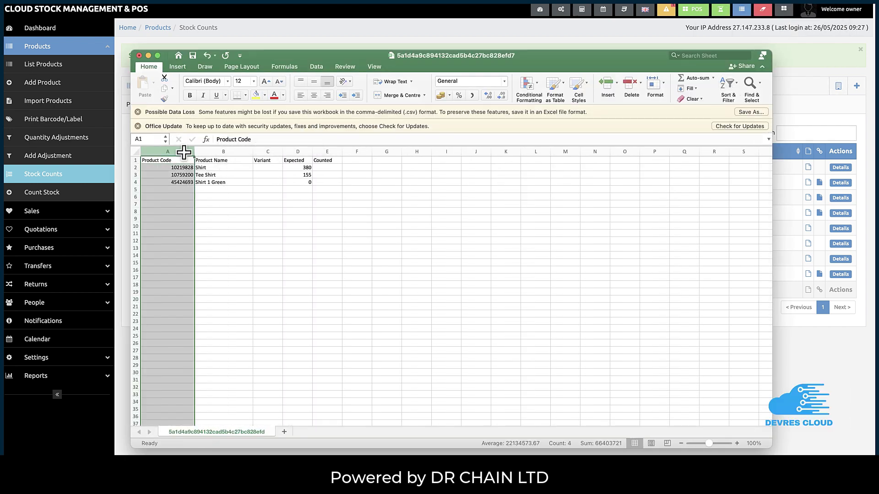
left_click(313, 95)
left_click(243, 176)
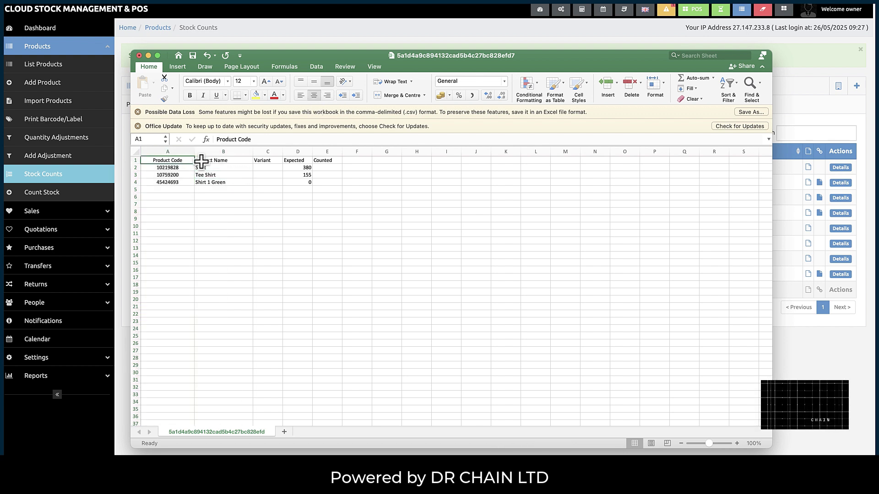
left_click(136, 160)
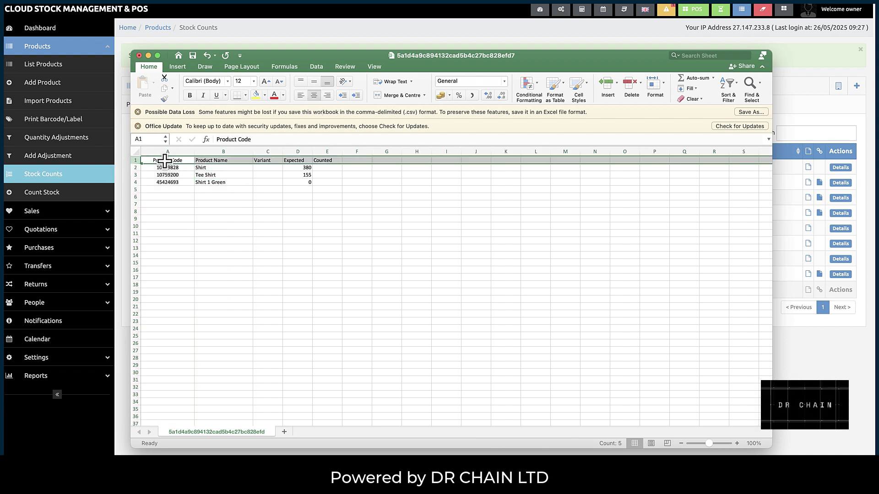
left_click(250, 160)
left_click(302, 160)
left_click(298, 151)
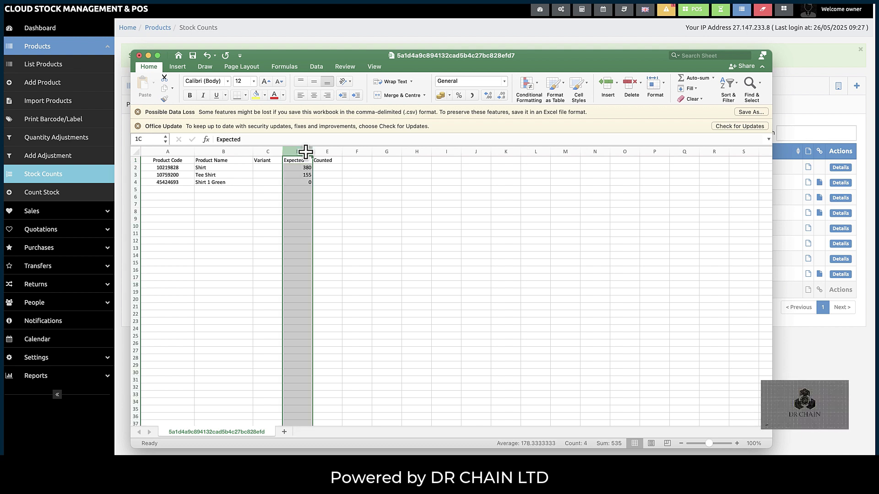
left_click(314, 95)
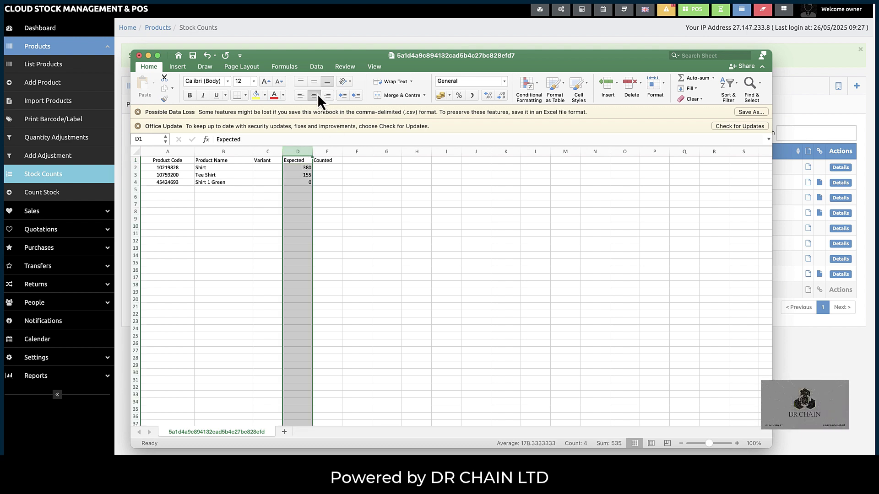
- Enter counted quantities 220 for Shirt and 125 for Tee Shirt in column E
left_click(308, 185)
left_click(224, 169)
left_click(287, 168)
left_click(245, 175)
left_click(290, 173)
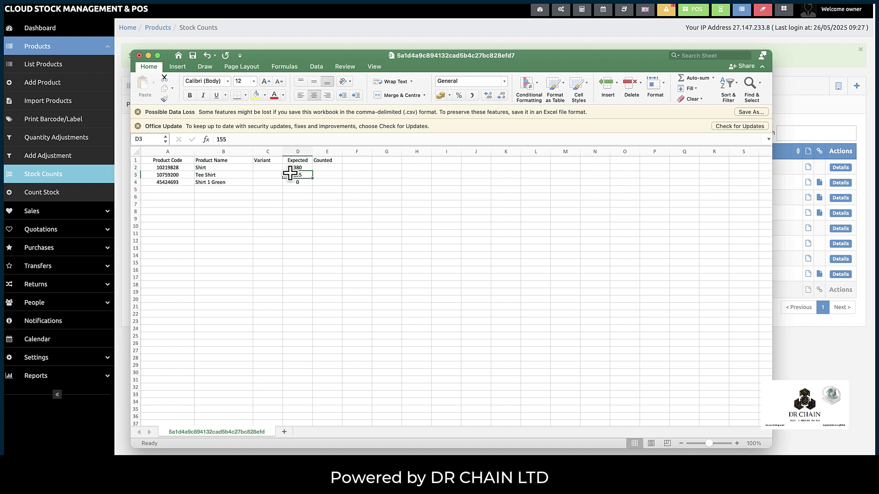
left_click(231, 183)
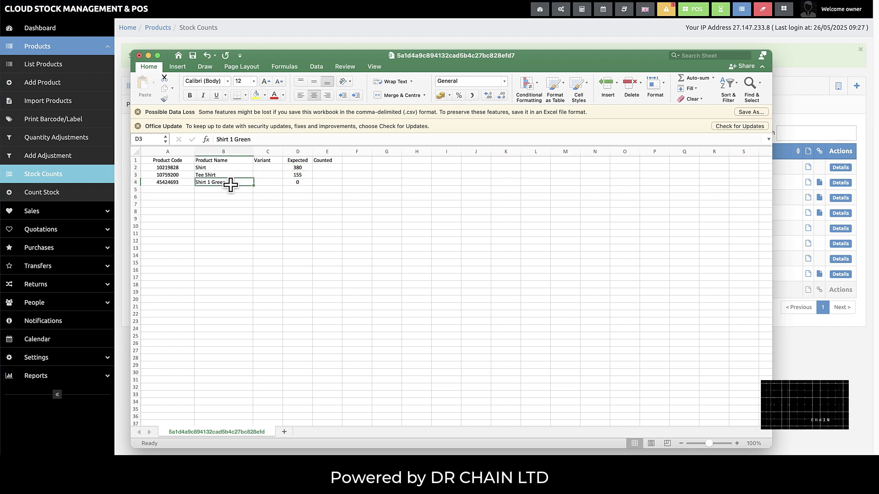
left_click(327, 167)
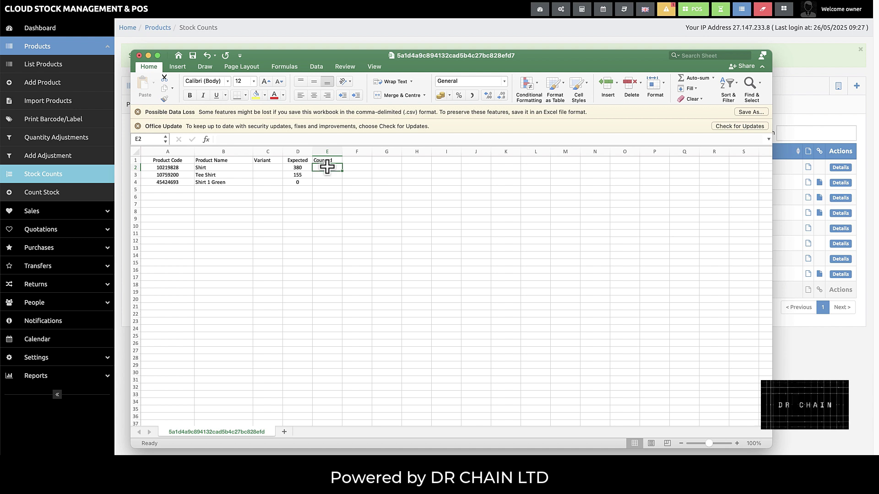
double_click(327, 168)
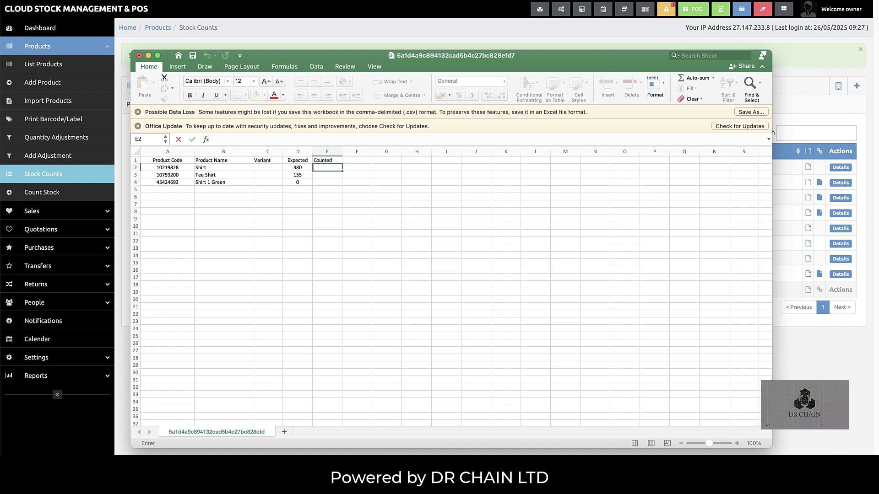
type("220")
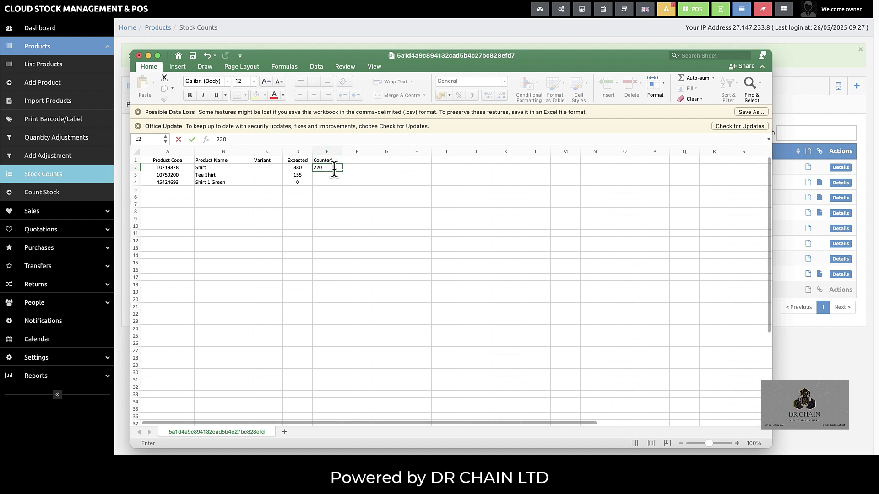
key("Return")
type("125")
key("Return")
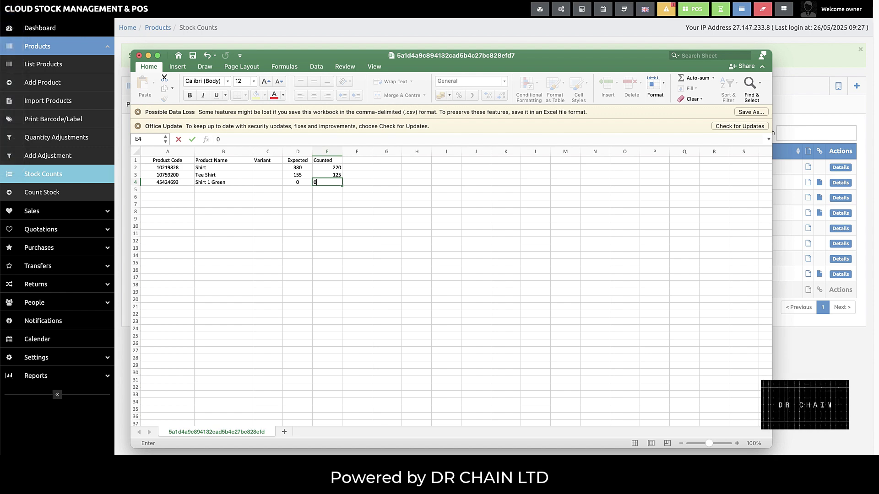
- Save the sheet as testesta.csv and return to the Stock Counts page
key("super+shift+s")
type("testest")
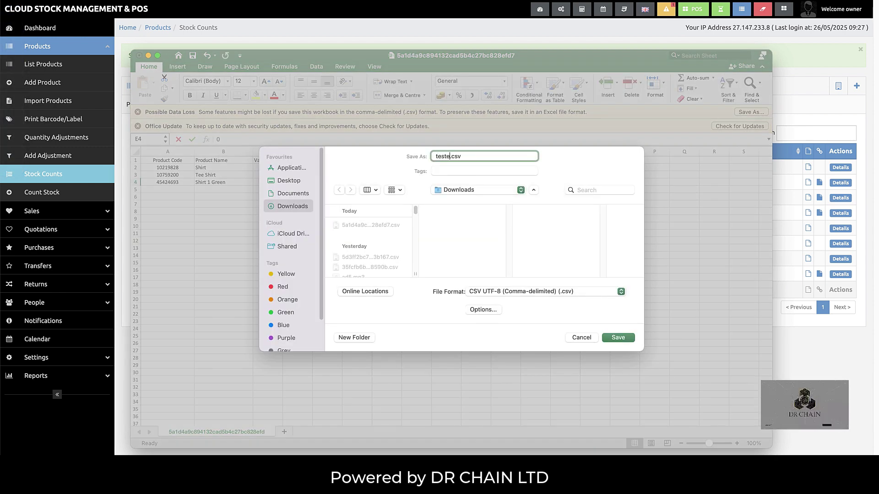
type("a")
key("super+a")
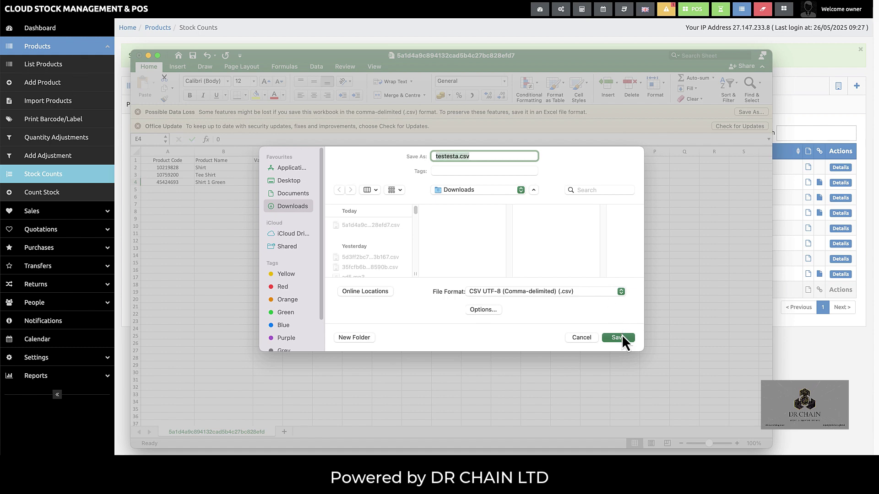
left_click(622, 338)
left_click(805, 113)
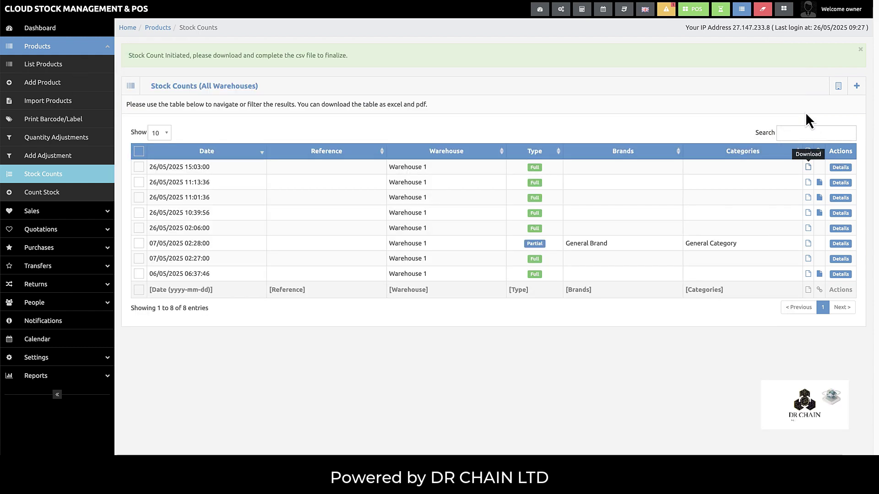
- Finalize the 15:03 Warehouse 1 count by uploading testesta.csv
left_click(835, 167)
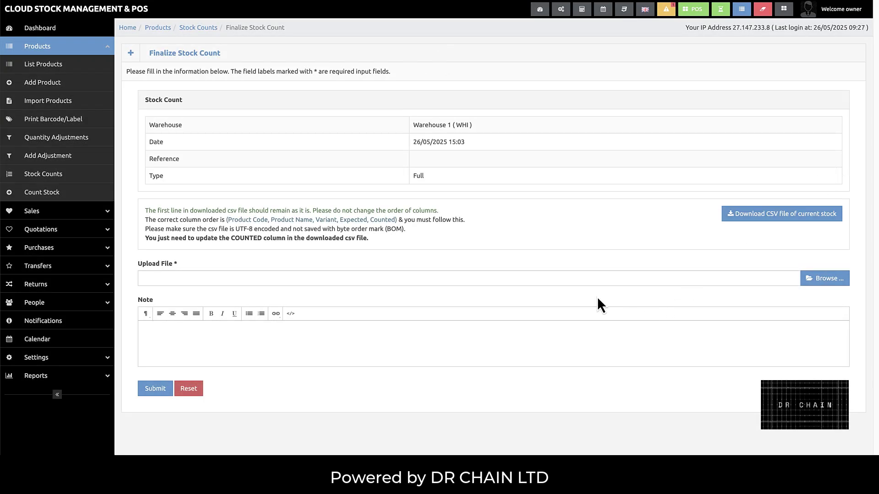
left_click(812, 279)
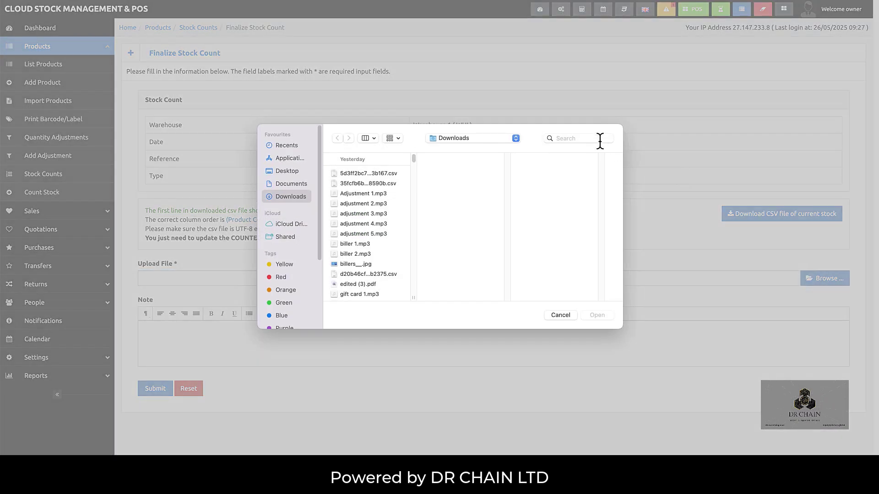
left_click(596, 138)
type("testesta.csv")
left_click(369, 186)
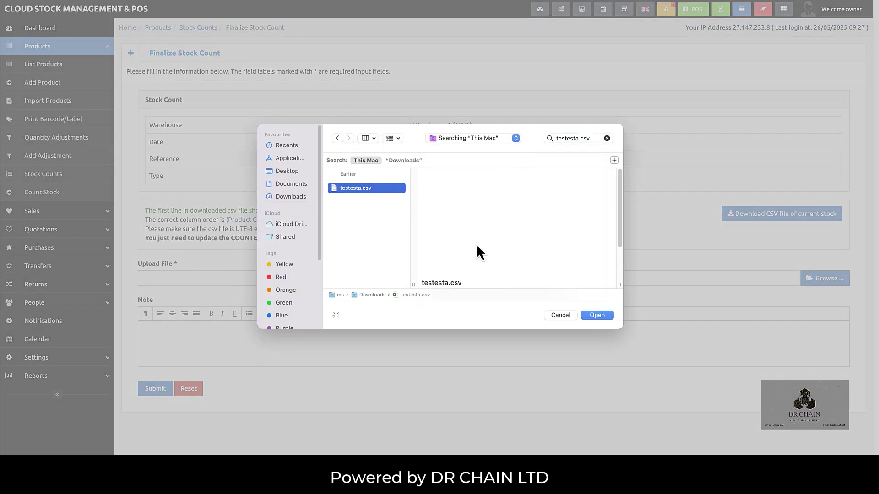
left_click(596, 315)
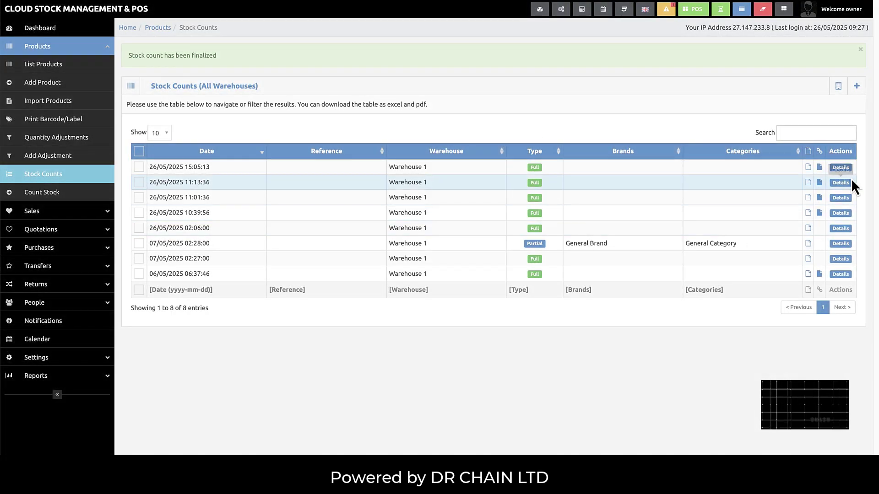
- Create adjustment 2025/05/0009 from the count, subtracting 30 Tee Shirts and 160 Shirts
left_click(844, 168)
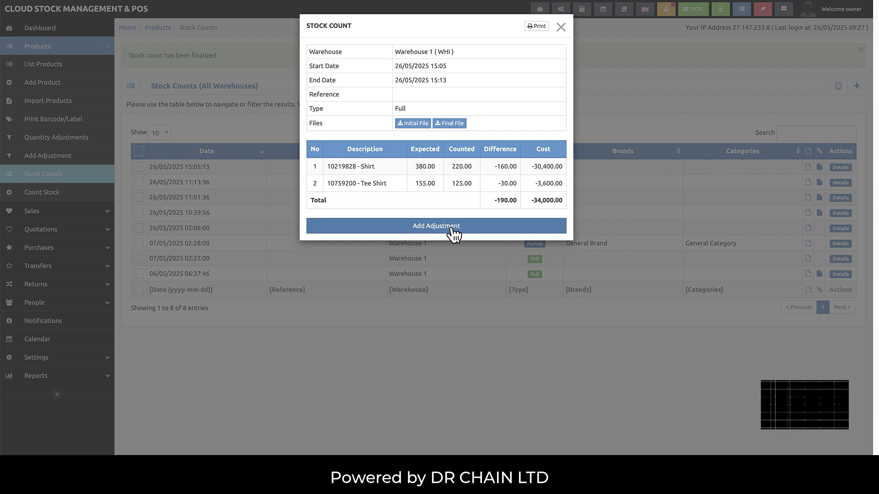
left_click(452, 229)
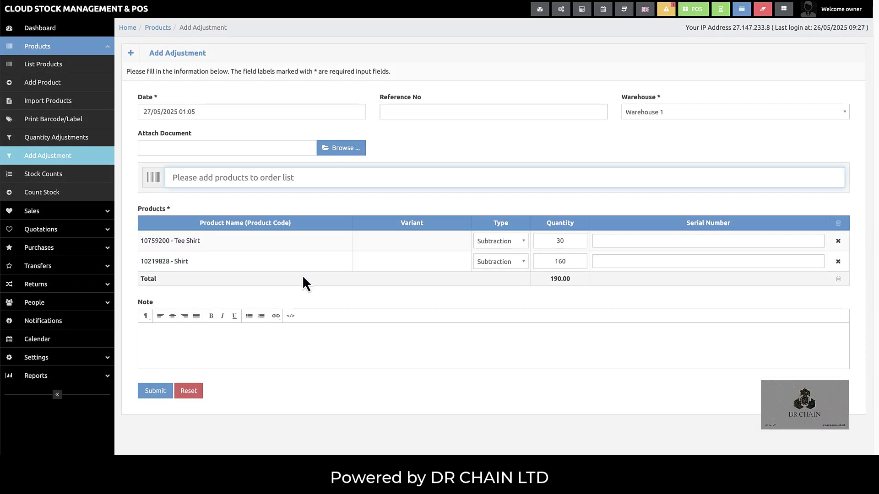
double_click(574, 242)
double_click(566, 261)
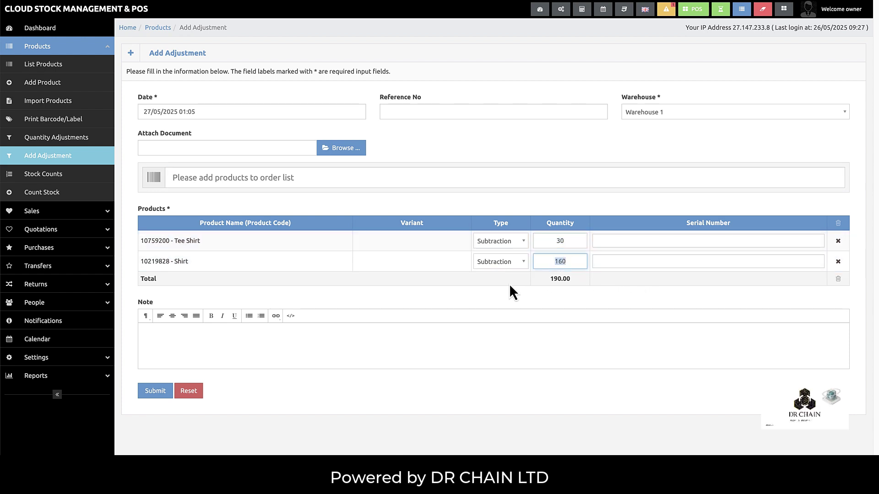
left_click(488, 285)
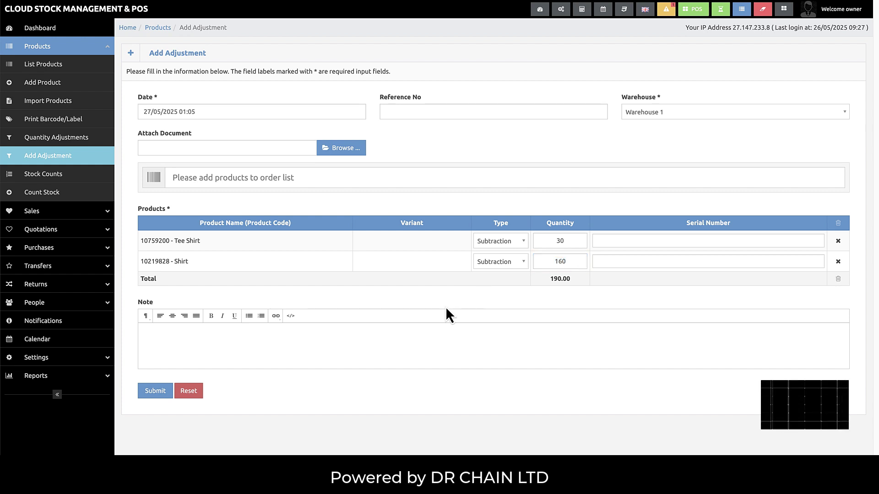
left_click(155, 392)
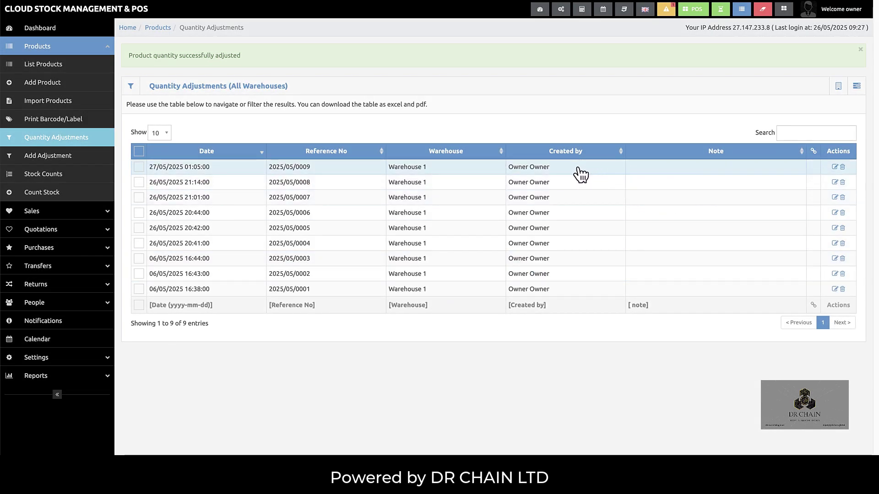
- Confirm product quantities Shirt 220, Tee Shirt 125, Shirt 1 Green 0, then return to Stock Counts
left_click(55, 64)
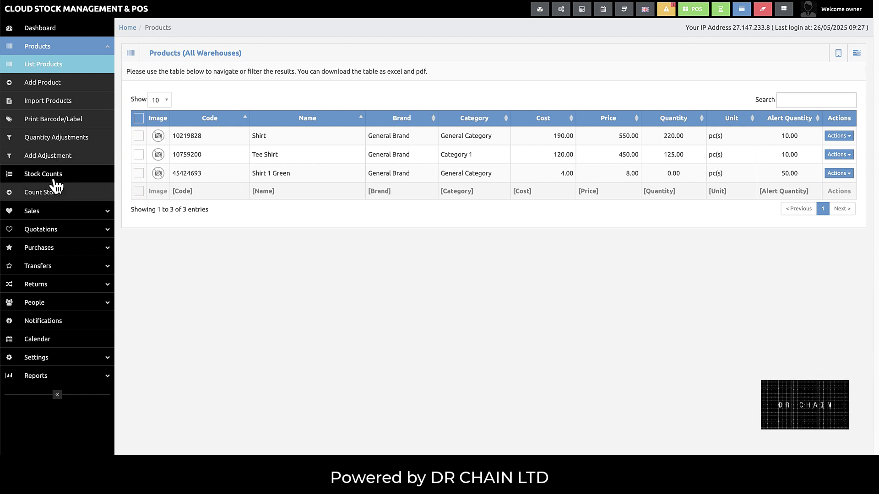
left_click(53, 179)
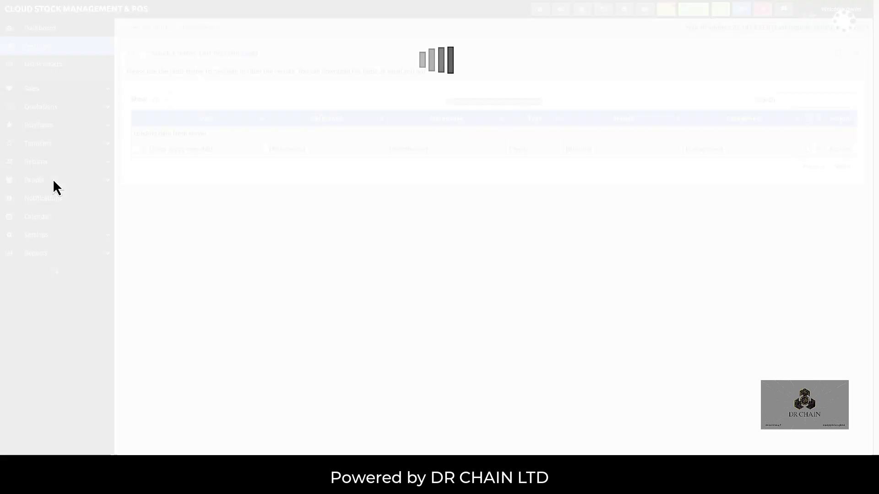